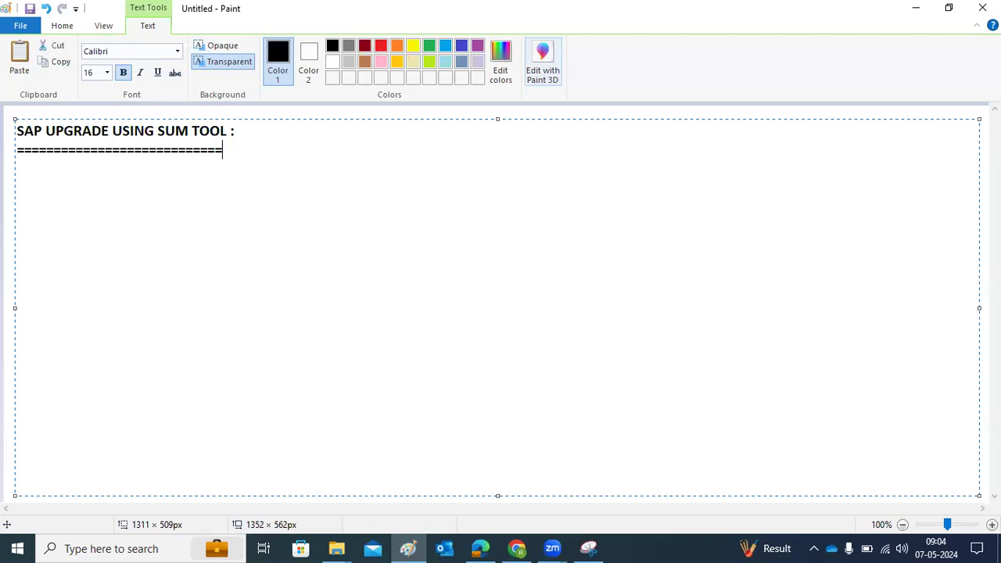
Start a new line below the ===== underline of the 'SAP UPGRADE USING SUM TOOL :' title
key(Return)
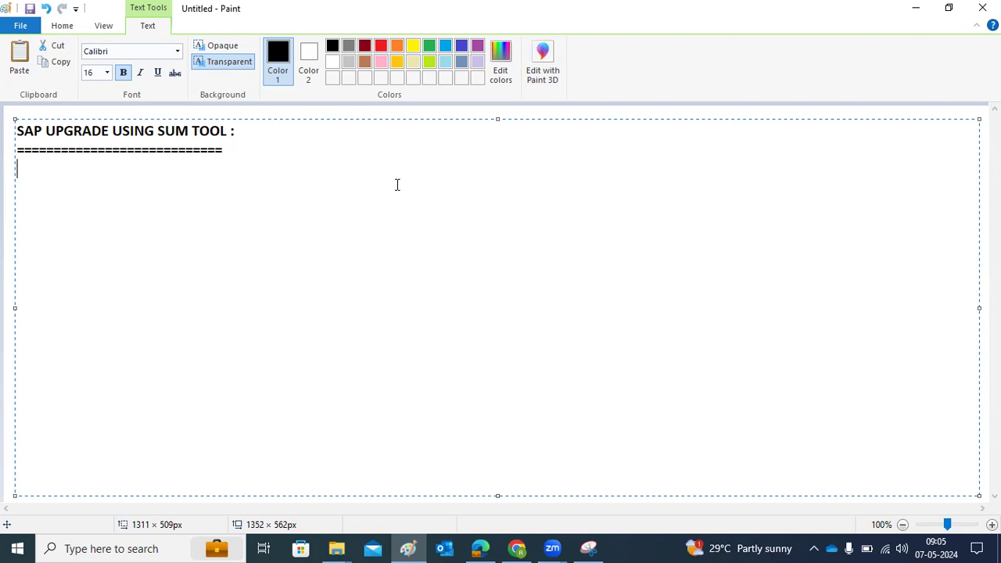
Type the notes 'How to start the SUM tool ....' and 'How to launch the SUM tool ...' on separate lines
text(How to start he)
key(BackSpace)
key(BackSpace)
text(the SUM)
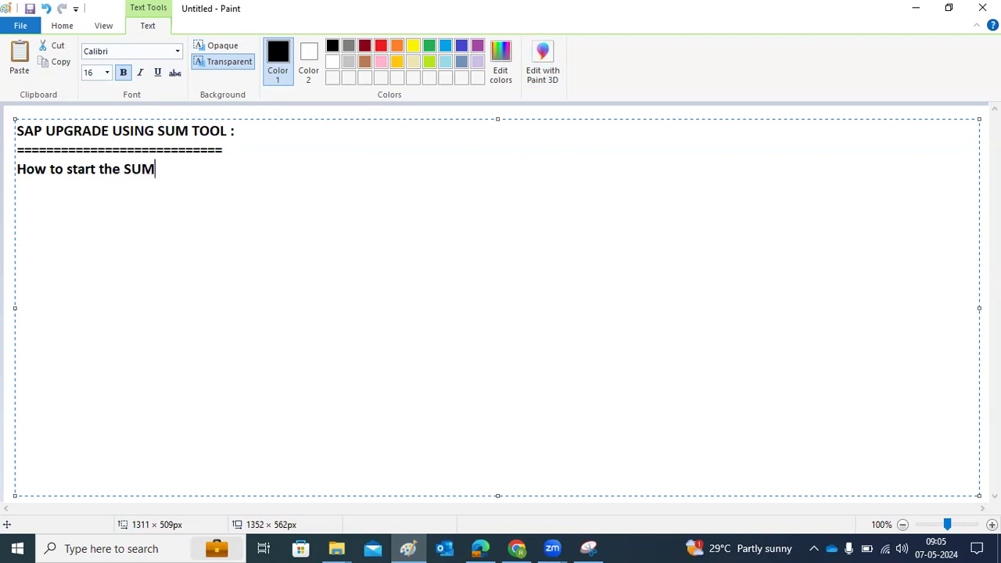
text( tool ....)
key(Return)
text(How to l)
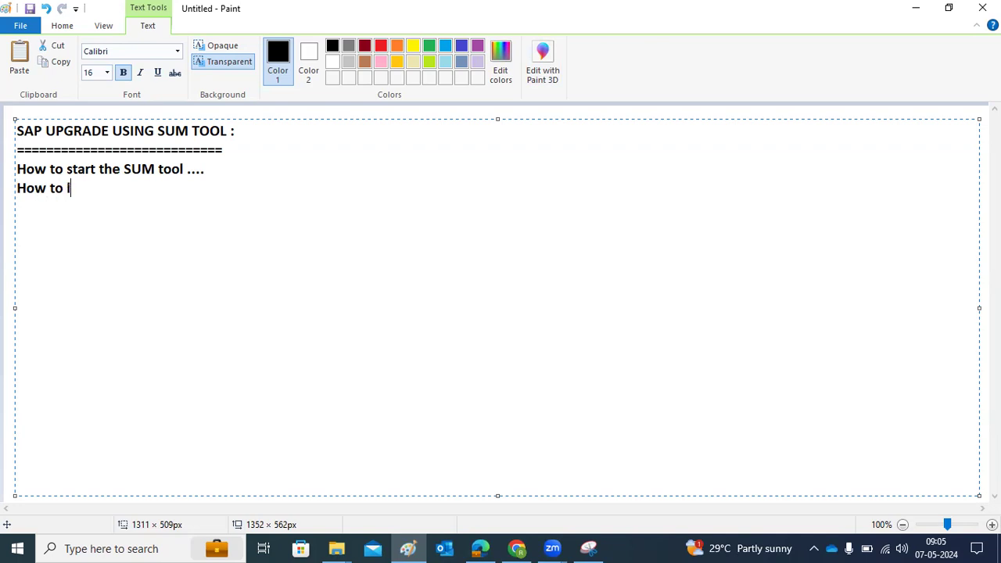
text(aunch the SUM tool)
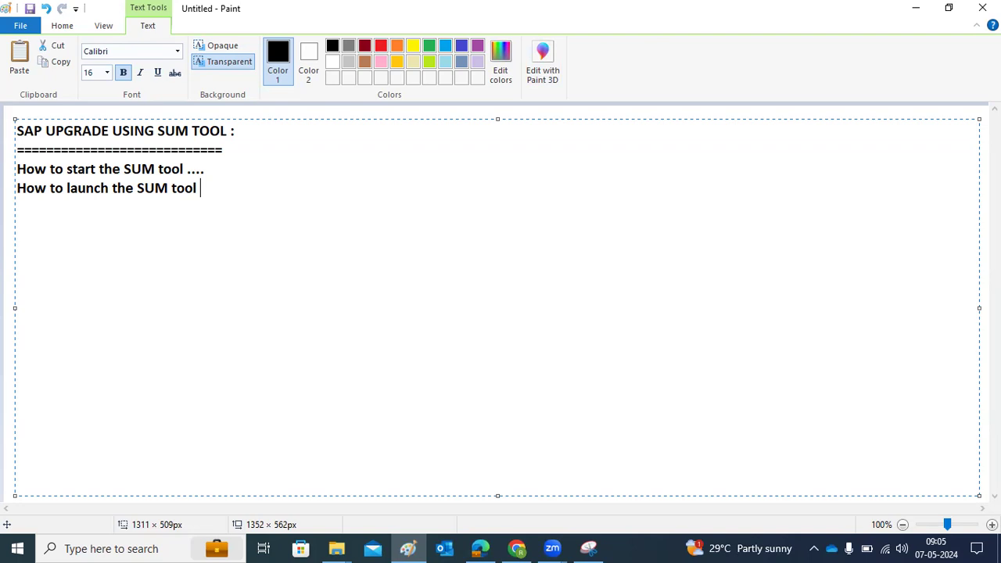
text(...)
key(Return)
Append 'login to the SIDADM' to the start note and tidy the blank lines beneath it
click(266, 174)
text(login to the SID)
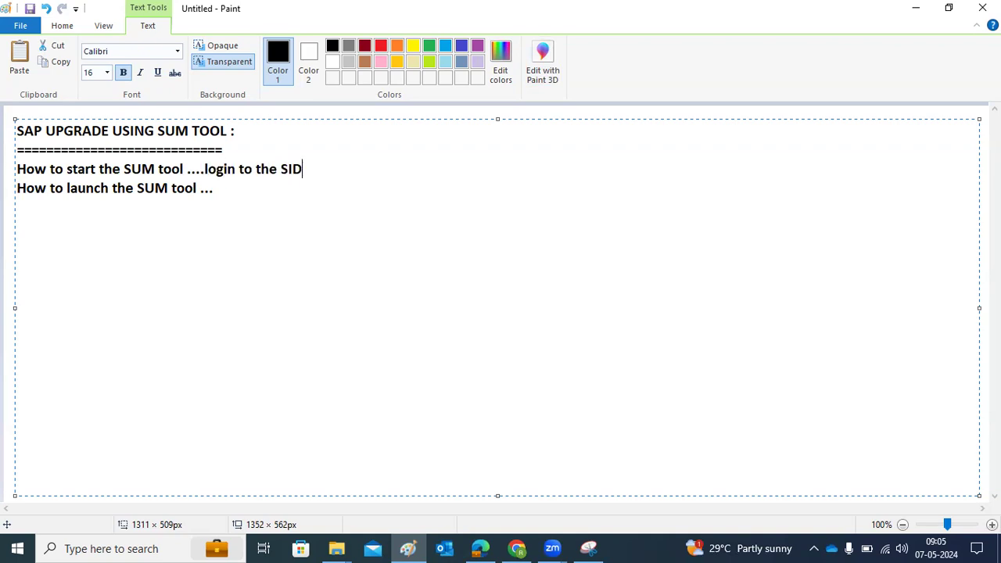
text(ADM -->open the)
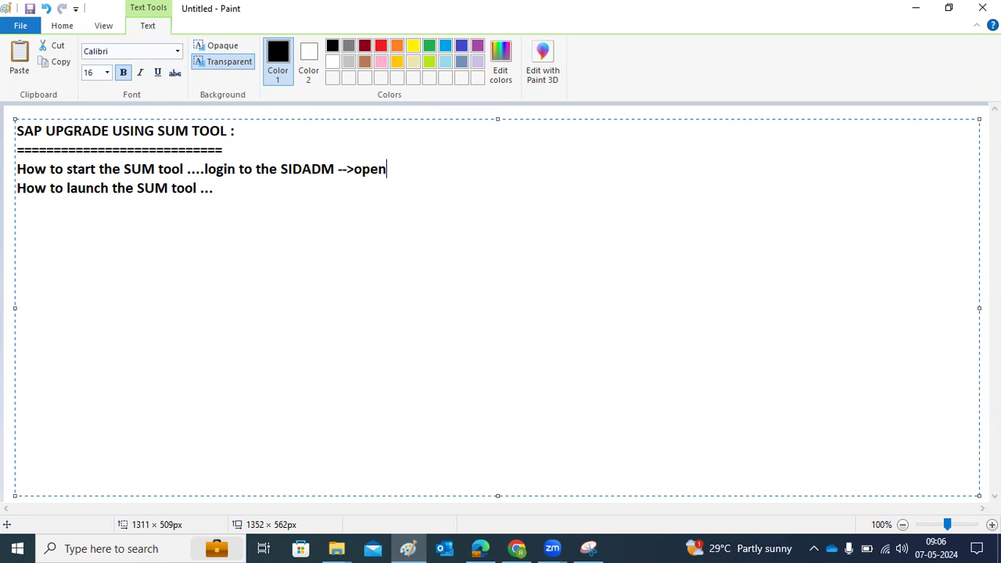
key(Return)
key(Return)
key(Return)
key(Return)
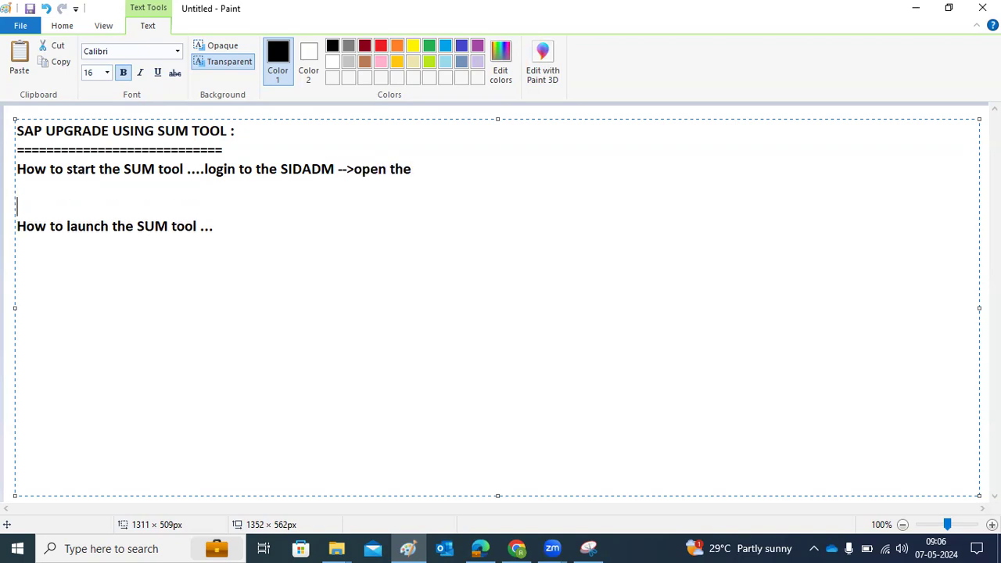
key(BackSpace)
key(BackSpace)
key(BackSpace)
key(BackSpace)
key(BackSpace)
key(BackSpace)
key(BackSpace)
key(BackSpace)
key(BackSpace)
key(BackSpace)
key(BackSpace)
key(BackSpace)
key(BackSpace)
key(BackSpace)
key(BackSpace)
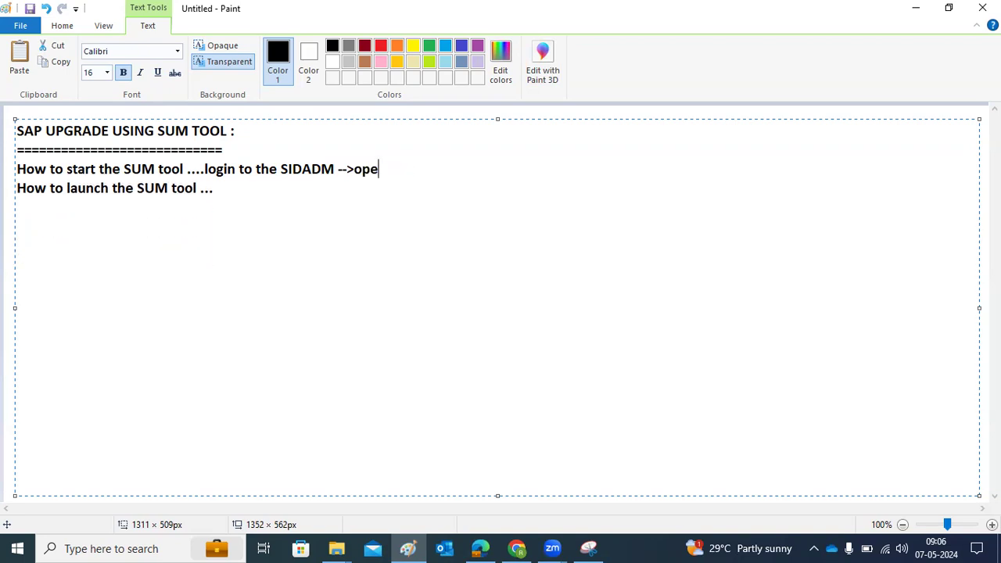
key(BackSpace)
key(Return)
key(Return)
key(Return)
key(Return)
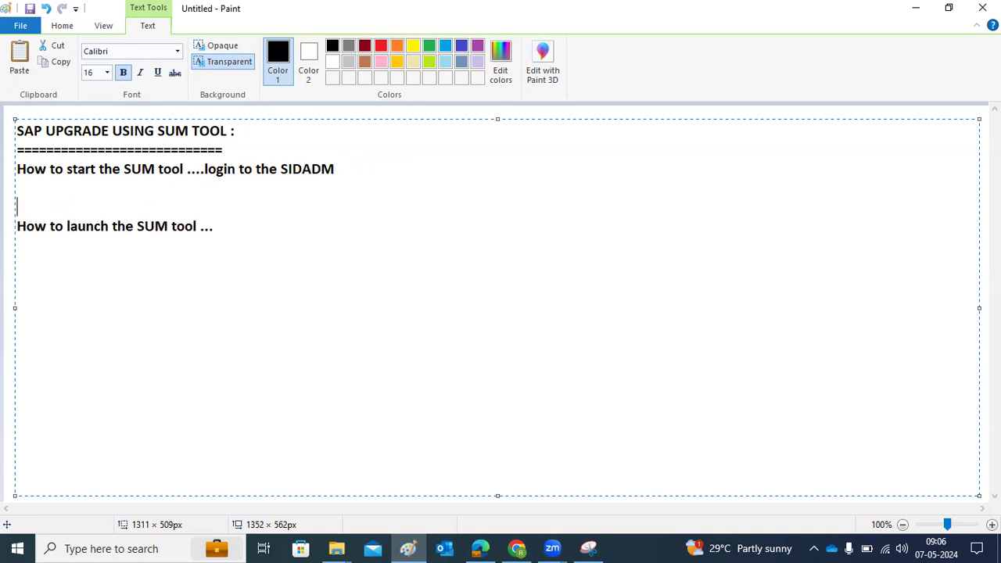
key(Up)
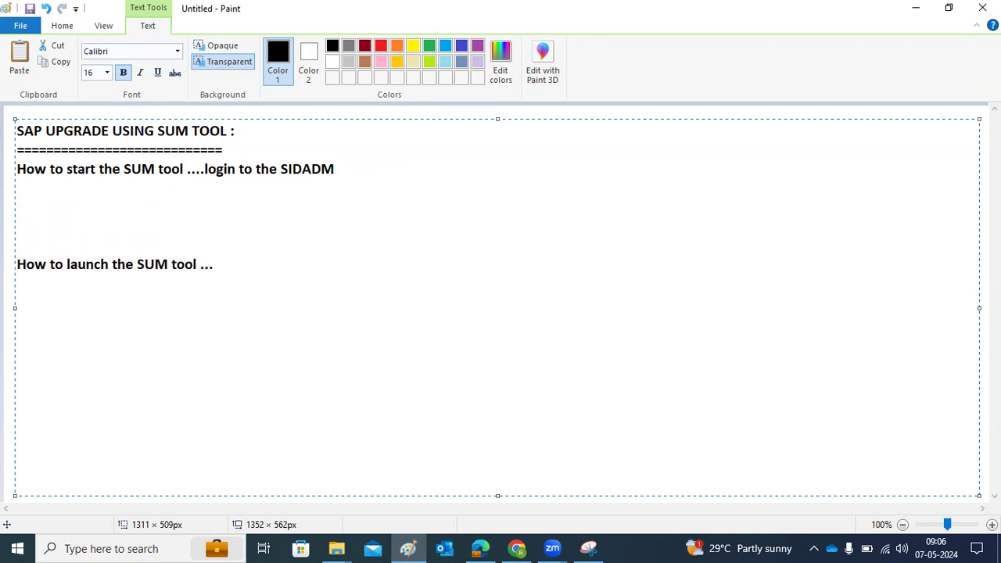
Type 'WINDOWS - - open the CMD mode -->' and delete the stray 'goto folder /u' text
text(WINDOWS)
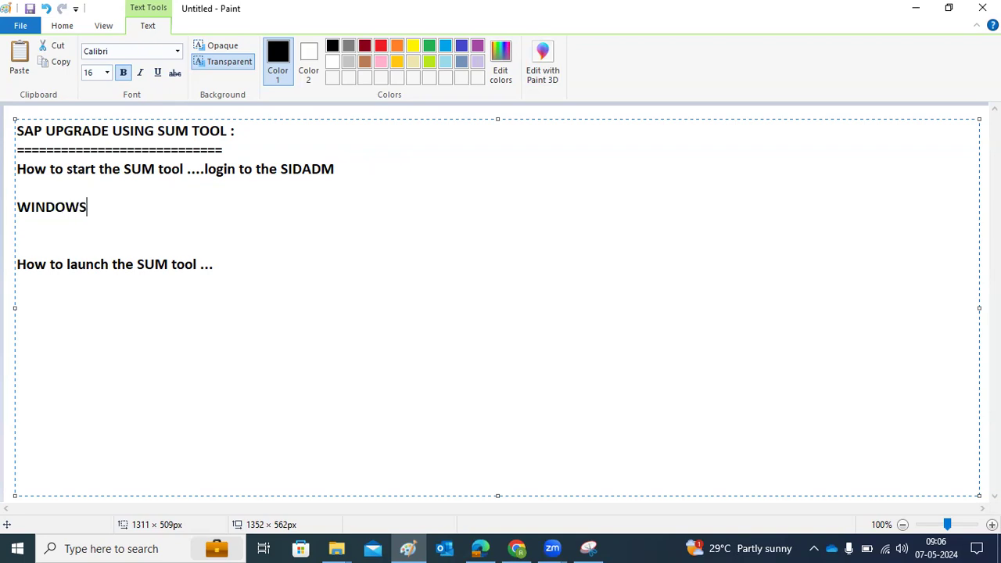
text( -)
key(BackSpace)
text(- open the CMD mode -->)
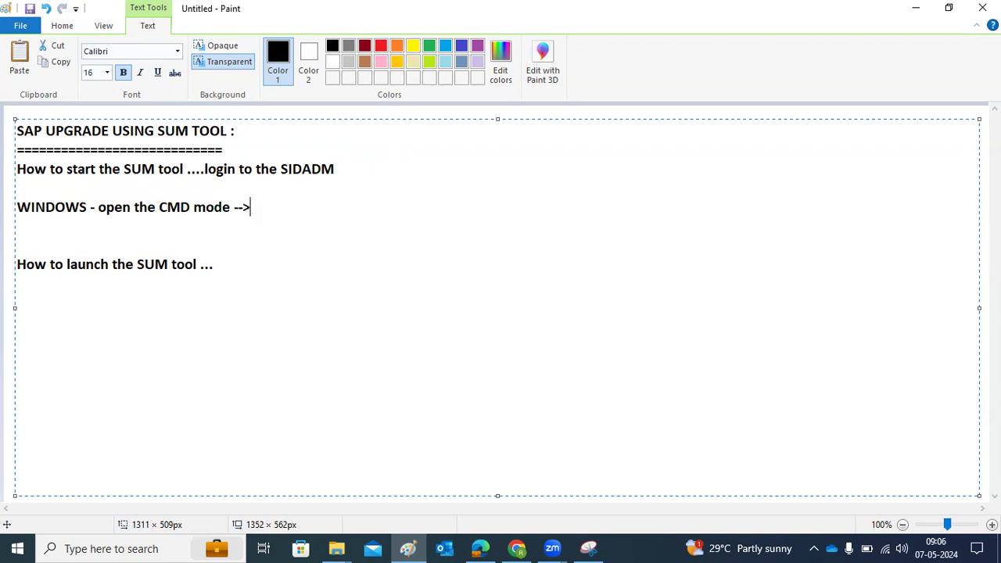
text(goto folder )
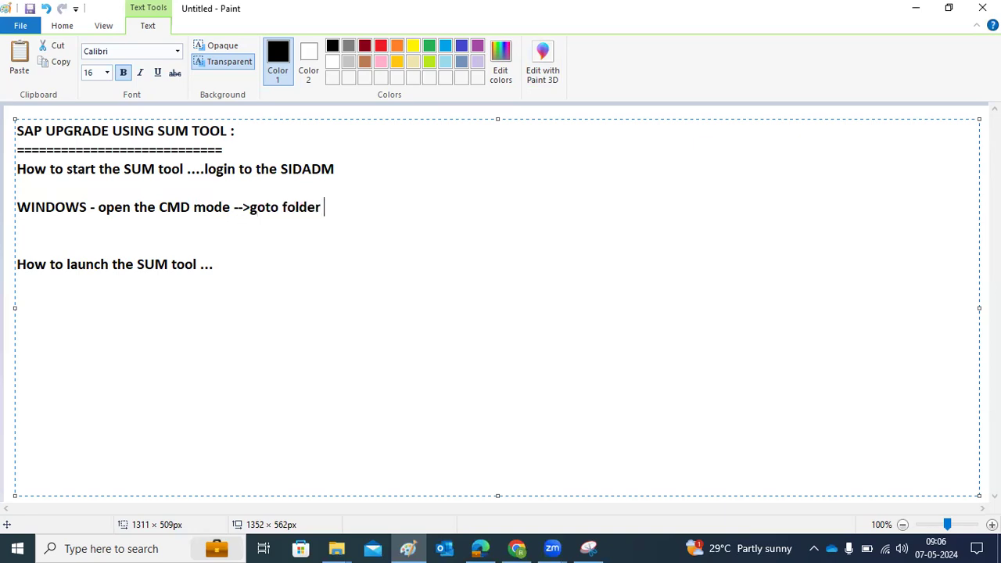
text(/u)
click(248, 150)
drag(250, 207, 340, 209)
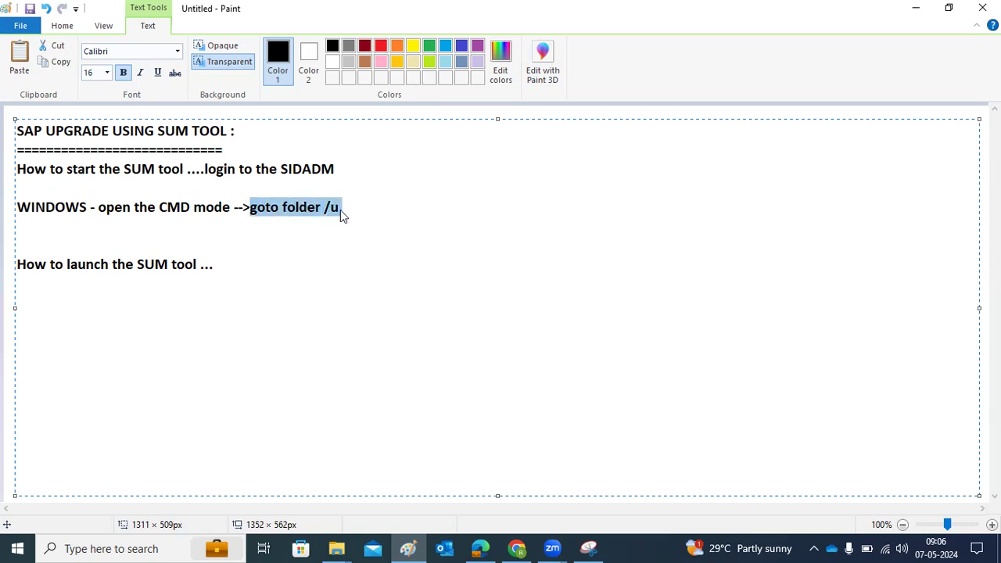
key(BackSpace)
key(BackSpace)
Add SUM extraction using SAPCAR commands, goto /usr/sap/SID/SUM/ABAP, then 'execute the commands : SUMSTART confighostagent SID'
text(> e)
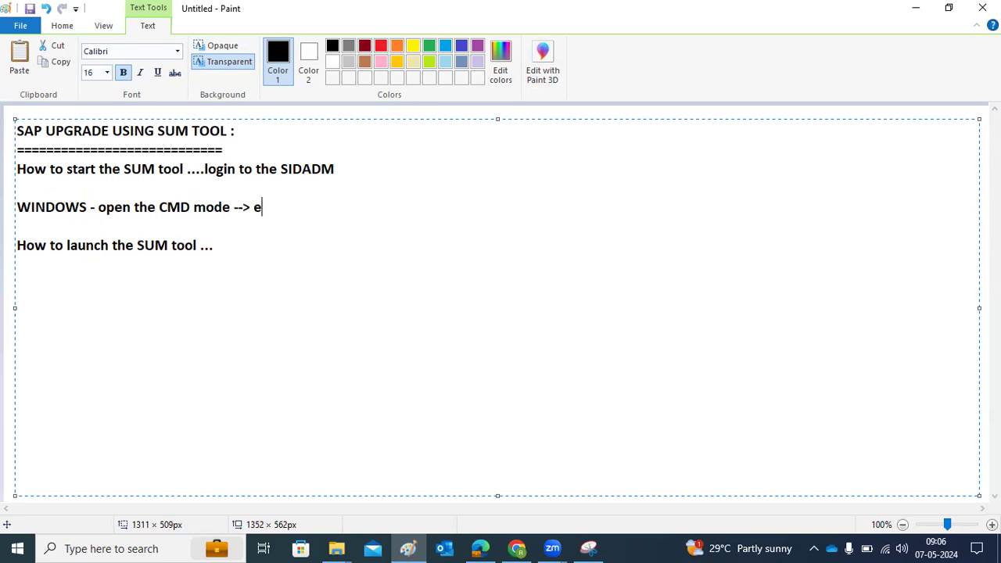
text(xtract the )
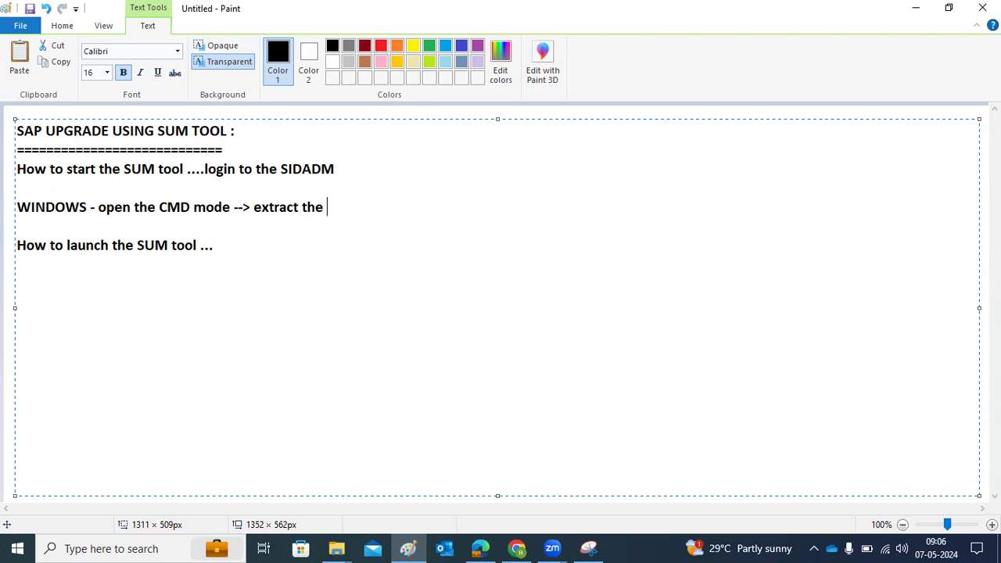
text(SUM tool fro)
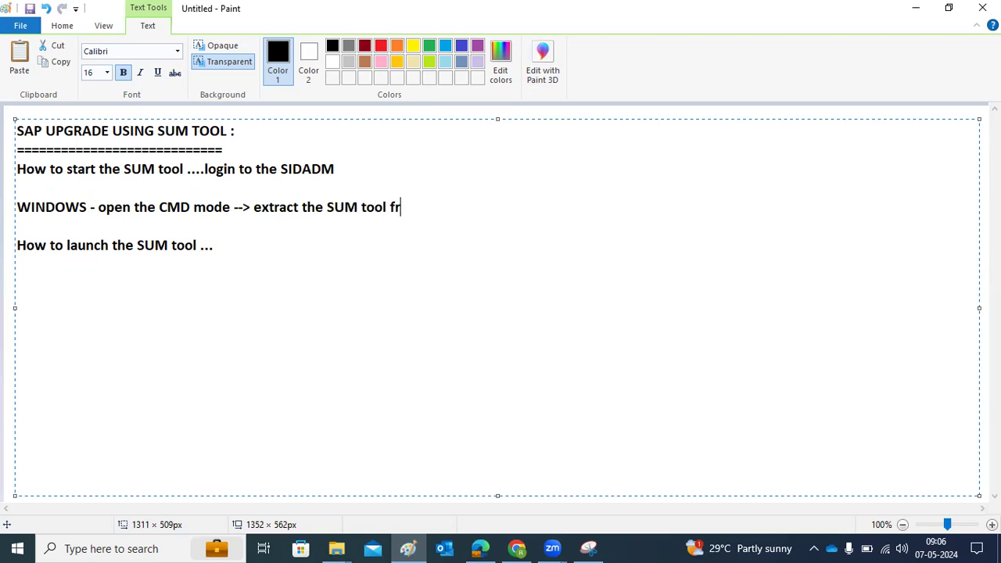
key(BackSpace)
key(BackSpace)
key(BackSpace)
key(BackSpace)
text(using SAPC)
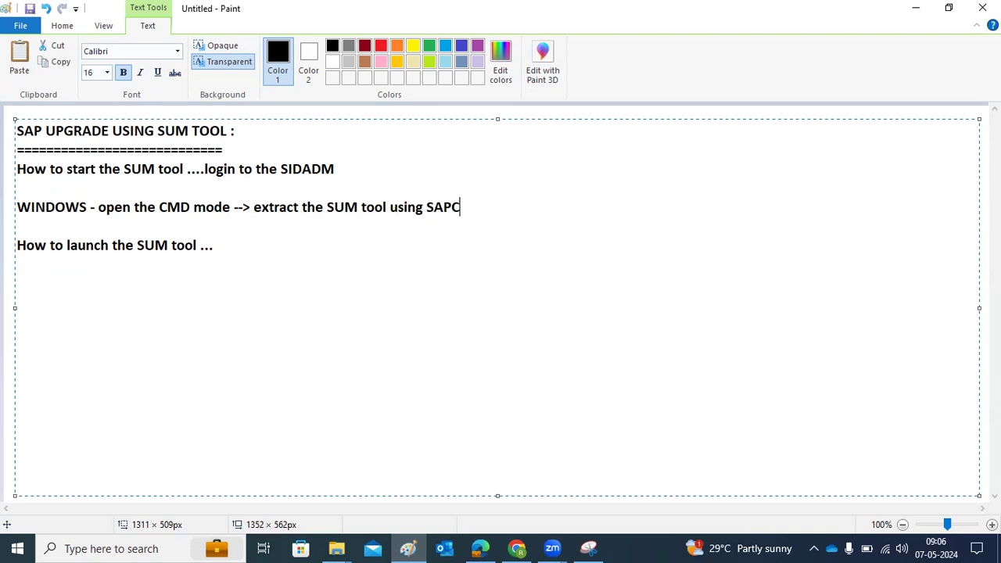
text(AR commands)
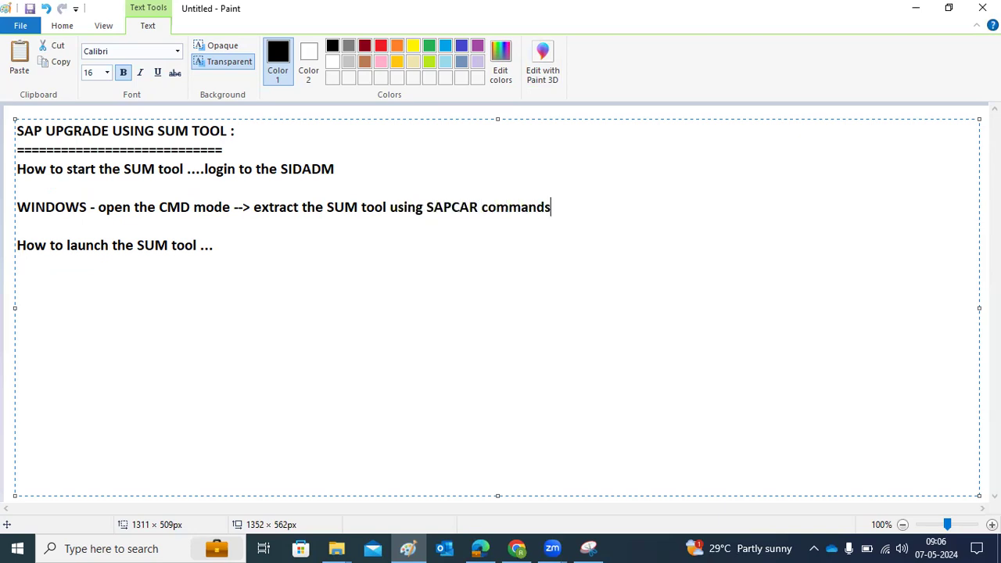
text( --->goto /us)
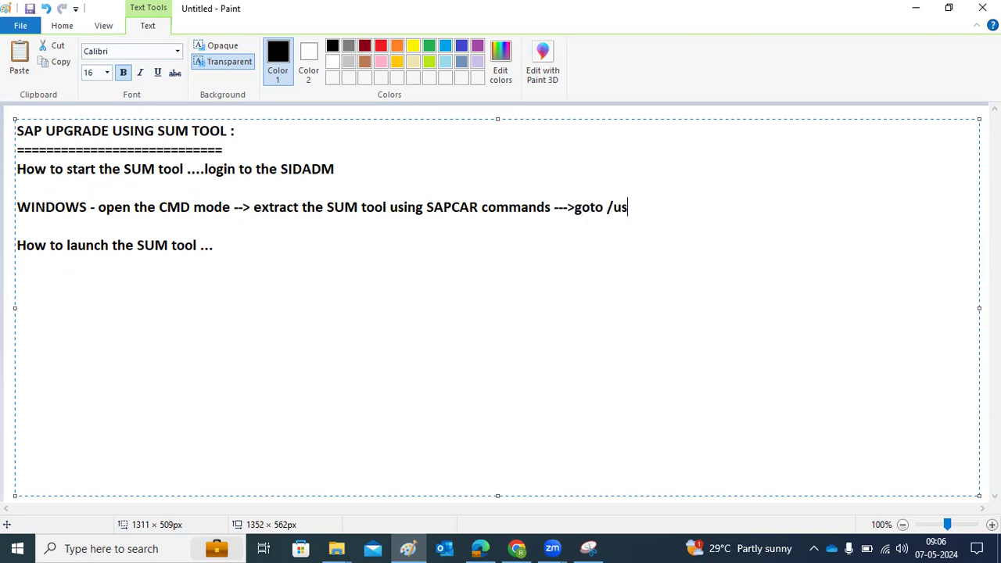
text(r/sap/SO)
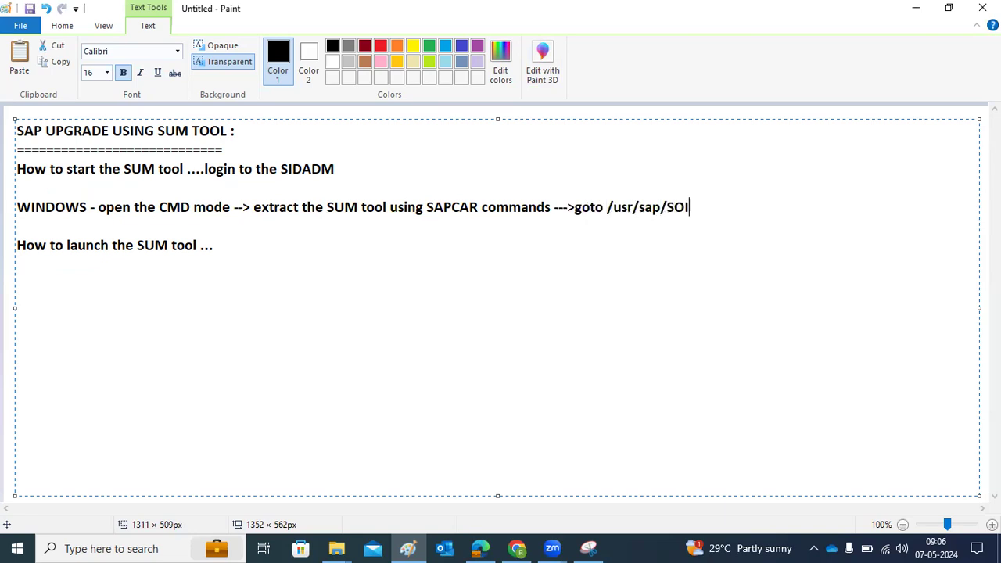
key(BackSpace)
text(ID/SUM/ABAP)
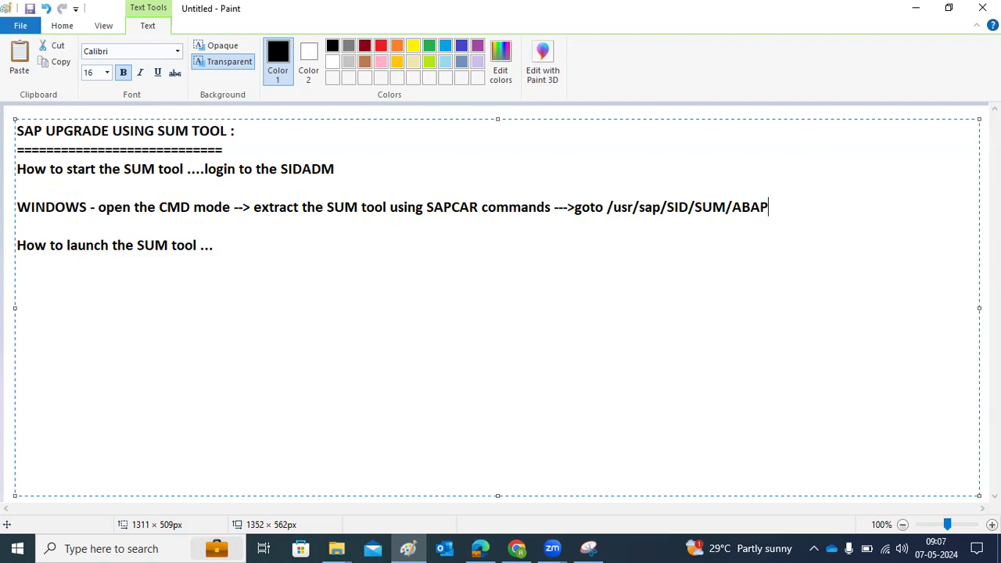
key(Return)
key(Return)
text(exec)
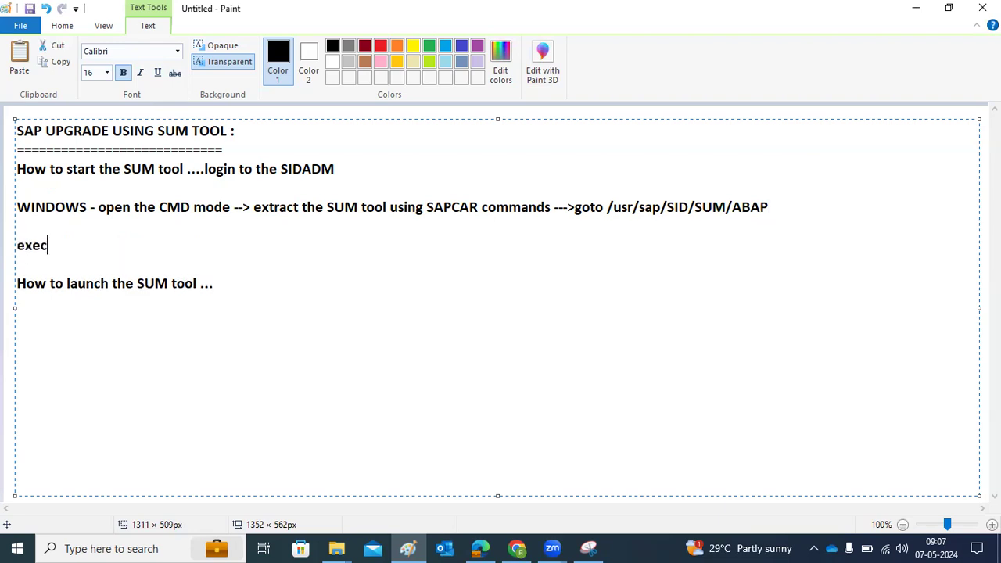
text(ute the commands : SUMSTART)
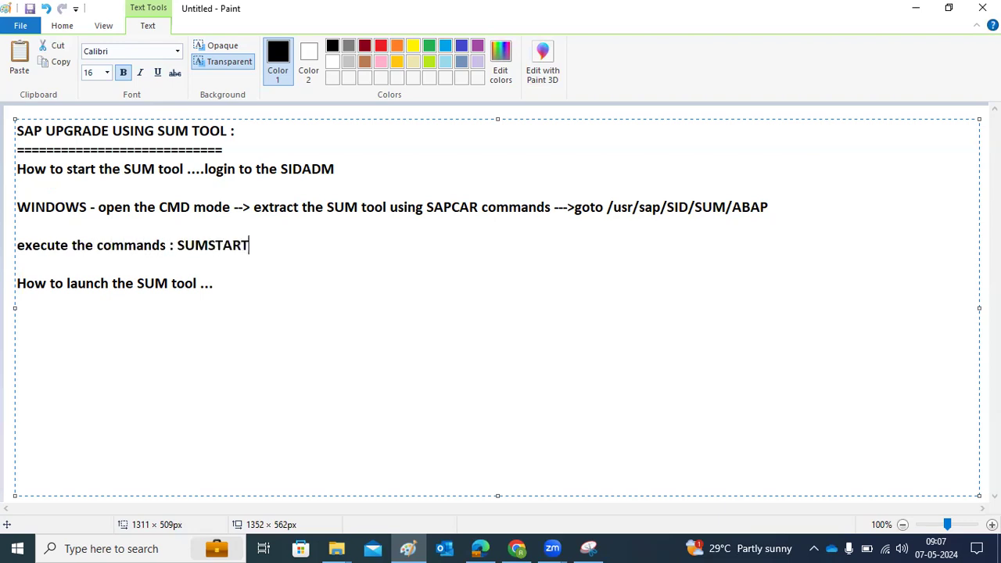
text( confighost)
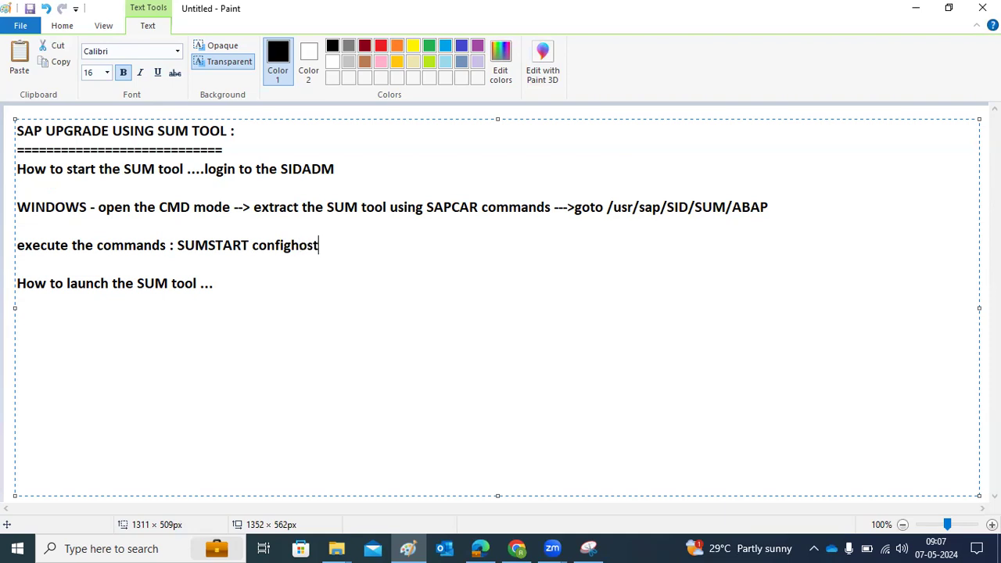
text(agent SID)
Add 'open the SUM URL in browser ..then give SIDADM user id & password..' to the launch note
key(Down)
key(Down)
text(ope)
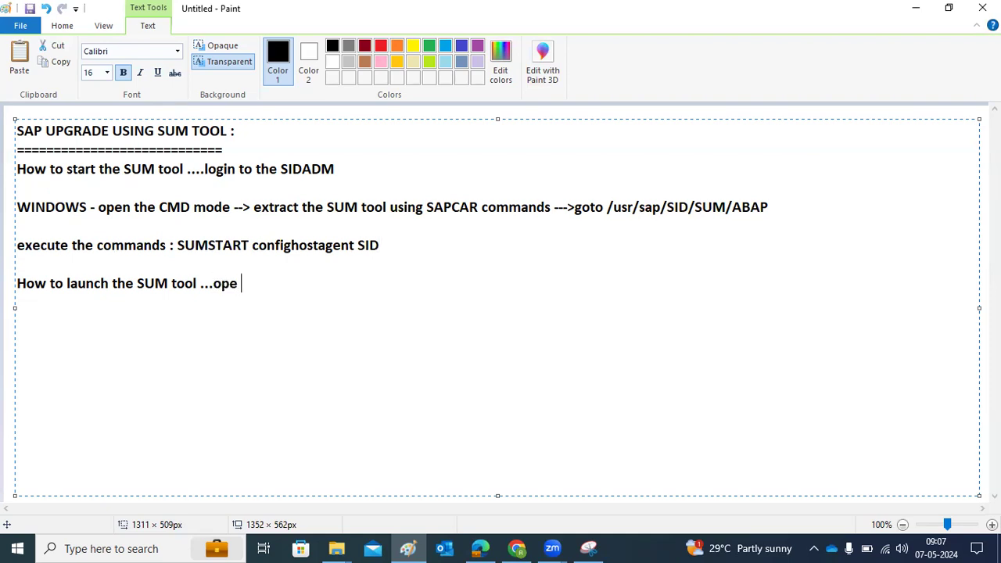
text(n the SUM)
text( URL )
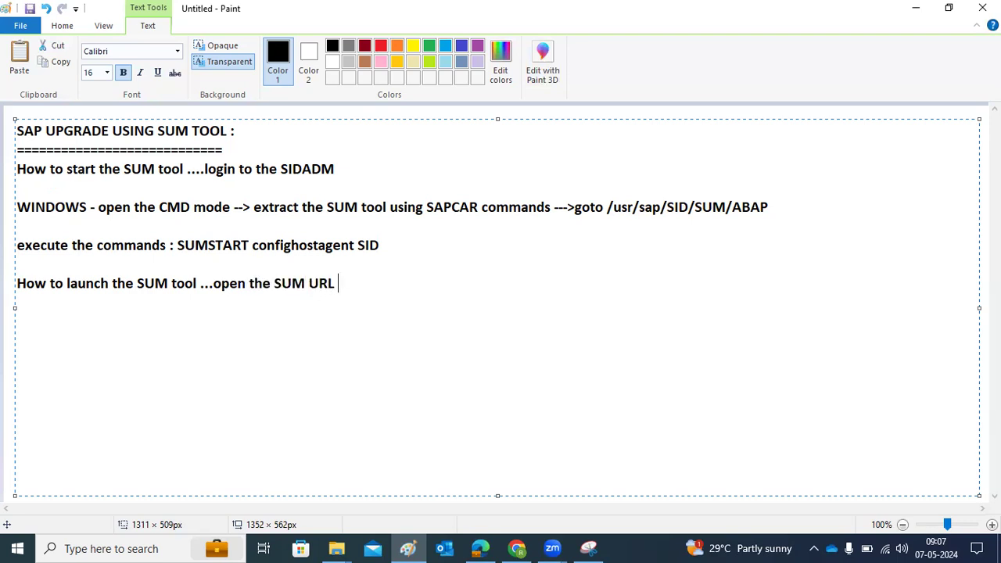
text(in browser )
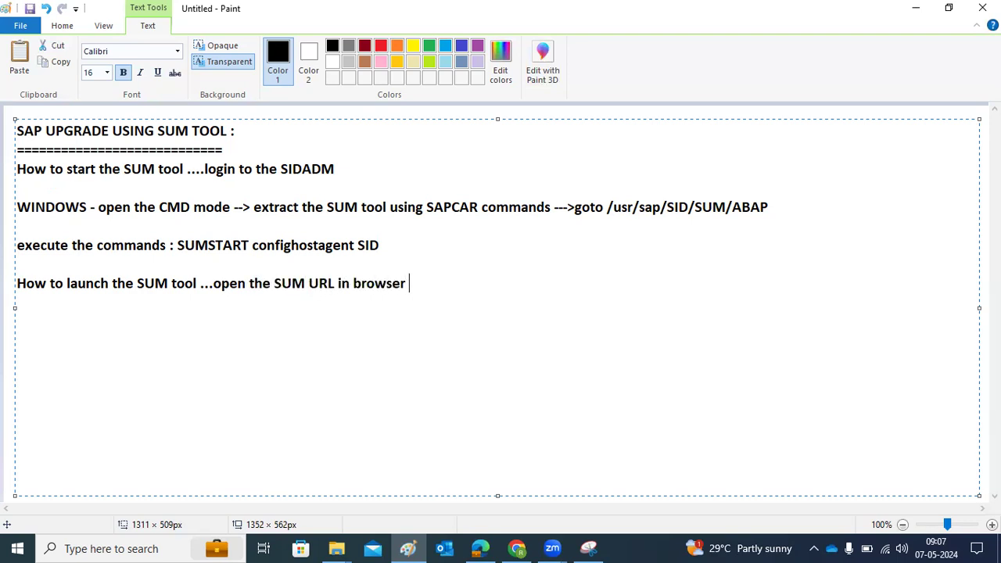
text(..then give SIDA)
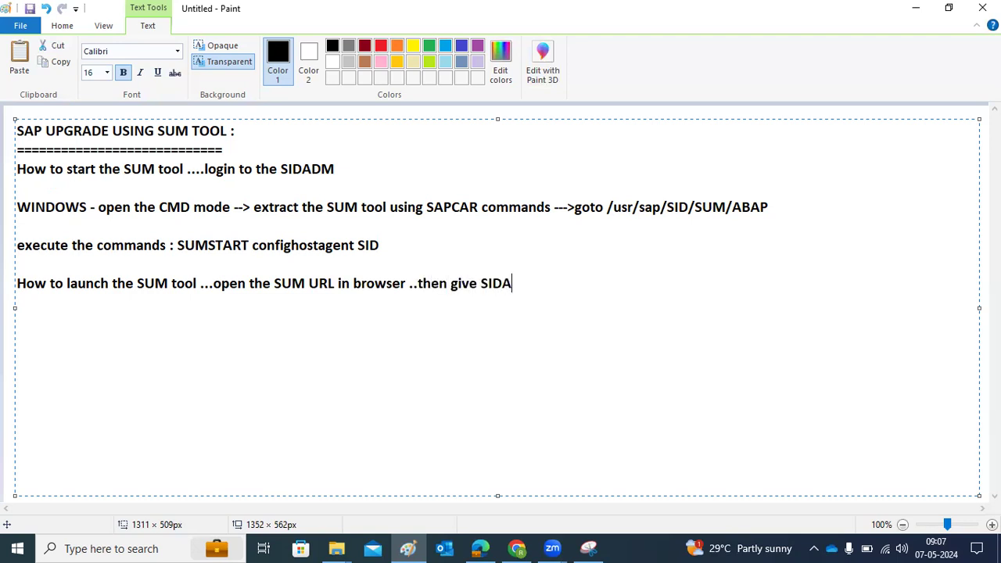
text(DM user id & p)
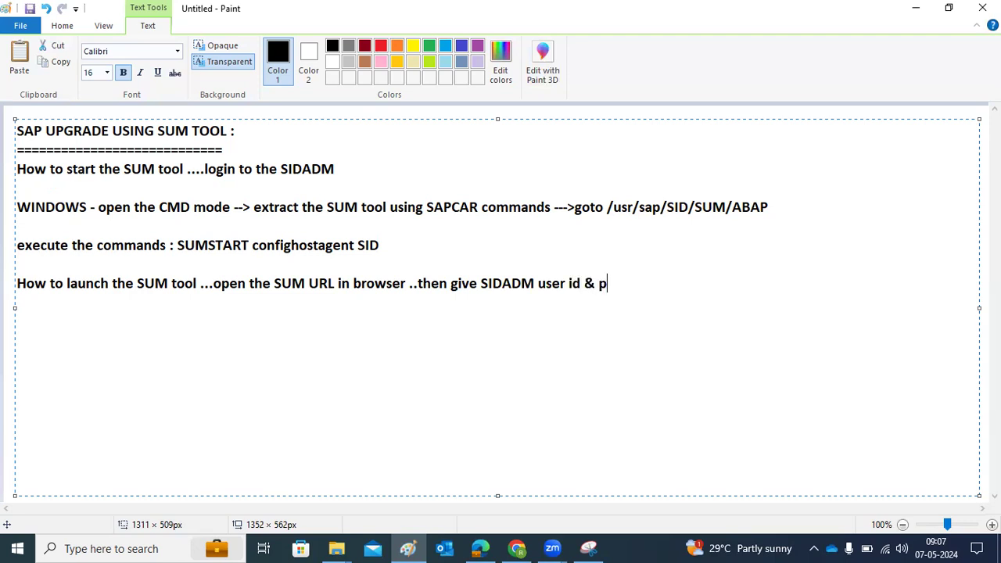
text(assword yo)
key(BackSpace)
key(BackSpace)
key(BackSpace)
text(..)
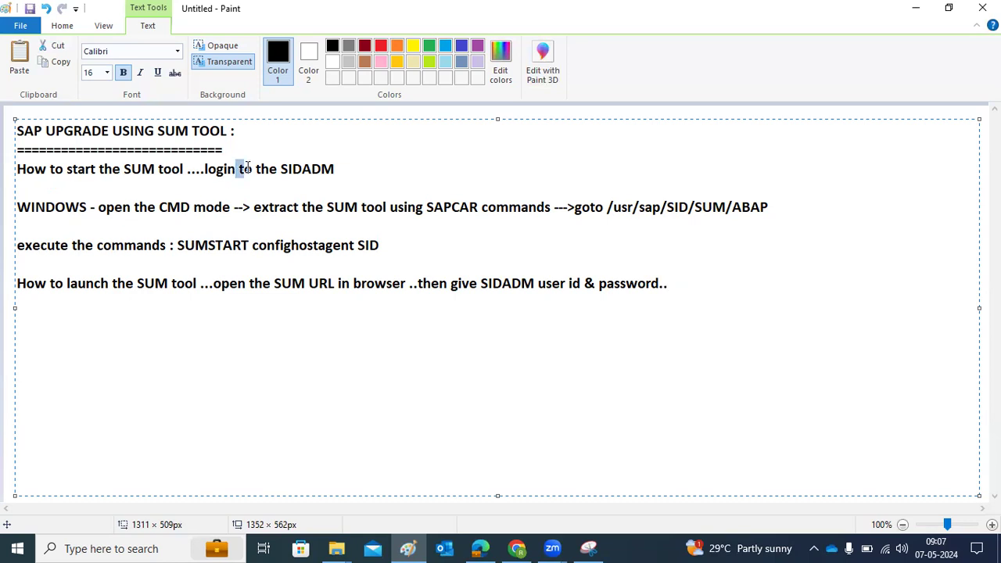
Highlight the SIDADM login and WINDOWS extraction phrases, leaving the cursor after ABAP
drag(237, 168, 341, 173)
drag(279, 208, 449, 218)
drag(557, 207, 765, 207)
click(784, 207)
Type a new 'LINUX - --with root user ---' line below the WINDOWS line
key(Return)
text(LINUX)
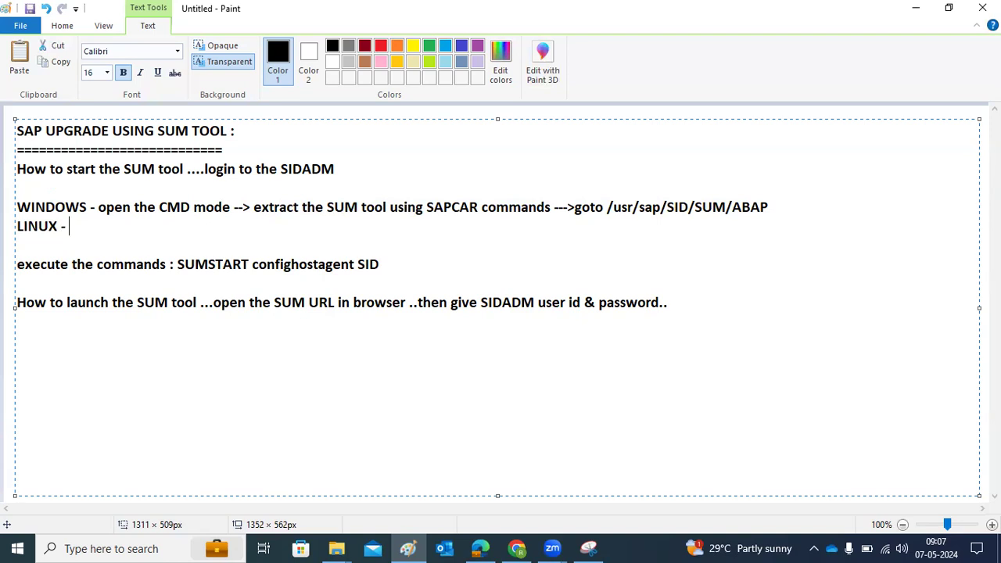
text(- --)
text(with root use)
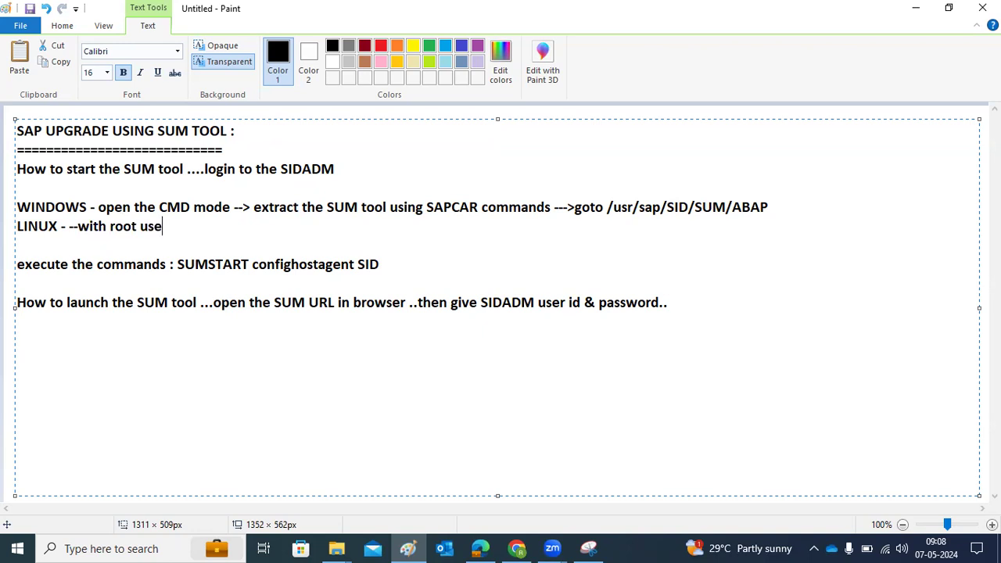
text(r ---)
Copy 'SUMSTART confighostagent SID' onto the LINUX line and remove extra blank lines
drag(176, 265, 371, 267)
key(ctrl+c)
click(211, 226)
key(ctrl+v)
key(Return)
click(790, 207)
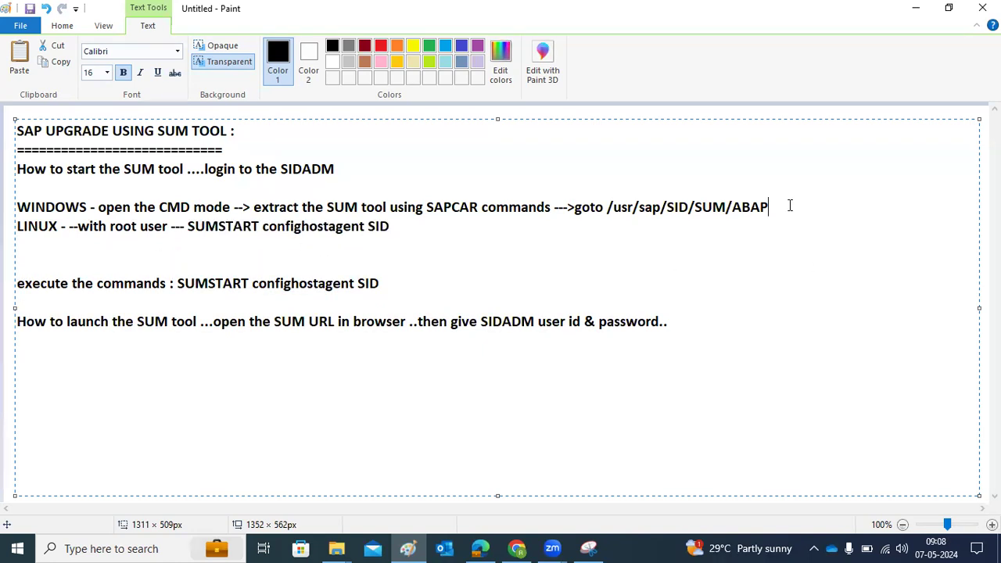
key(Return)
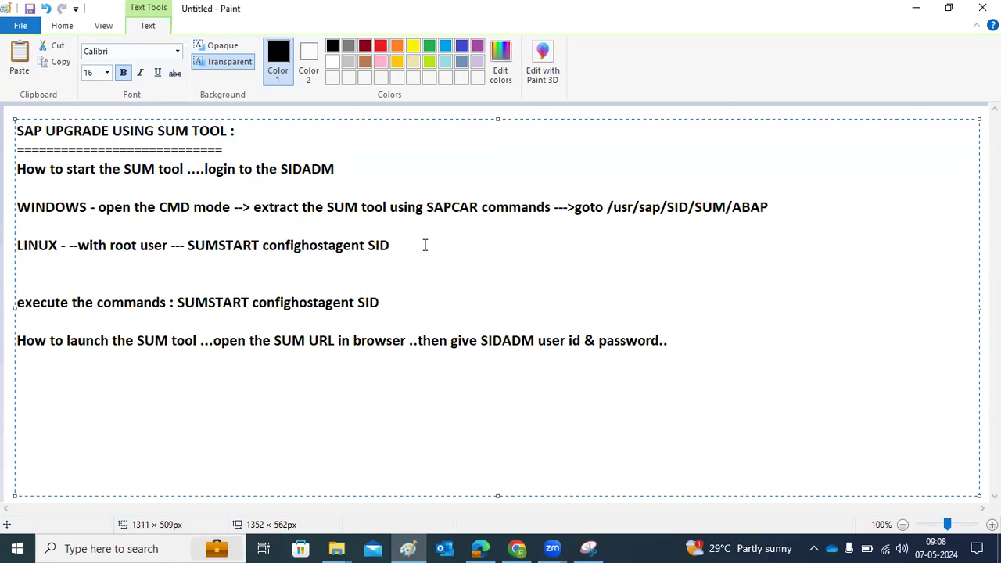
key(Delete)
key(Delete)
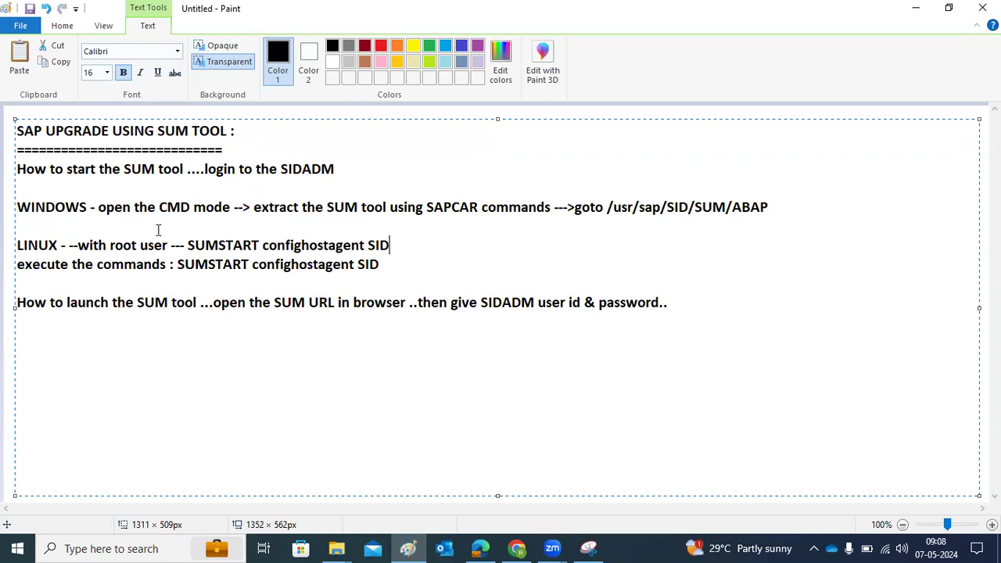
Prefix the execute-commands line with 'WINDOWS - with admin user ==-'
click(277, 86)
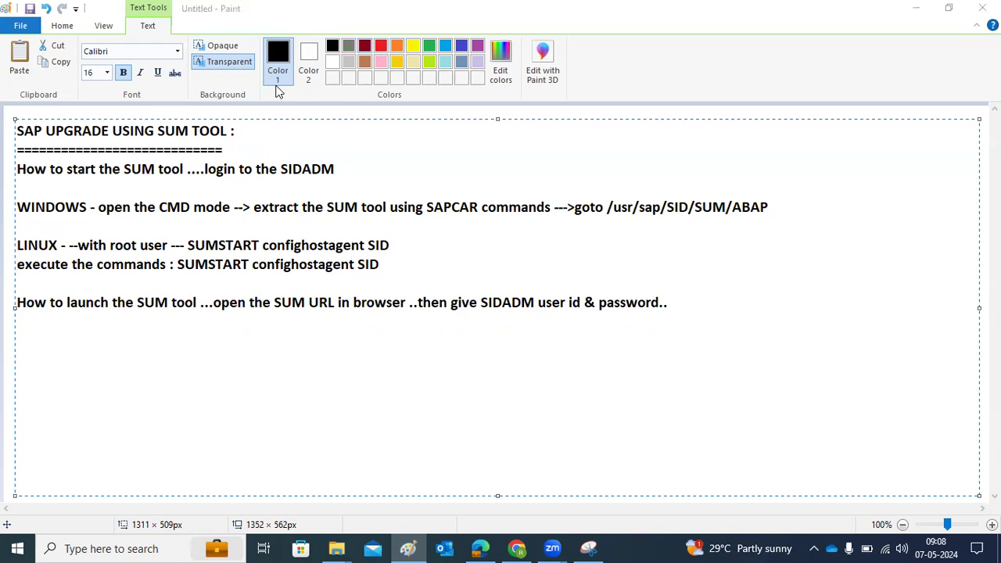
click(20, 263)
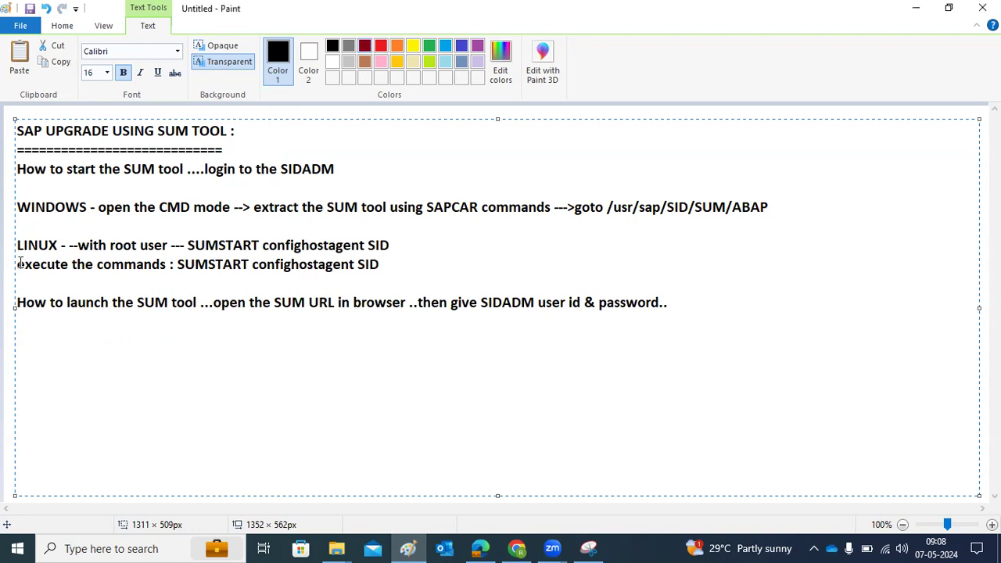
text(WINDOWS - with admin user ==-)
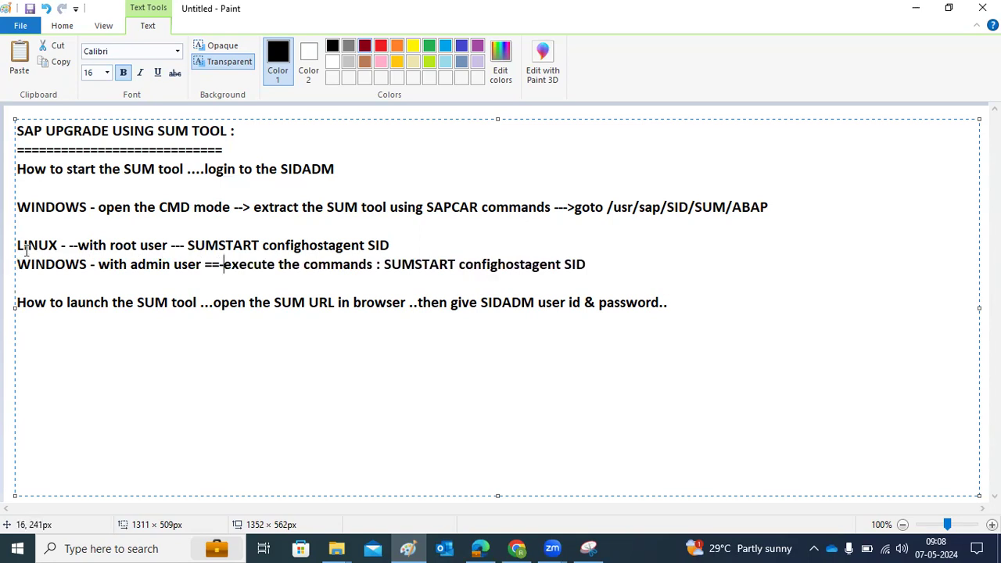
Highlight the root user, admin user and browser launch lines for review
drag(28, 244, 592, 281)
click(430, 263)
drag(72, 245, 420, 249)
drag(159, 265, 586, 263)
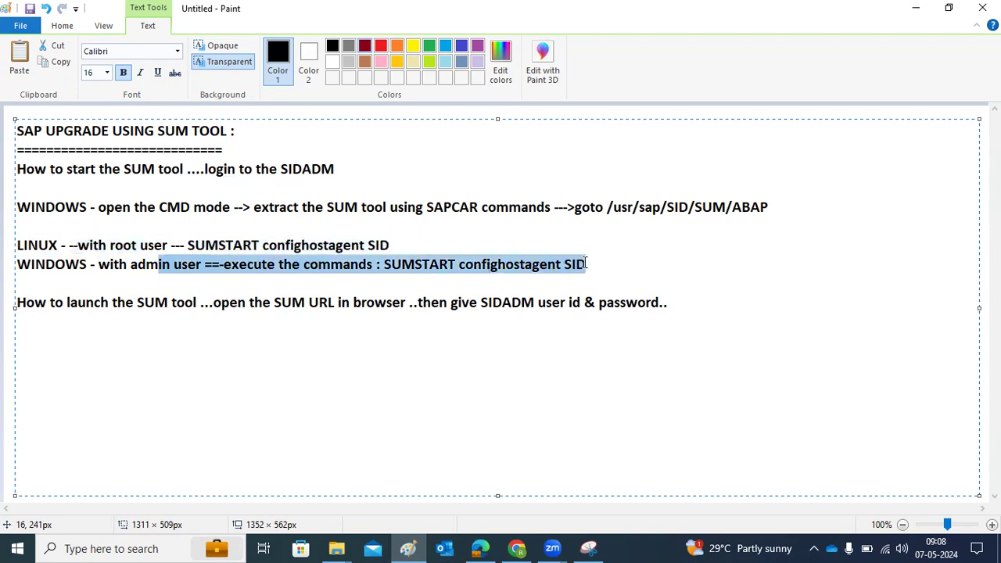
drag(171, 304, 671, 315)
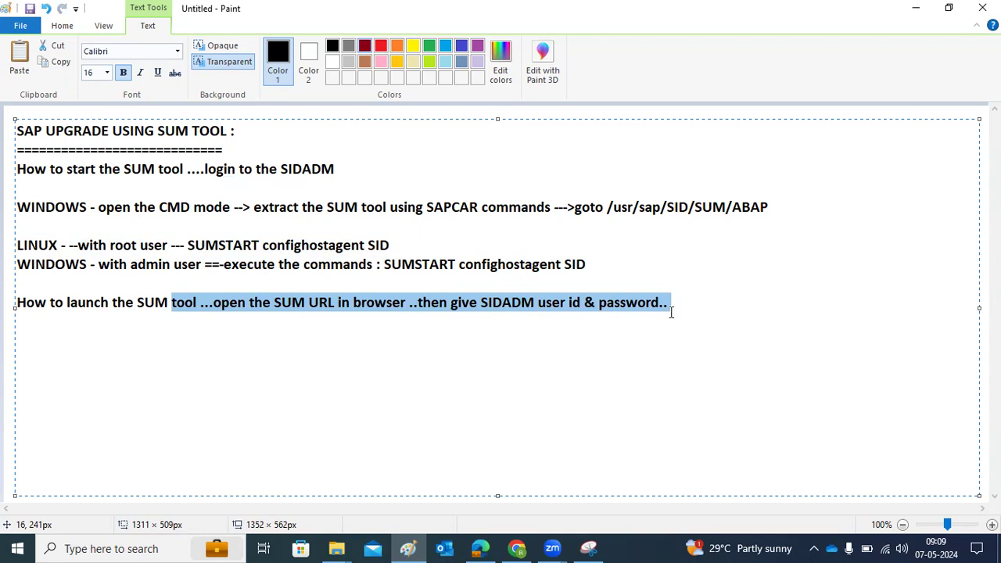
Try a note 'then it will open the URL in the b' below the launch line, then erase it
click(671, 313)
key(Return)
key(Return)
text(then it will open the URL in the b)
key(BackSpace)
key(BackSpace)
key(BackSpace)
key(BackSpace)
key(BackSpace)
key(BackSpace)
key(BackSpace)
key(BackSpace)
key(BackSpace)
key(BackSpace)
key(BackSpace)
key(BackSpace)
key(BackSpace)
key(BackSpace)
key(BackSpace)
key(BackSpace)
key(BackSpace)
key(BackSpace)
key(BackSpace)
key(BackSpace)
key(BackSpace)
key(BackSpace)
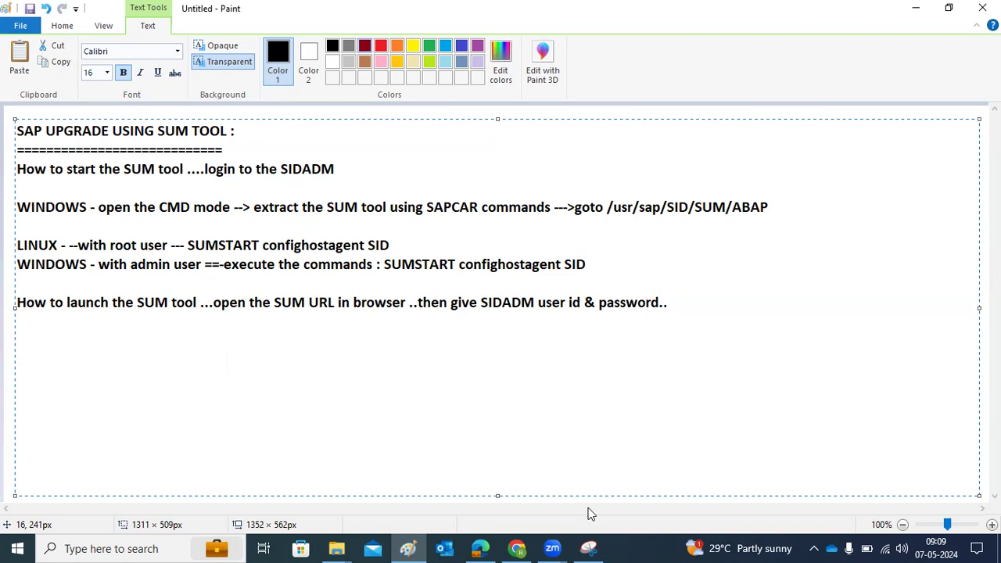
Connect via Remote Desktop to the Windows Server 2012 R2 machine, entering the password and accepting the certificate
mouse_move(517, 548)
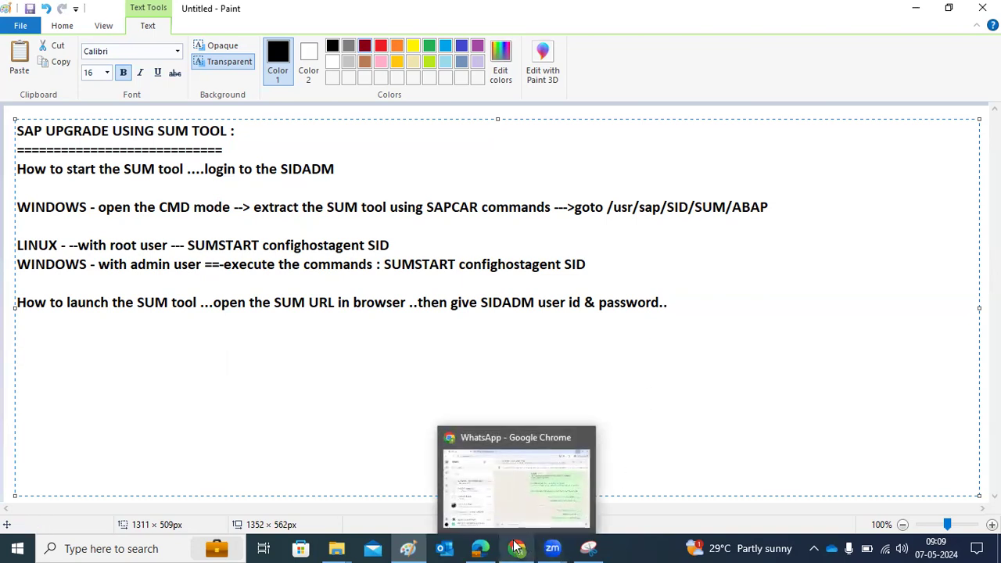
key(super+r)
click(134, 508)
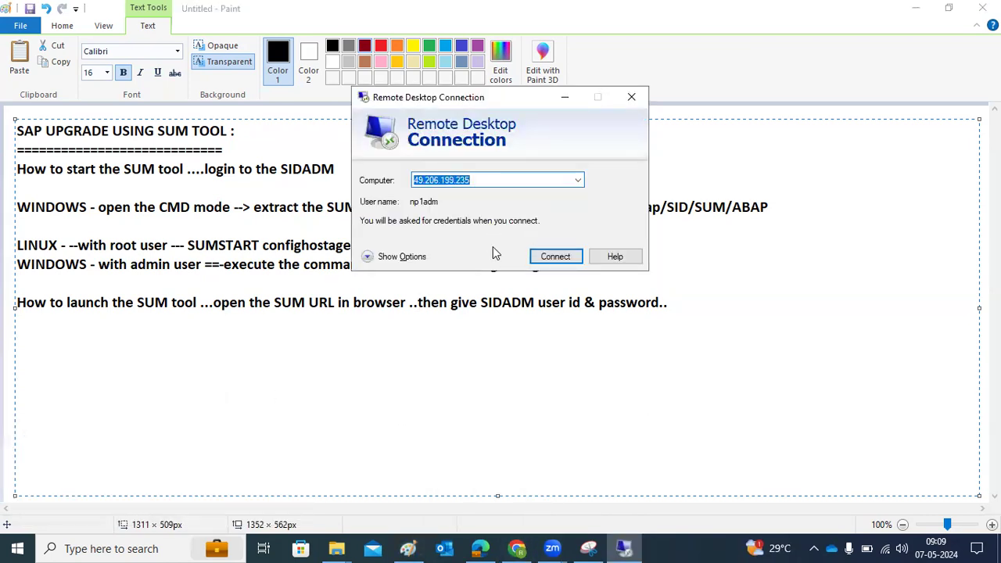
click(422, 256)
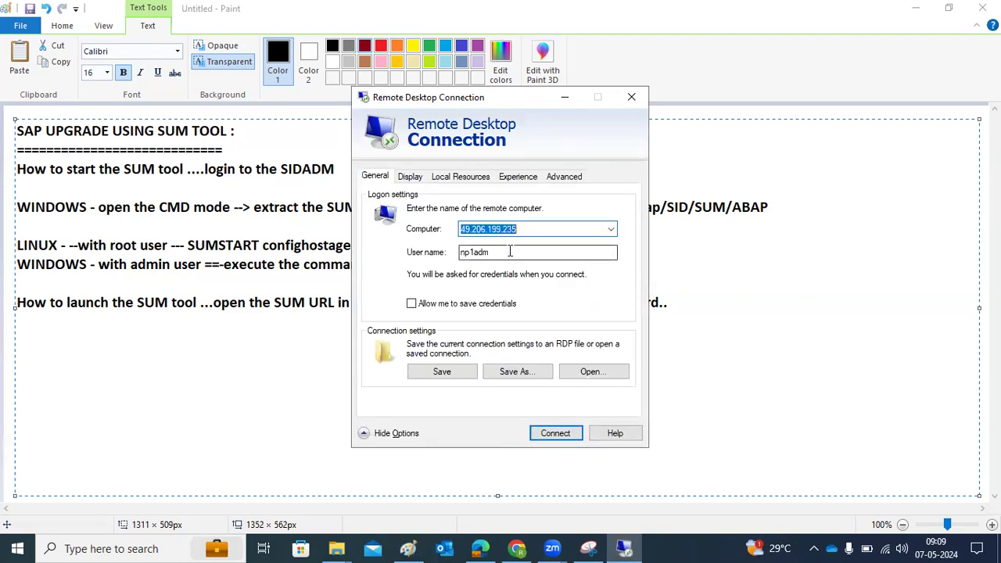
click(510, 252)
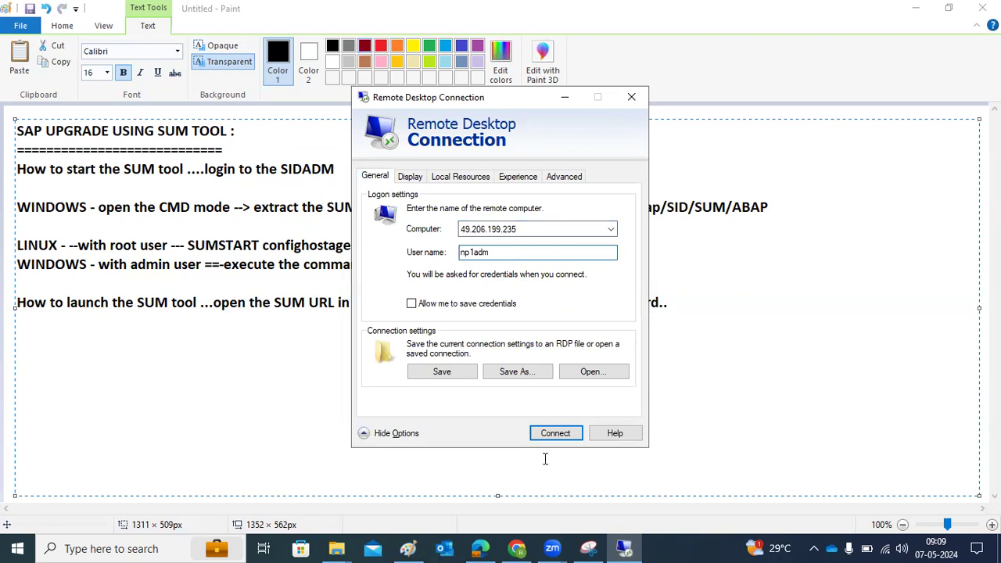
click(555, 435)
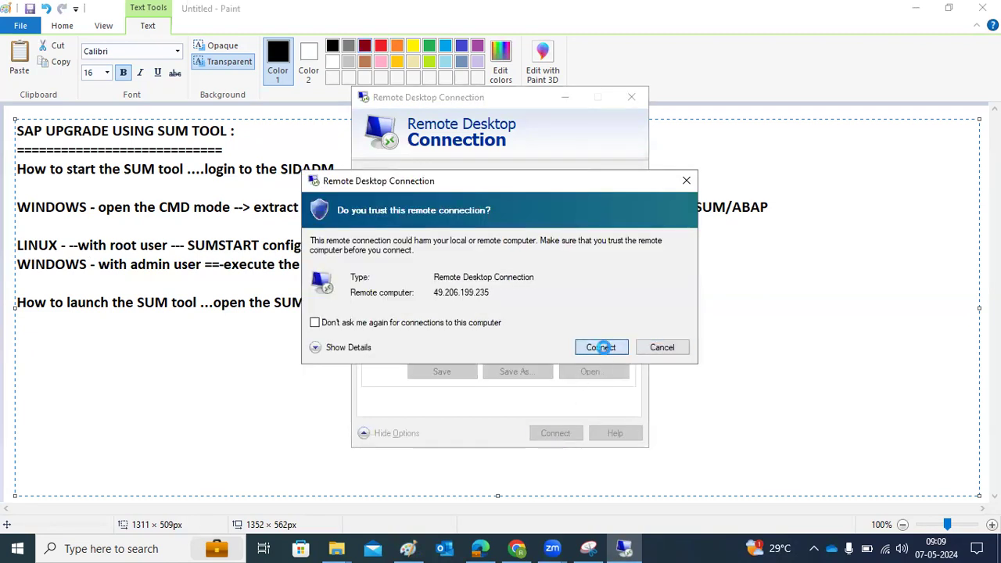
click(602, 348)
text(••••)
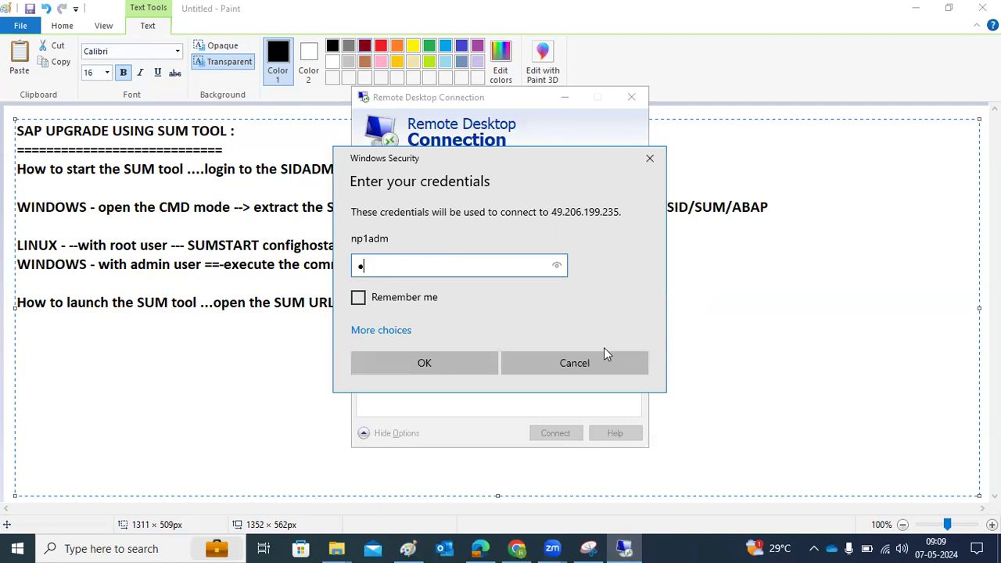
key(Return)
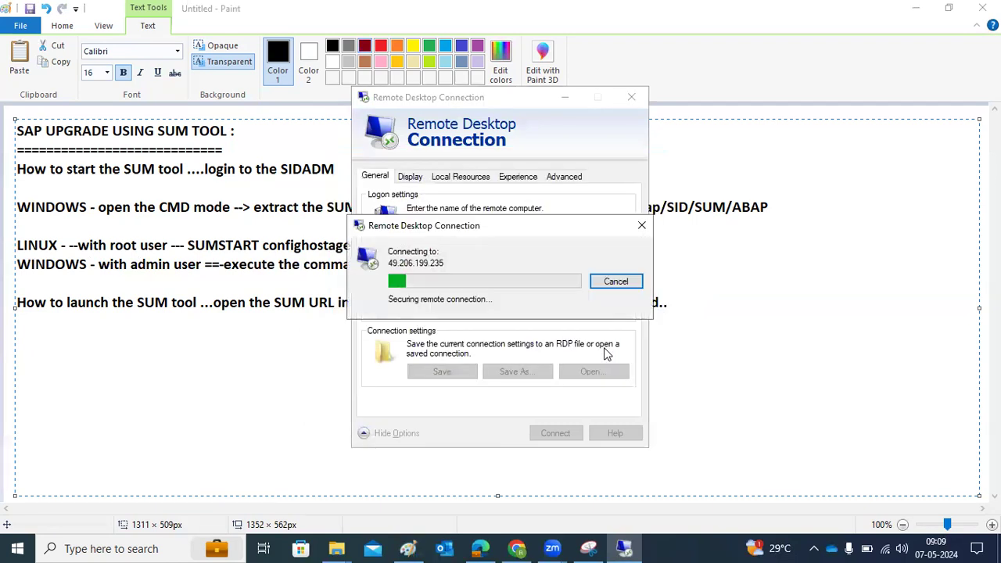
click(548, 414)
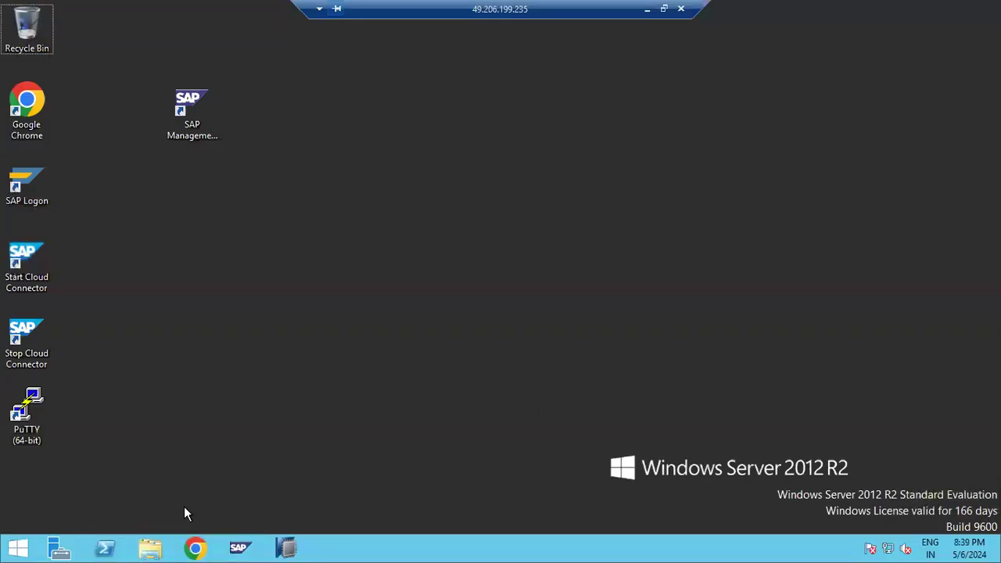
Open SAP Logon and log on to the NP1 system
click(18, 195)
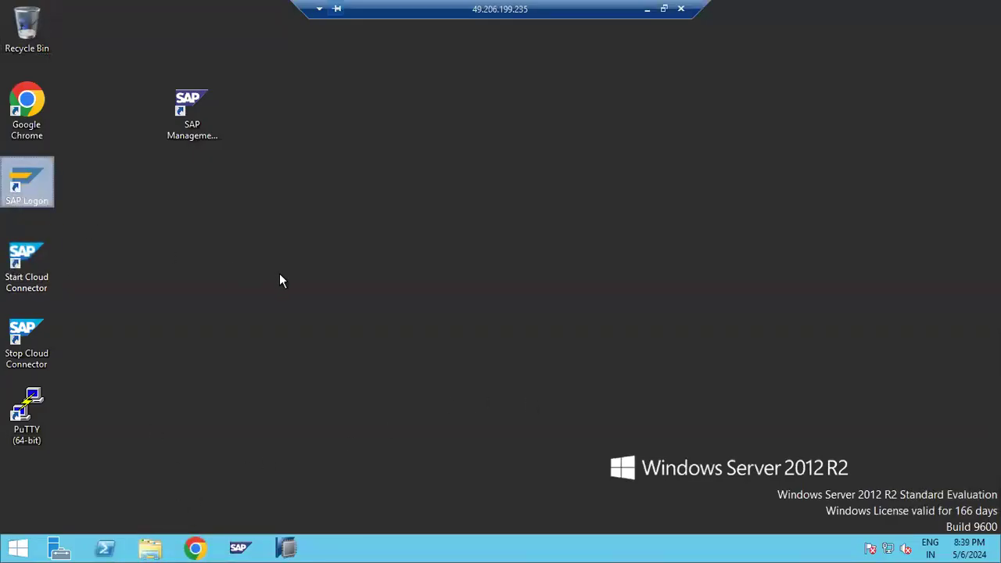
click(630, 419)
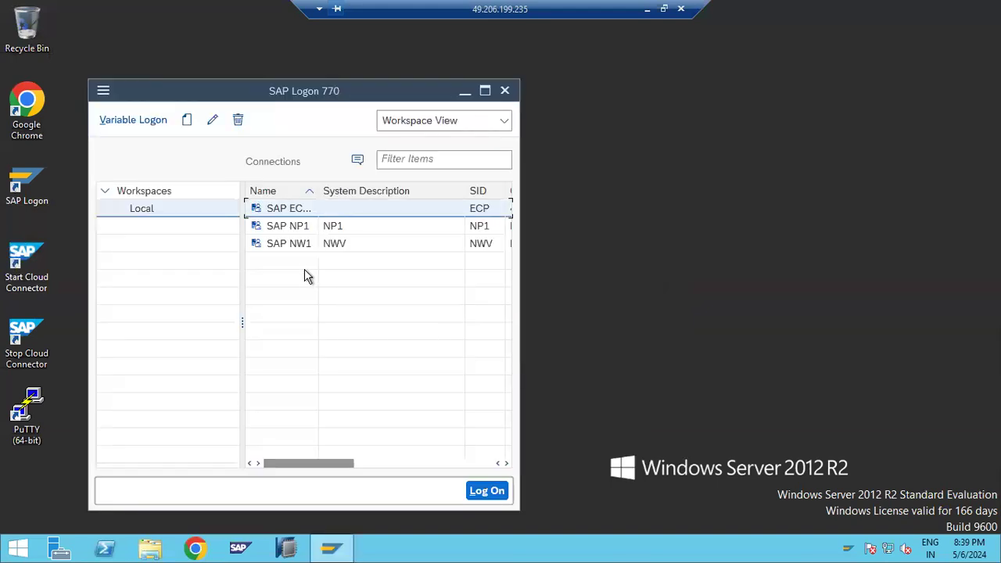
click(286, 227)
double_click(288, 226)
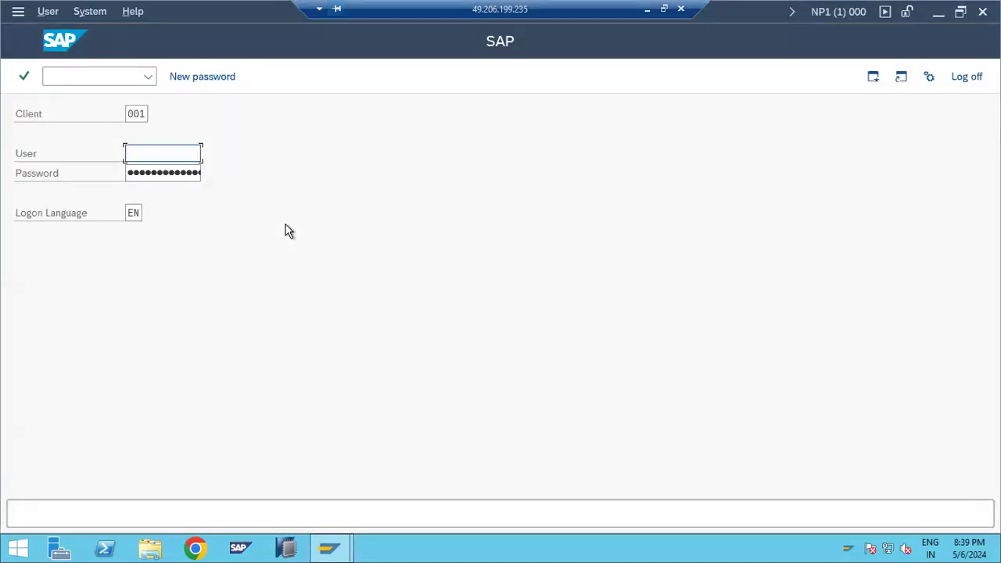
text(b)
click(159, 175)
click(158, 179)
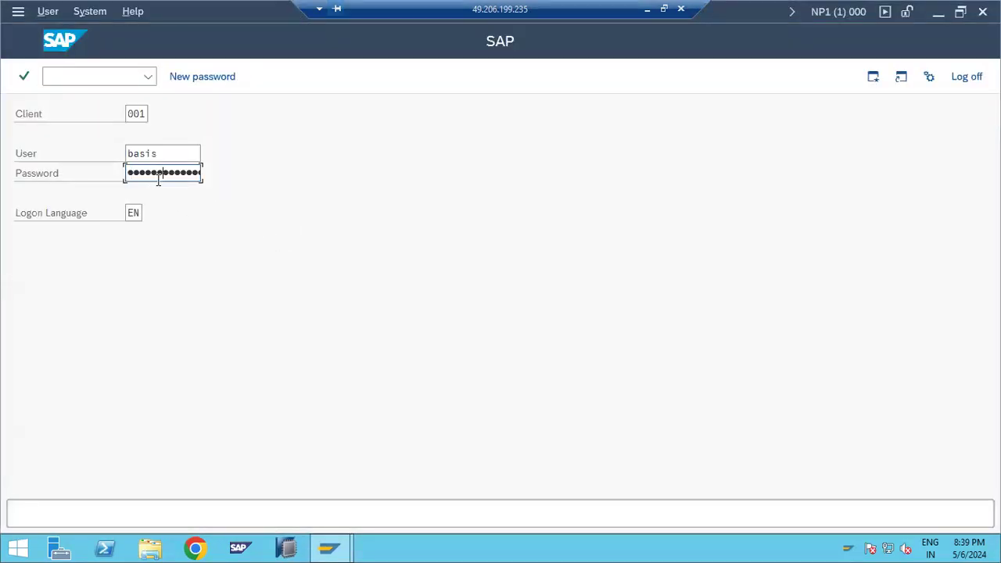
key(Return)
key(Return)
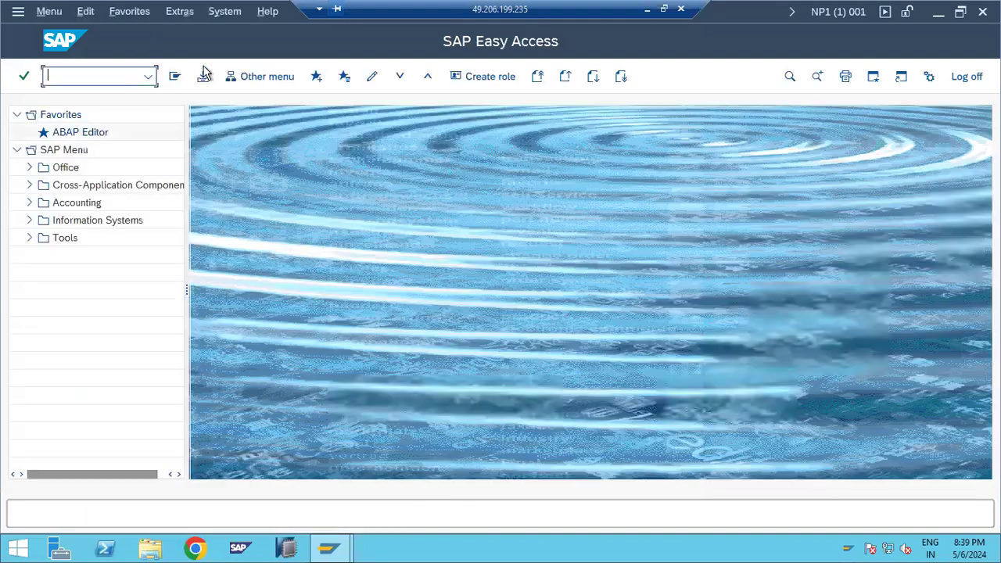
Check NP1's System Status and installed software (SAP_BASIS 750, ST-PI), then close both and log off
click(224, 11)
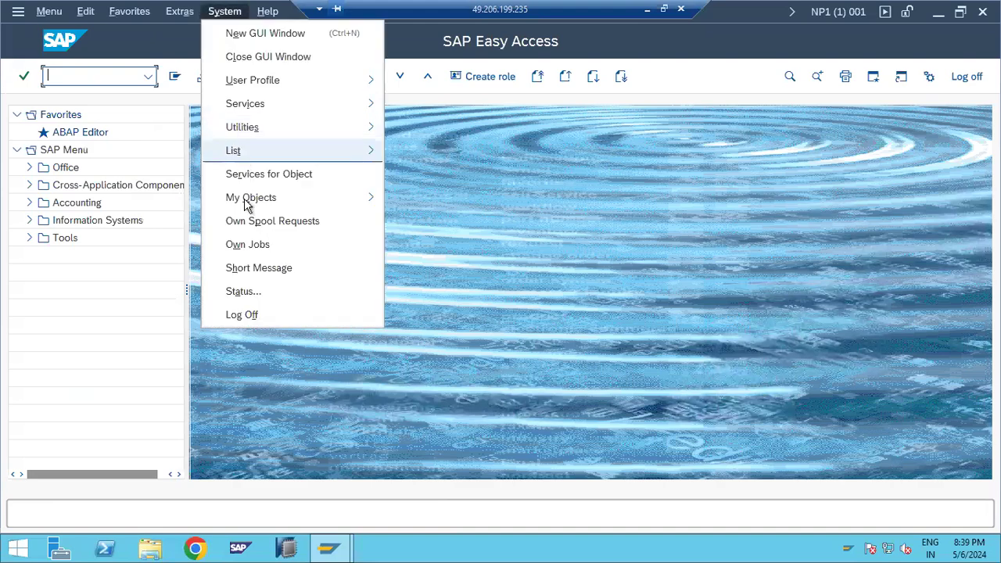
click(228, 301)
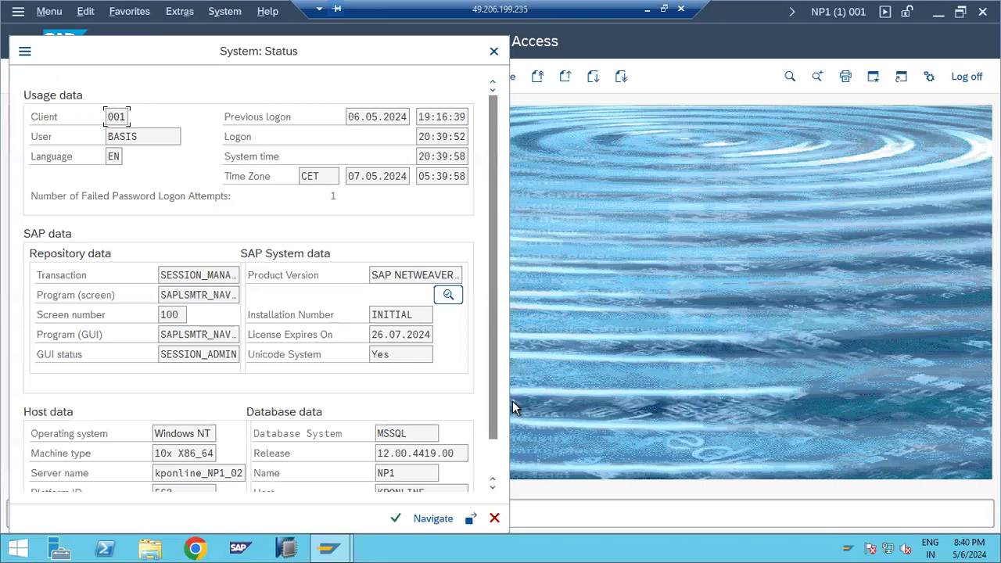
click(449, 294)
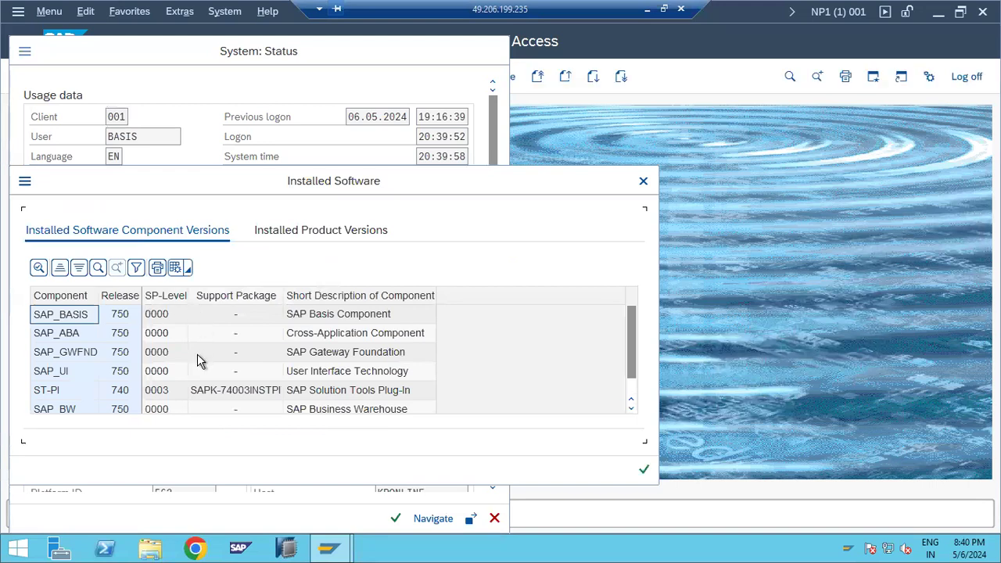
click(150, 398)
scroll(160, 403, down, 1)
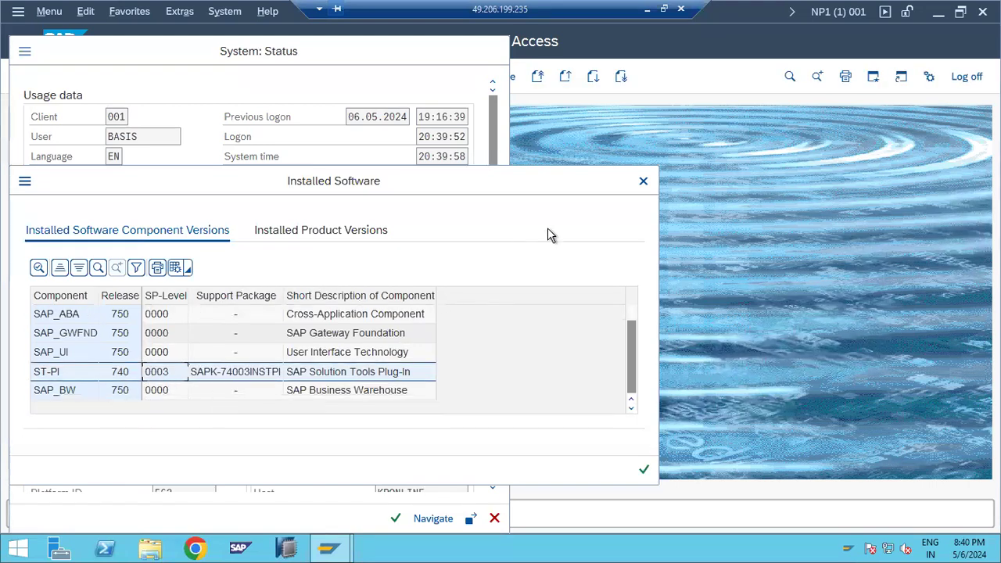
click(643, 182)
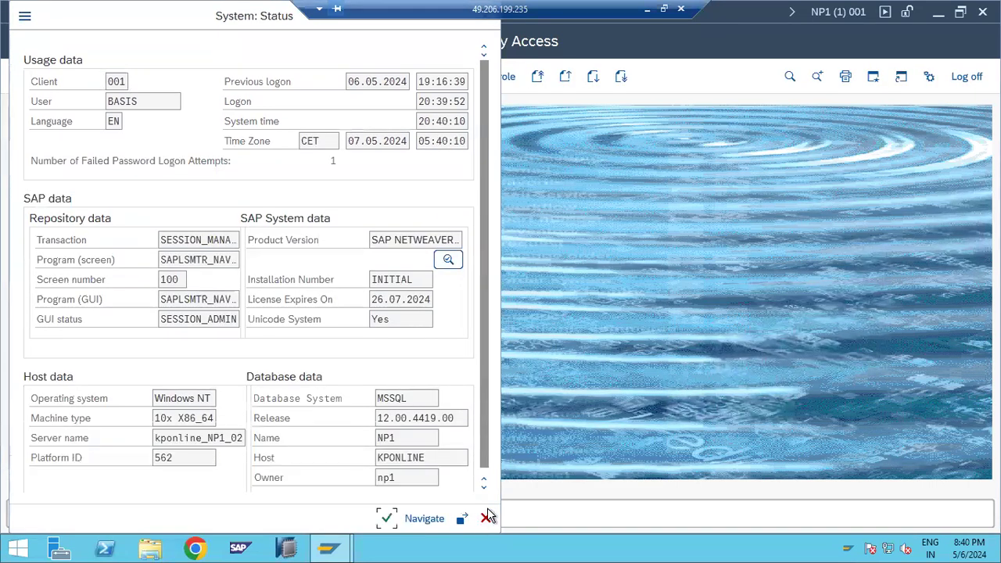
click(486, 518)
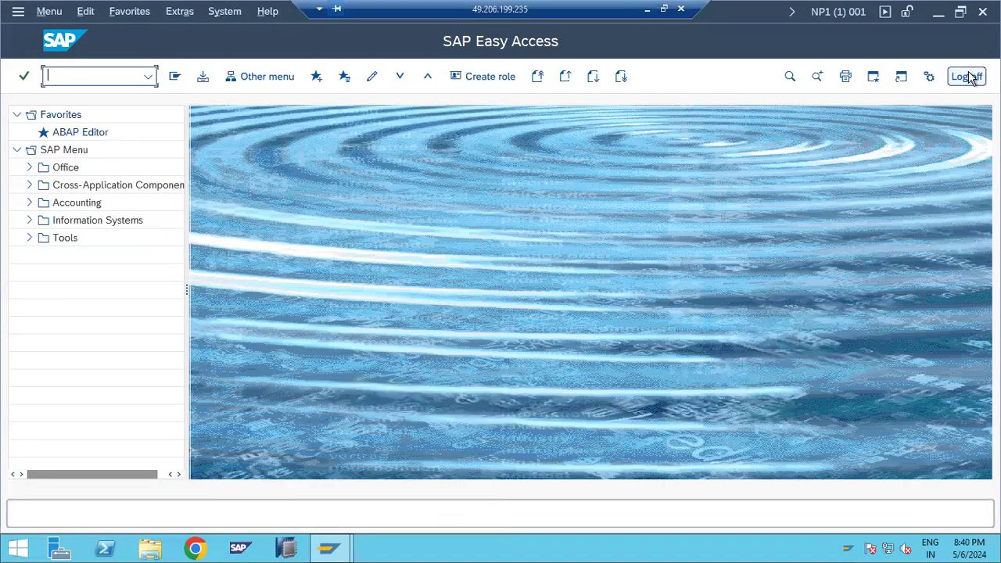
click(970, 76)
Confirm the NP1 logoff and log on to SAP NW1, keeping other existing logons running
click(176, 327)
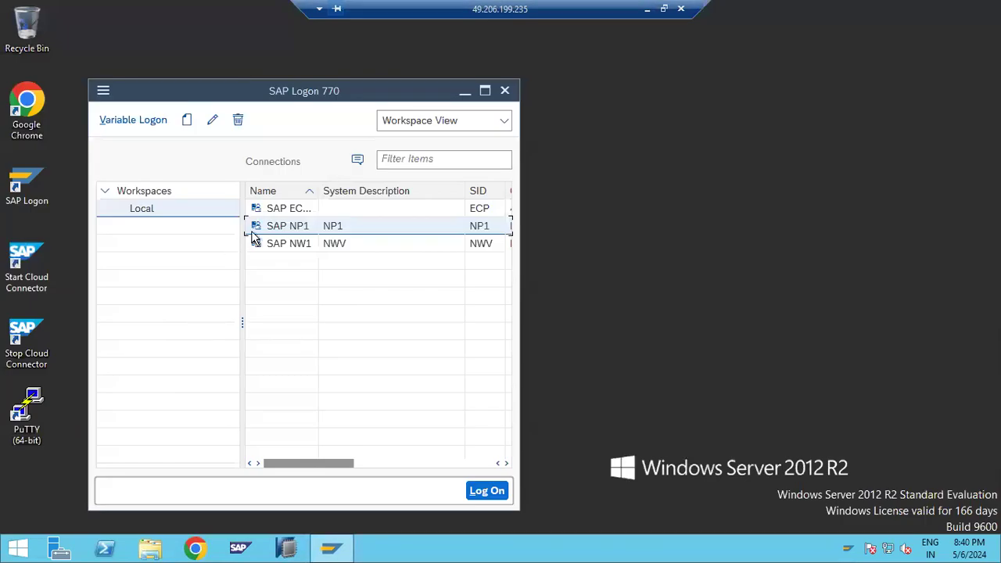
click(298, 246)
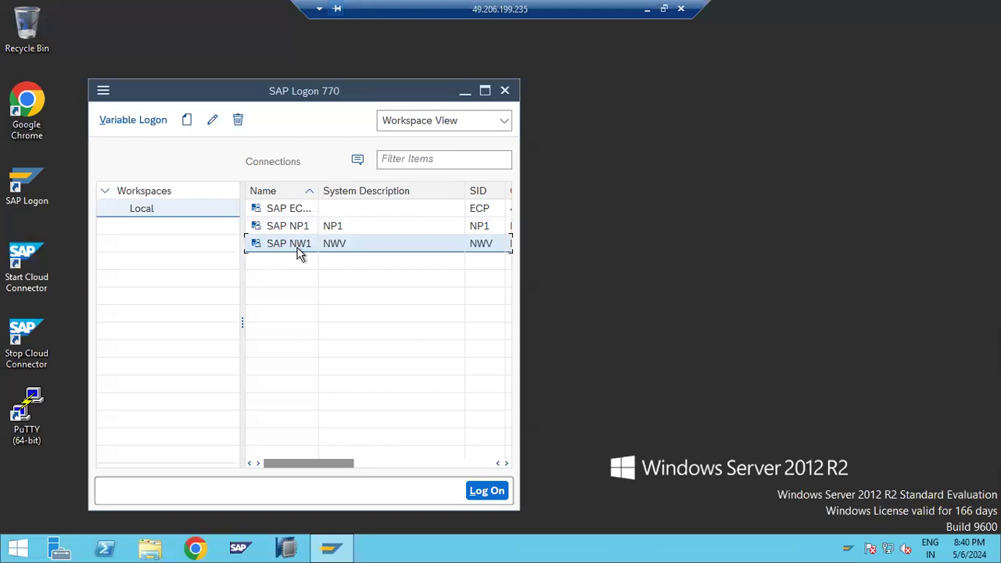
double_click(298, 248)
text(b)
click(179, 183)
click(173, 172)
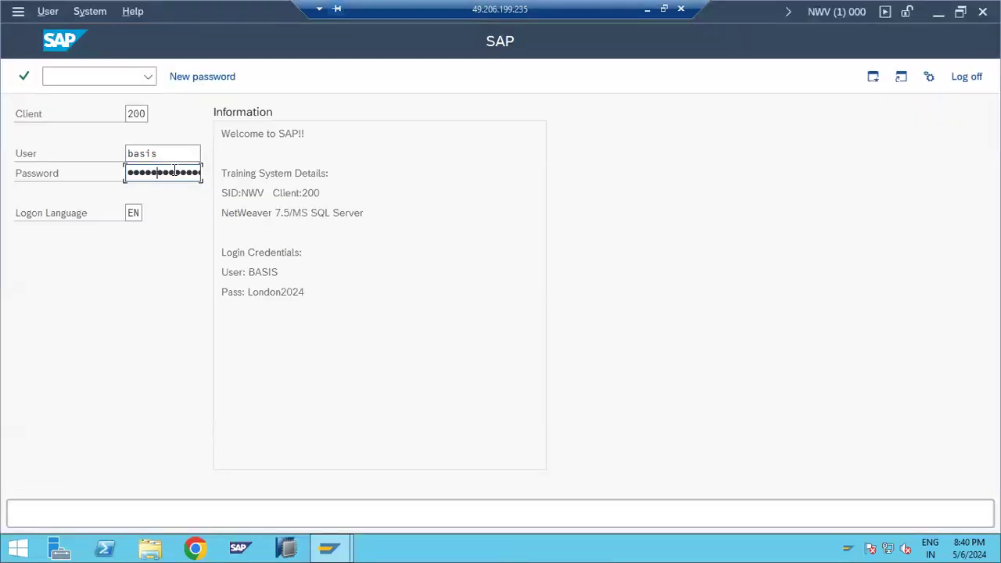
key(Return)
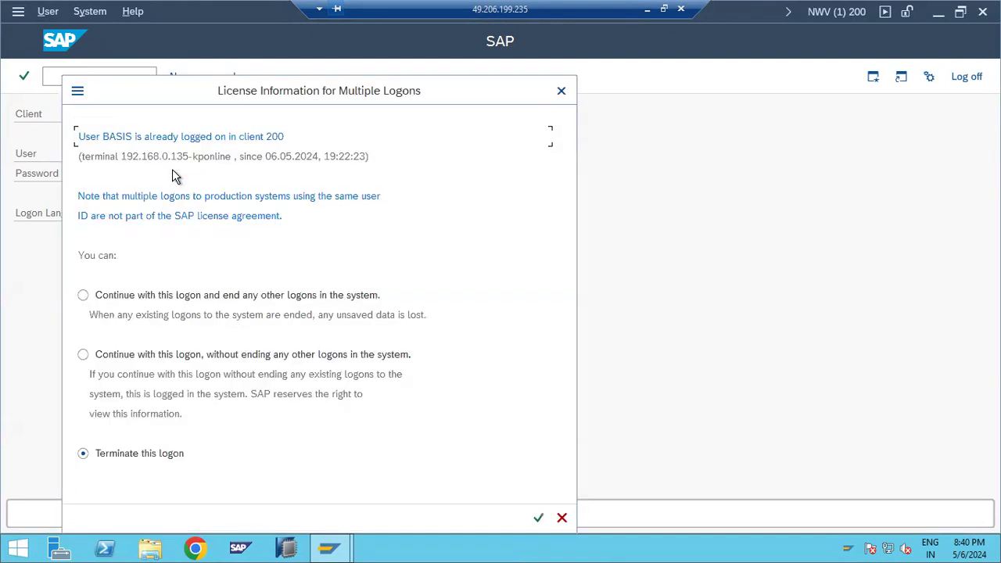
click(193, 358)
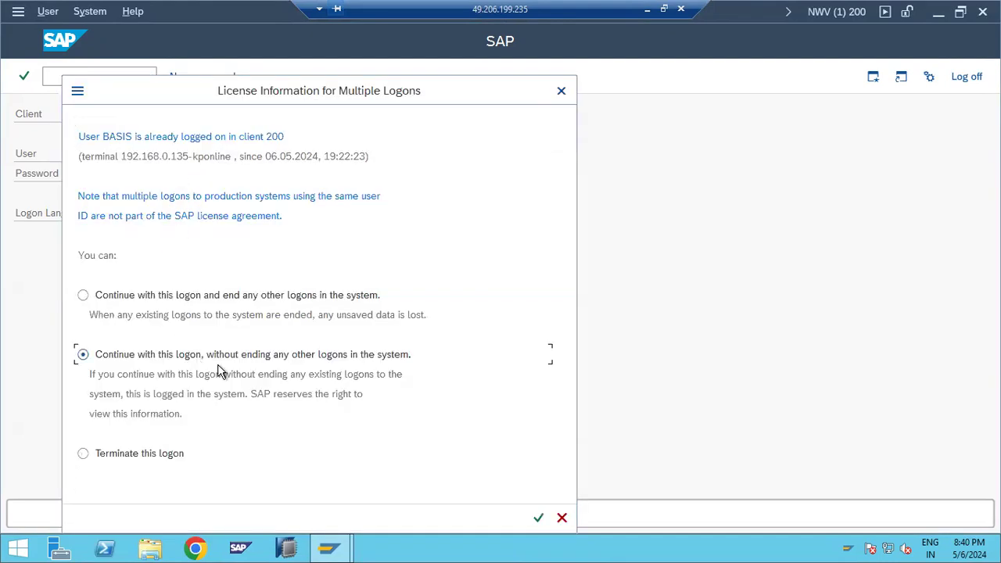
click(538, 519)
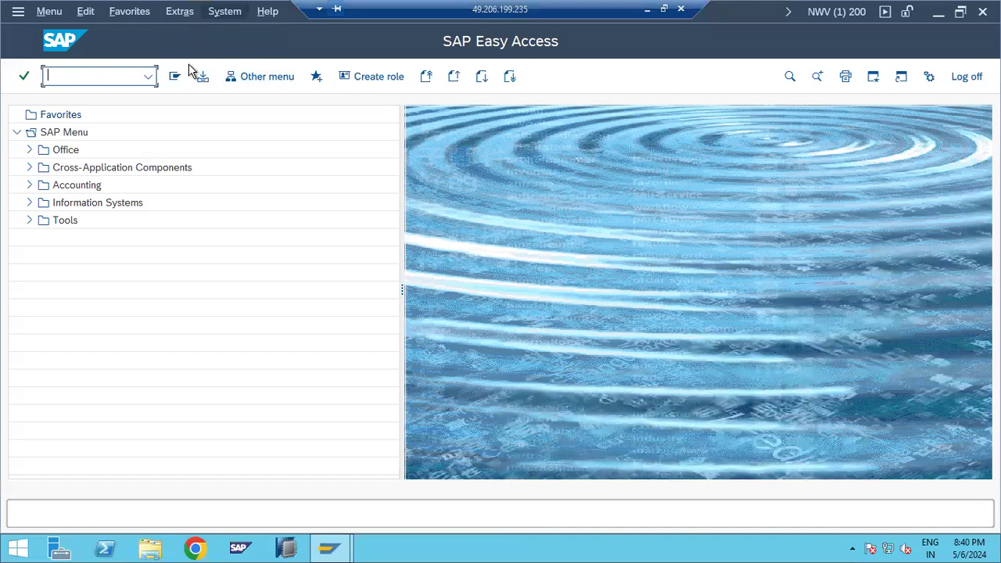
Review the NWV System Status and installed software components, including ST-PI, then close both windows
click(224, 11)
click(249, 299)
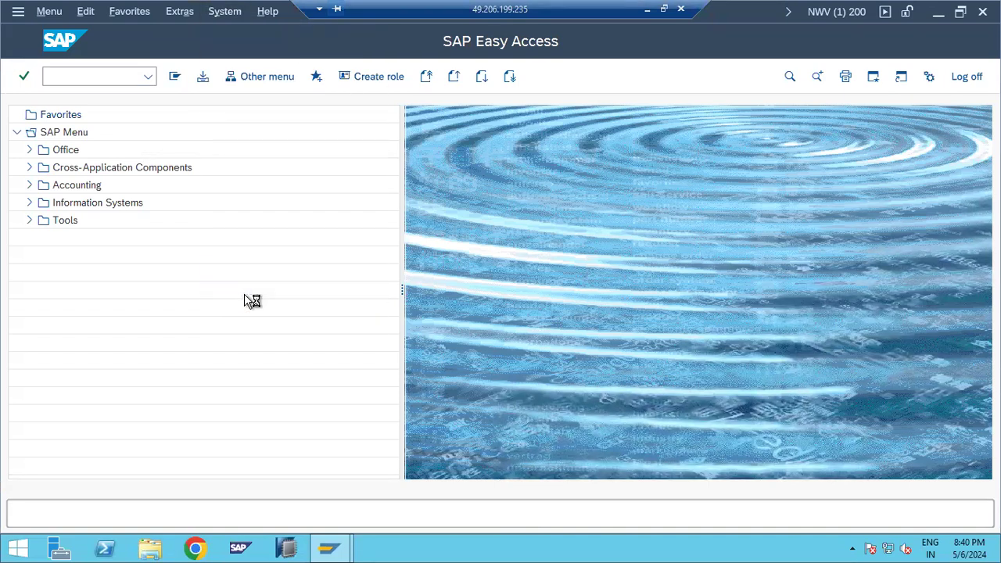
click(450, 246)
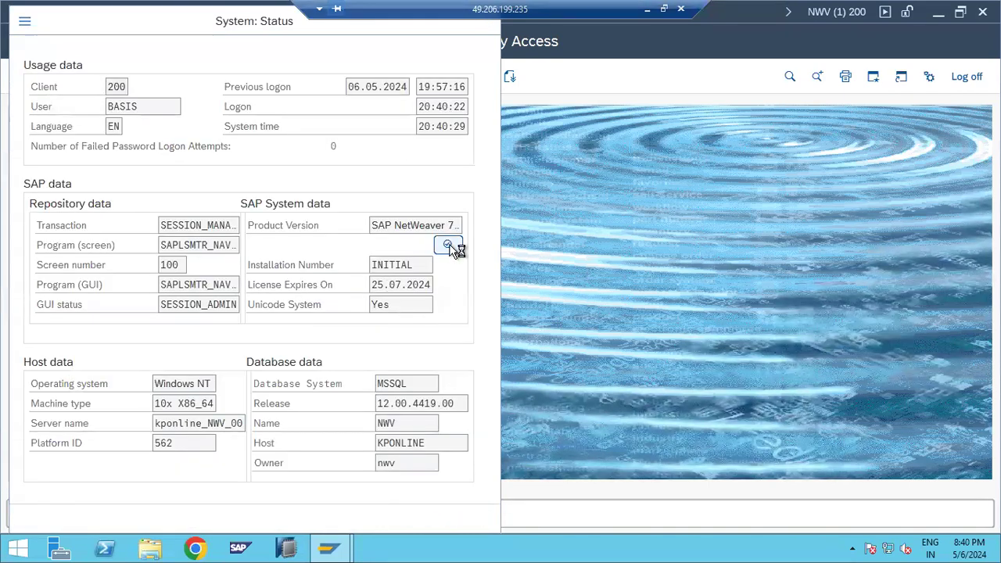
click(103, 391)
scroll(105, 395, down, 1)
scroll(105, 395, up, 1)
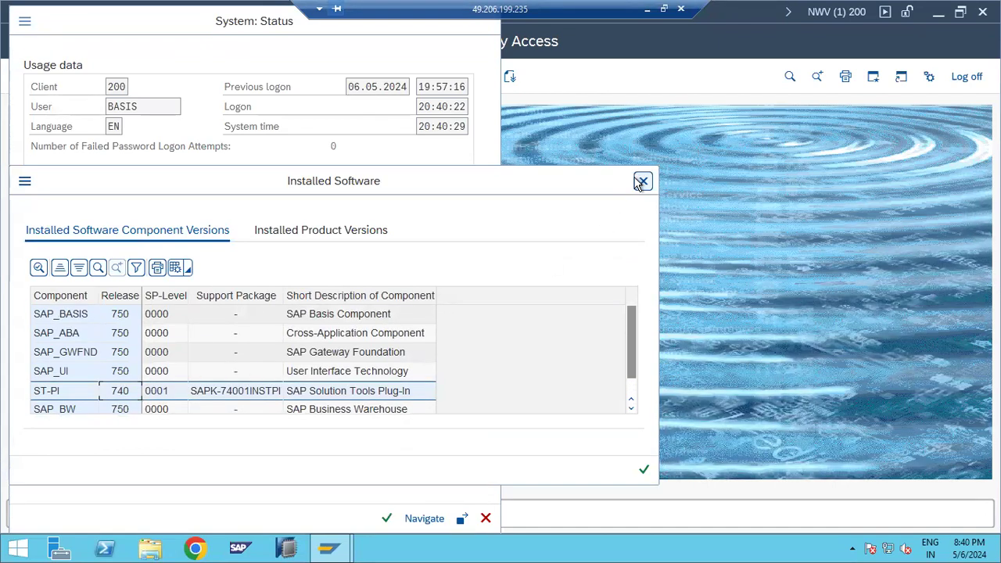
click(641, 181)
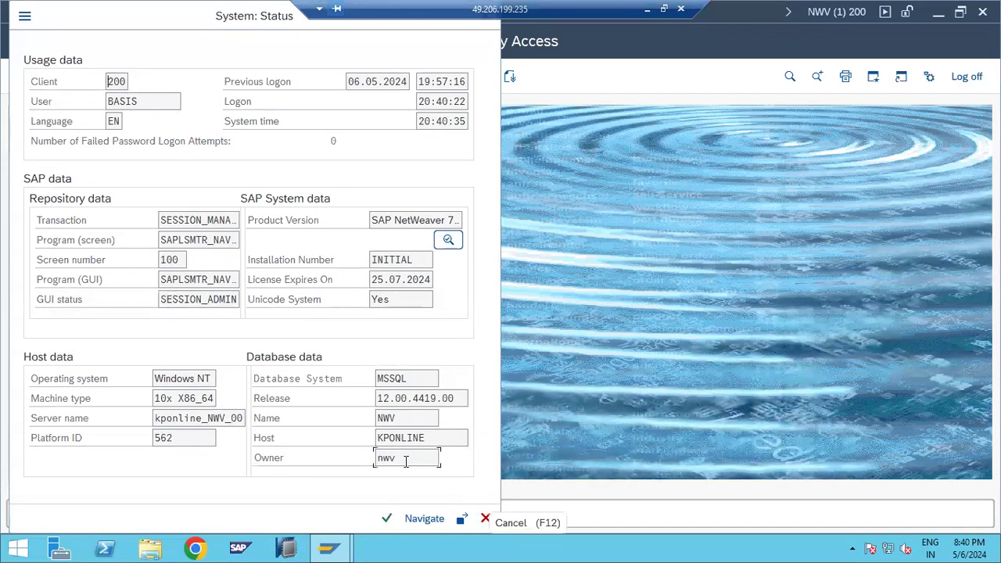
click(485, 518)
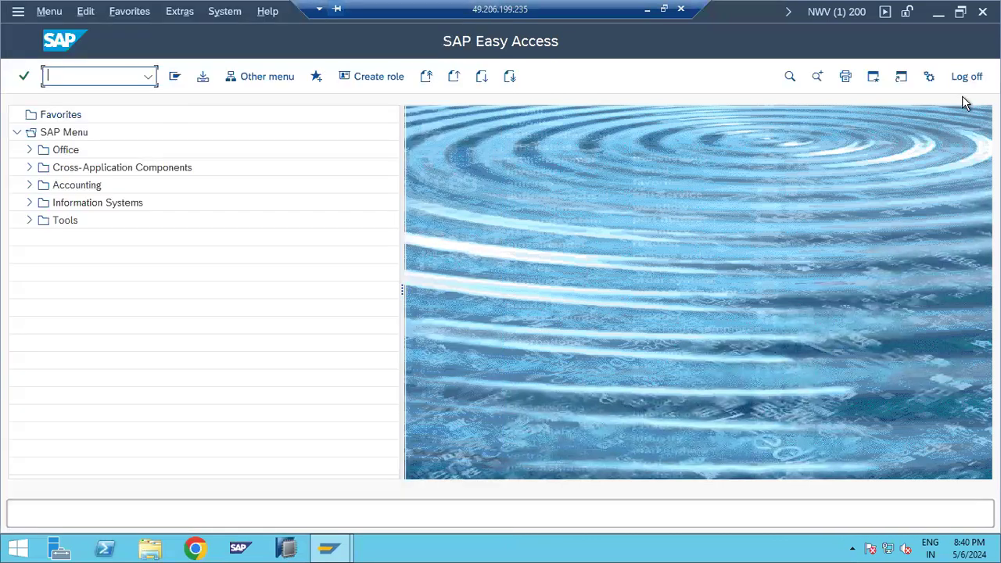
Log off from NWV and close the SAP Logon connection list
click(967, 76)
click(164, 329)
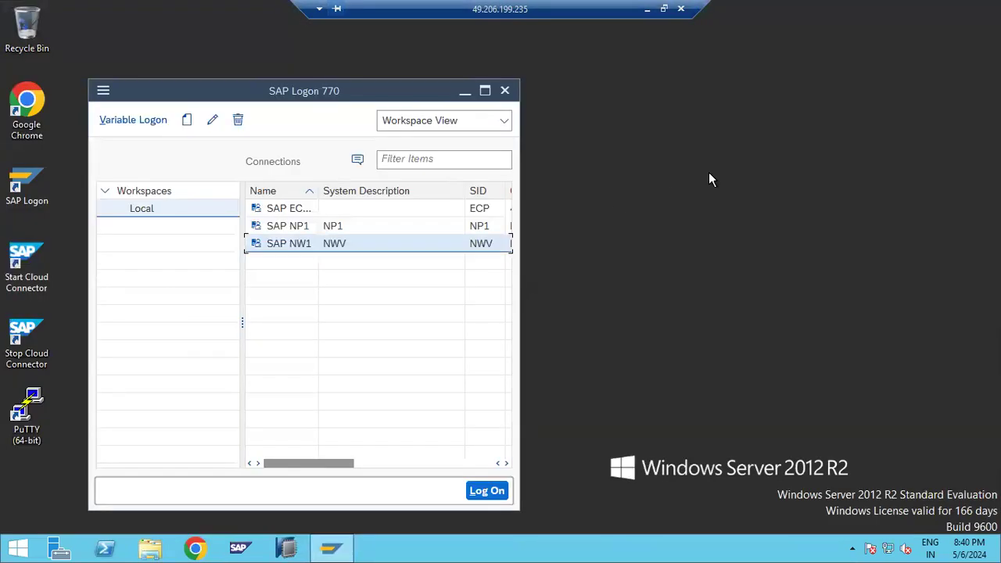
click(504, 91)
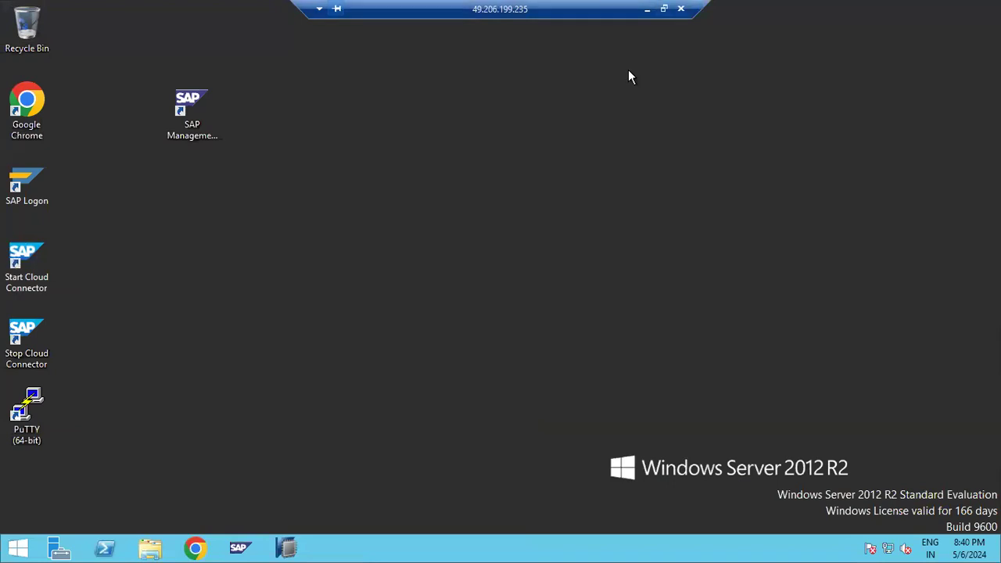
End the current remote session and reopen Remote Desktop Connection with full options
click(681, 9)
click(548, 306)
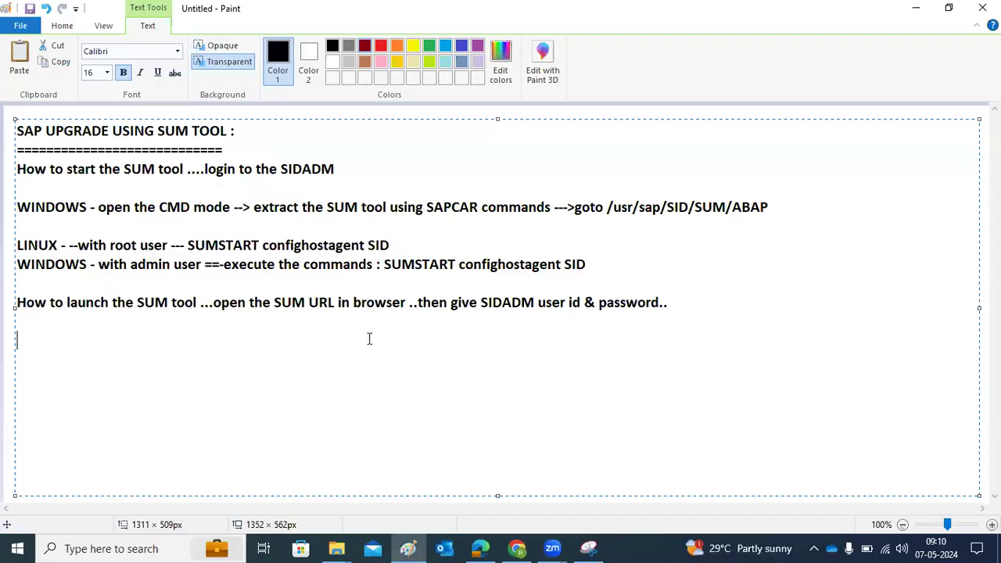
key(super+r)
click(128, 505)
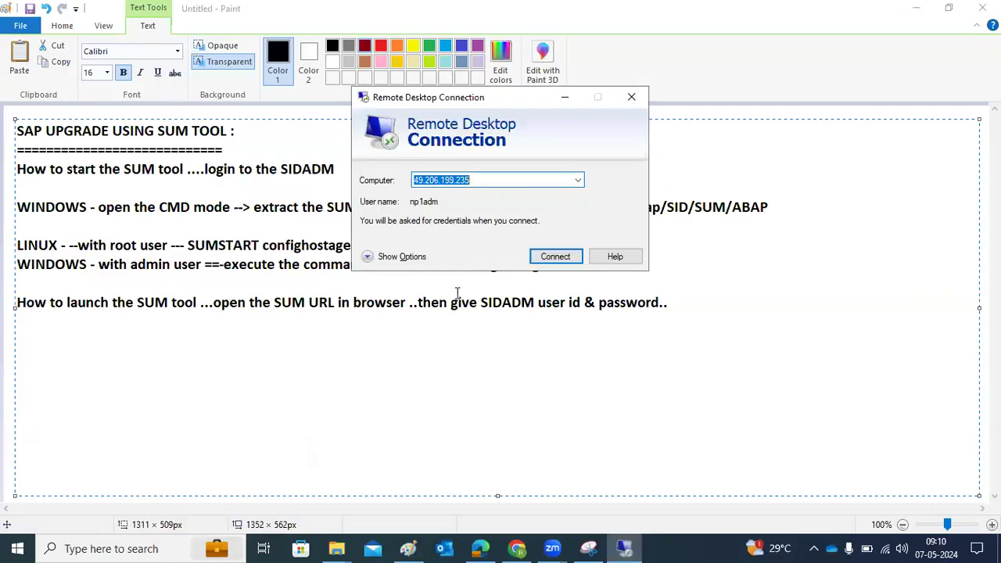
click(408, 258)
Reconnect as the NWV administrator user, entering the password and accepting the certificate warning
click(508, 255)
double_click(509, 255)
text(nwv)
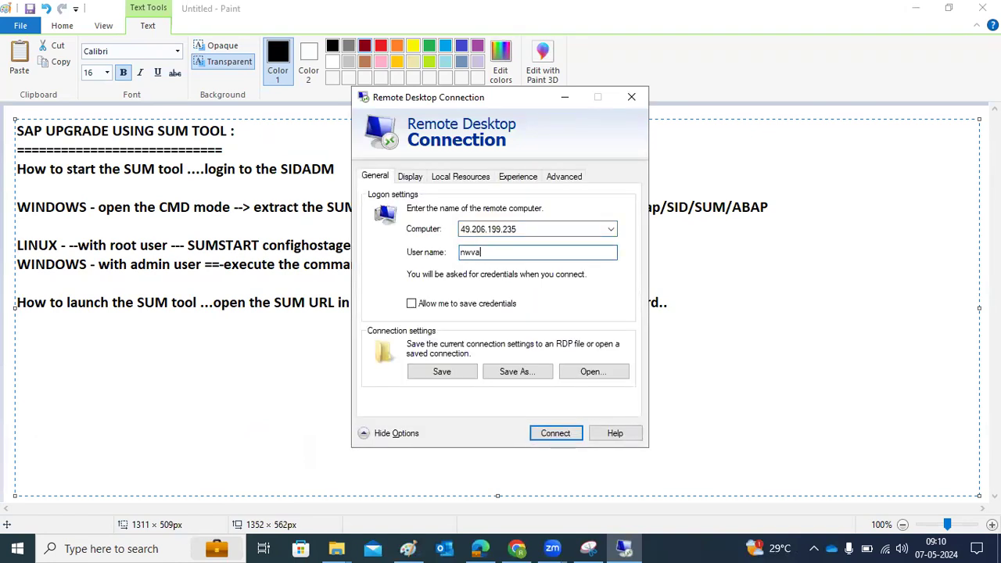
key(Return)
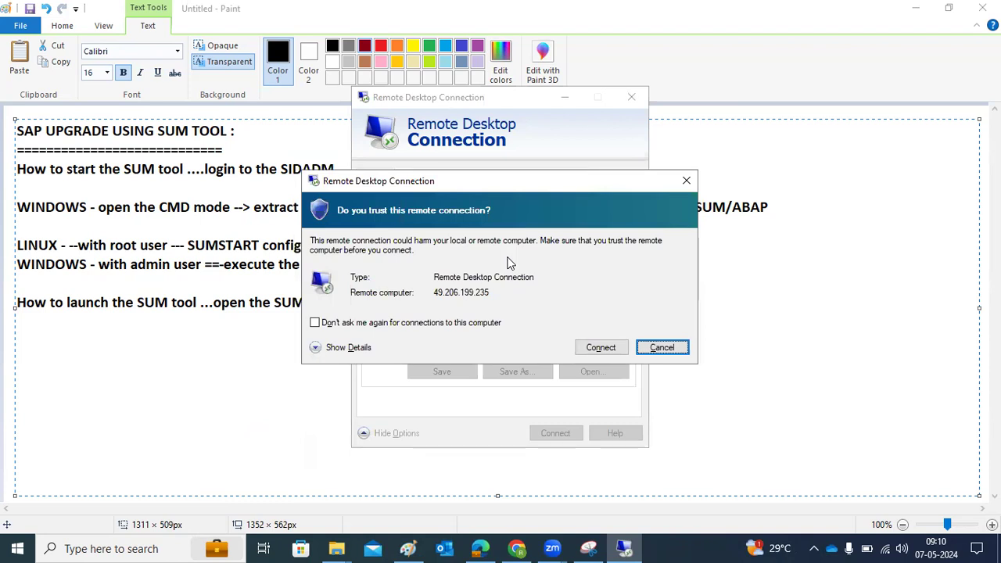
click(588, 347)
text(••••••)
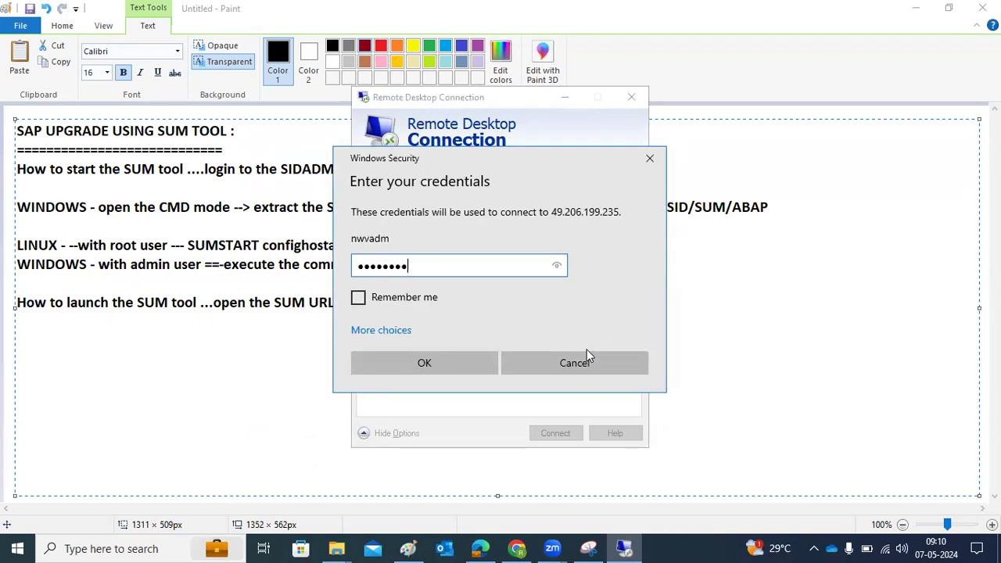
key(Return)
click(516, 396)
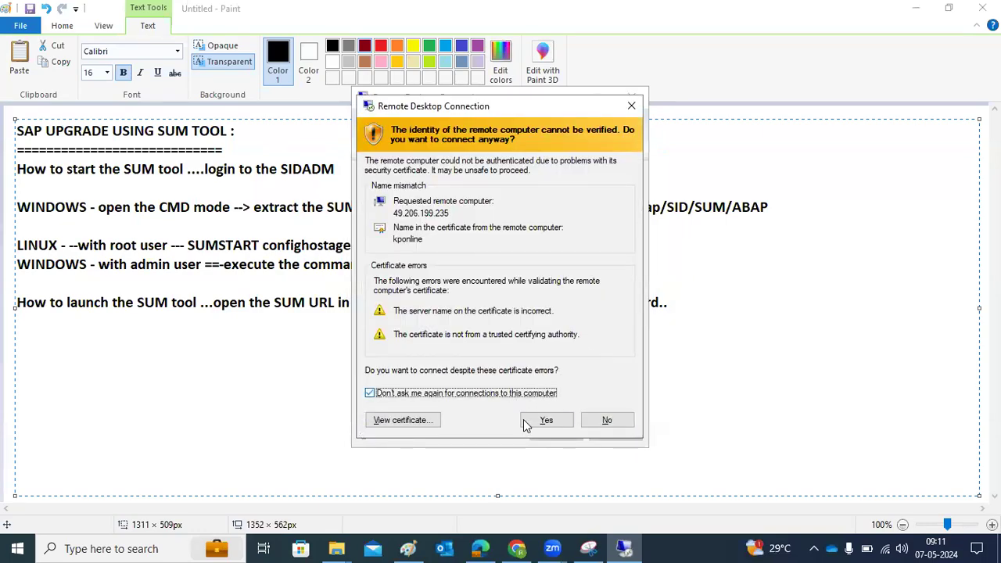
click(550, 421)
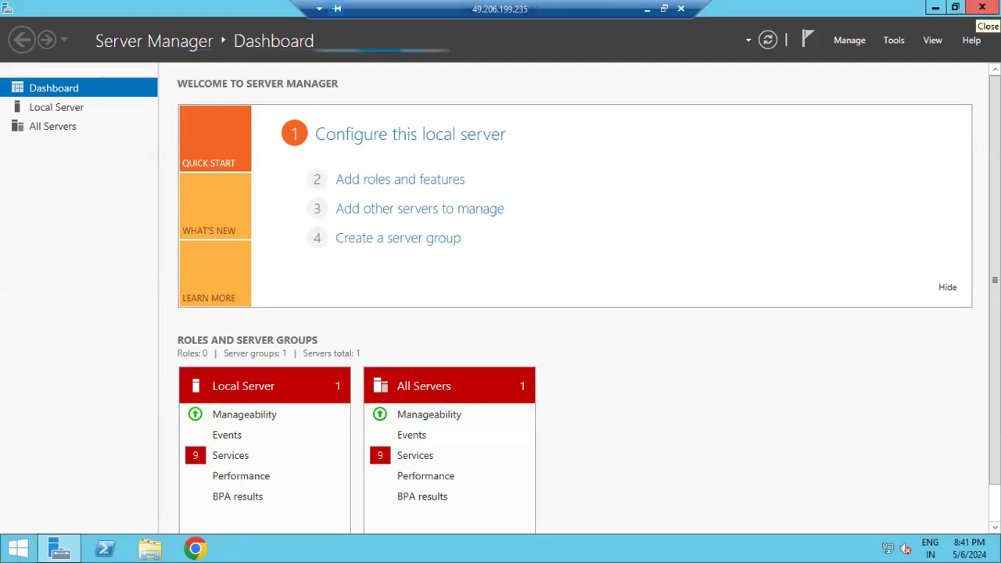
Close Server Manager and open a maximized File Explorer on This PC
click(983, 7)
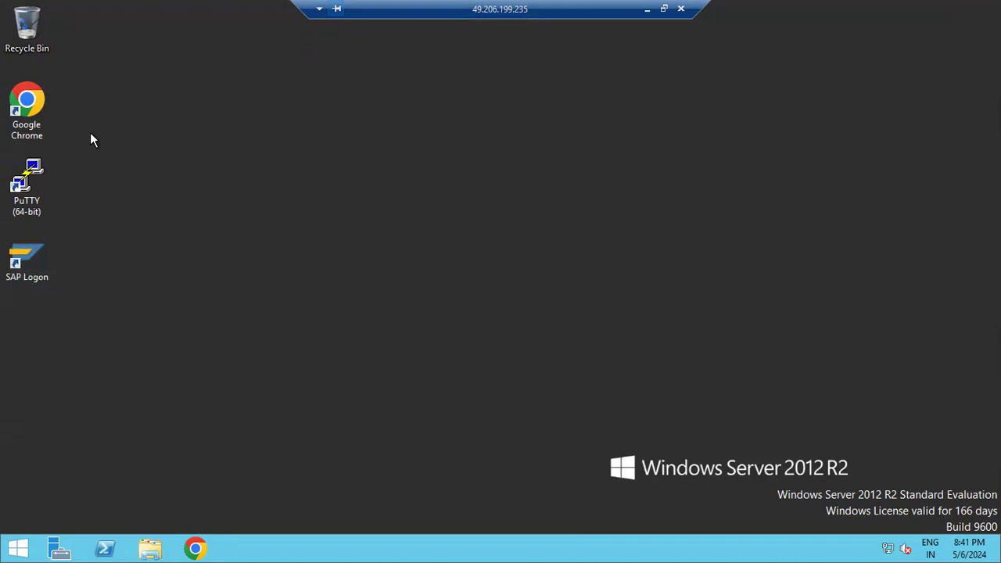
click(150, 549)
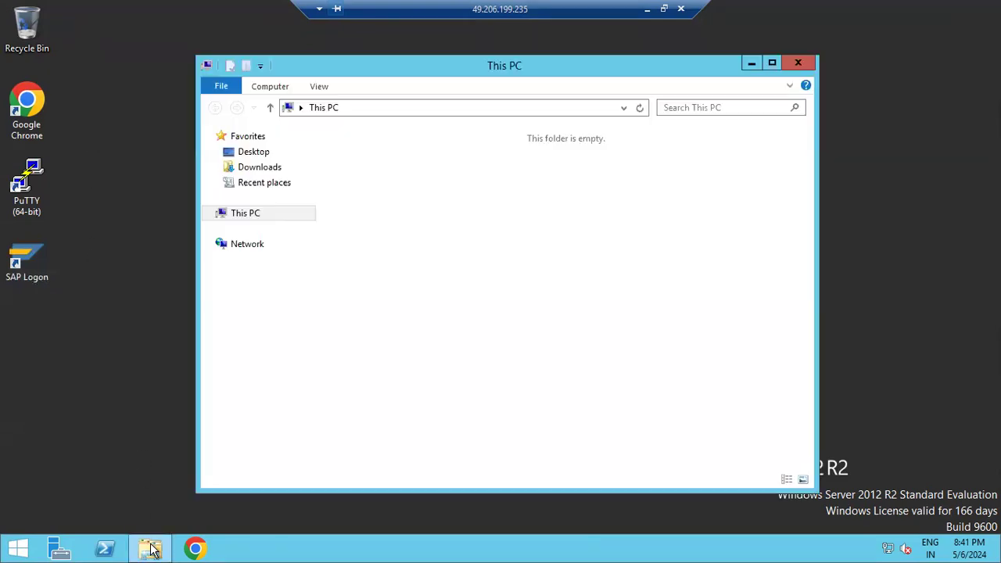
click(772, 62)
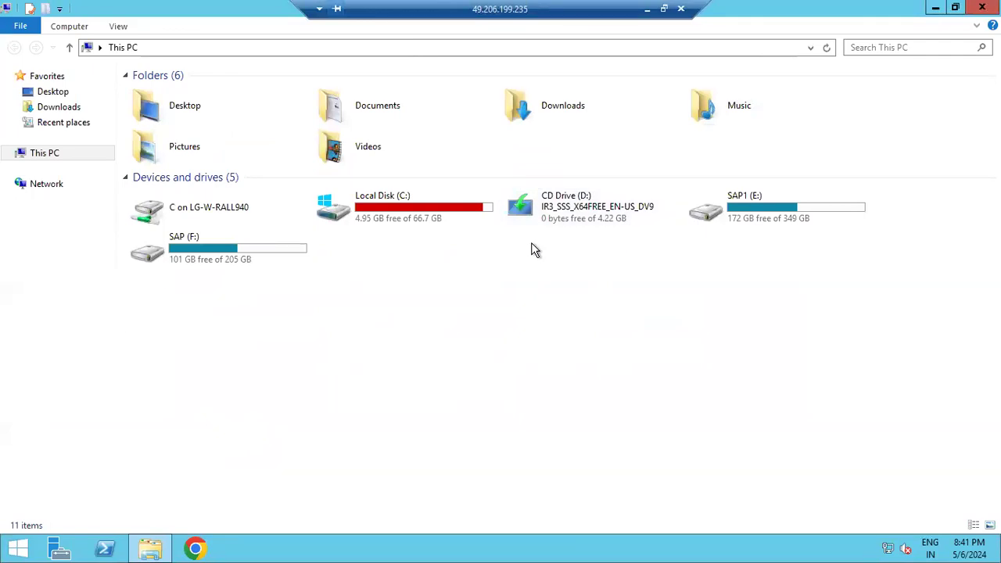
Grant access to C:\SAPDESKTOP-ICONS, select its three shortcuts, and close the folder
double_click(432, 207)
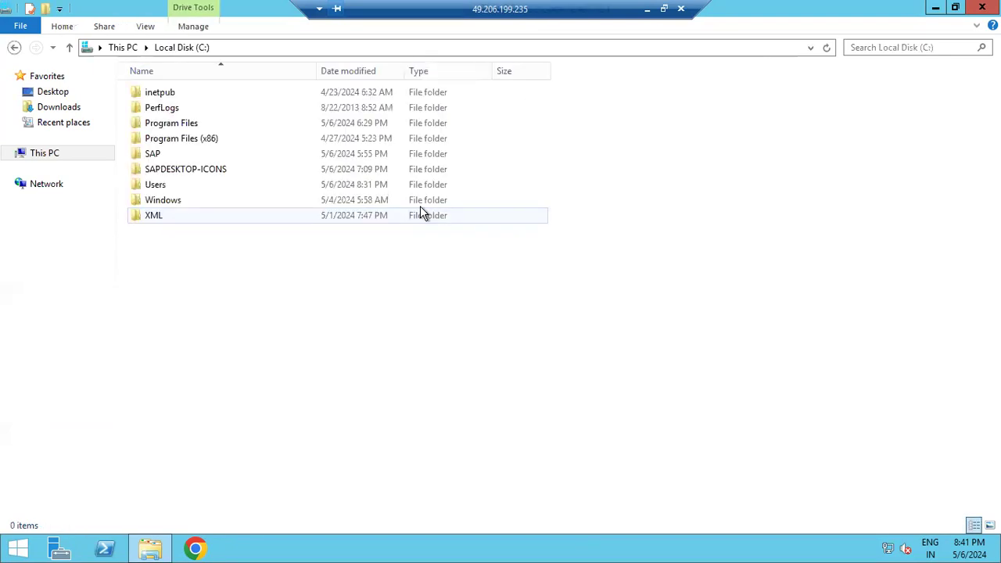
double_click(174, 174)
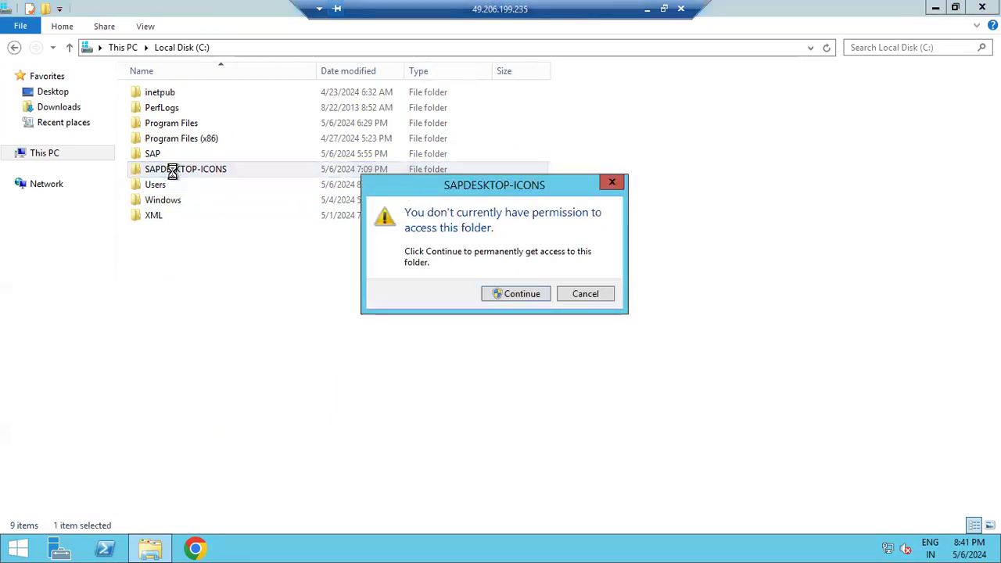
click(537, 298)
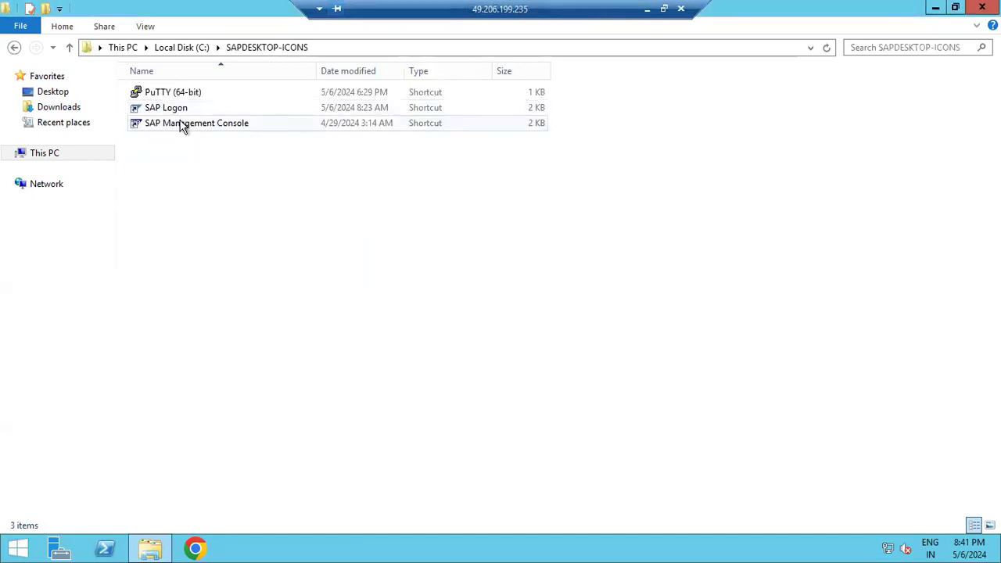
drag(211, 152, 174, 88)
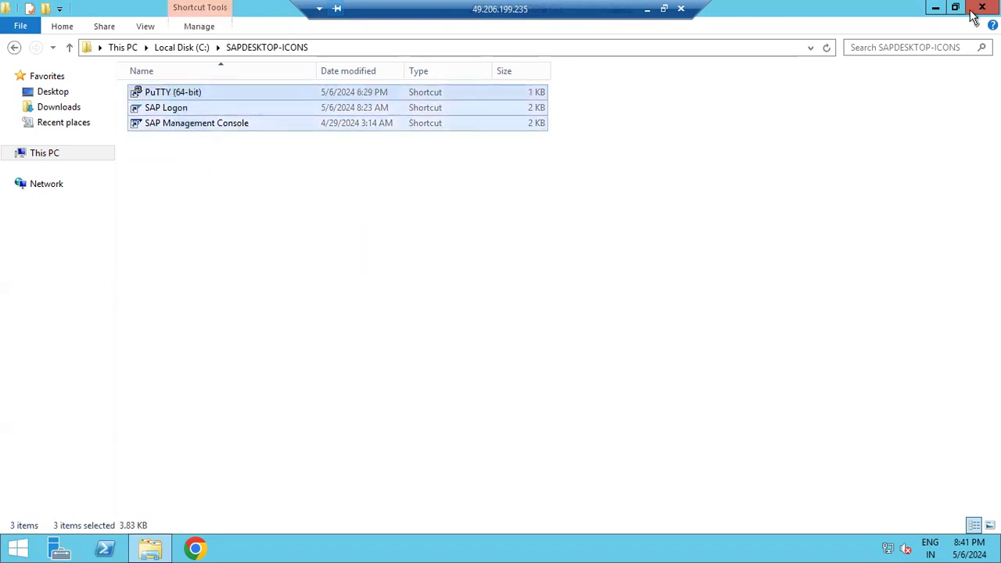
click(980, 9)
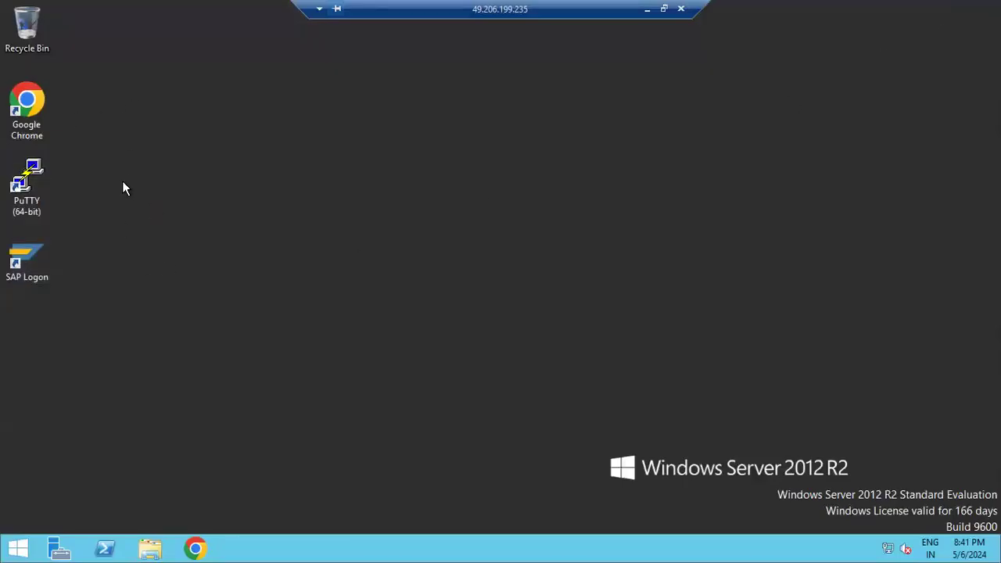
Copy the SAP Management Console shortcut from C:\SAPDESKTOP-ICONS to the desktop beside the other icons
click(150, 549)
double_click(391, 201)
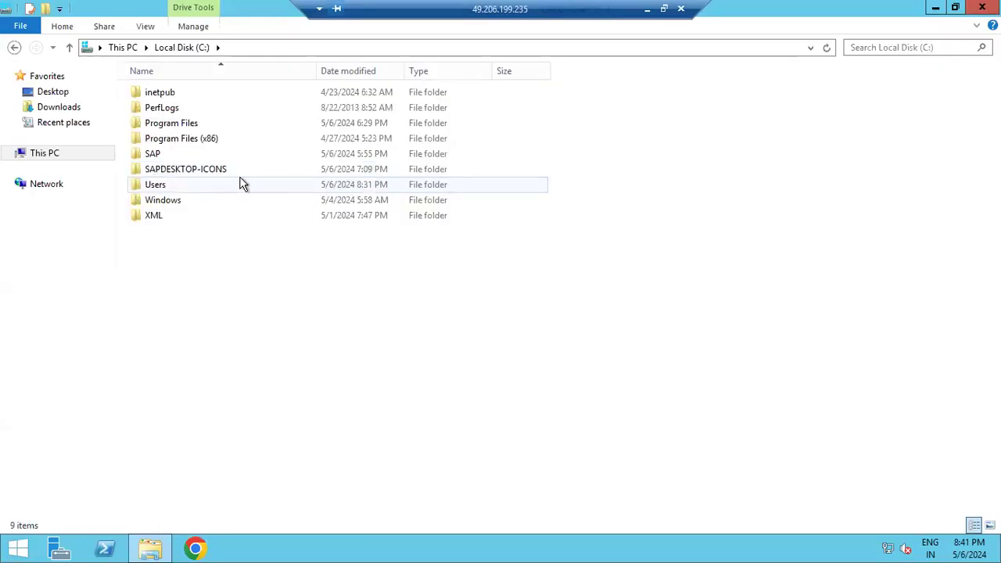
double_click(217, 169)
right_click(185, 125)
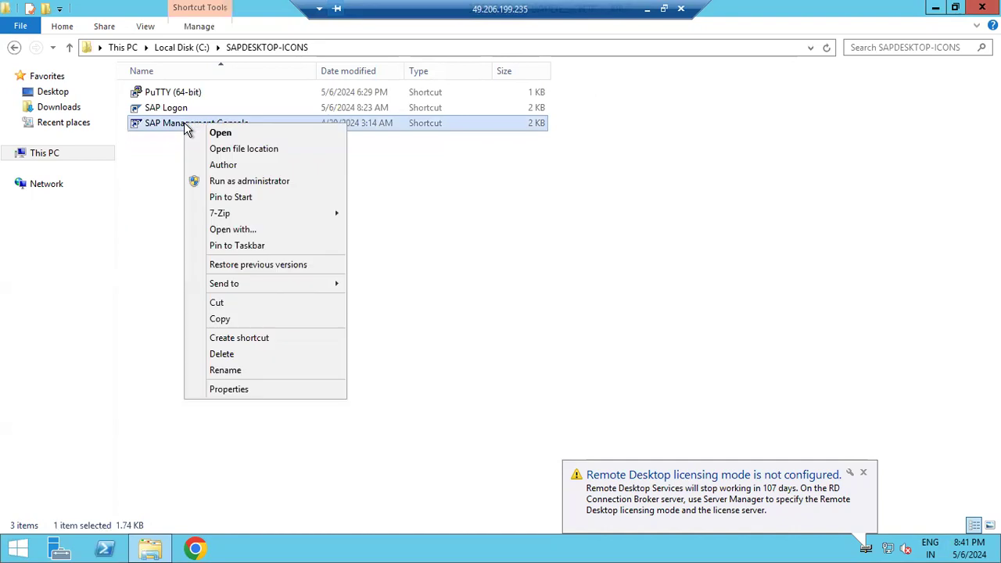
click(221, 319)
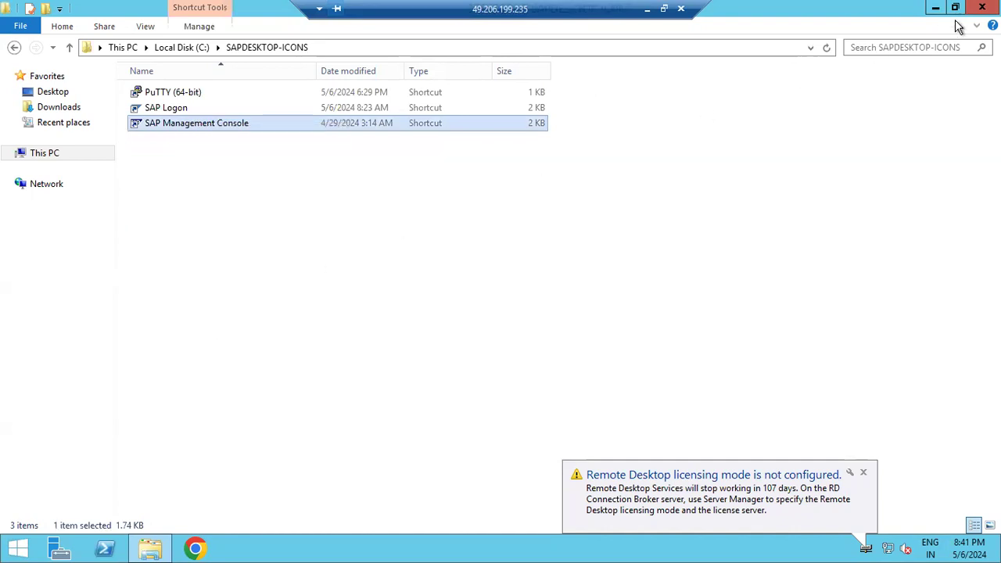
click(981, 7)
right_click(564, 197)
click(599, 261)
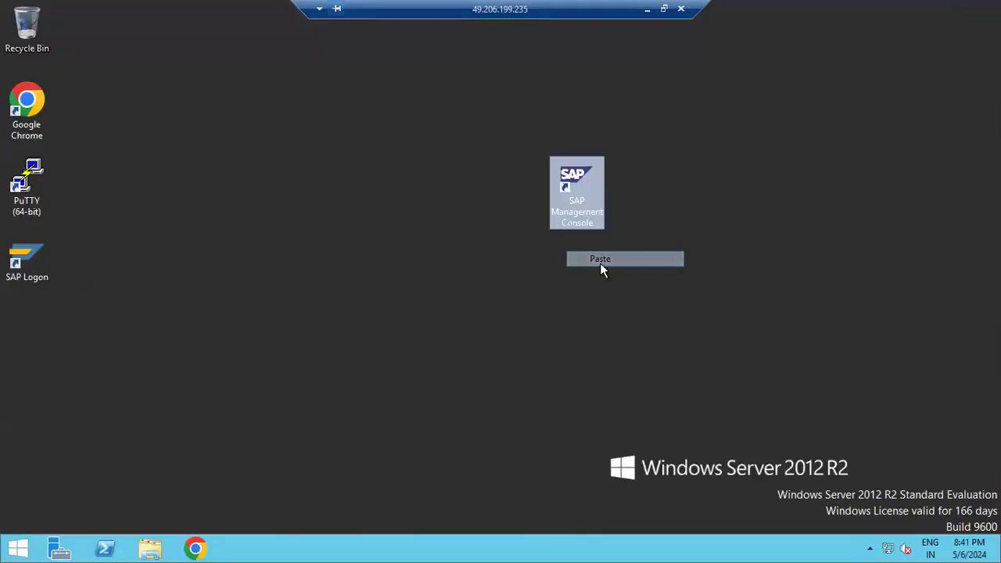
drag(583, 196, 221, 233)
Run SAP Management Console as administrator to view NP1 and NWV, close it, and reopen File Explorer
double_click(192, 182)
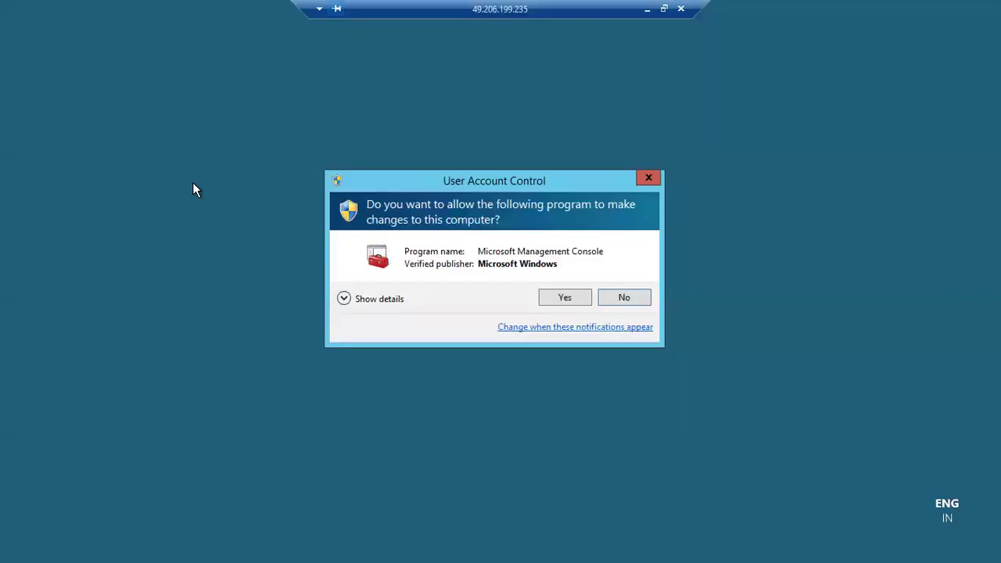
click(563, 301)
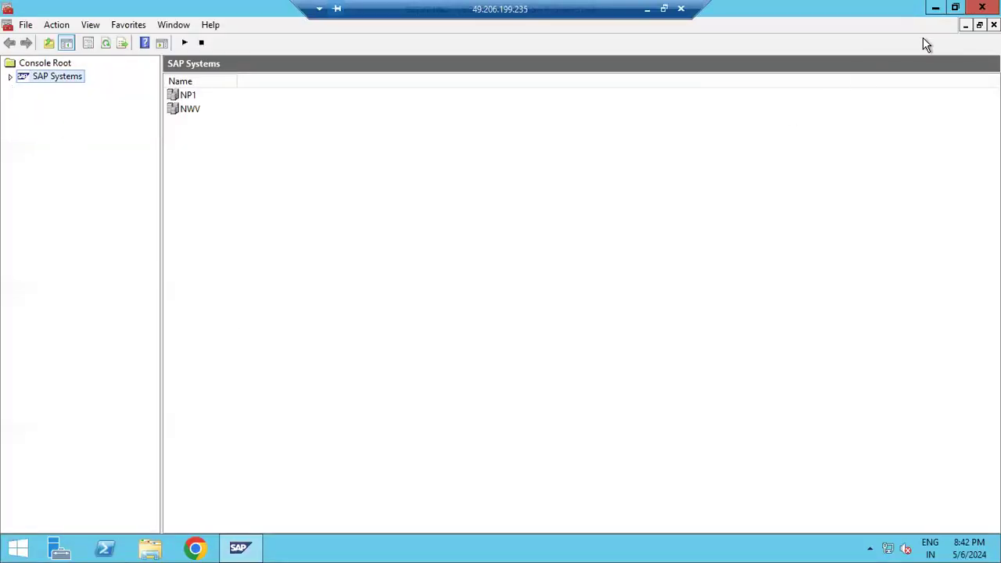
click(983, 7)
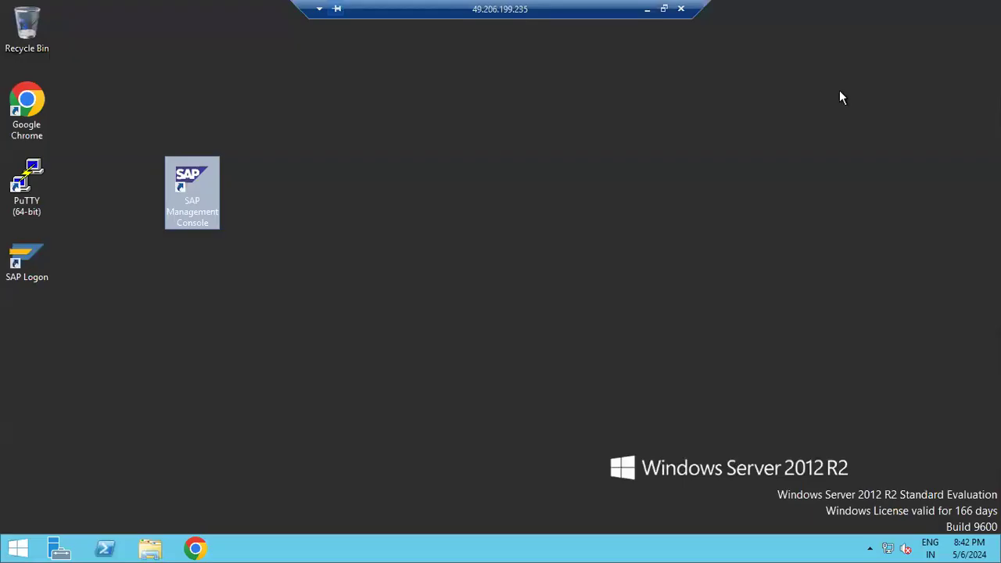
click(156, 549)
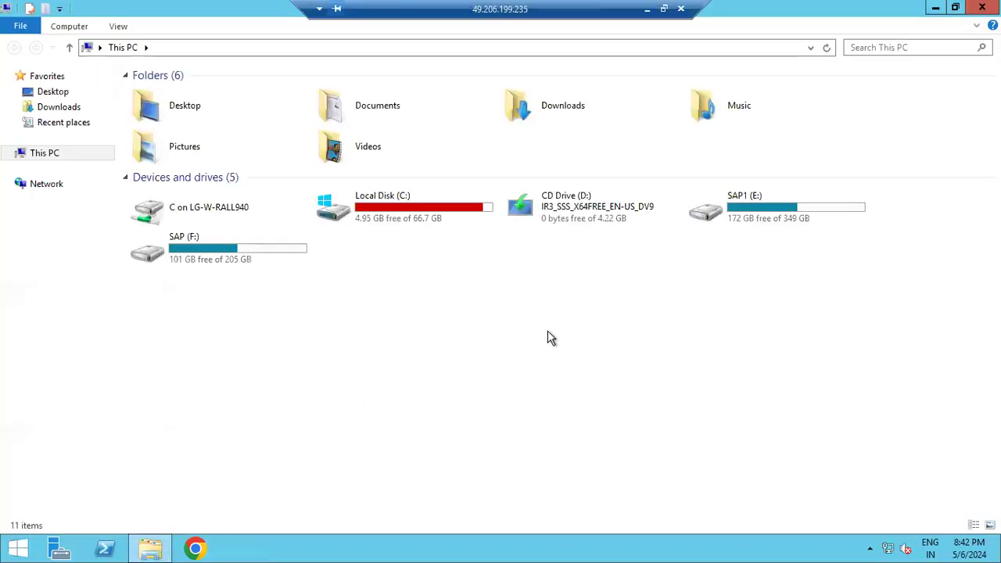
Look in SAP1 (E:)\patches, then move to SAP (F:) and cancel the SAPSOFTWARES access prompt
double_click(802, 213)
double_click(151, 249)
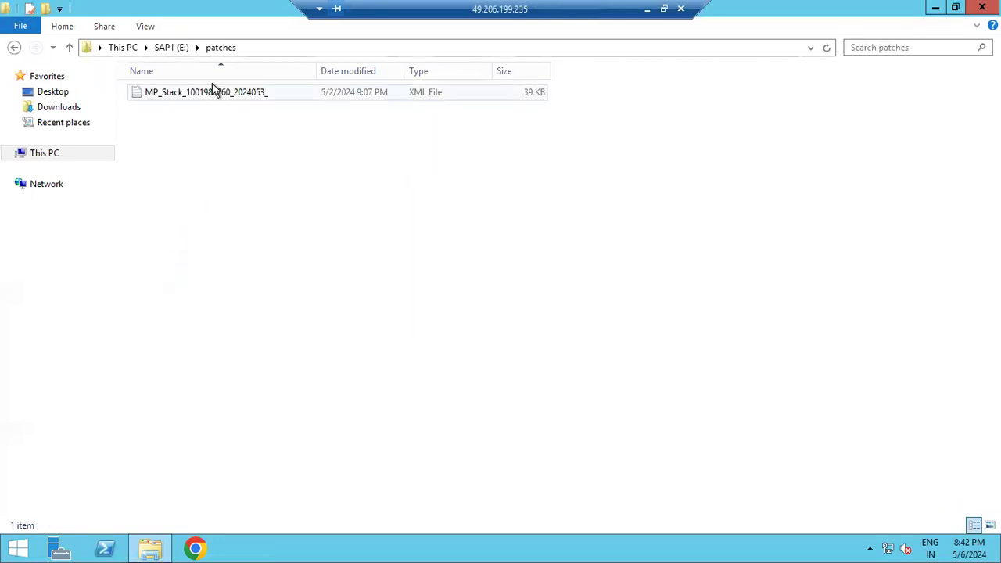
click(32, 155)
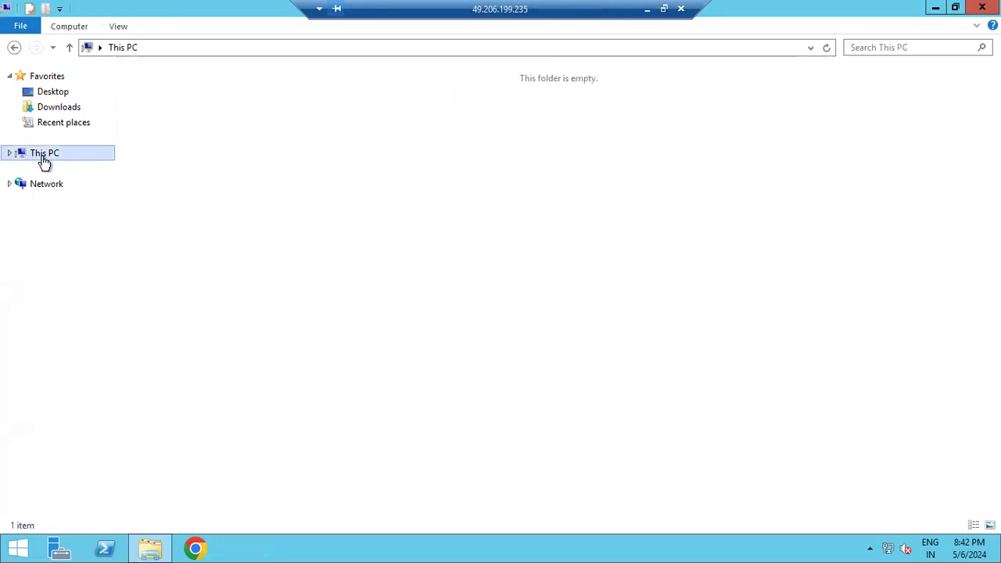
click(221, 253)
double_click(221, 252)
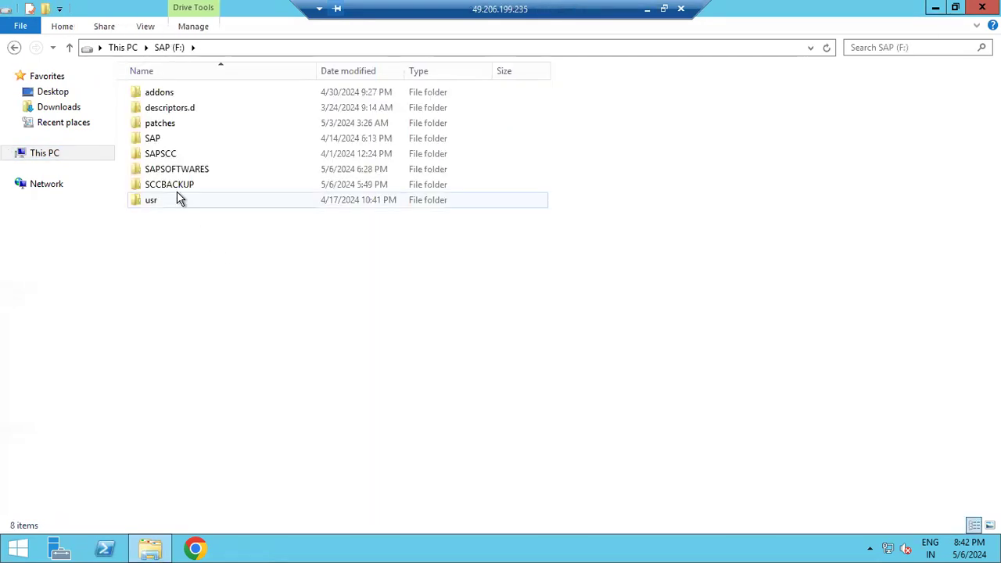
click(167, 170)
double_click(169, 171)
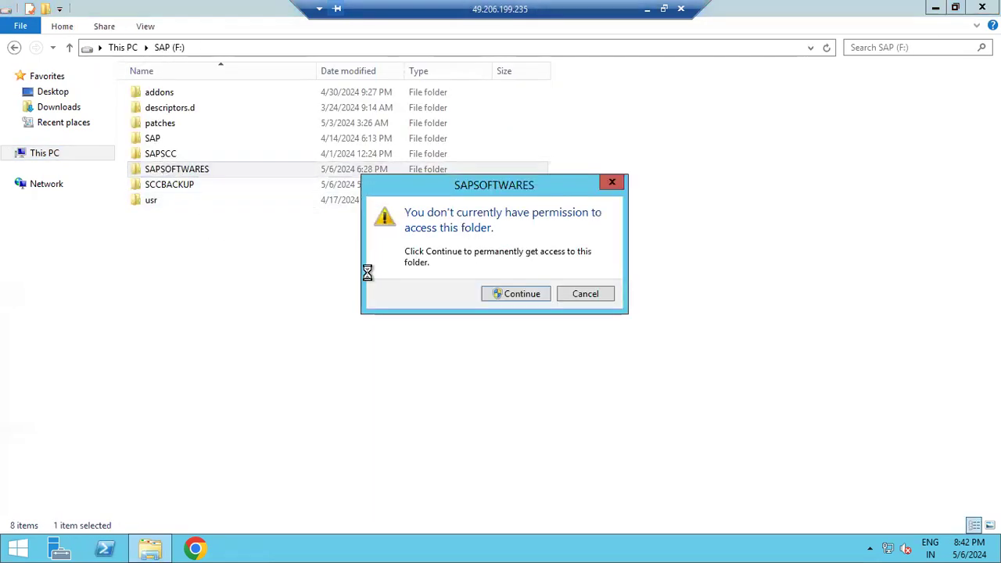
click(599, 293)
Grant access to F:\patches and scroll through its 164 patch files
double_click(166, 125)
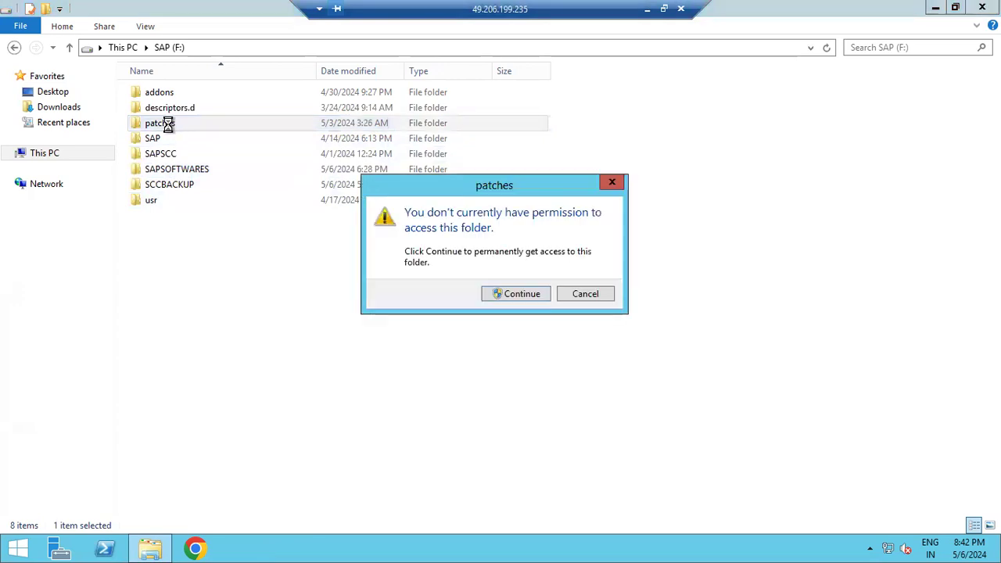
click(515, 295)
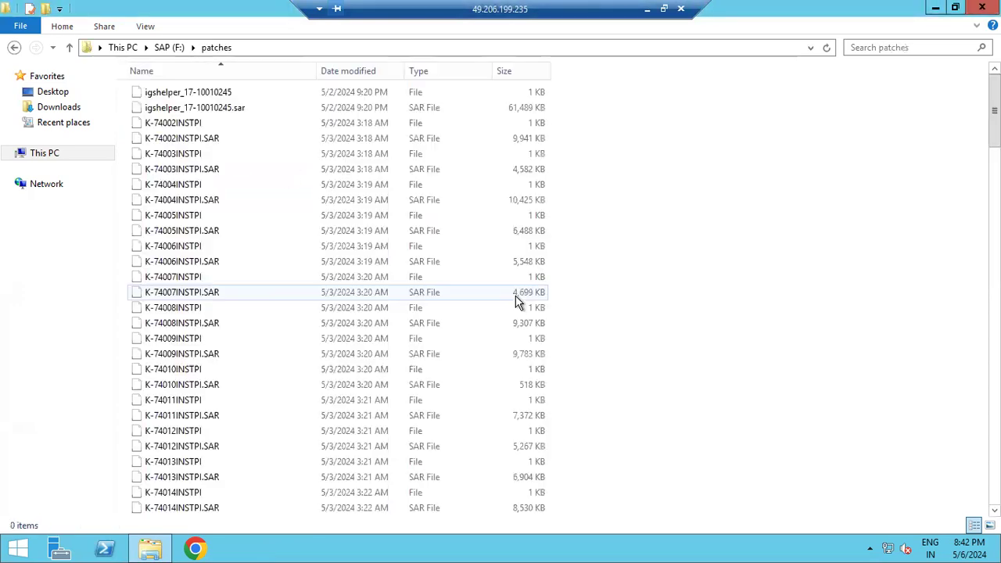
scroll(286, 342, down, 15)
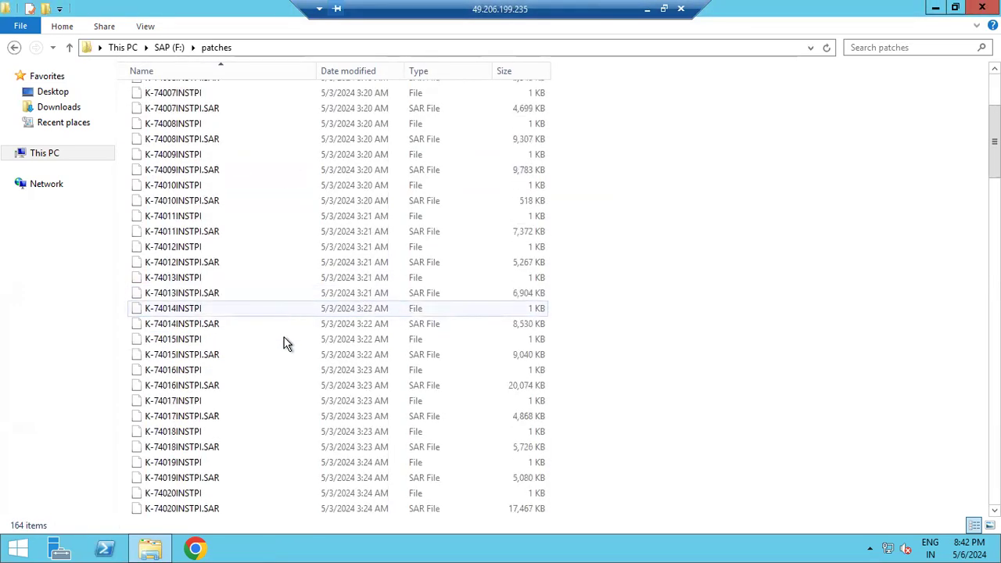
scroll(286, 359, down, 20)
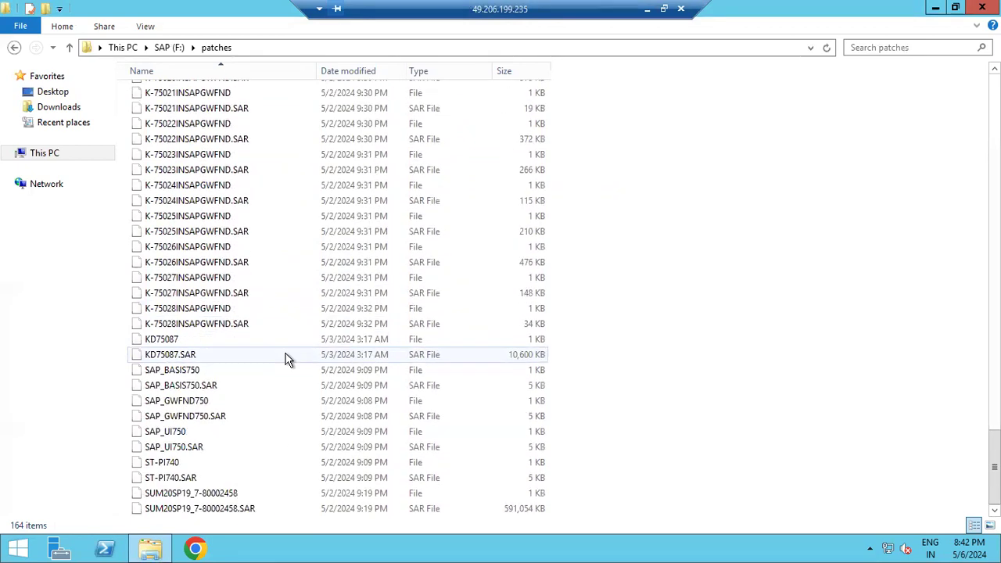
scroll(286, 359, up, 20)
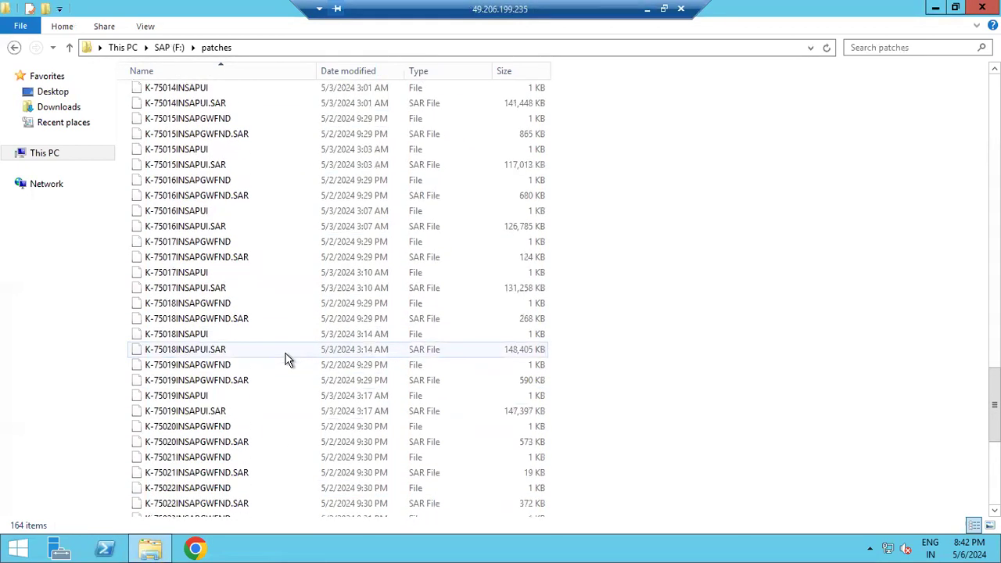
scroll(287, 359, up, 10)
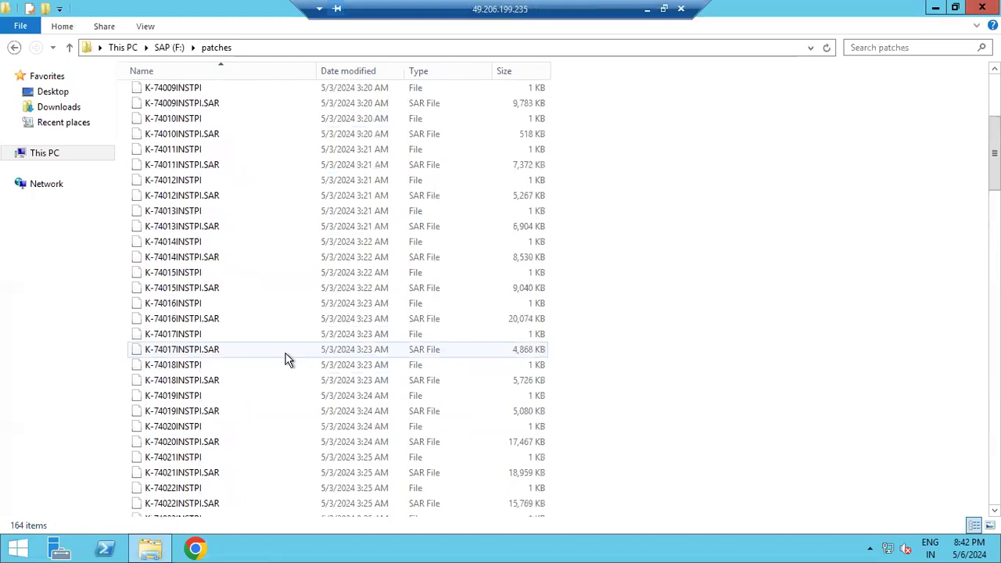
scroll(286, 360, down, 20)
scroll(287, 359, down, 15)
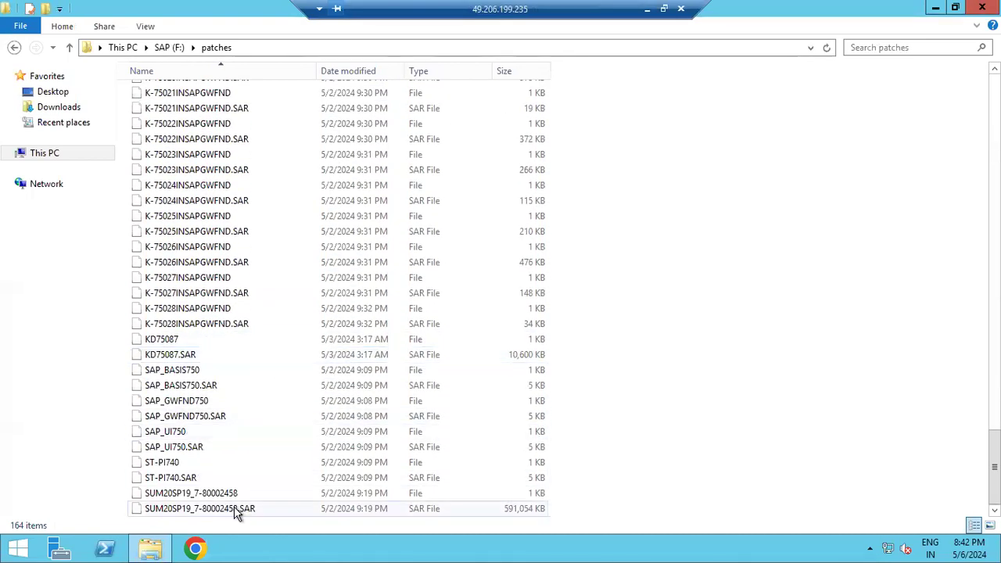
Paste SUM20SP19_7-80002458.SAR from F:\patches into E:\usr\sap\NWV
click(236, 510)
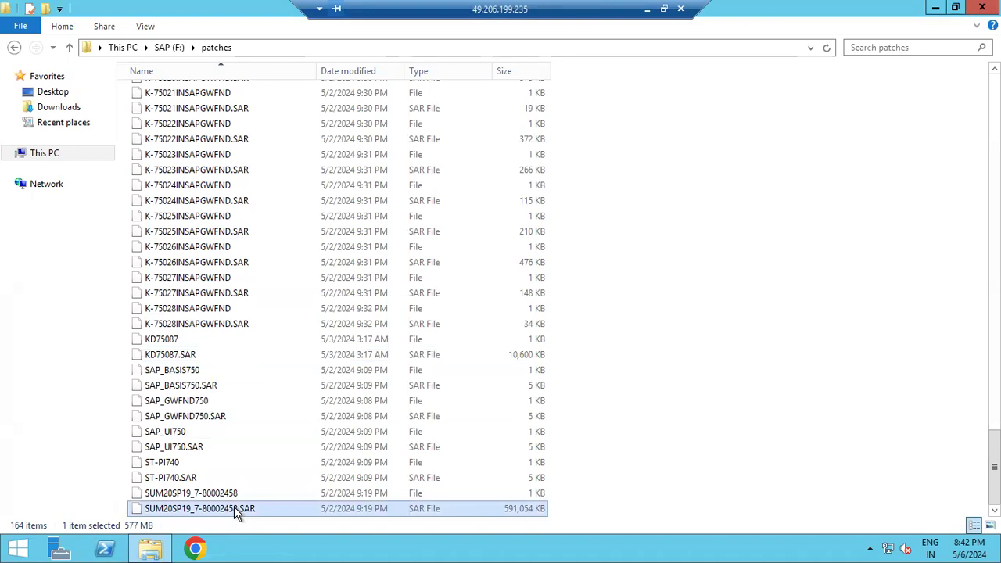
click(44, 156)
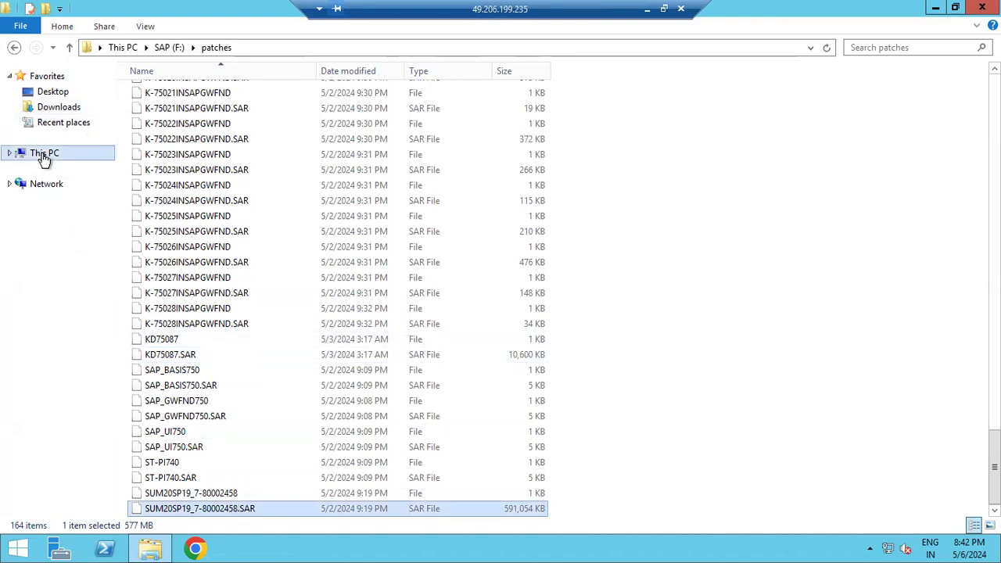
double_click(702, 221)
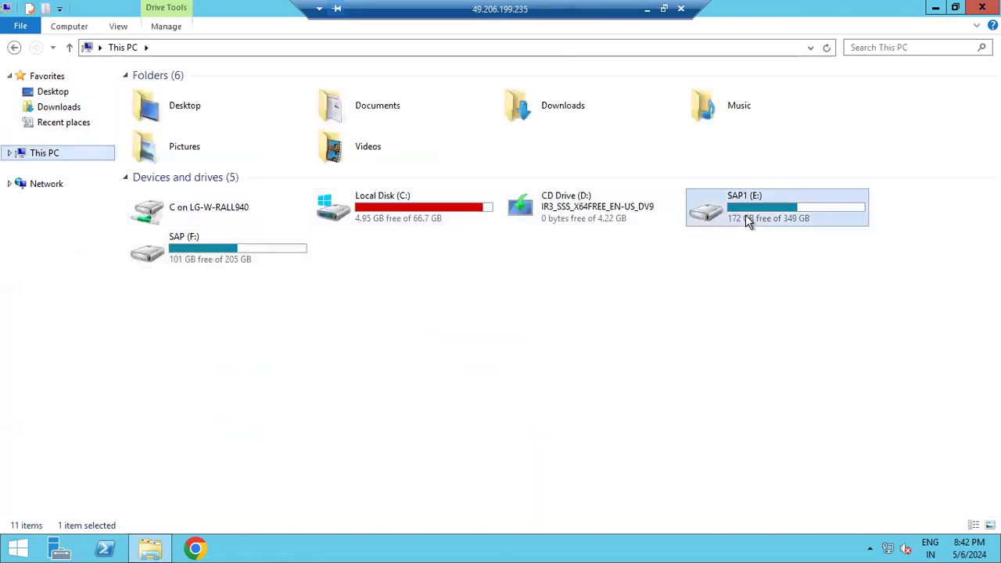
double_click(157, 341)
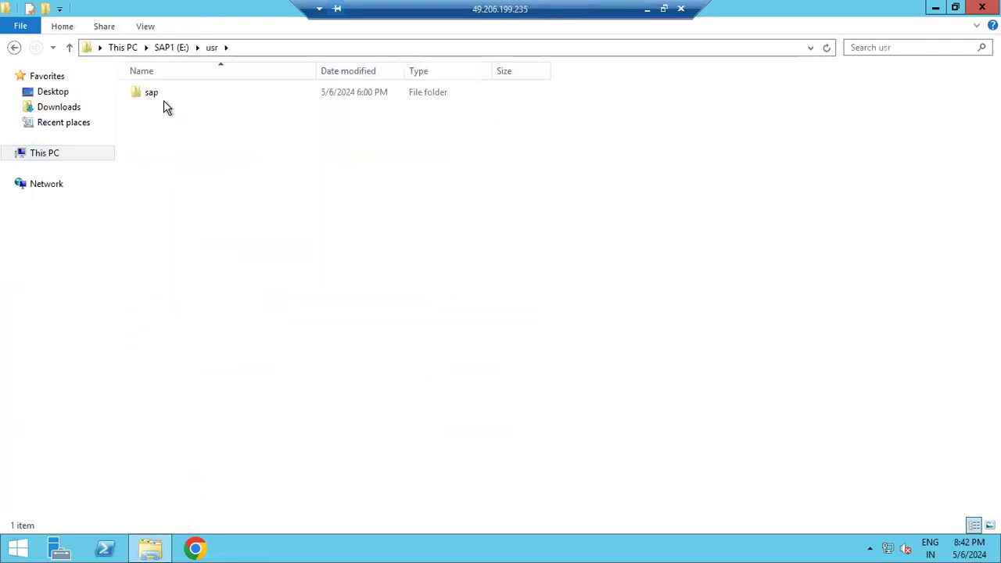
double_click(164, 95)
double_click(156, 125)
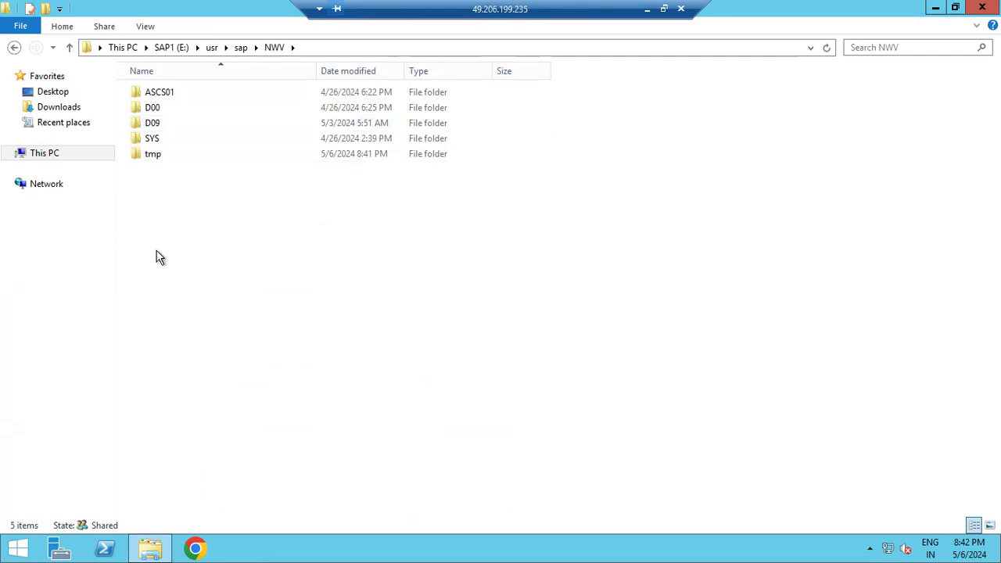
key(ctrl+v)
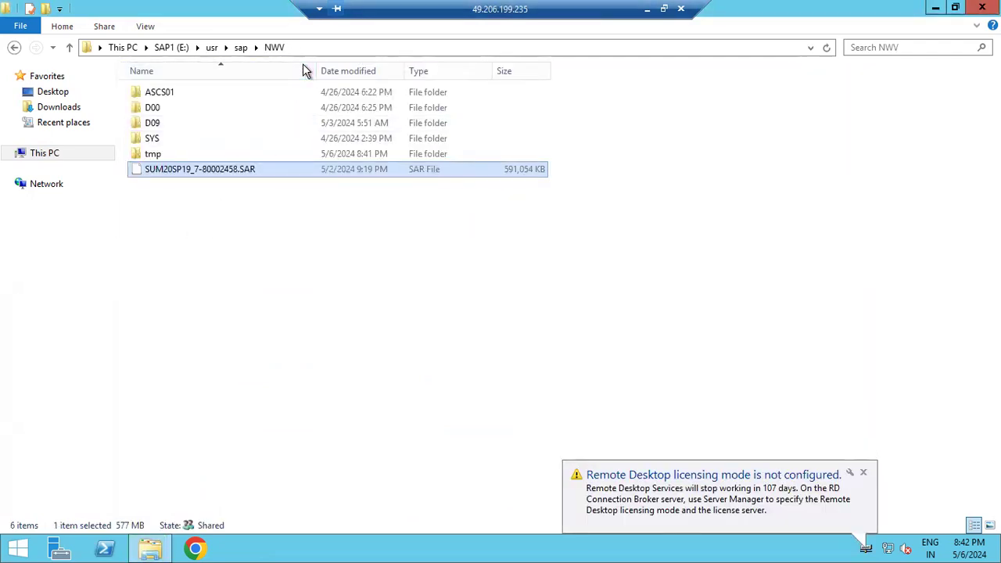
key(alt+d)
From a cmd prompt in the NWV folder, run SAPCAR -xvf SUM20*.SAR to unpack the SUM archive
text(cmd)
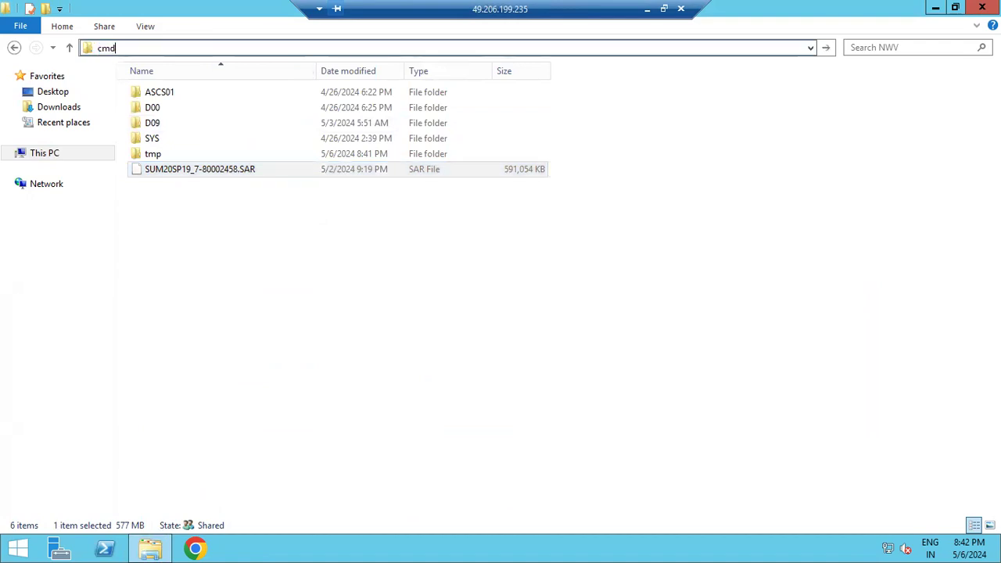
key(Return)
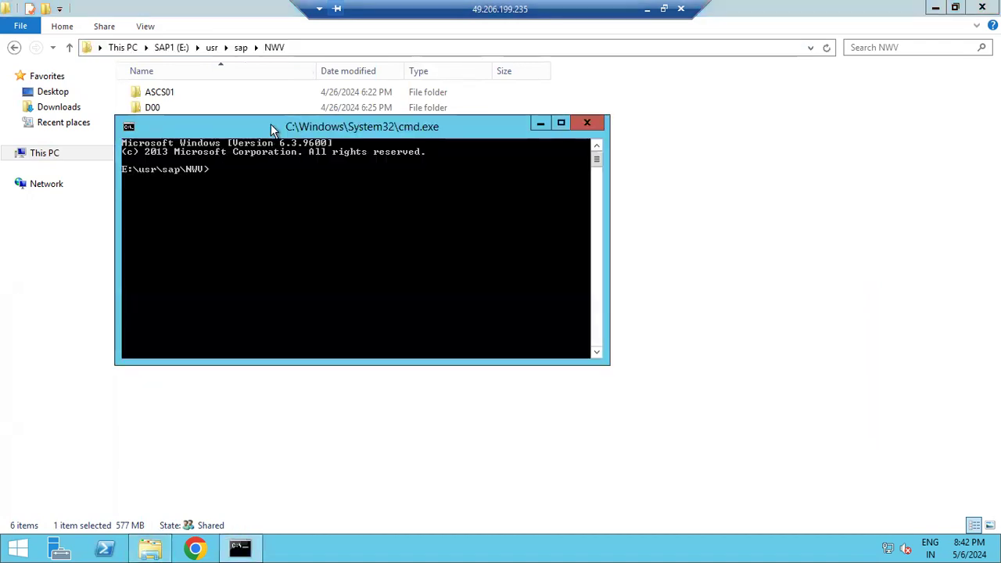
drag(272, 128, 276, 226)
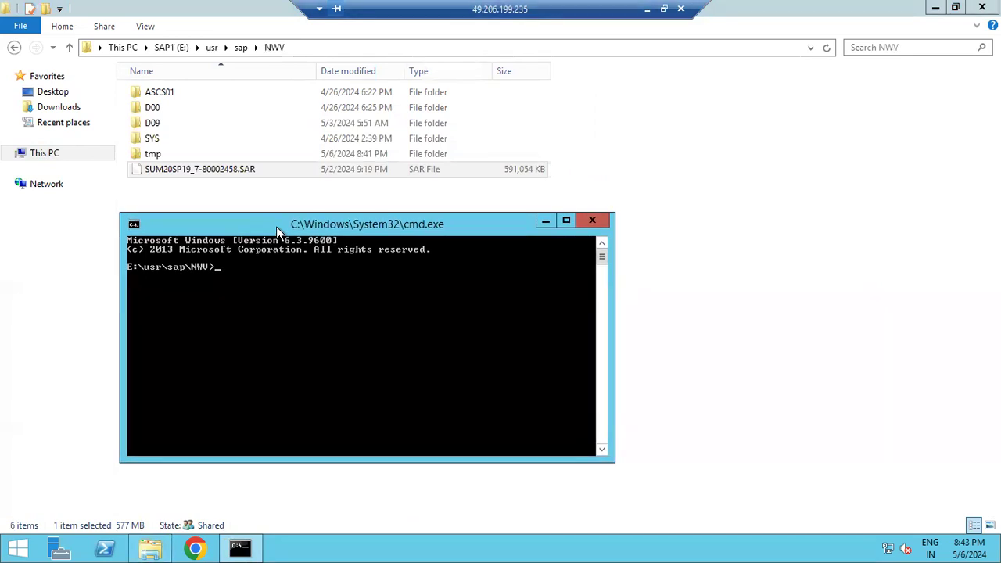
text(SAPCAR -x)
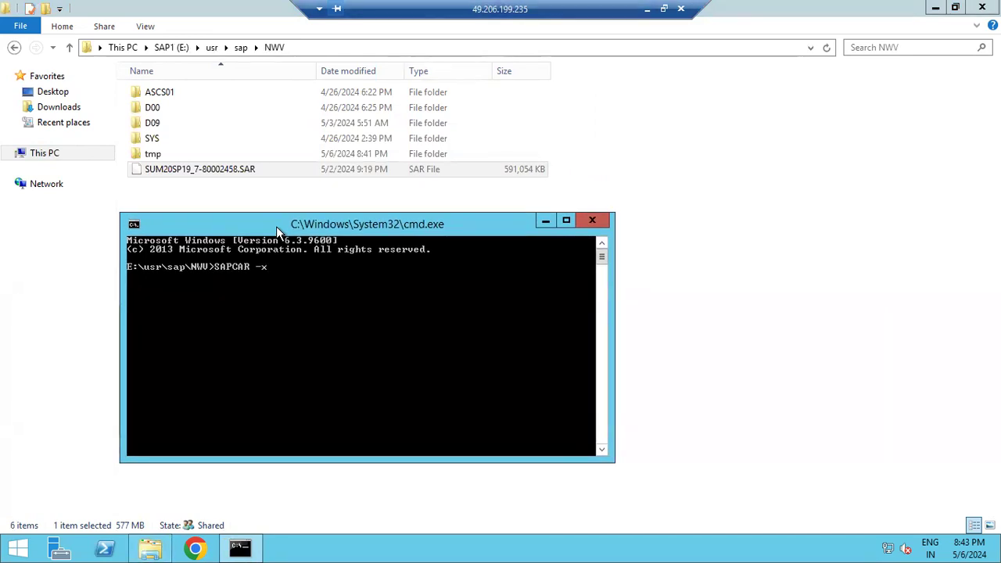
text(vf SUM20*.SAR)
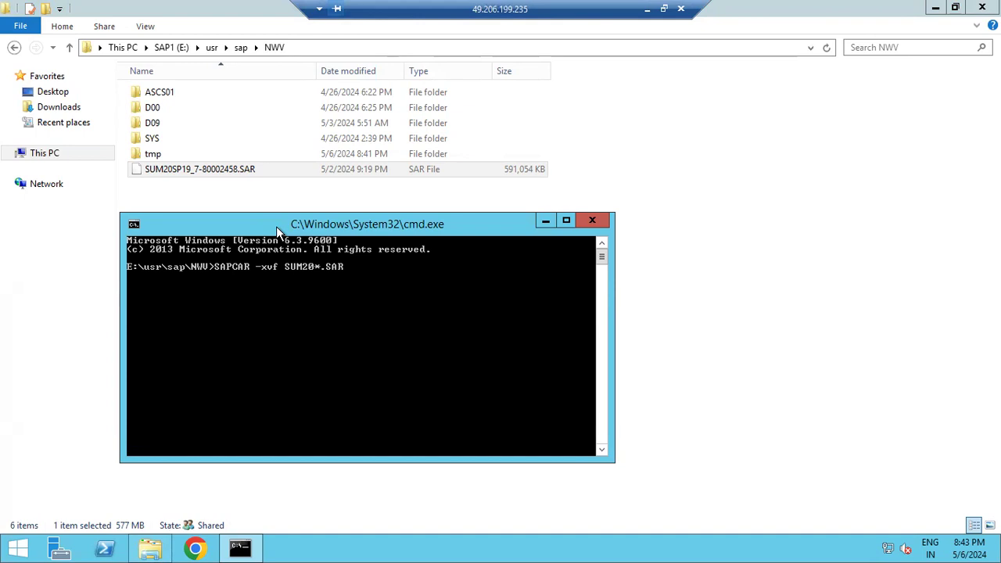
key(Return)
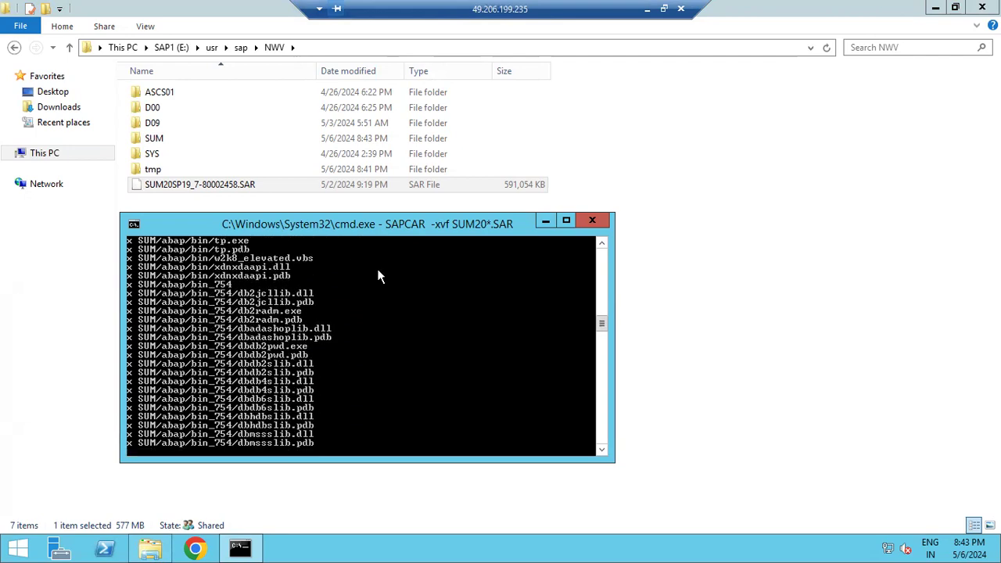
click(649, 9)
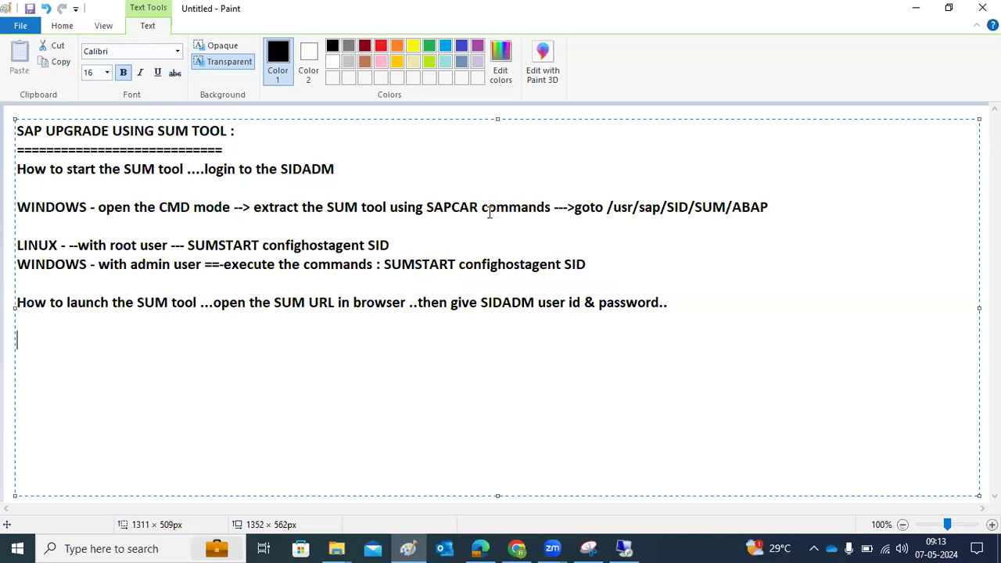
Fix the Paint note to read 'using SAPCAR command' and go back to the remote session
key(BackSpace)
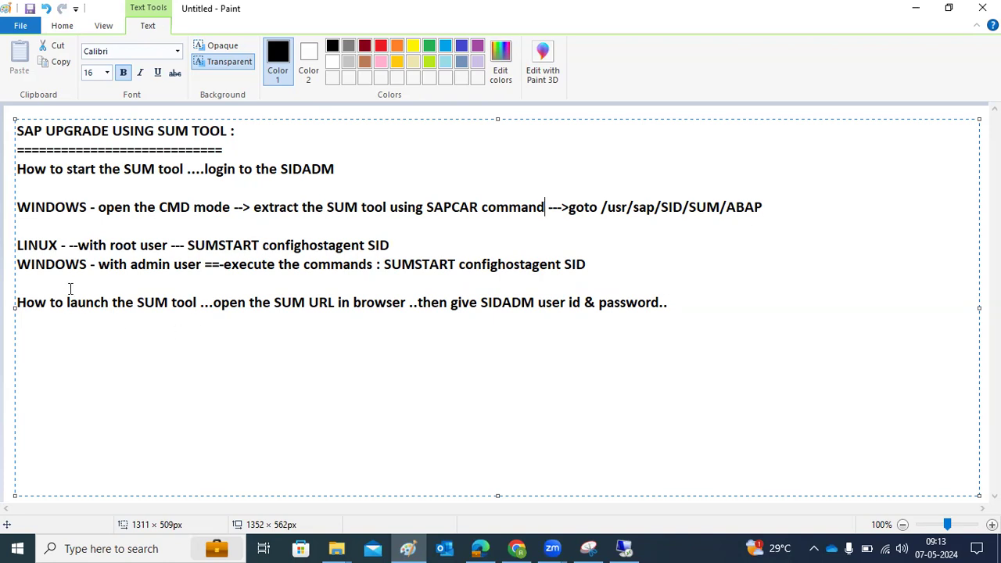
drag(78, 206, 611, 206)
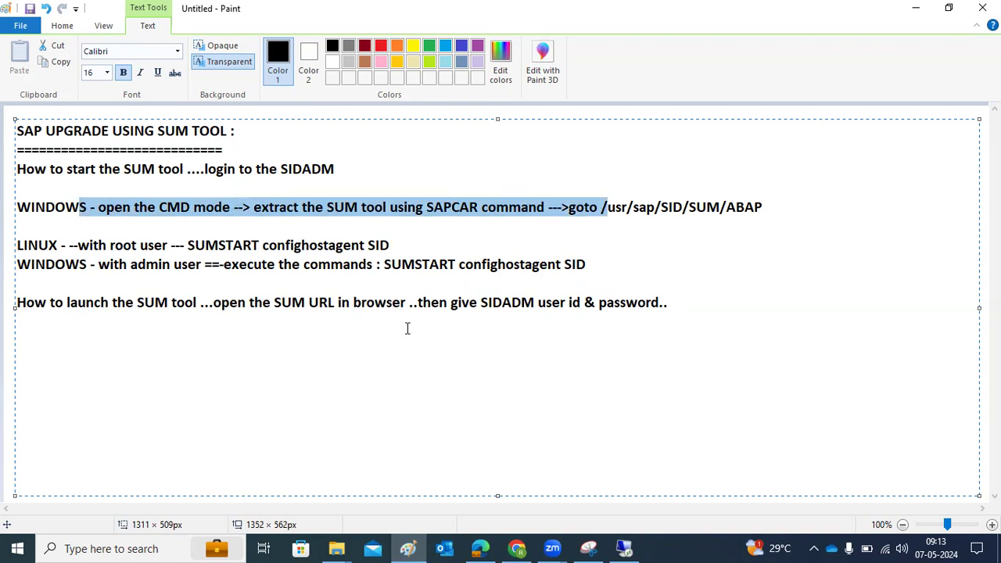
click(627, 548)
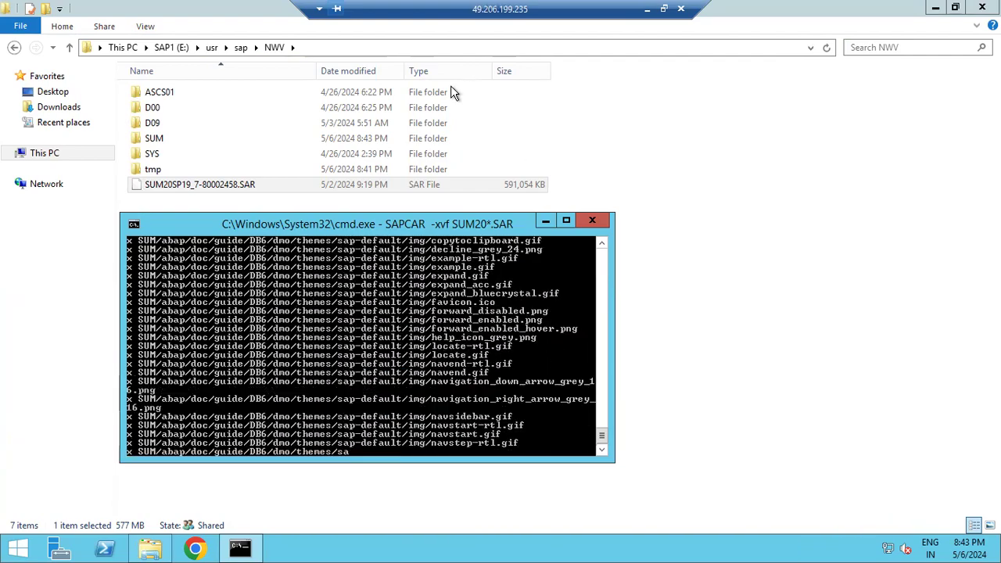
Shift+Delete sapinst_instdir from C:\Program Files with admin permission, ending on This PC
click(123, 48)
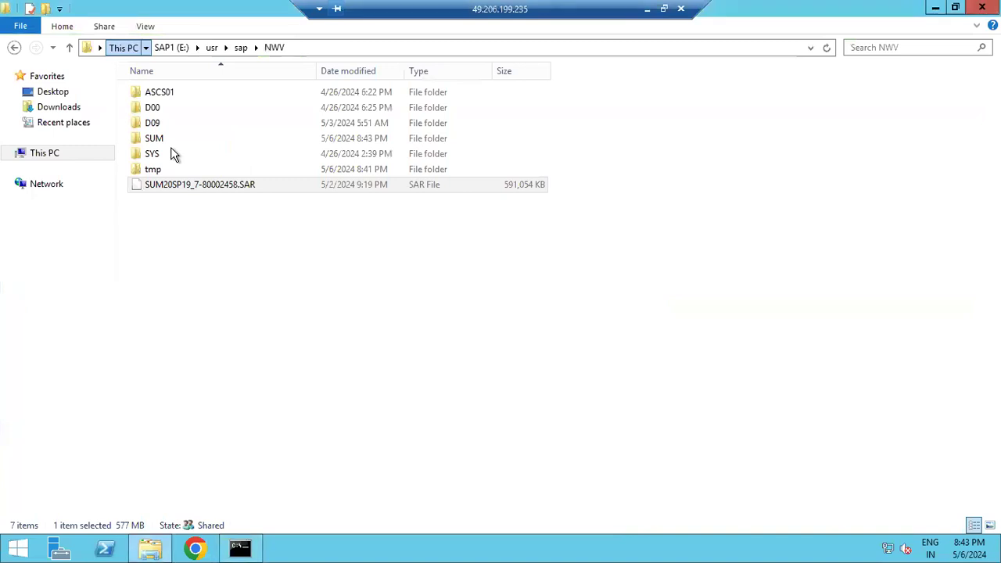
double_click(380, 219)
click(197, 142)
double_click(198, 146)
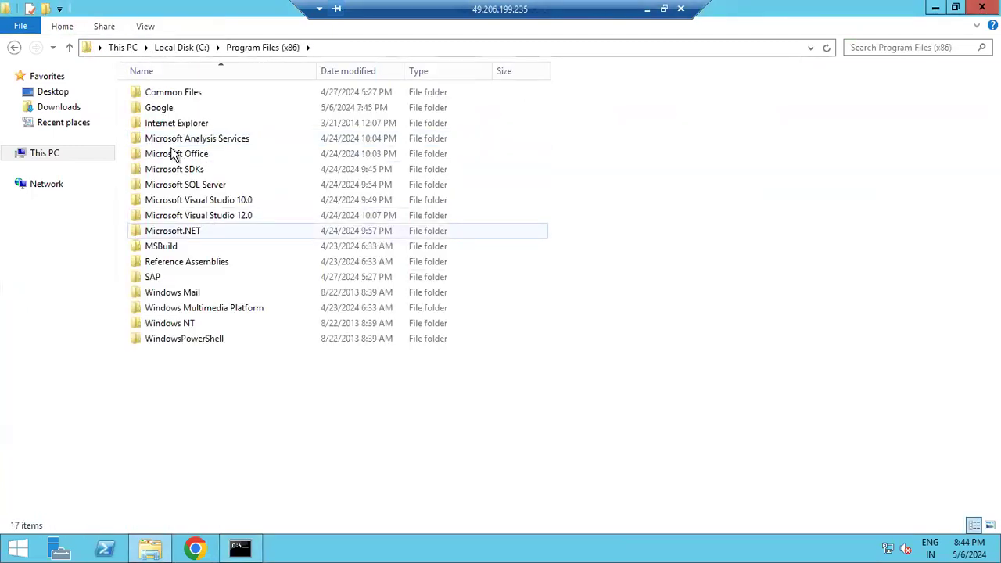
click(182, 48)
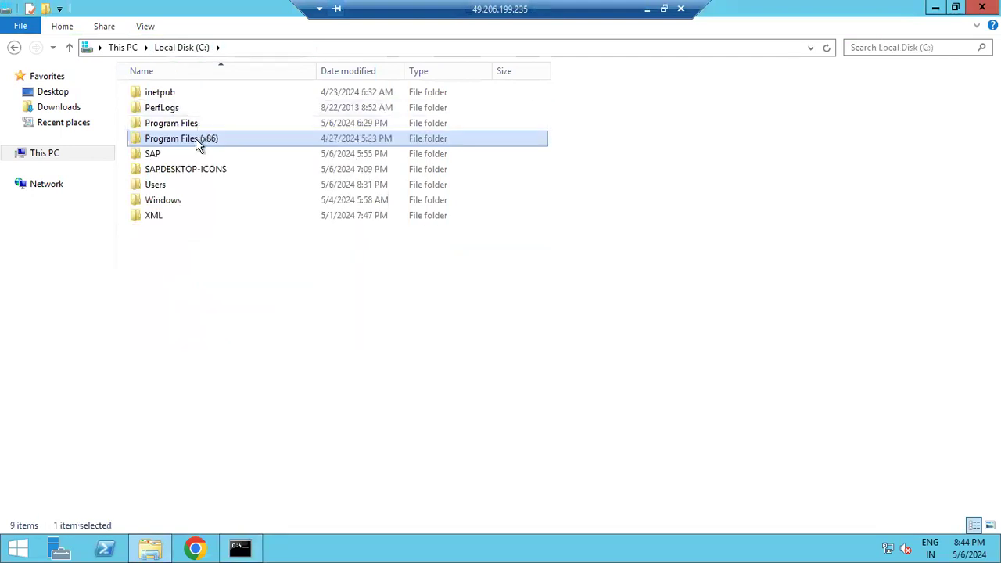
double_click(189, 125)
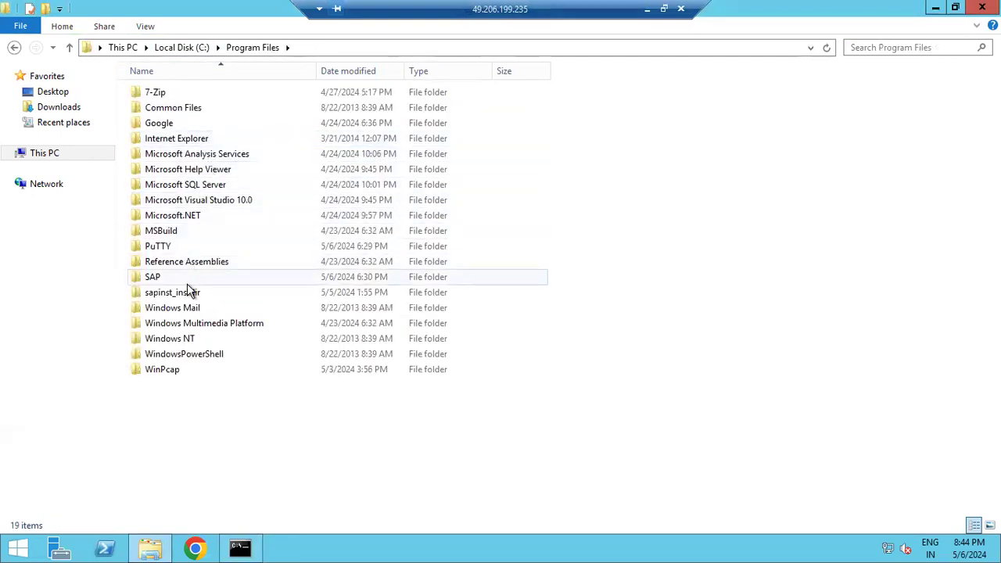
click(187, 296)
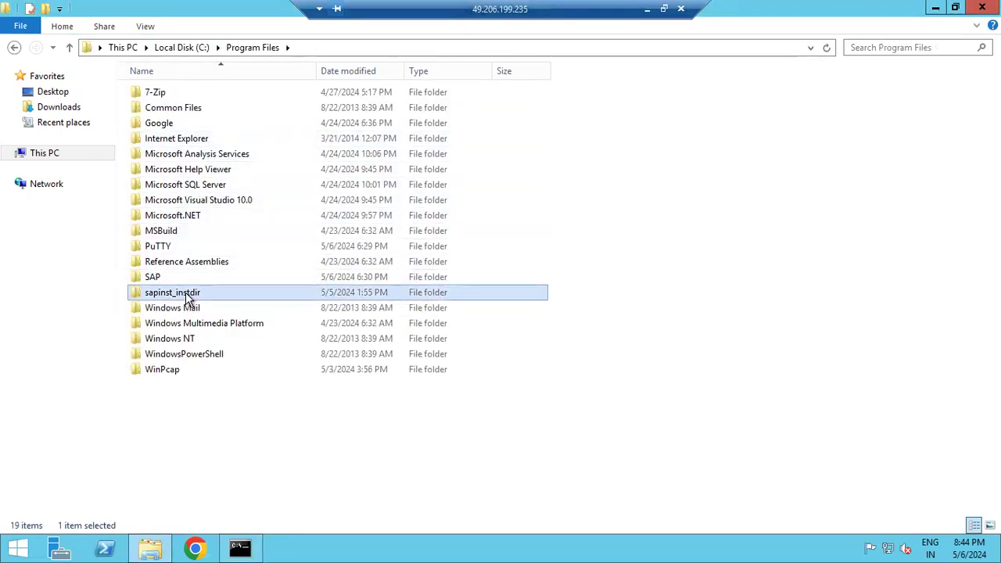
key(shift+Delete)
click(566, 342)
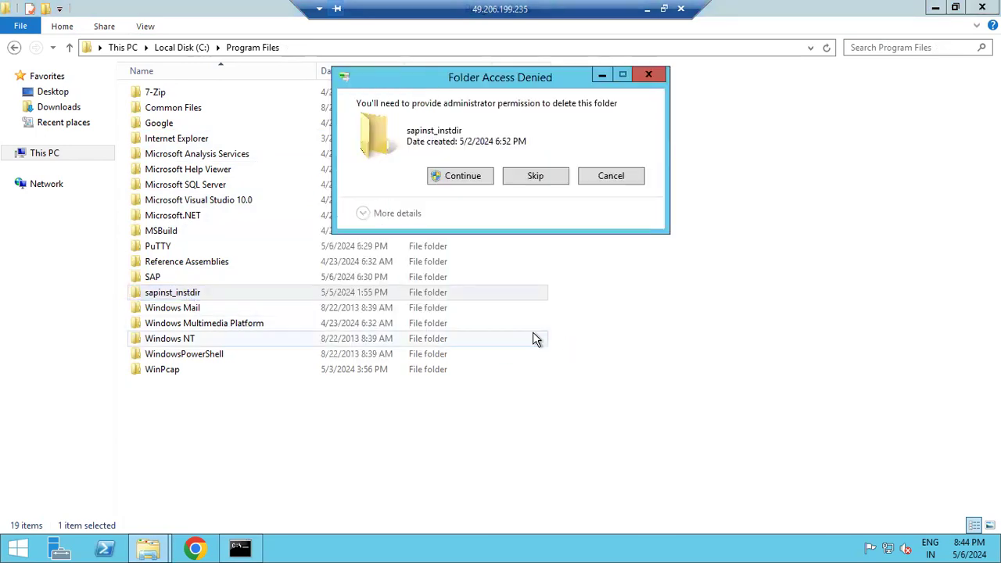
click(462, 176)
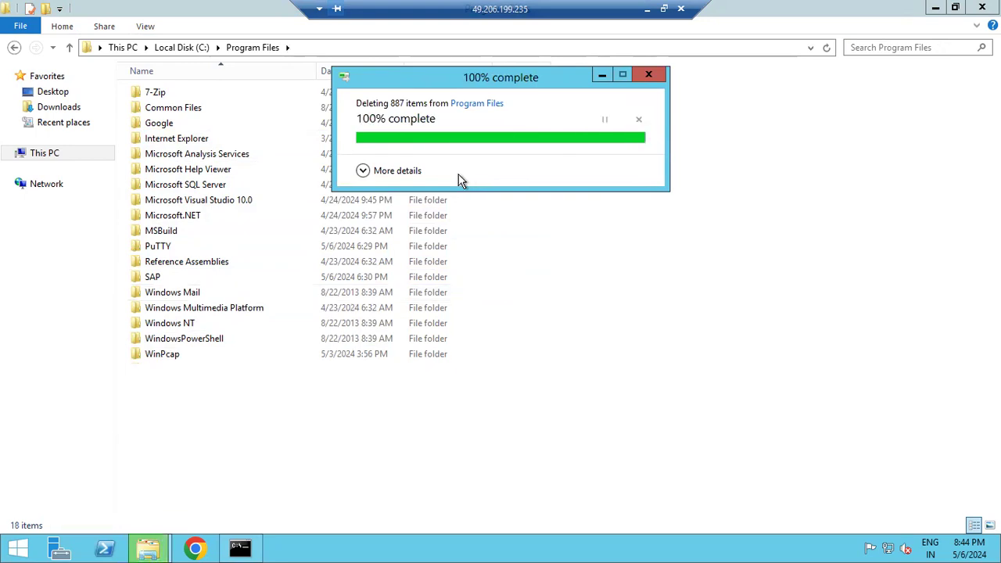
click(45, 154)
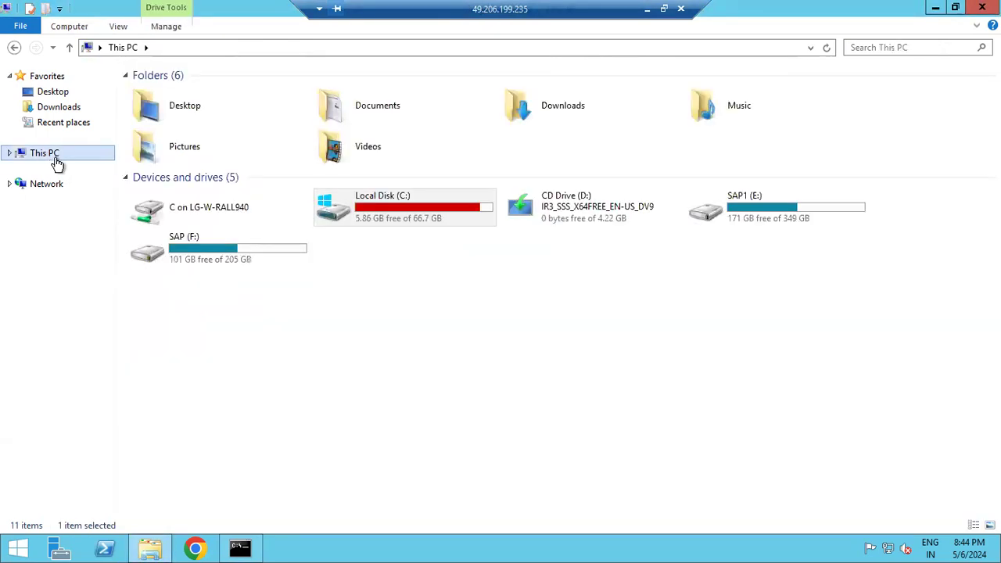
Bring the Command Prompt window running the SAPCAR extraction back to the front
click(241, 548)
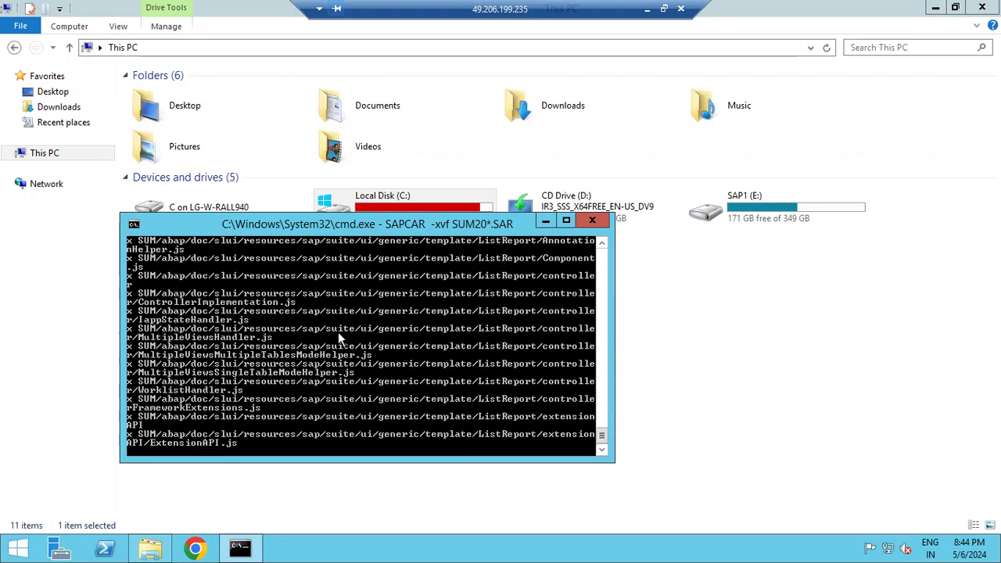
Copy the stack XML file from SAP1 (E:)\patches
click(753, 211)
double_click(752, 211)
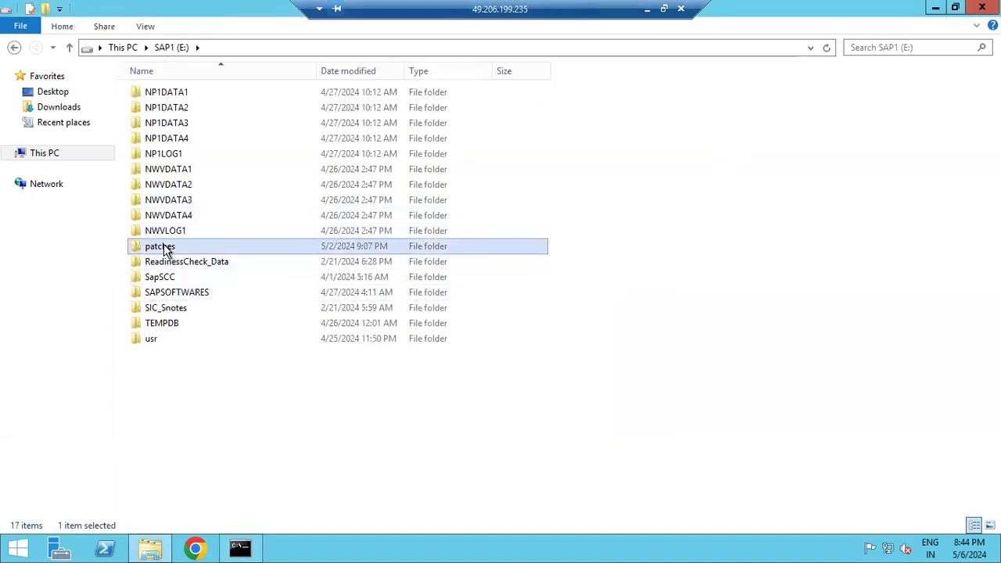
double_click(163, 246)
right_click(172, 91)
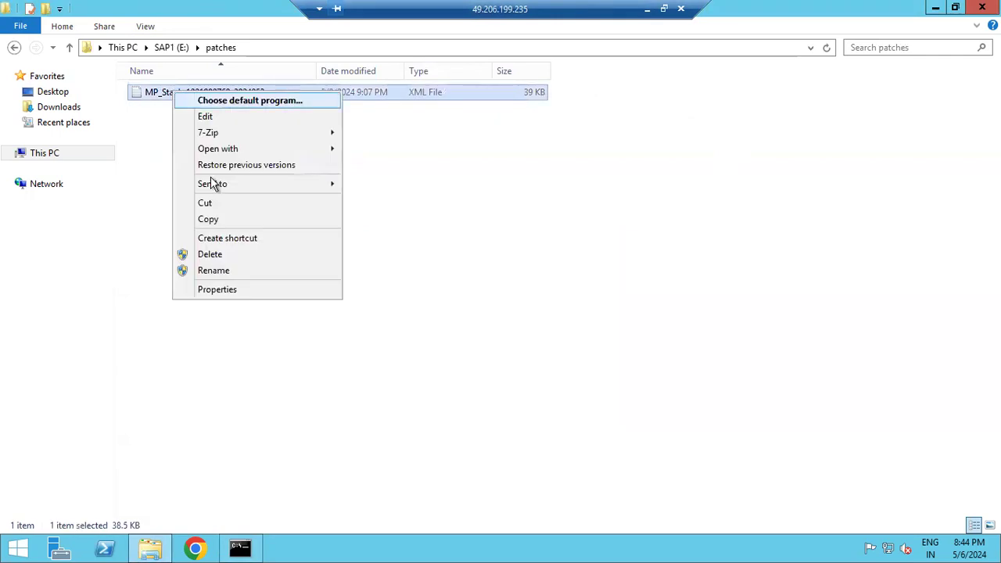
click(217, 219)
Paste the stack XML file into the patches folder on SAP (F:)
click(62, 165)
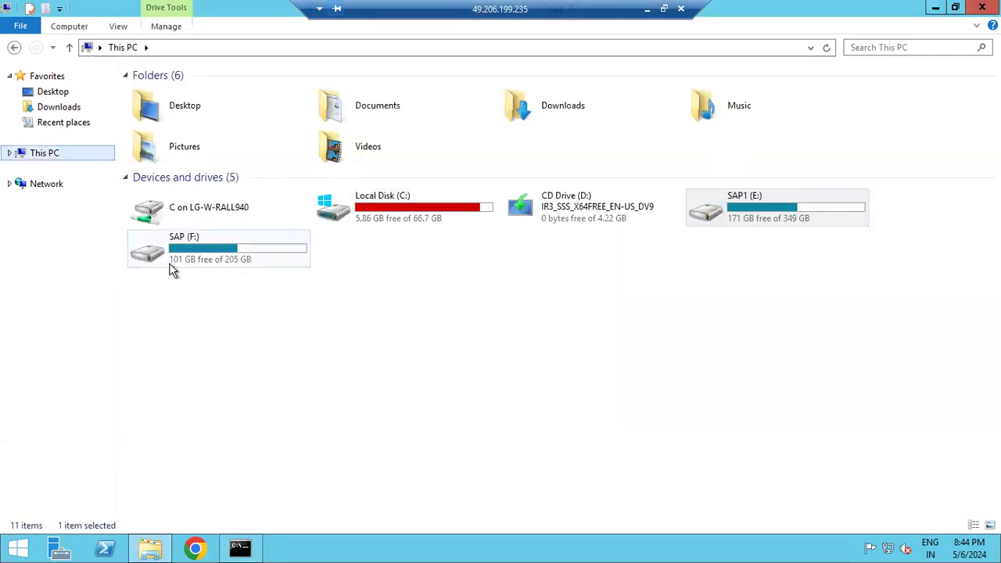
double_click(217, 267)
double_click(160, 172)
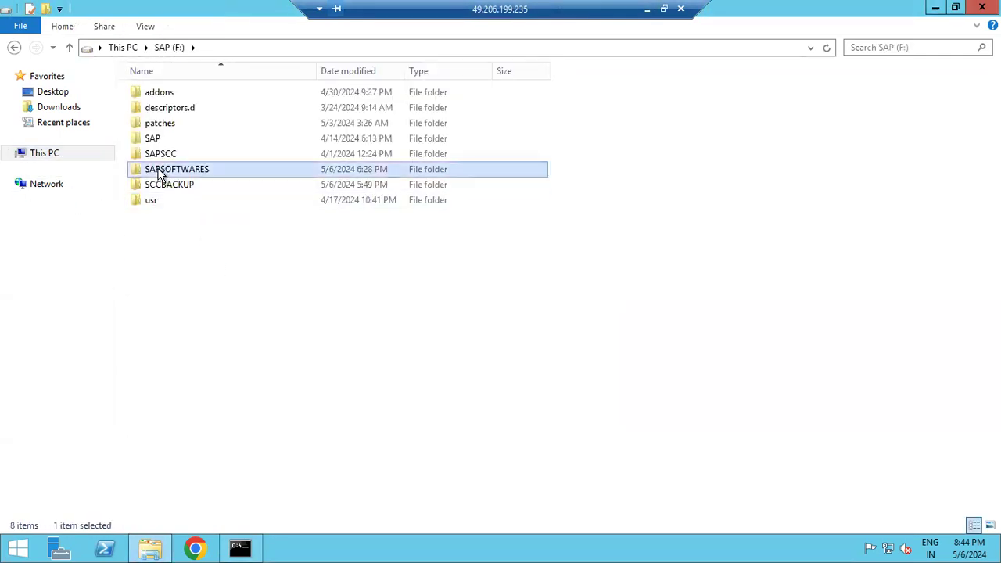
click(585, 294)
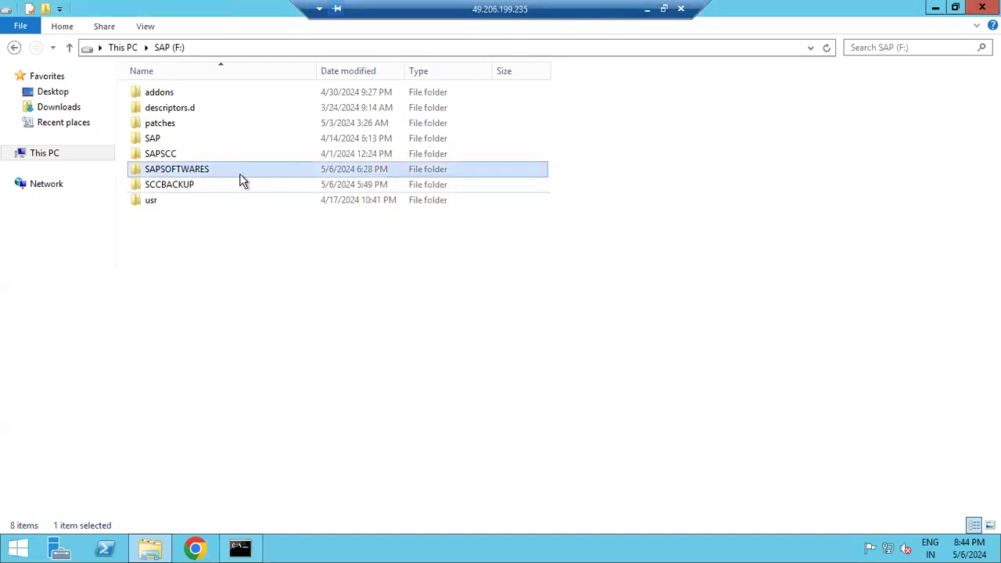
double_click(167, 125)
scroll(733, 346, down, 20)
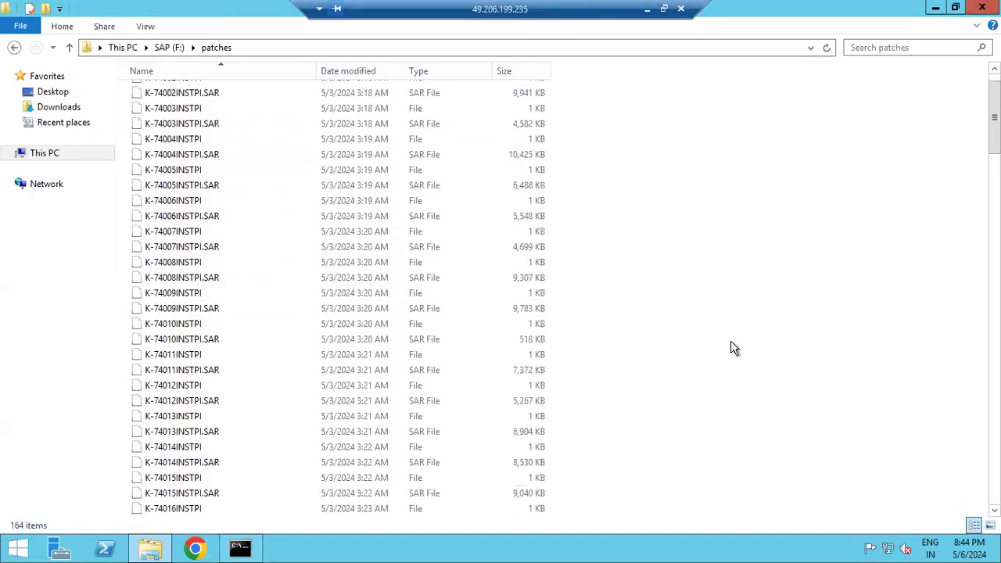
right_click(757, 389)
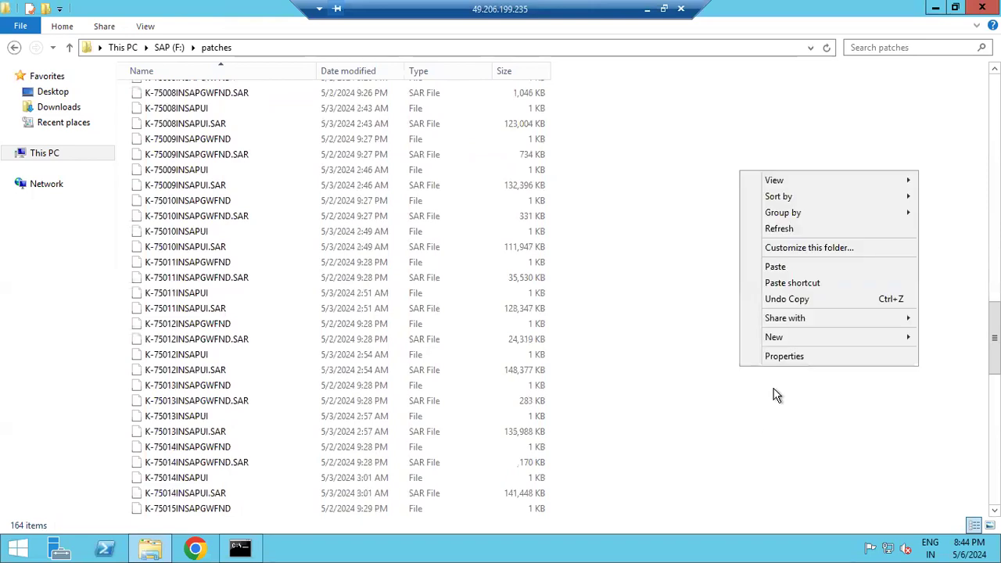
click(777, 263)
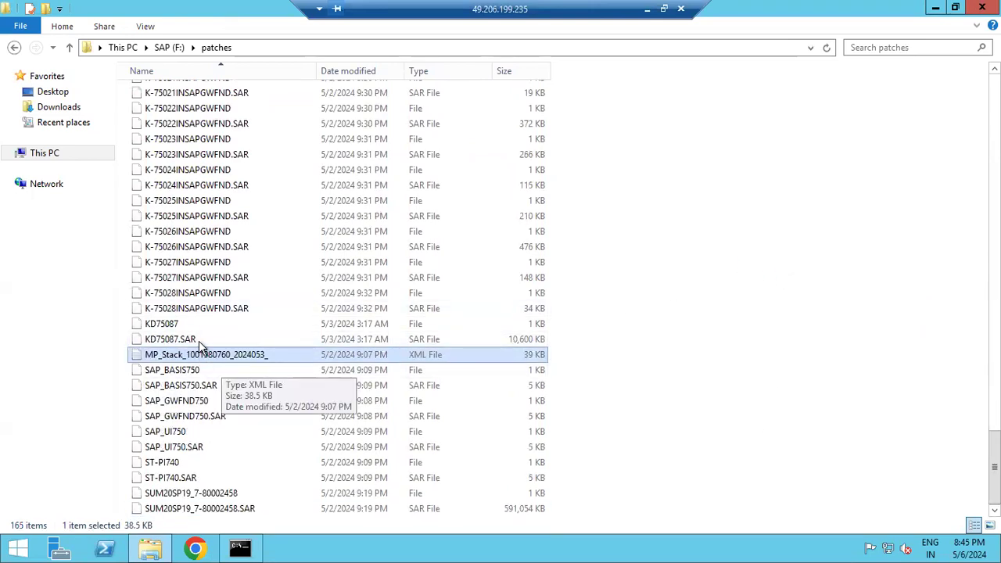
scroll(200, 344, up, 20)
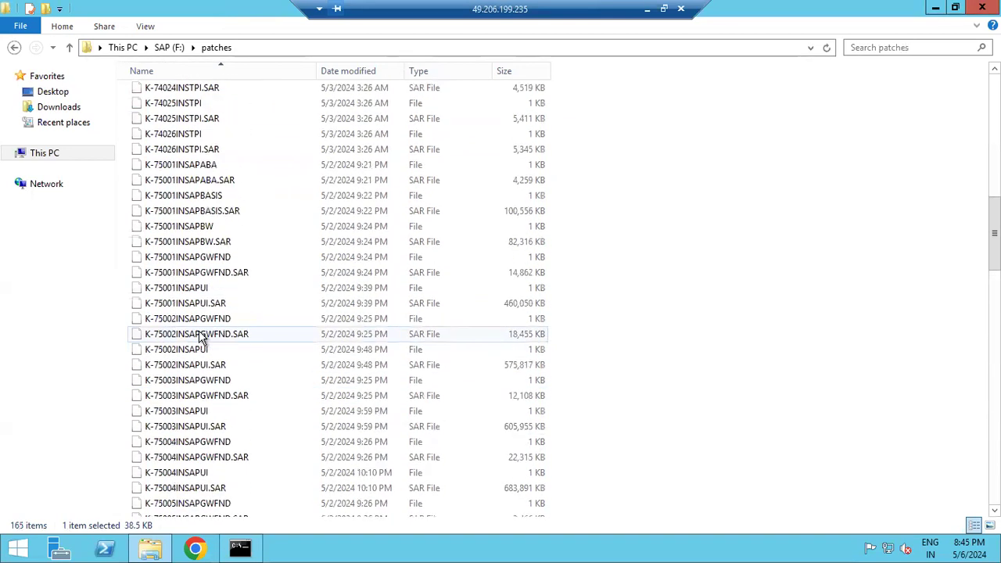
scroll(201, 336, up, 8)
scroll(200, 337, down, 10)
scroll(202, 339, down, 15)
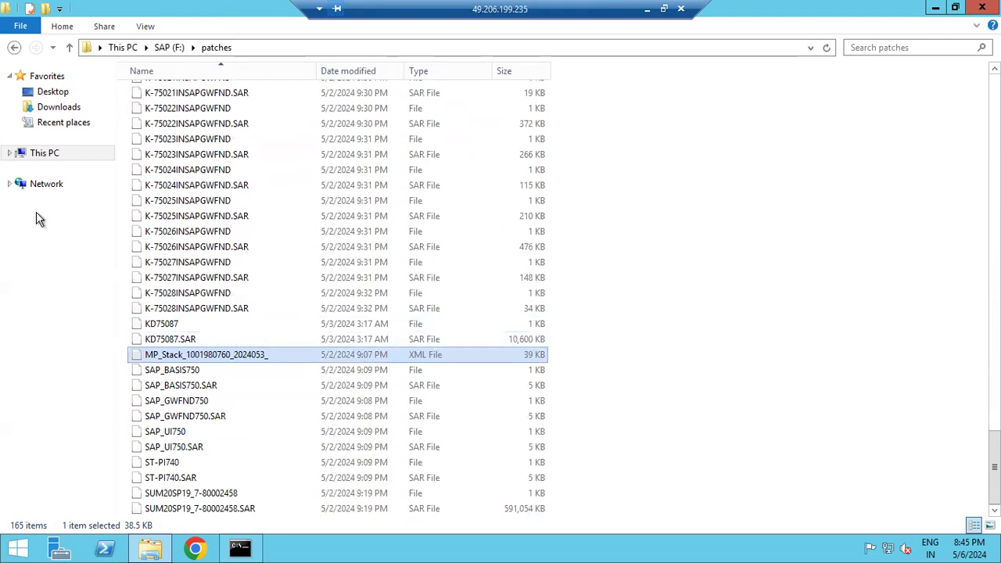
Check the SAPSOFTWARES folder on SAP1 (E:) twice, then close File Explorer
click(36, 158)
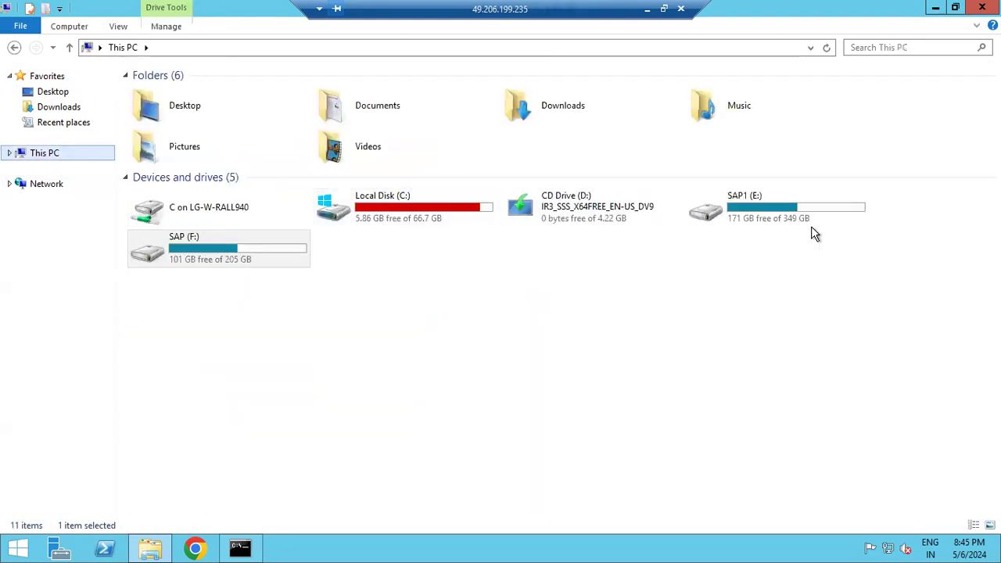
double_click(800, 206)
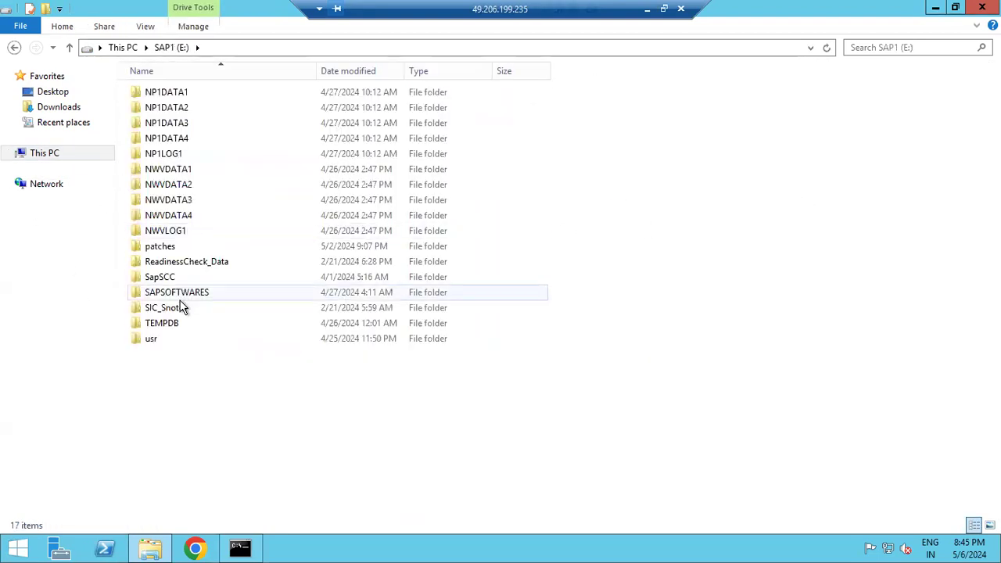
double_click(178, 295)
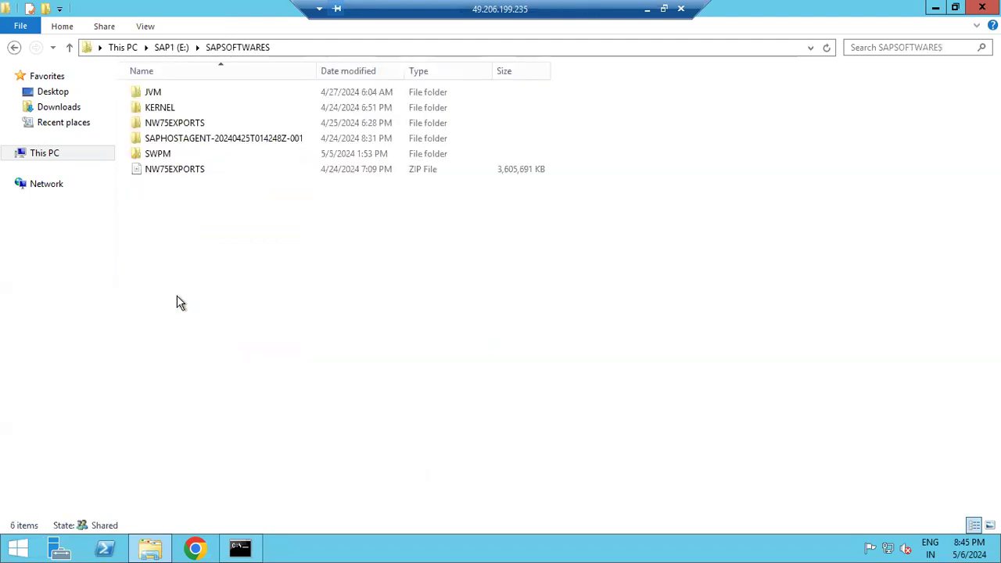
click(47, 157)
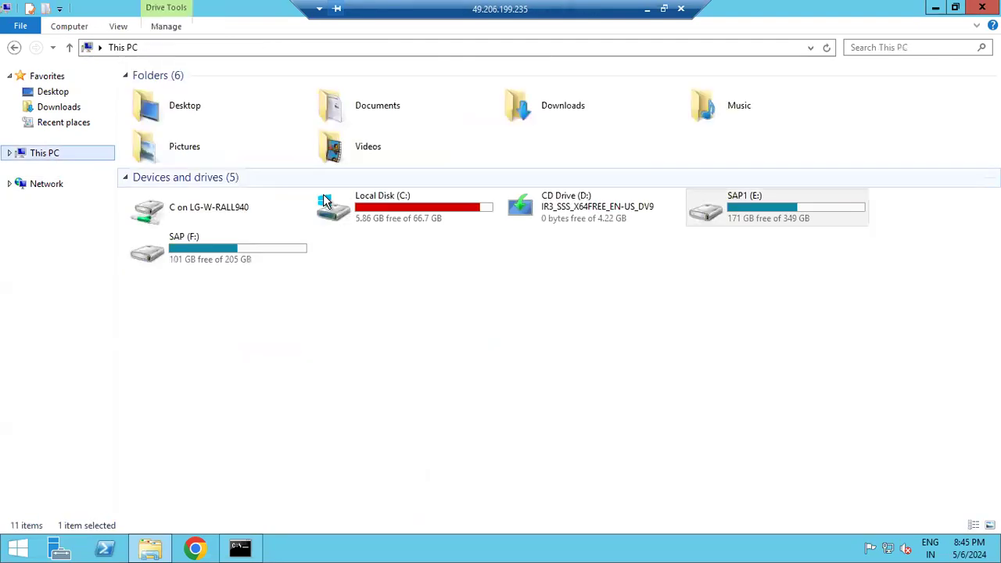
double_click(775, 215)
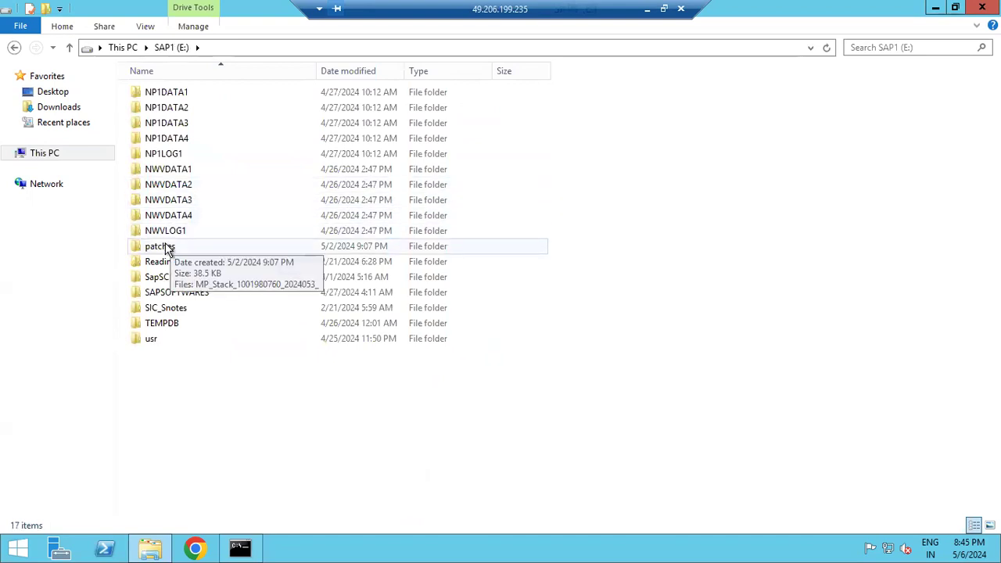
double_click(187, 292)
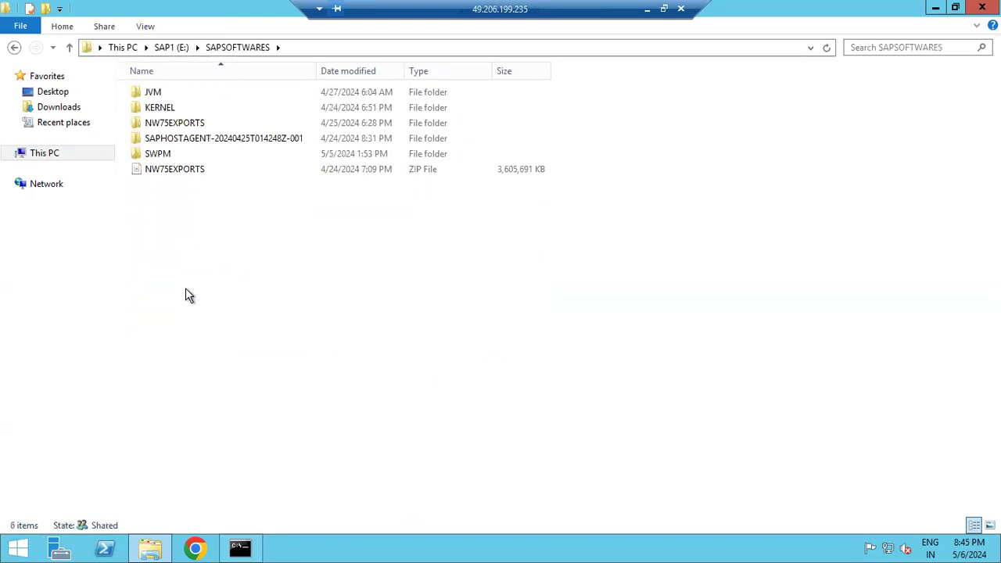
click(982, 7)
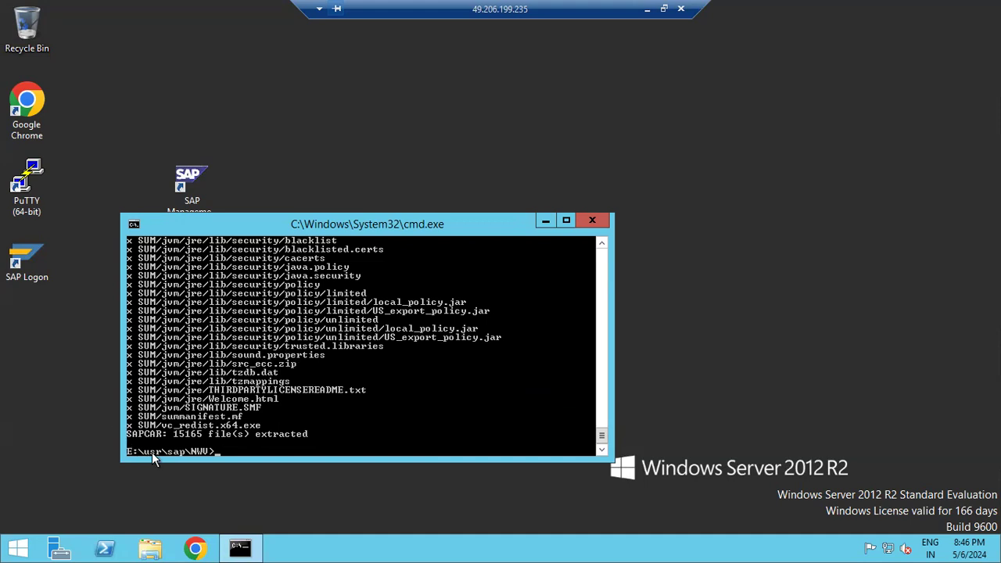
Close the finished extraction console and open the Start screen search
click(593, 221)
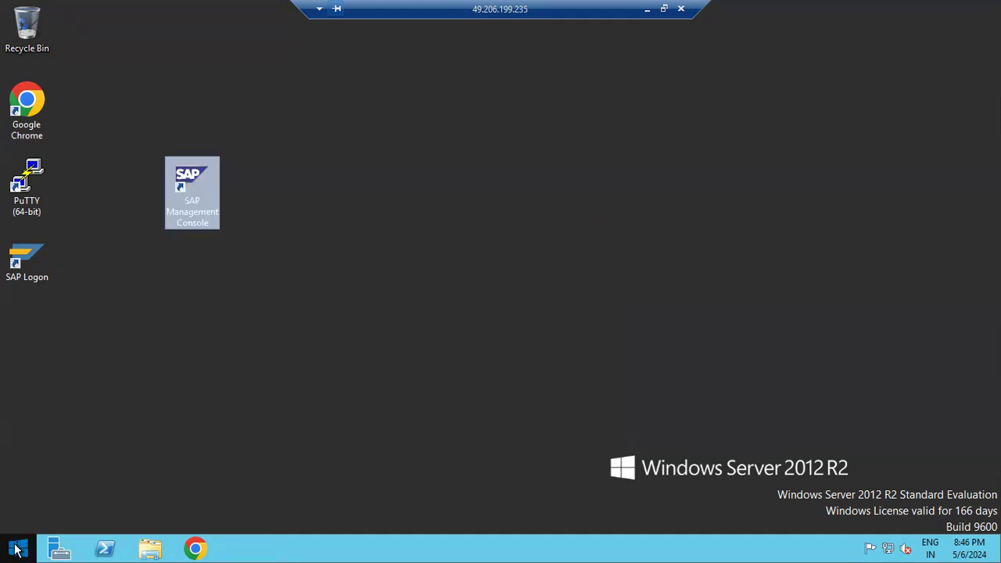
click(17, 550)
click(952, 59)
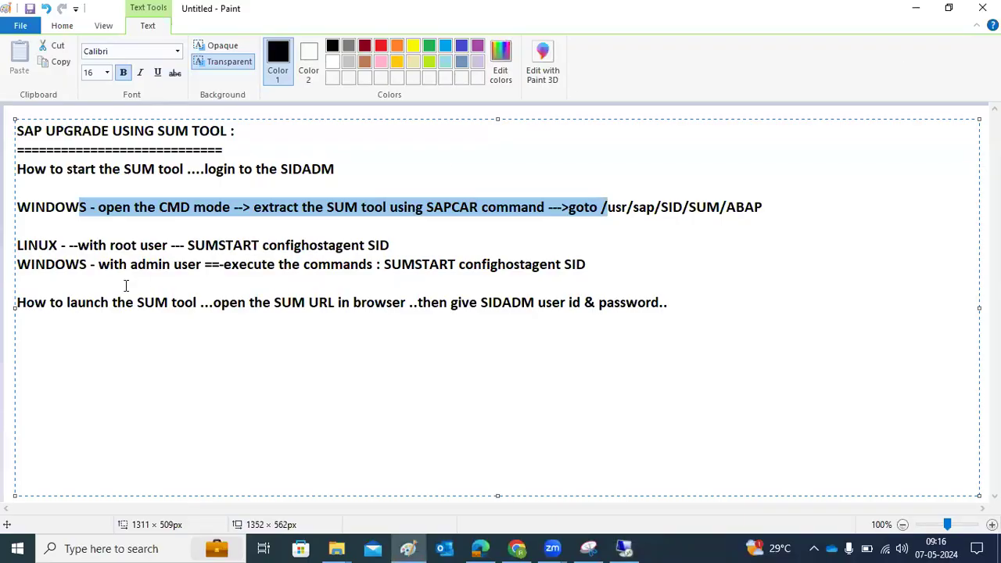
Highlight the 'SUMSTART confighostagent SID' command in the Paint notes, then return to the remote server
drag(384, 266, 556, 267)
drag(189, 245, 385, 242)
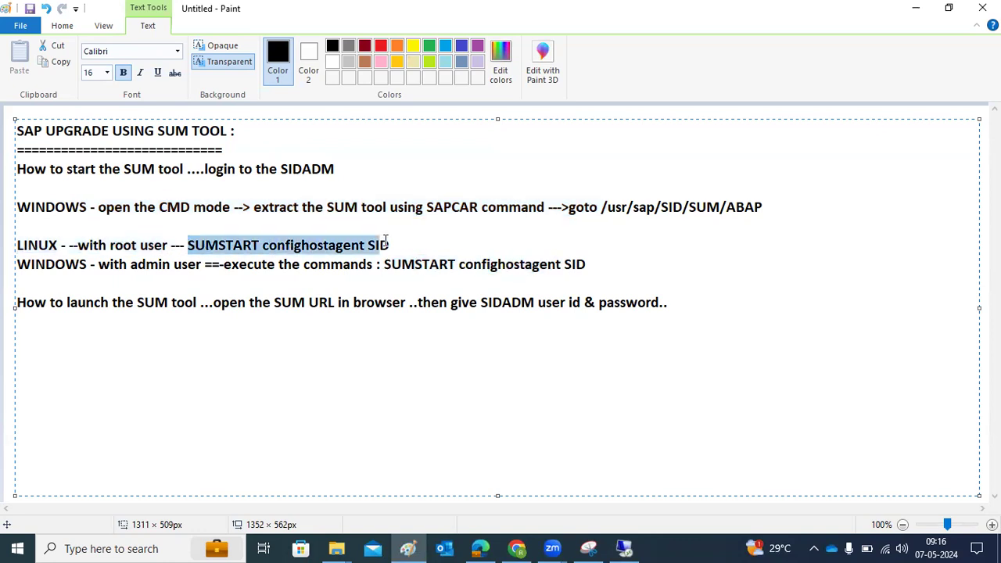
click(623, 549)
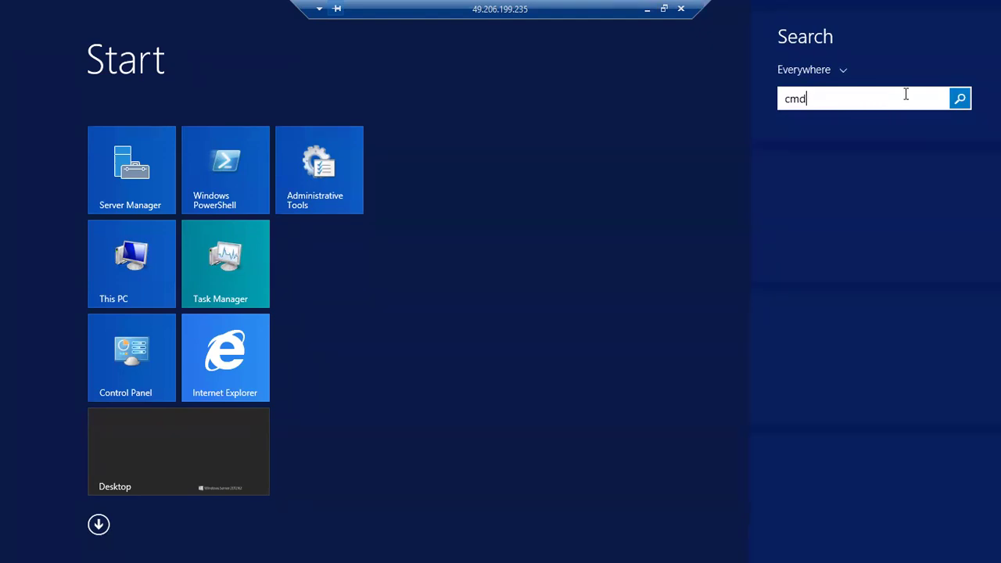
Close the search pane and refresh the remote server's desktop
click(181, 449)
click(180, 449)
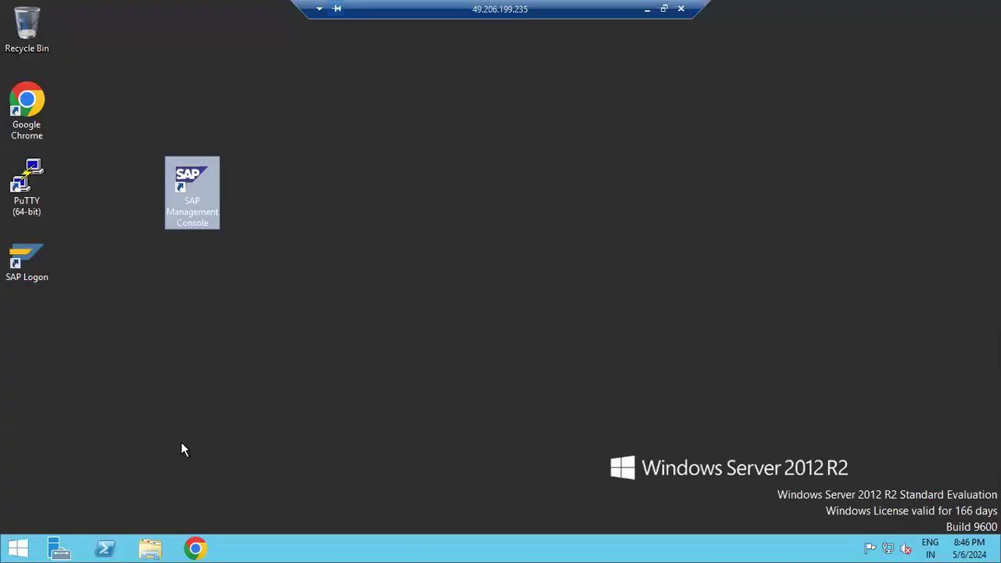
right_click(322, 266)
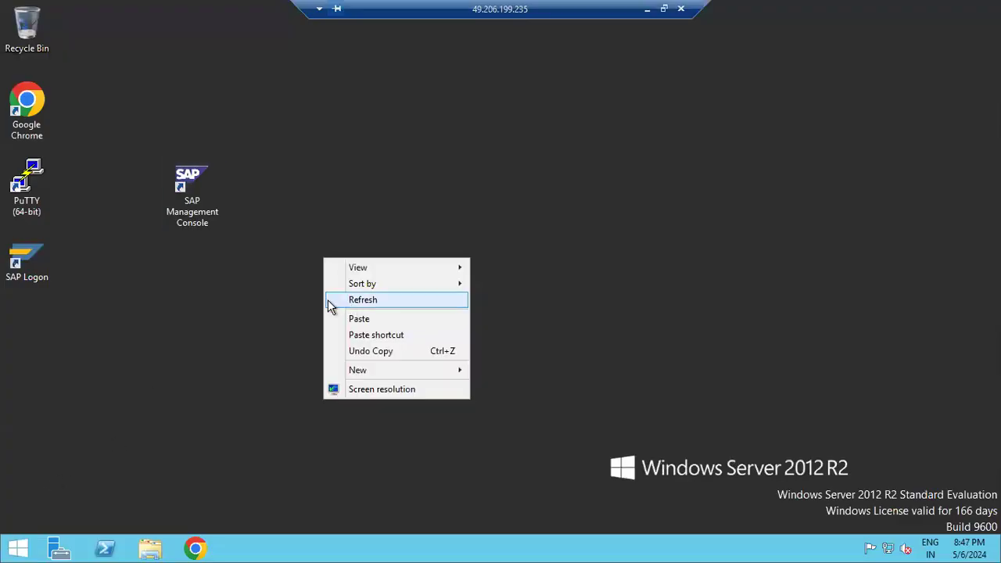
click(328, 300)
Search Start for 'cmd' and run Command Prompt as administrator, approving the UAC prompt
click(18, 549)
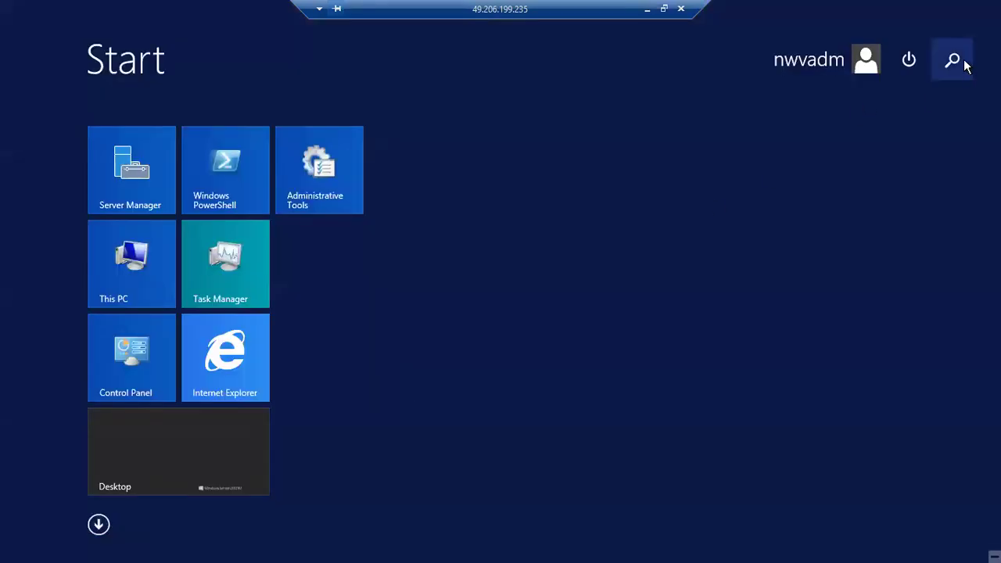
click(957, 59)
text(cmd)
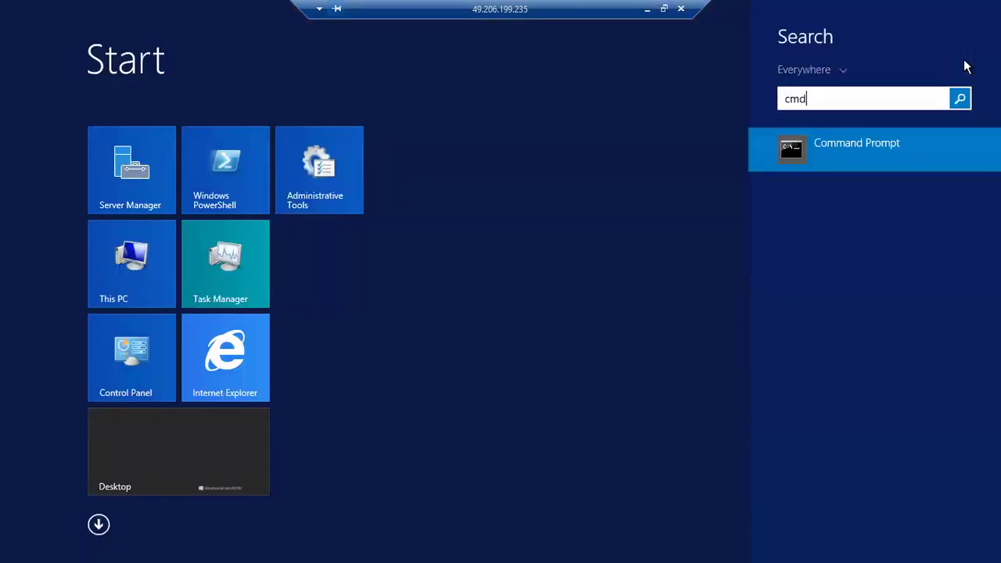
right_click(792, 155)
click(845, 264)
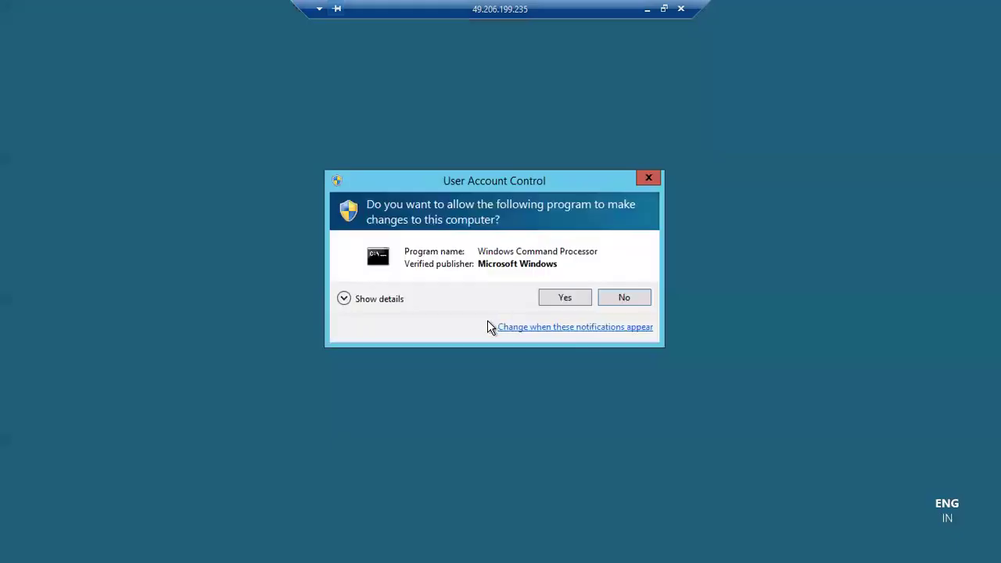
click(554, 297)
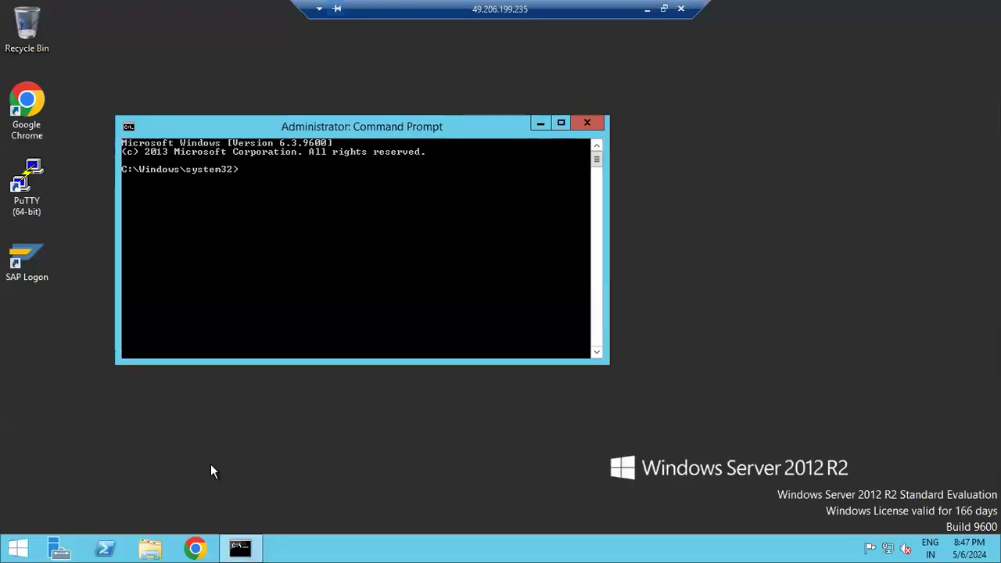
click(153, 550)
Browse to E:\usr\sap\NWV\SUM\abap in File Explorer and copy its path
double_click(691, 215)
click(168, 345)
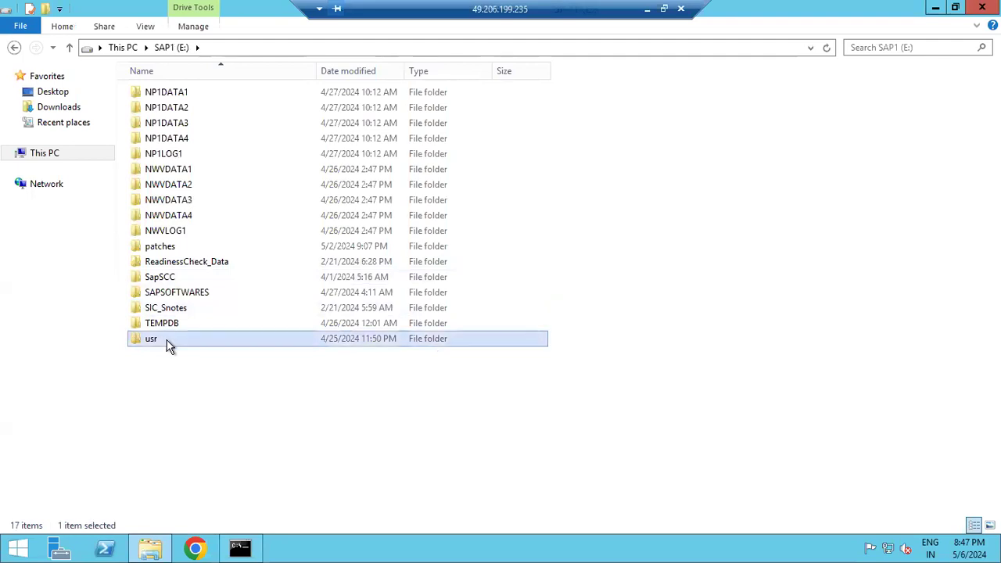
double_click(168, 345)
double_click(162, 94)
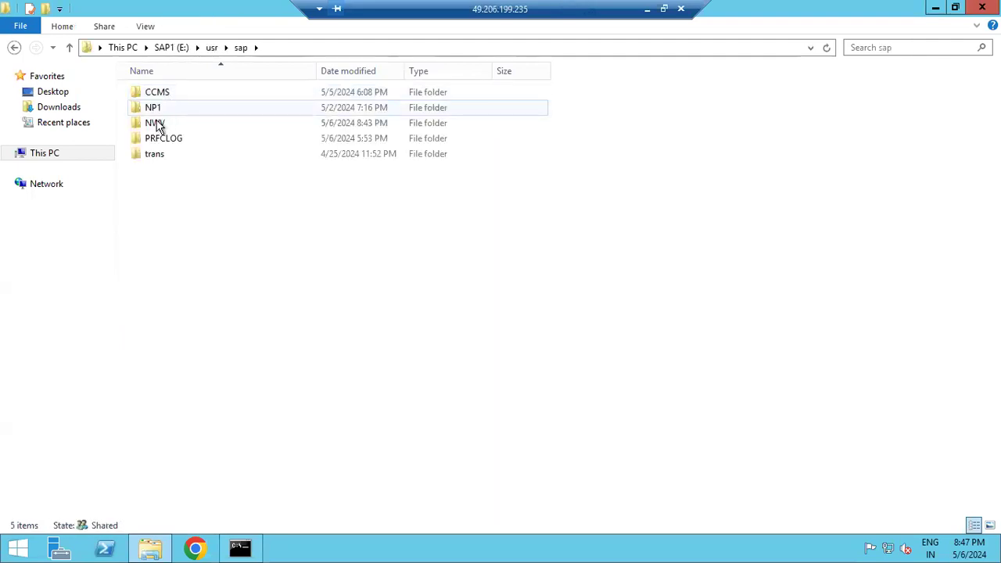
double_click(156, 125)
click(172, 138)
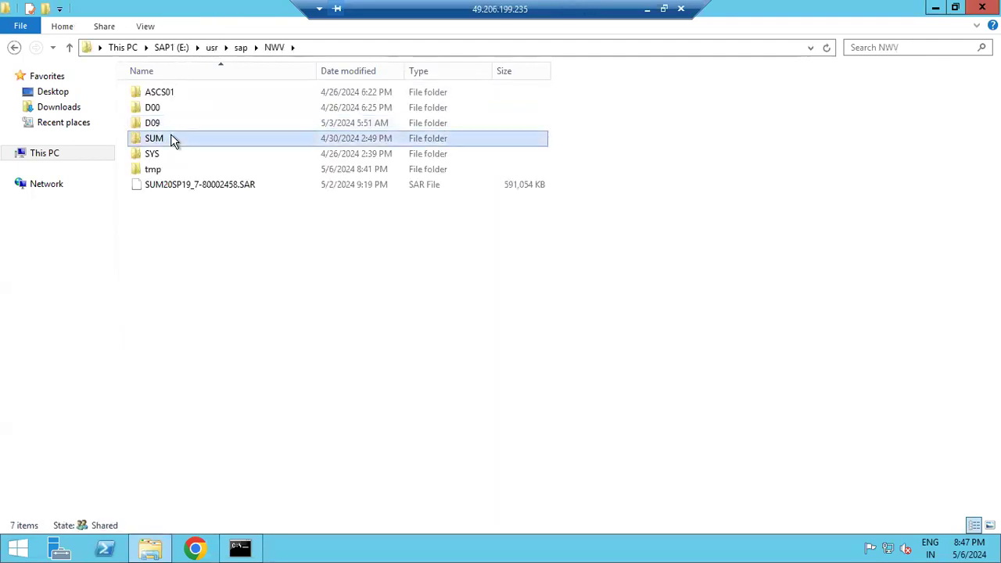
double_click(172, 138)
click(156, 94)
double_click(157, 93)
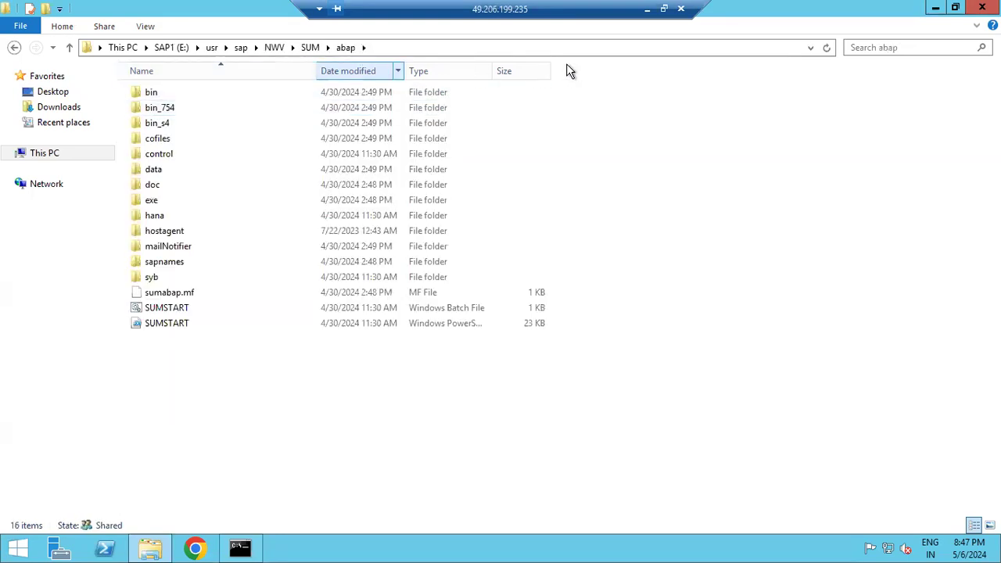
key(alt+d)
key(super+c)
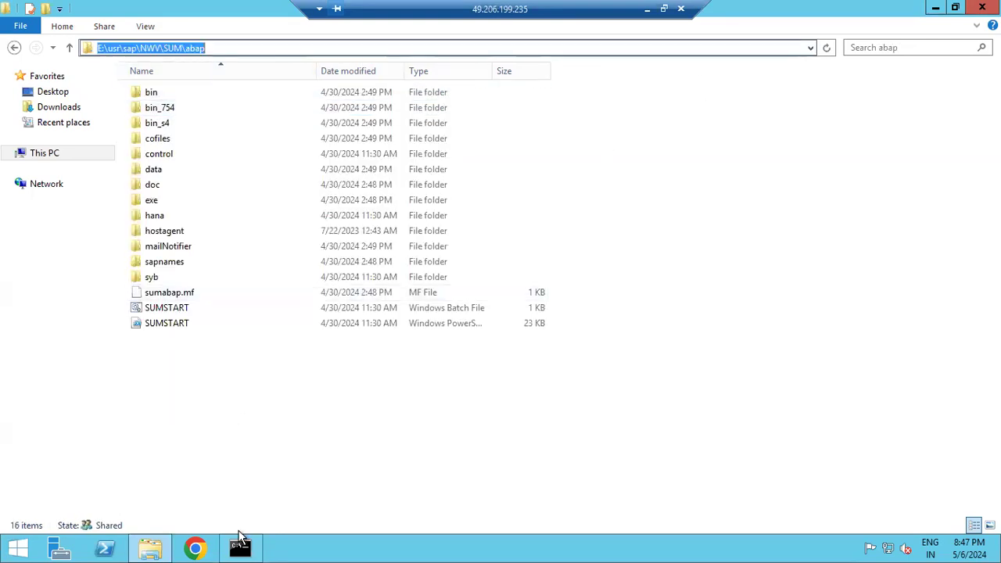
In the admin prompt, cd to the abap path on E: and run SUMSTART confighostagent NWV
click(241, 547)
text(cd)
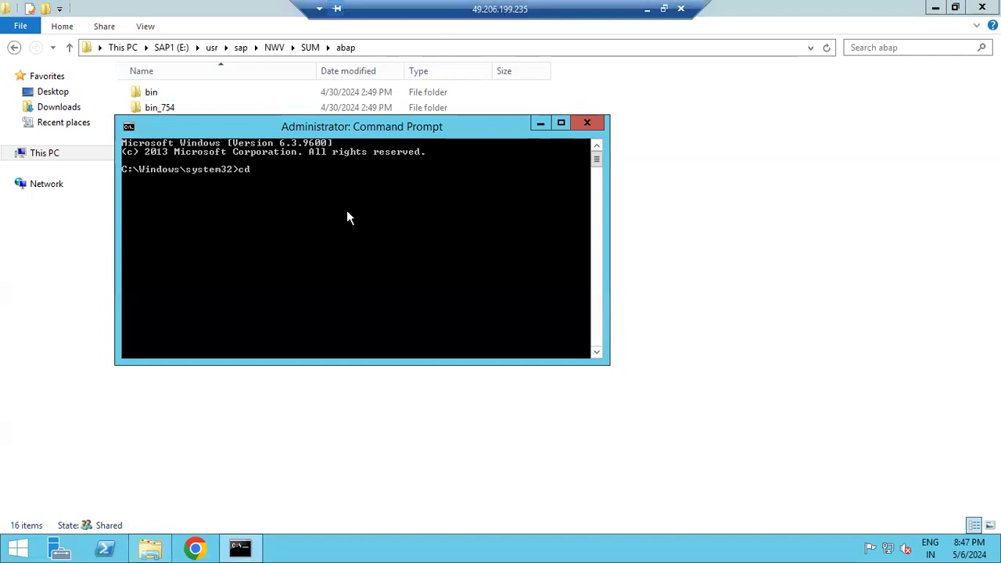
right_click(346, 211)
click(383, 253)
key(Return)
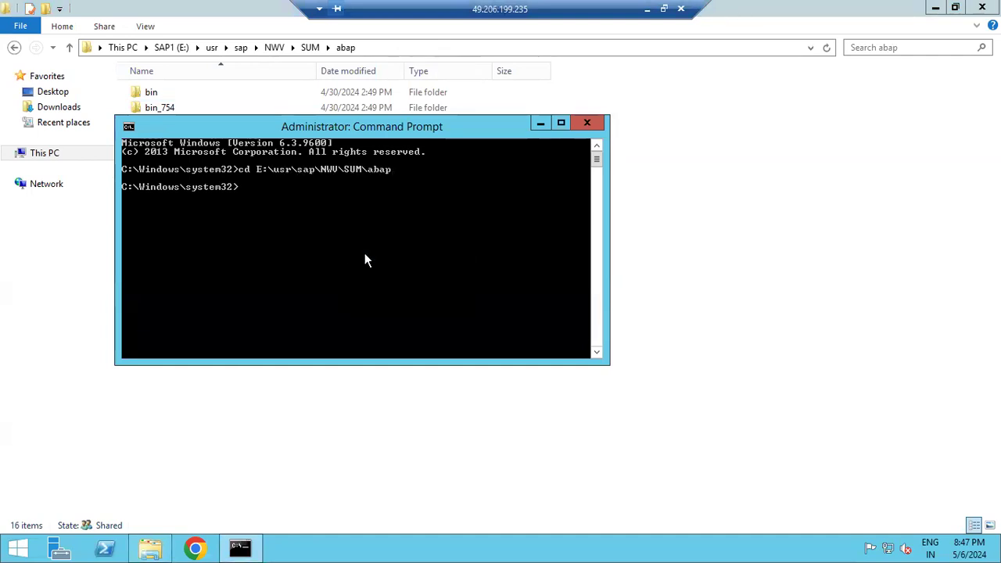
text(E:)
key(Return)
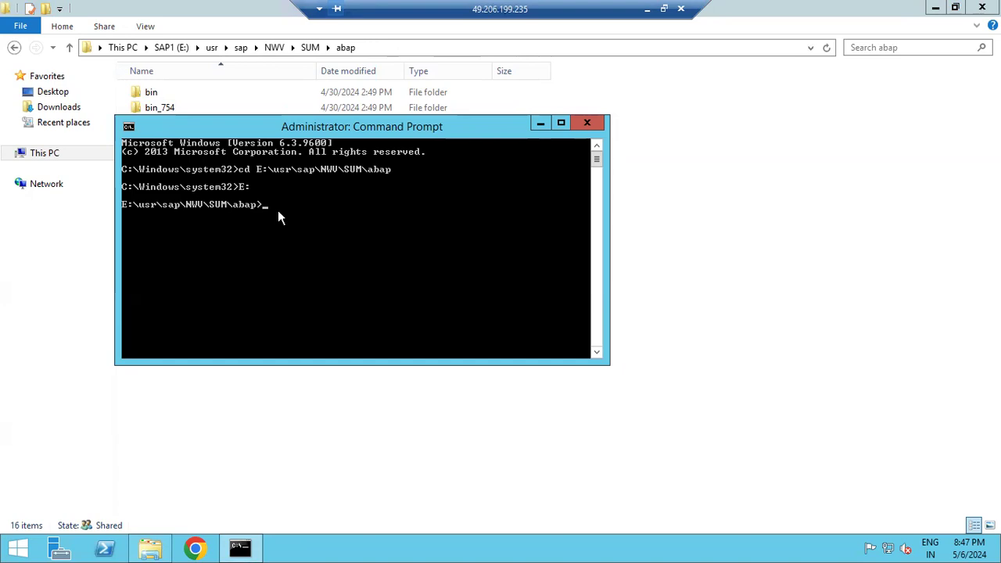
text(SUMSTART confighostagent )
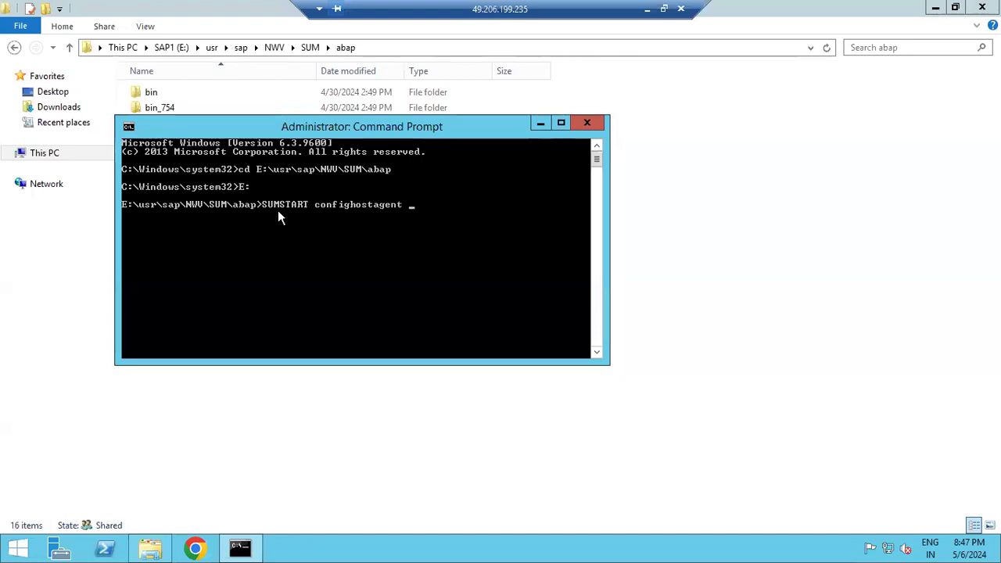
text(NWV)
key(Return)
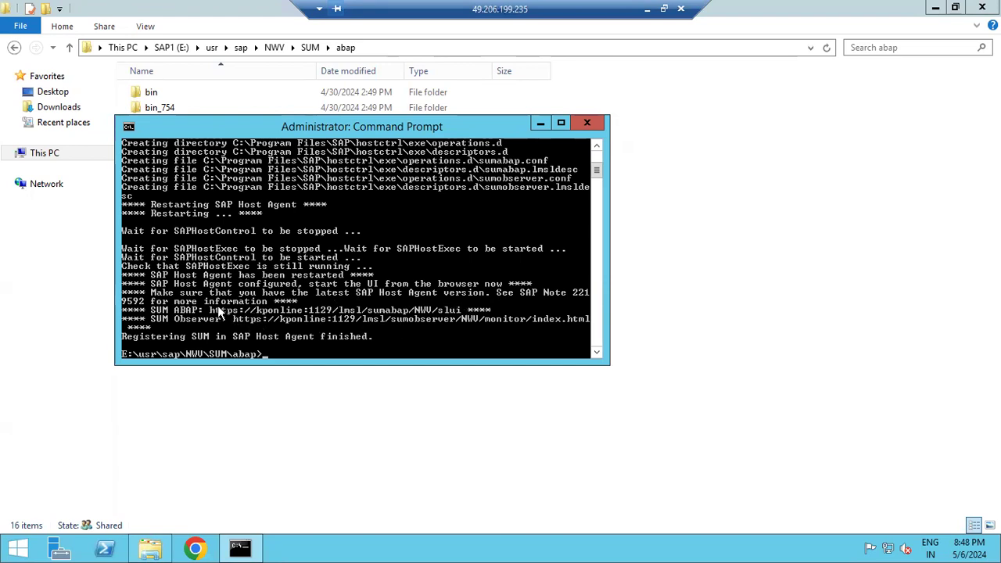
Mark the SUM ABAP URL in the Command Prompt output and copy it
click(129, 128)
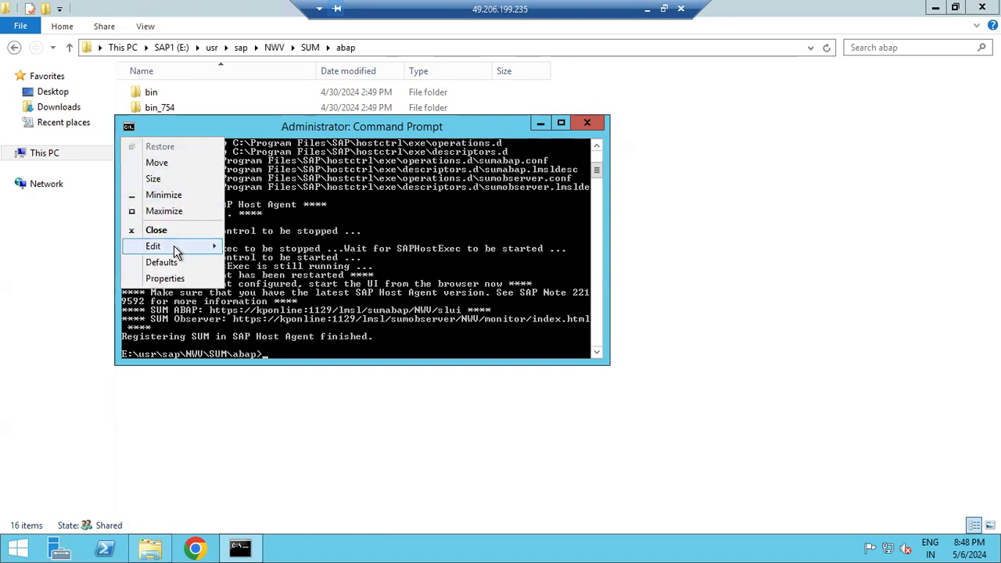
mouse_move(211, 248)
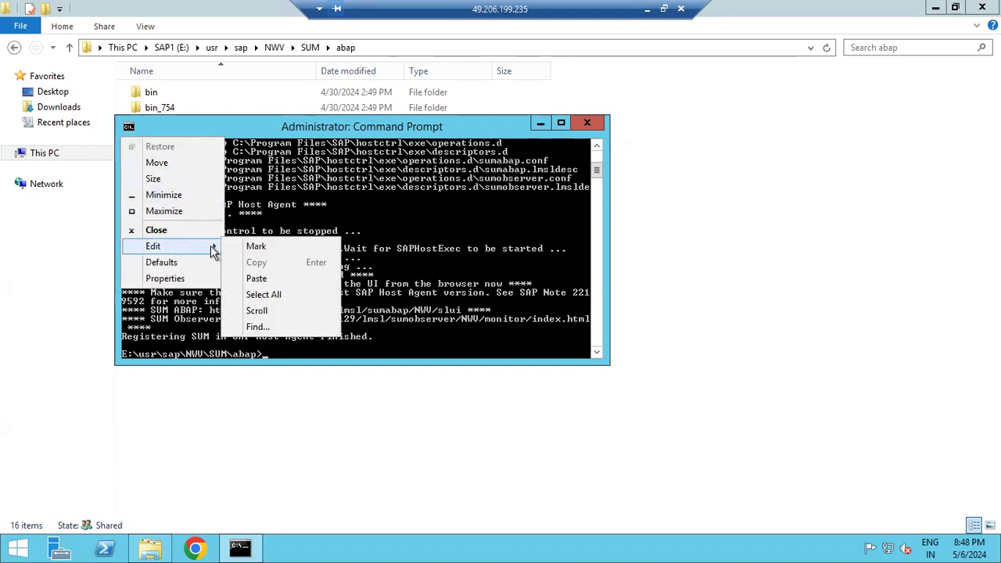
click(256, 248)
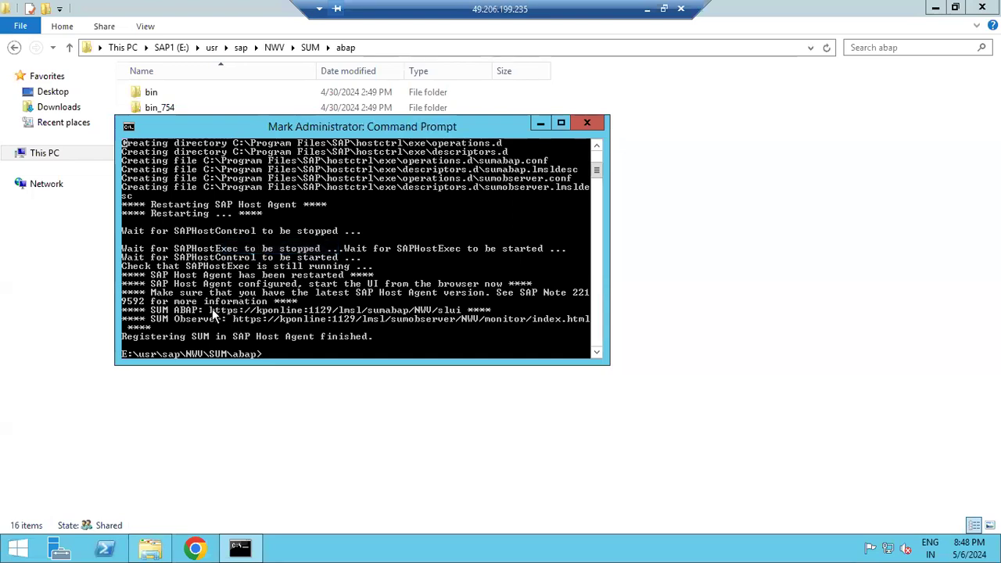
drag(211, 310, 461, 313)
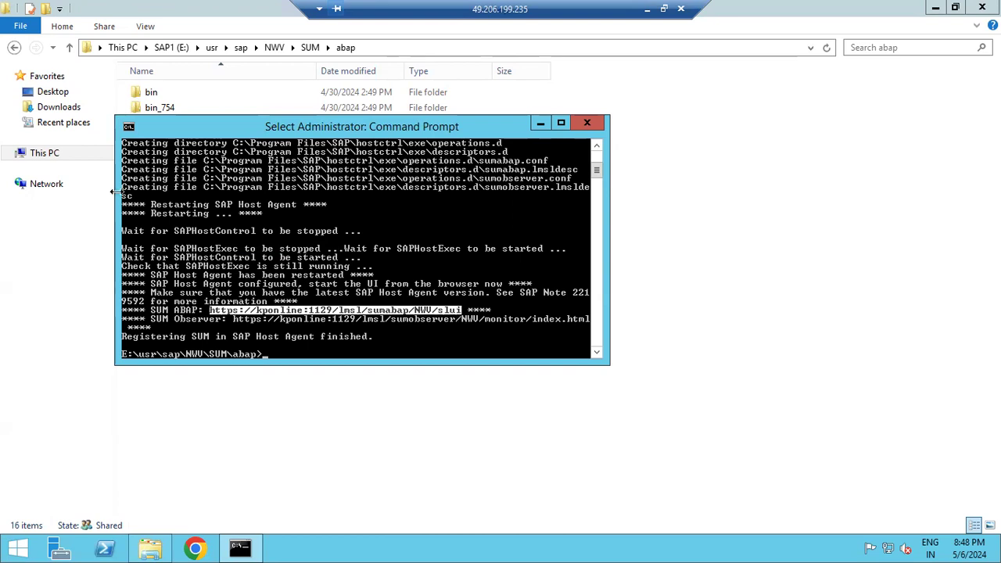
click(129, 126)
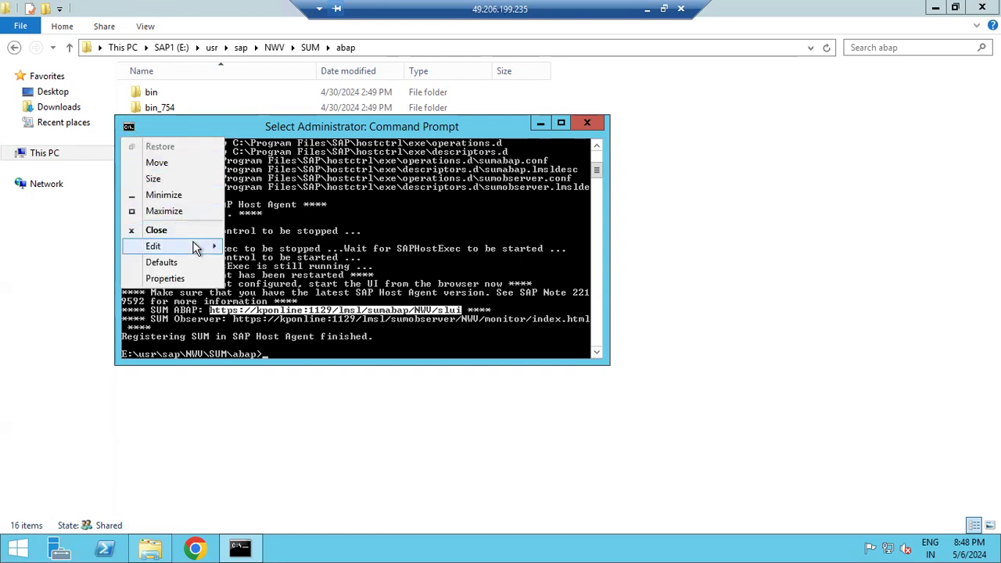
mouse_move(192, 247)
click(255, 263)
click(197, 549)
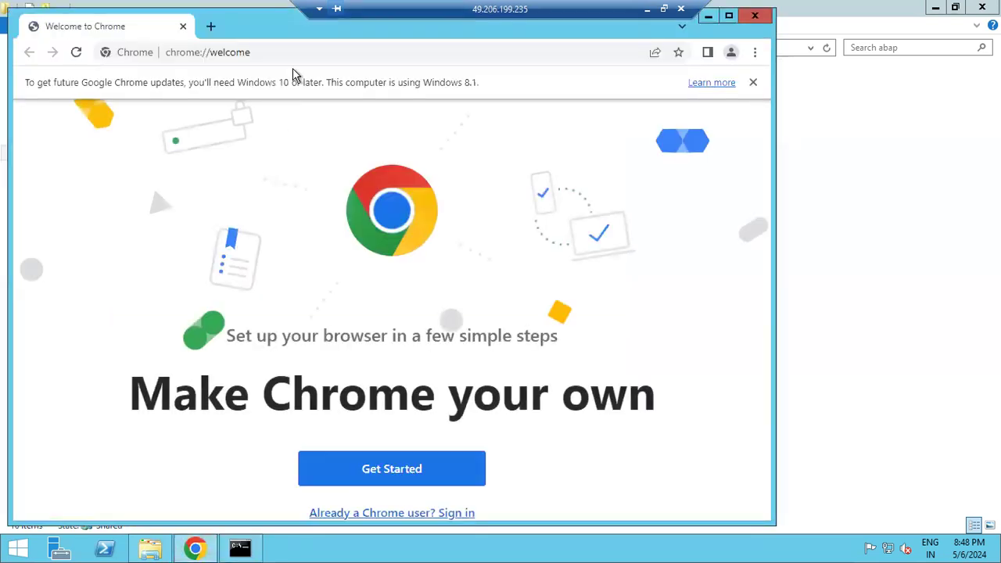
Skip Chrome's first-run setup, load the pasted SUM URL and proceed past the kponline certificate warning
click(414, 469)
click(579, 484)
click(285, 64)
key(ctrl+v)
key(Return)
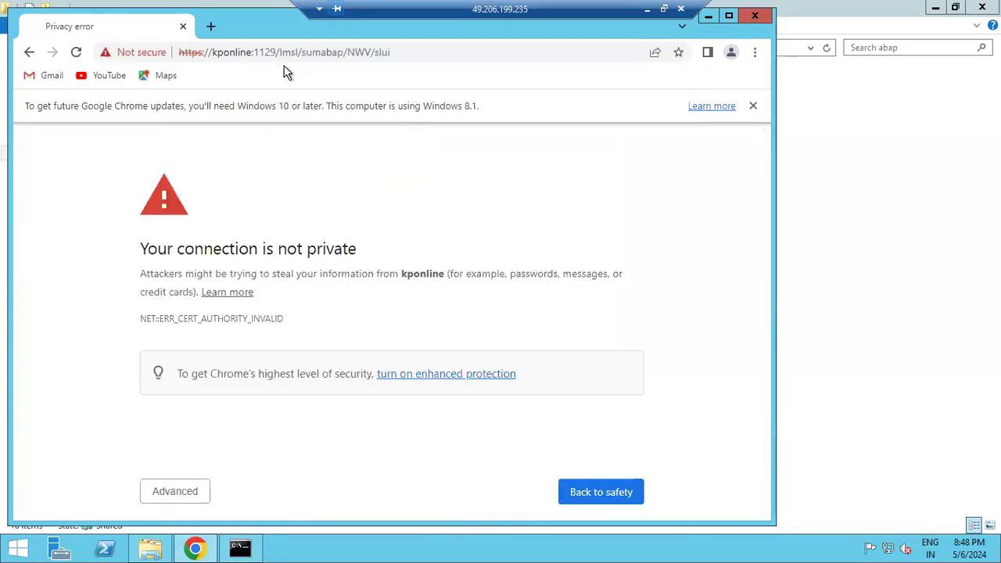
key(super+Up)
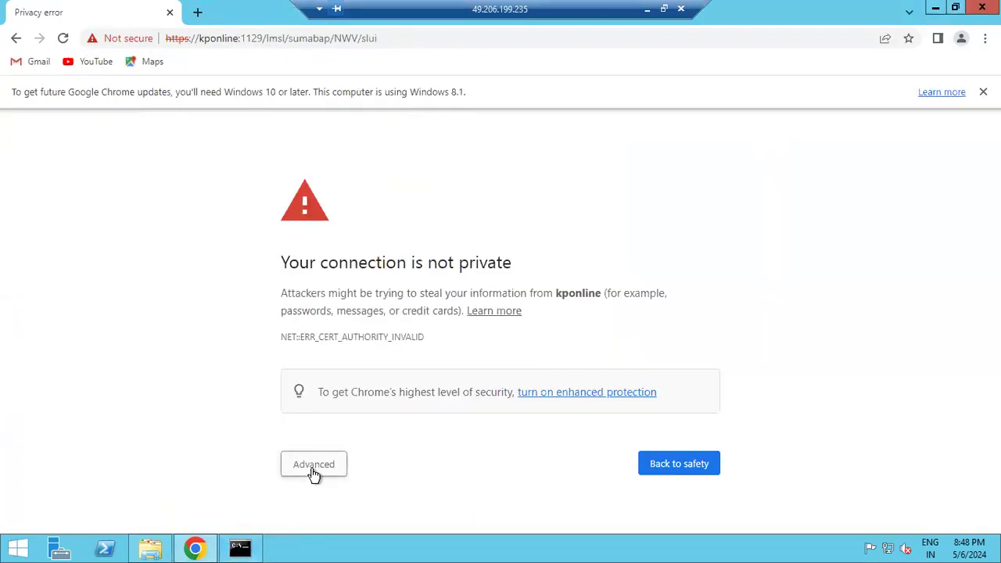
click(313, 470)
click(380, 490)
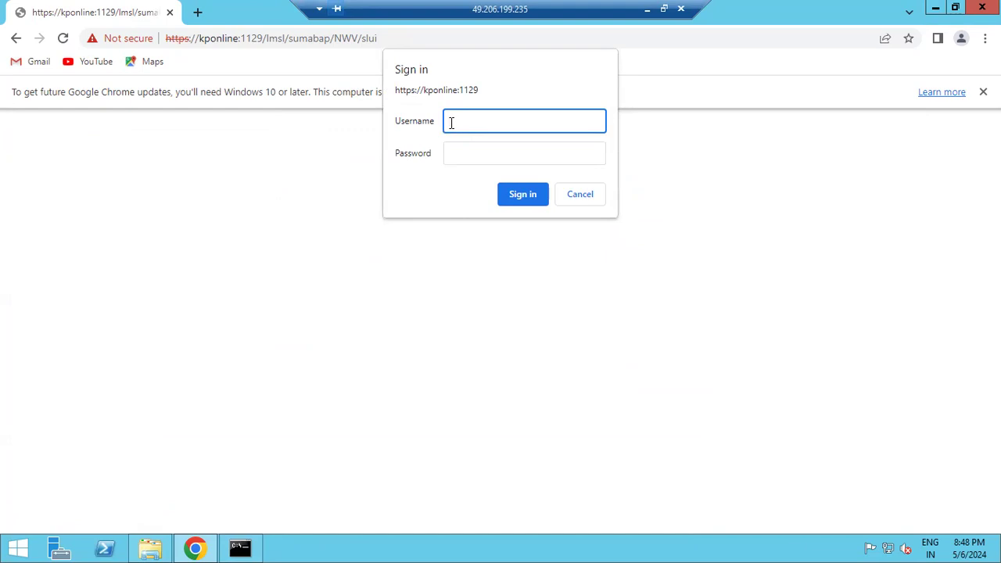
Sign in to SUM as the NWV admin user and note port 1129 in the address
text(nwvadm)
key(Tab)
text(•••••••••)
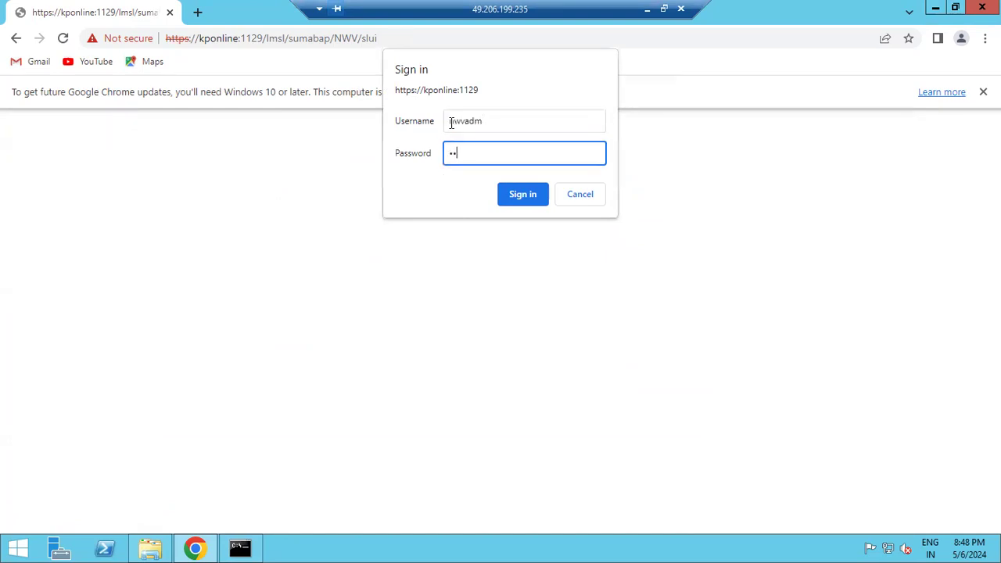
key(Return)
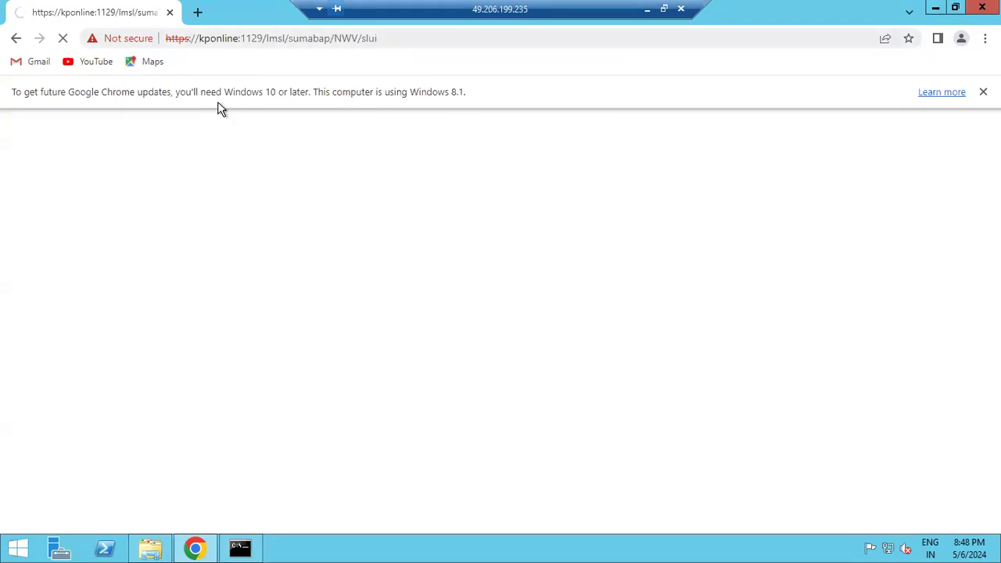
drag(240, 39, 264, 39)
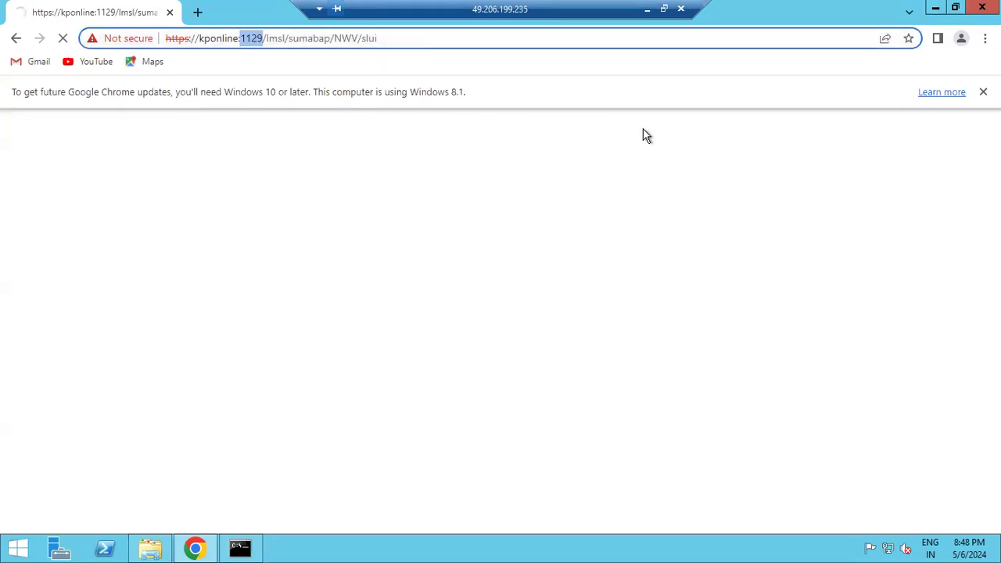
click(647, 9)
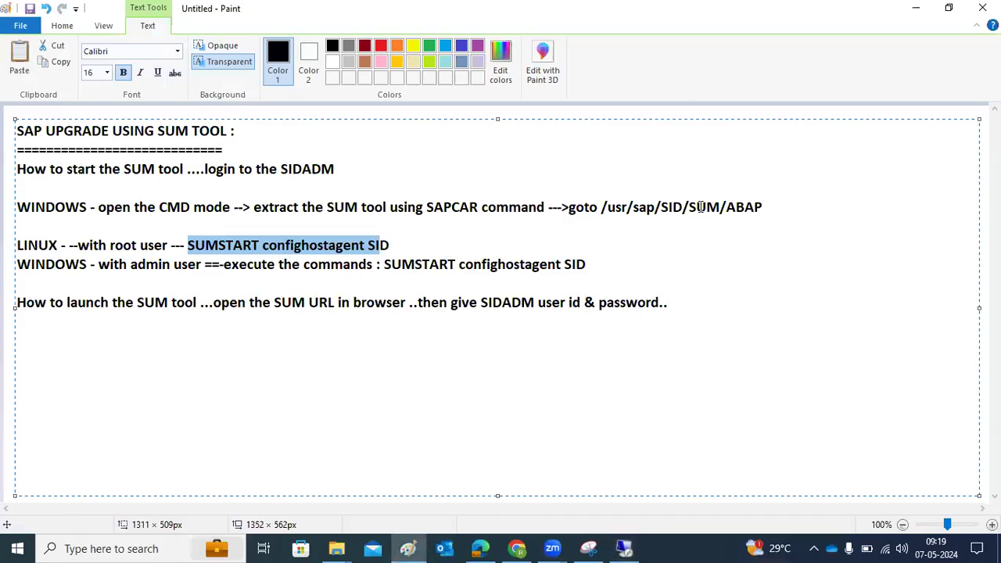
Add the lines 'SWPM port : 4237' and 'SUM : 1129 (HTTPS) 1128(HTTP)' to the Paint notes
click(697, 296)
key(Return)
key(Return)
text(port)
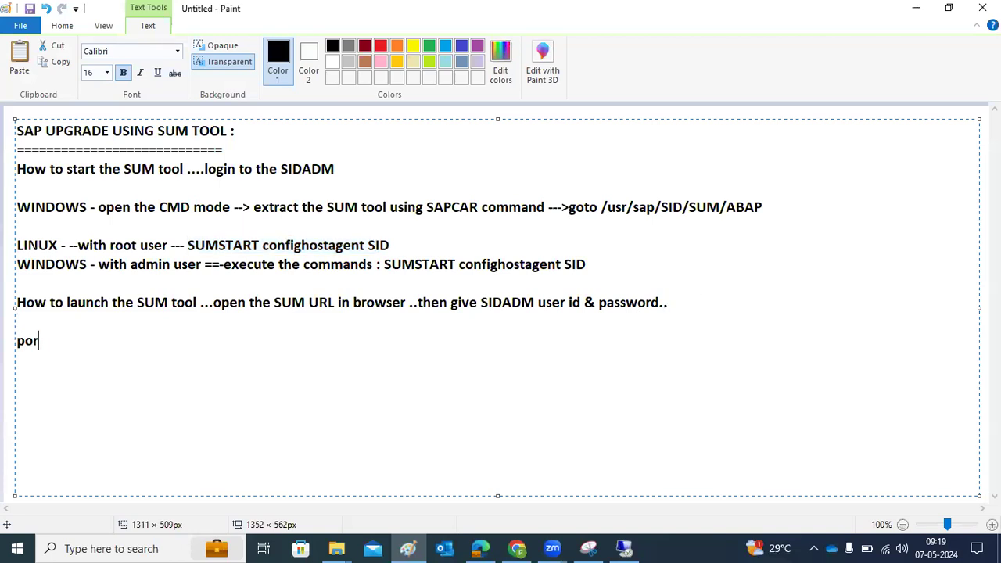
key(BackSpace)
key(BackSpace)
key(BackSpace)
key(BackSpace)
key(BackSpace)
text(SWPM )
text(poer)
key(BackSpace)
key(BackSpace)
text(rt : 423)
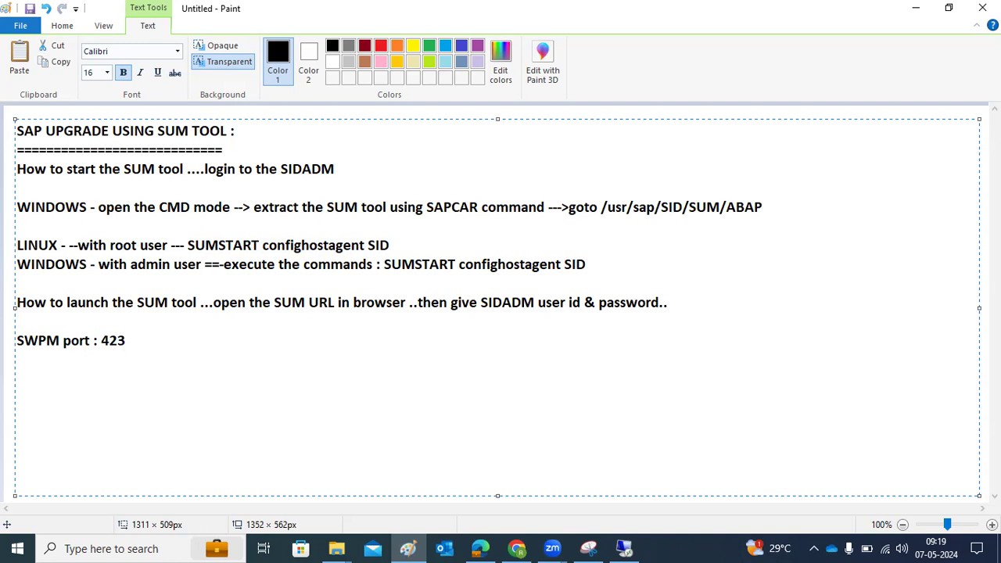
text(7)
key(Return)
text(SUM : 1129 (HTTPS) )
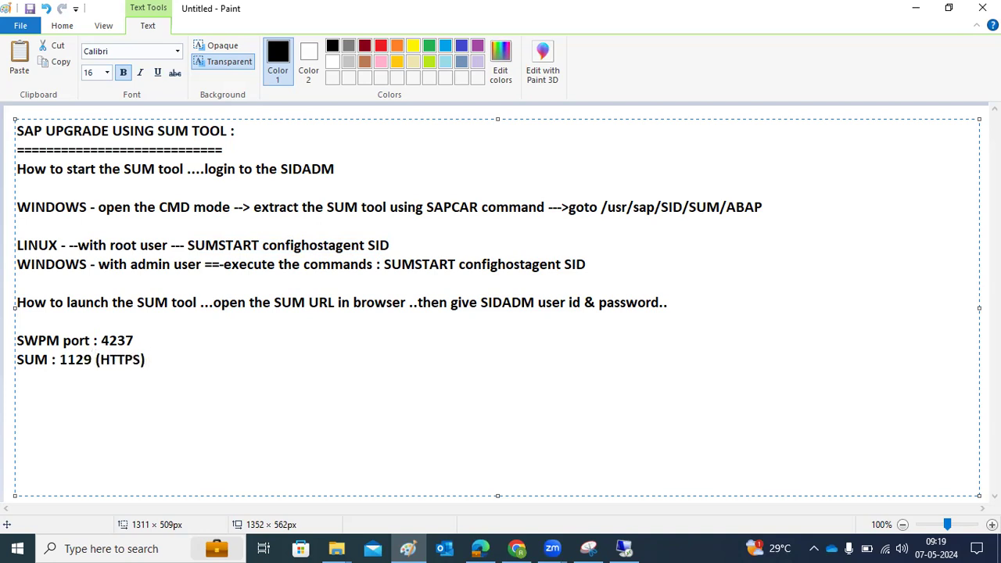
text(1128(HTTP))
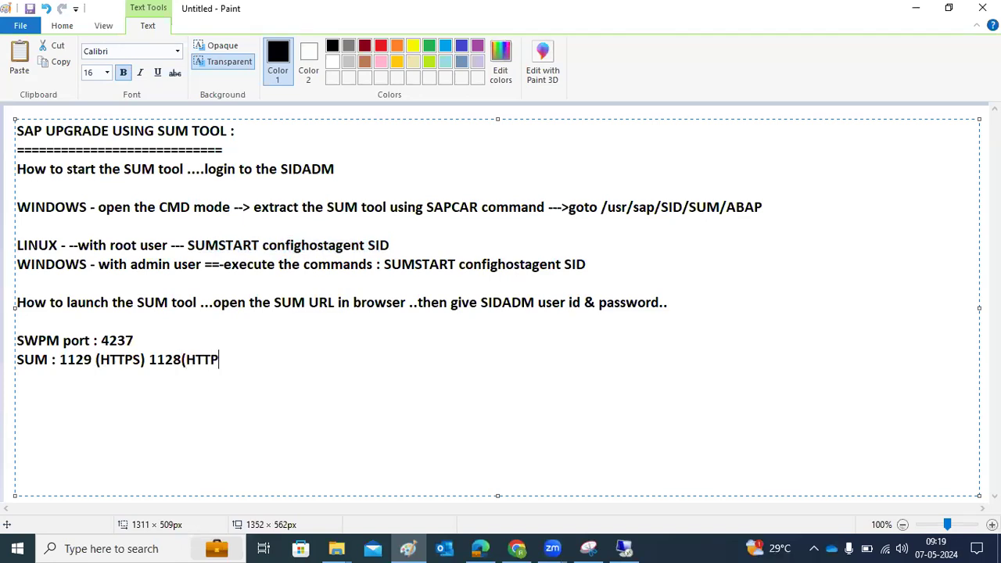
click(624, 549)
Highlight the port and Instance Number request, then minimize Chrome to reveal the Command Prompt
drag(246, 38, 258, 38)
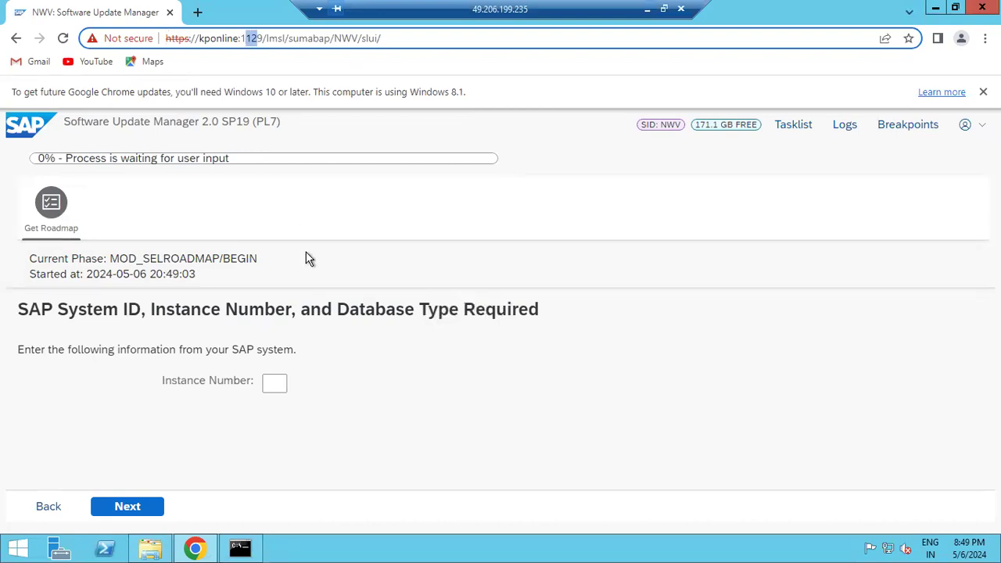
click(142, 349)
drag(142, 349, 278, 361)
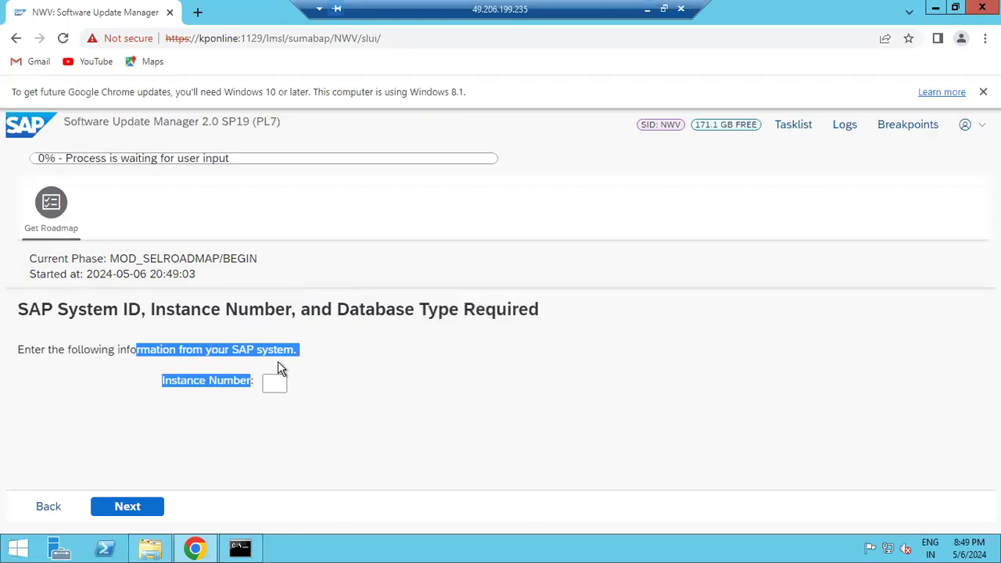
click(275, 382)
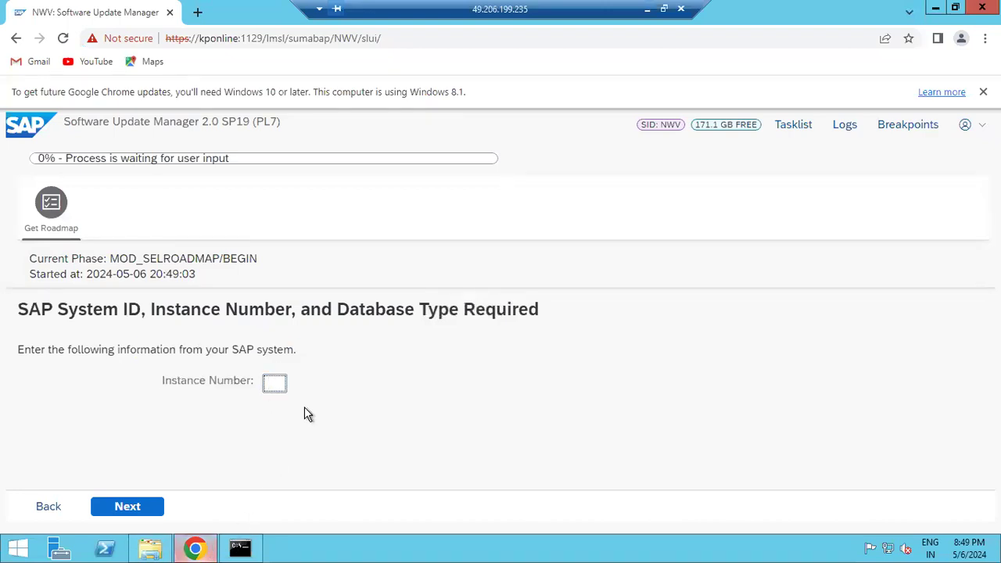
click(195, 548)
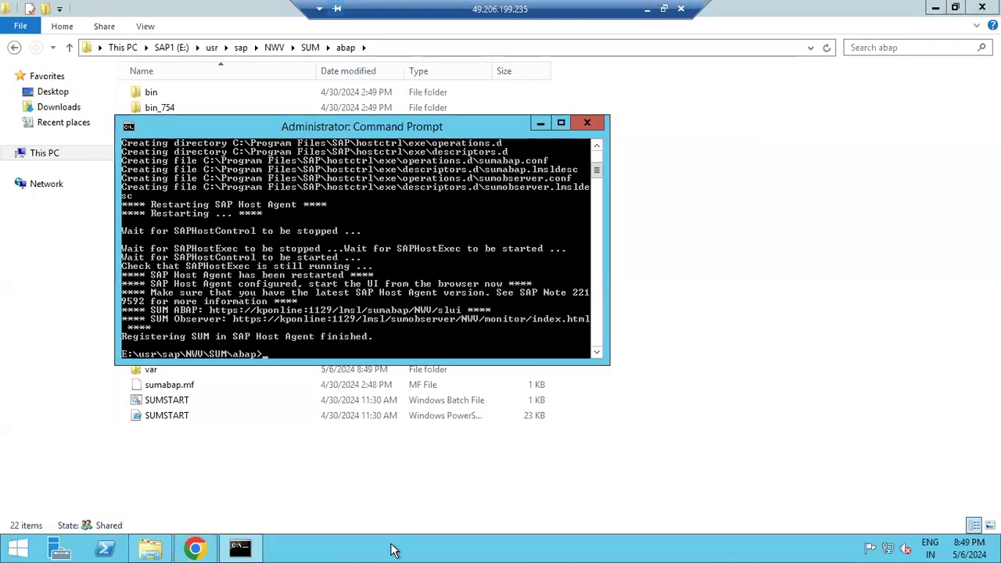
Show the desktop, launch SAP Management Console as administrator and expand the NWV system
right_click(393, 546)
click(428, 485)
double_click(192, 186)
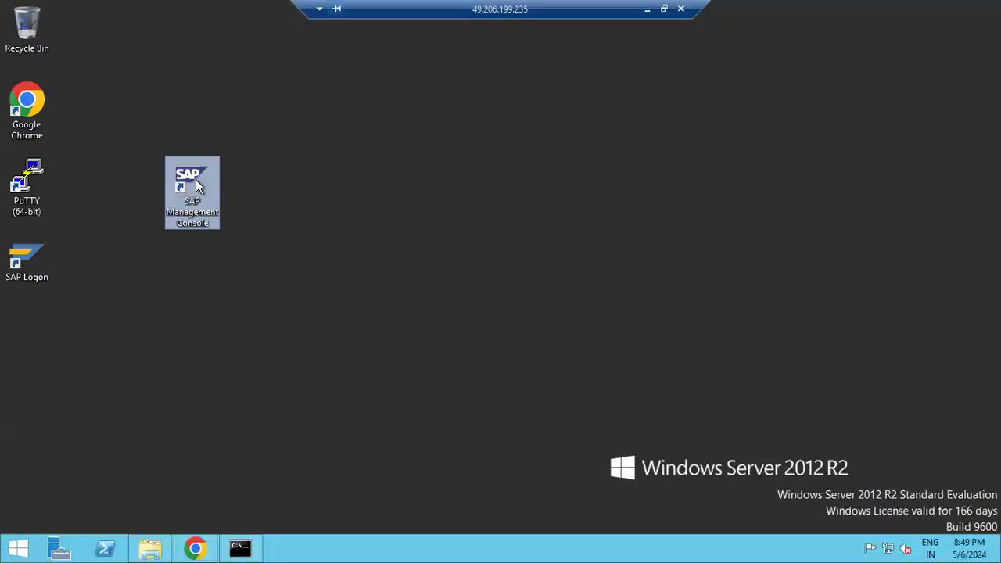
click(559, 304)
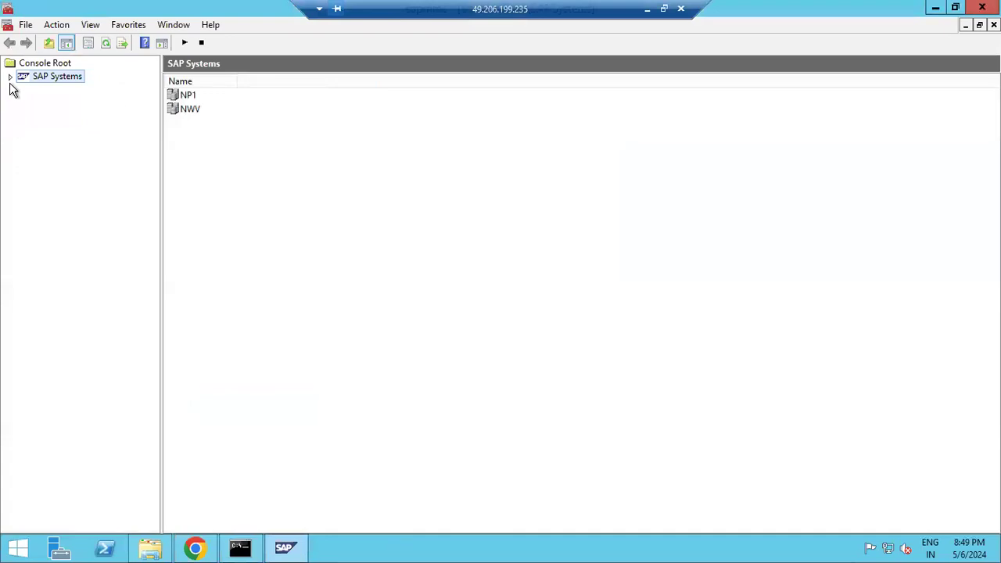
click(11, 77)
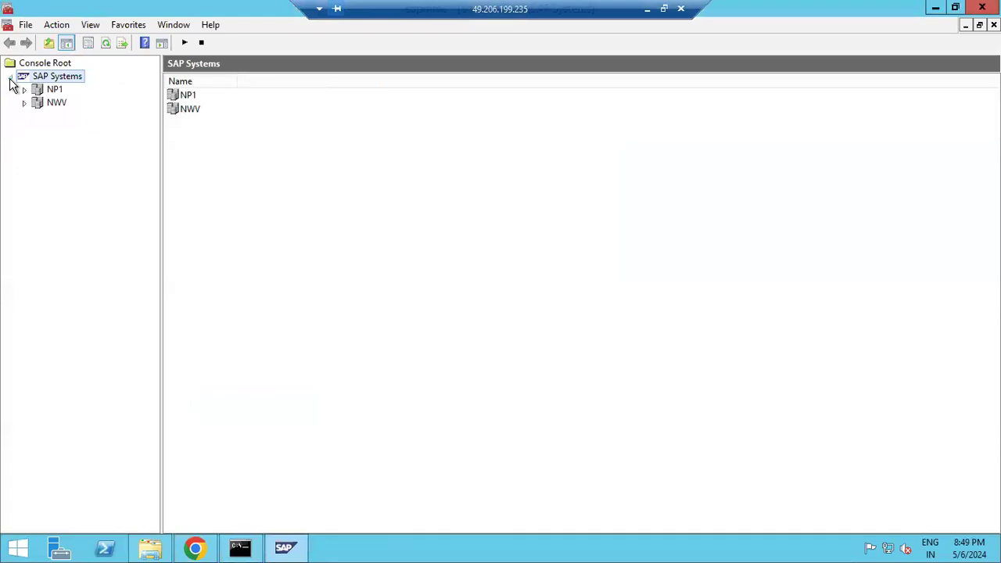
click(24, 103)
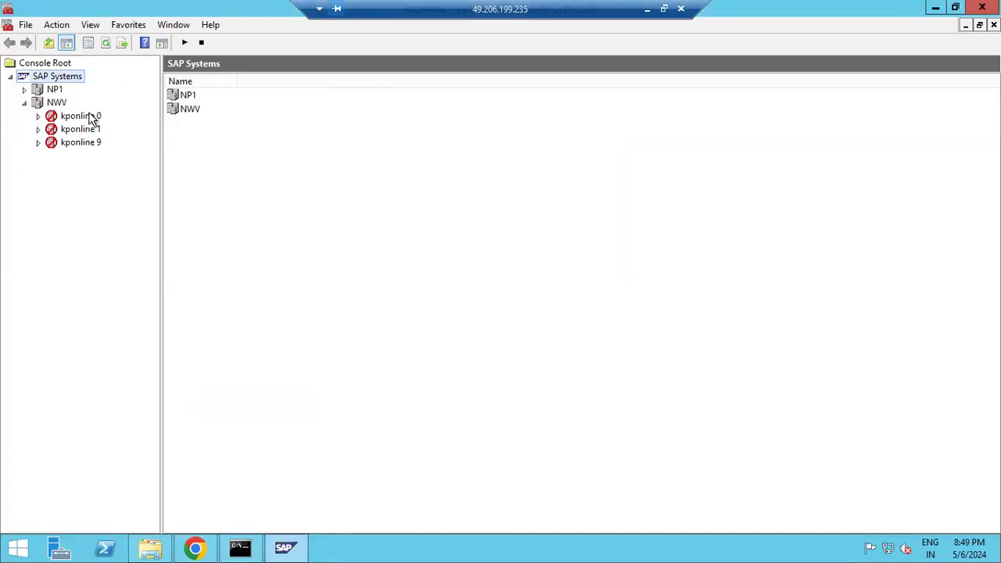
Submit instance number 00 in SUM, then recheck and collapse NWV in the console
click(289, 550)
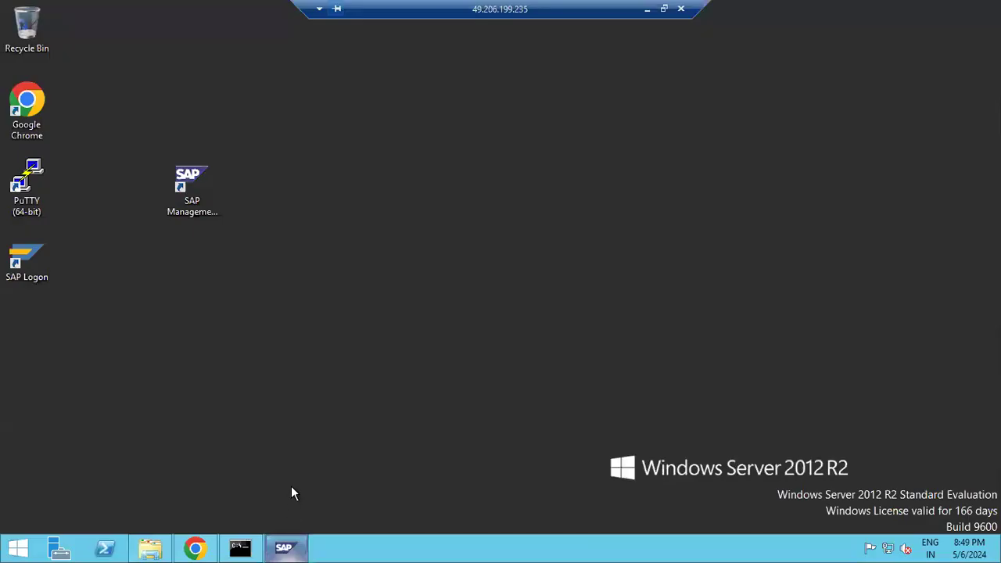
click(195, 549)
text(00)
click(135, 509)
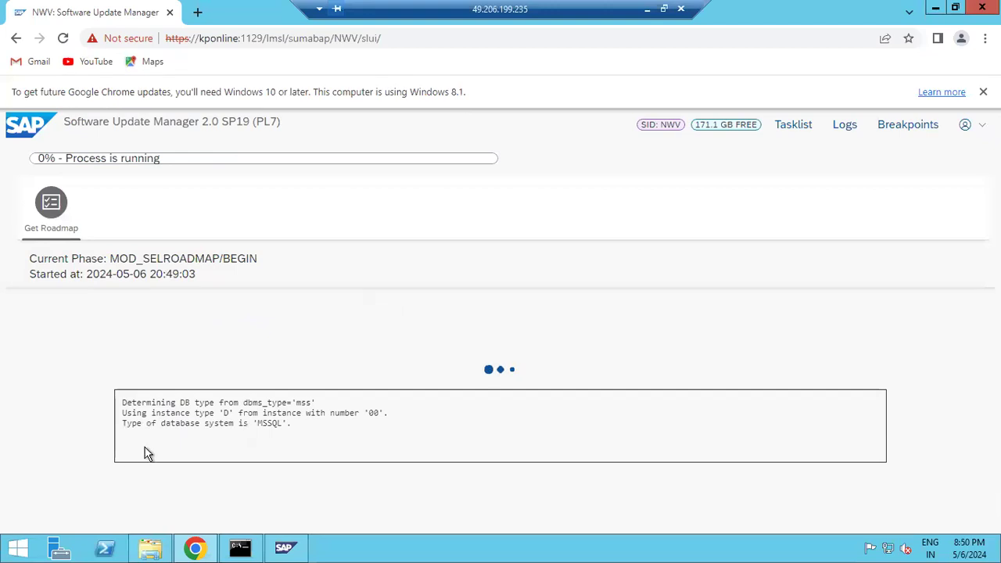
click(281, 549)
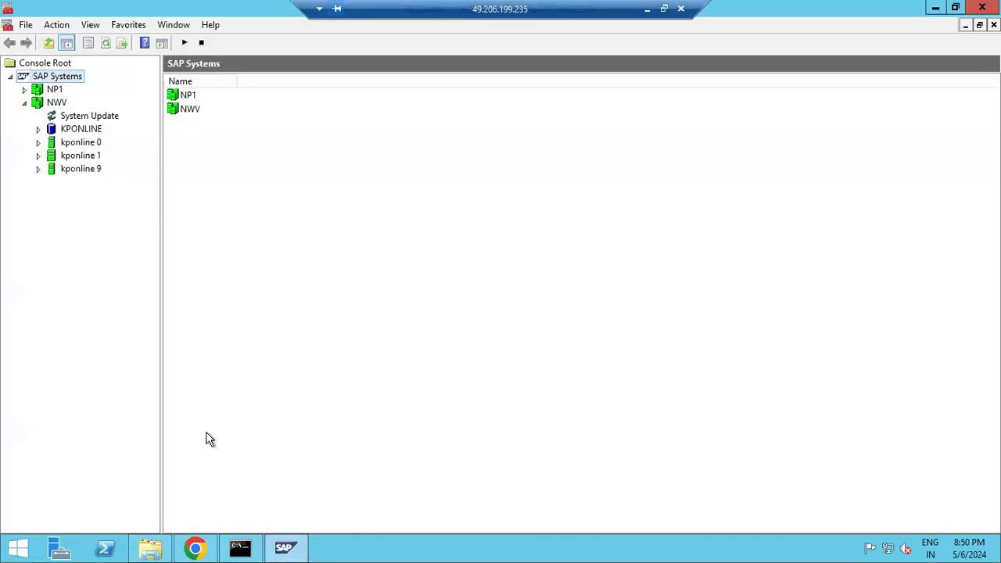
click(24, 103)
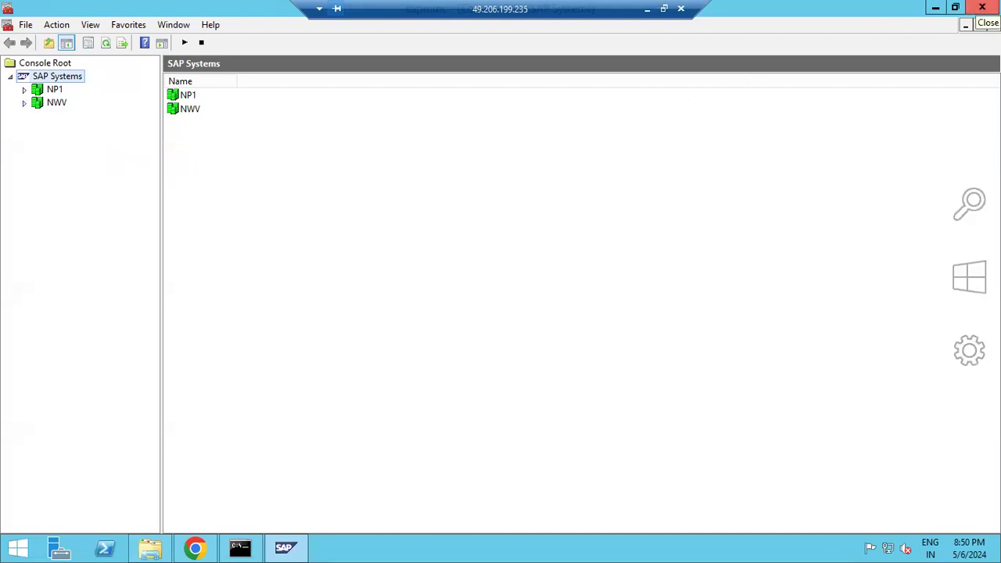
Close the console, review the stack configuration file scenario and try continuing without a stack file
click(983, 7)
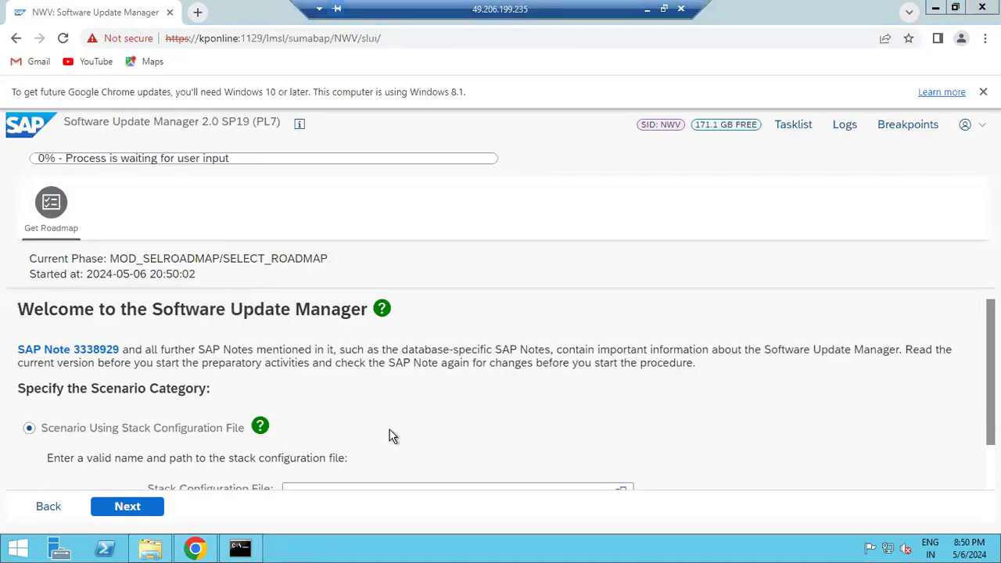
drag(118, 310, 368, 311)
click(428, 405)
scroll(427, 403, down, 1)
drag(82, 375, 244, 371)
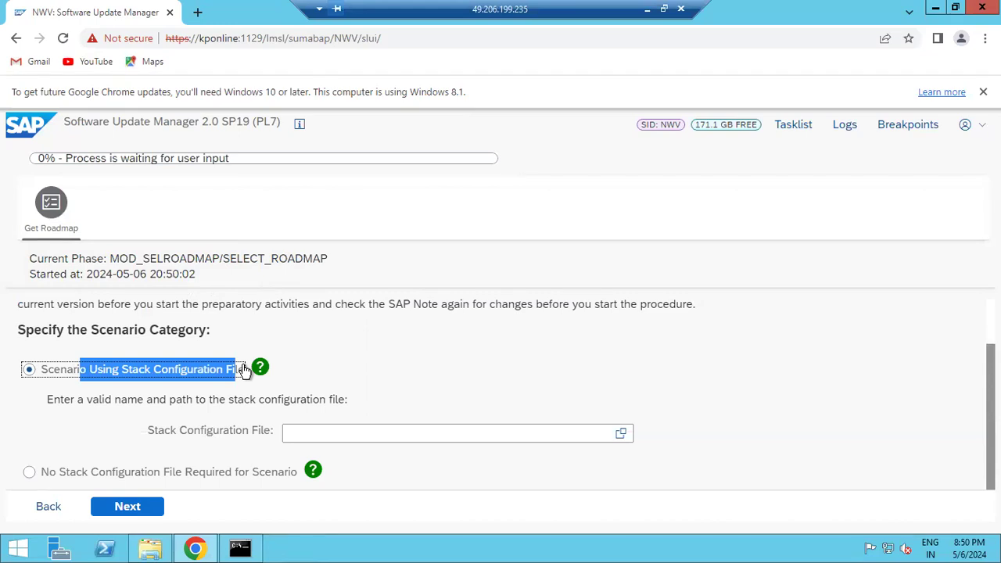
click(619, 434)
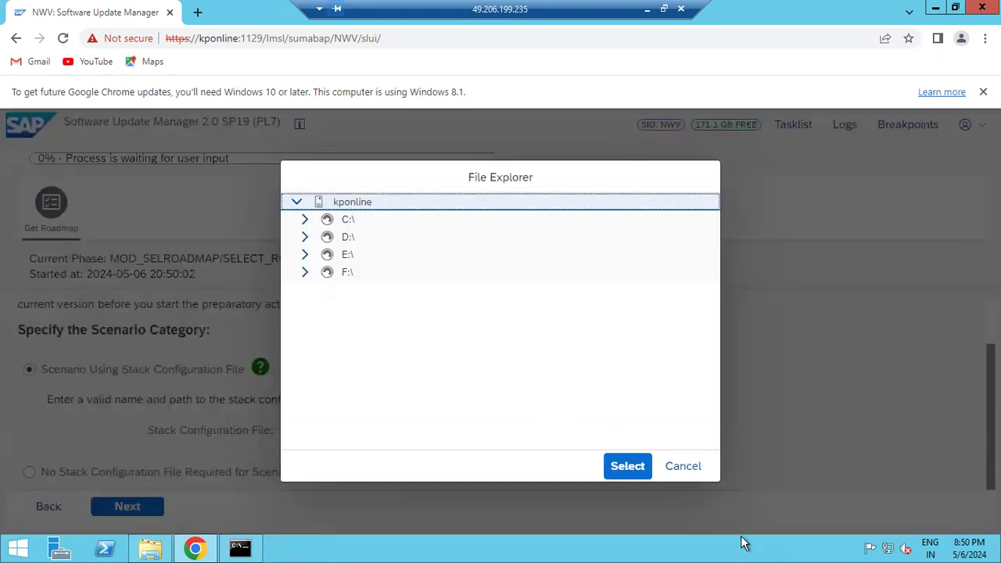
click(700, 469)
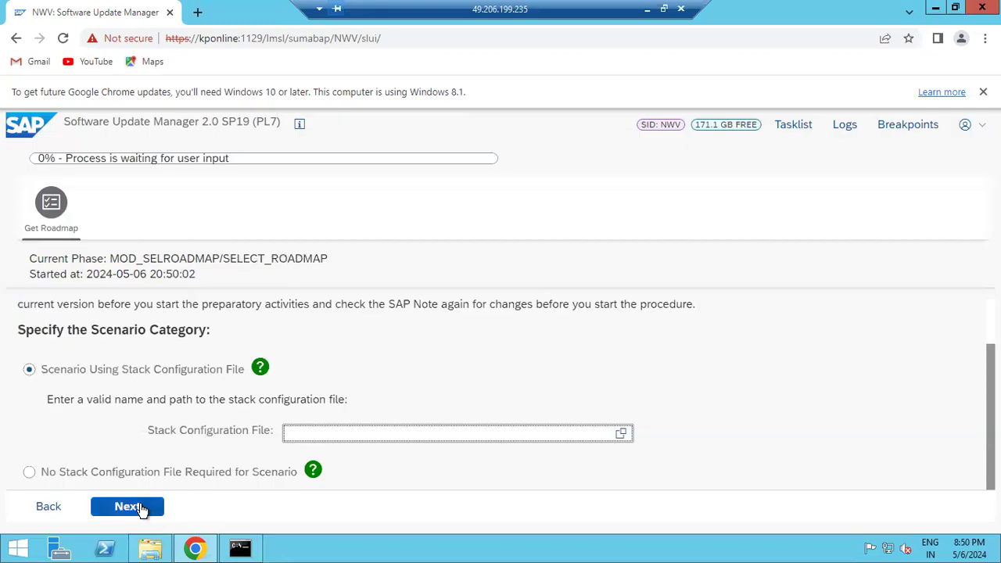
click(139, 509)
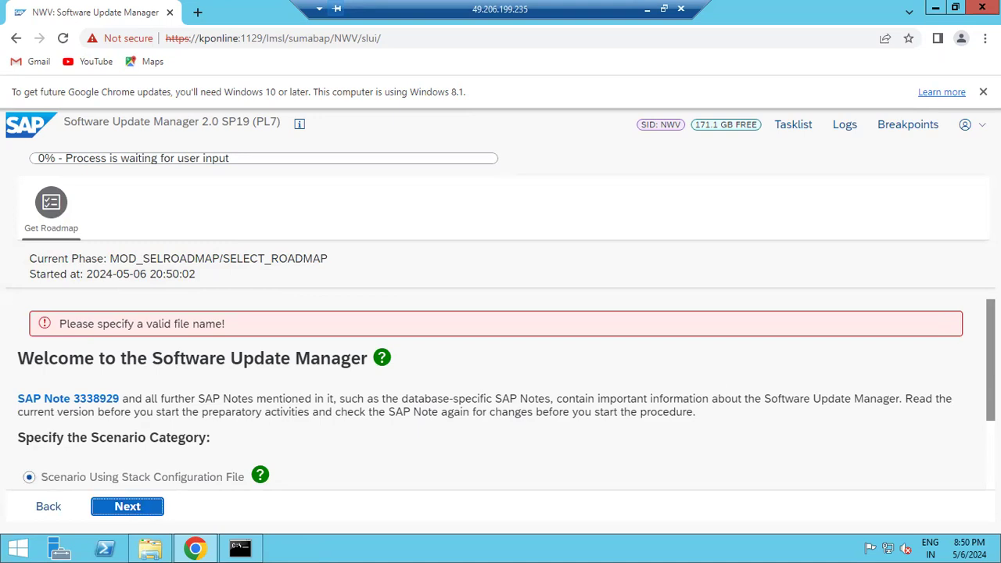
scroll(501, 395, down, 2)
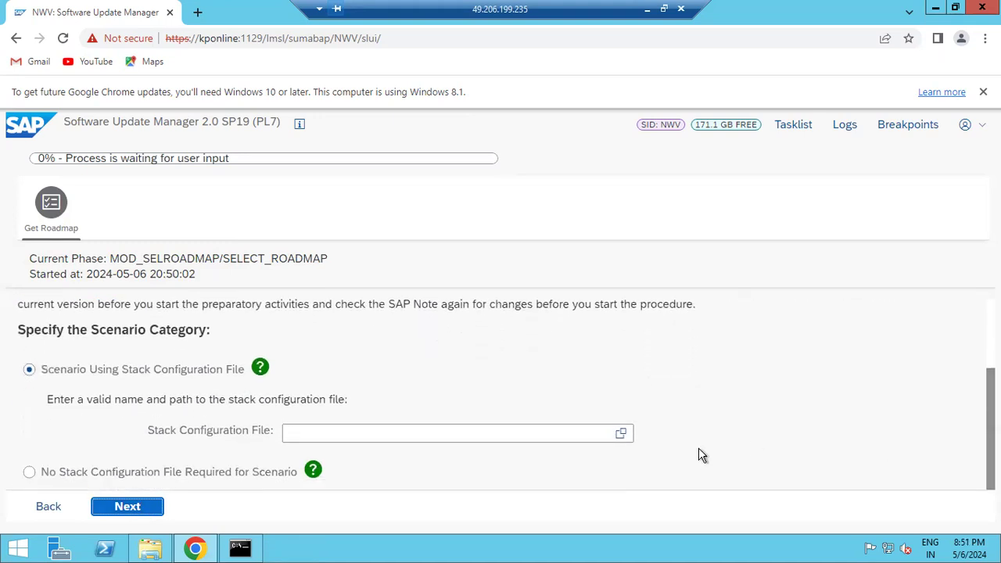
click(621, 433)
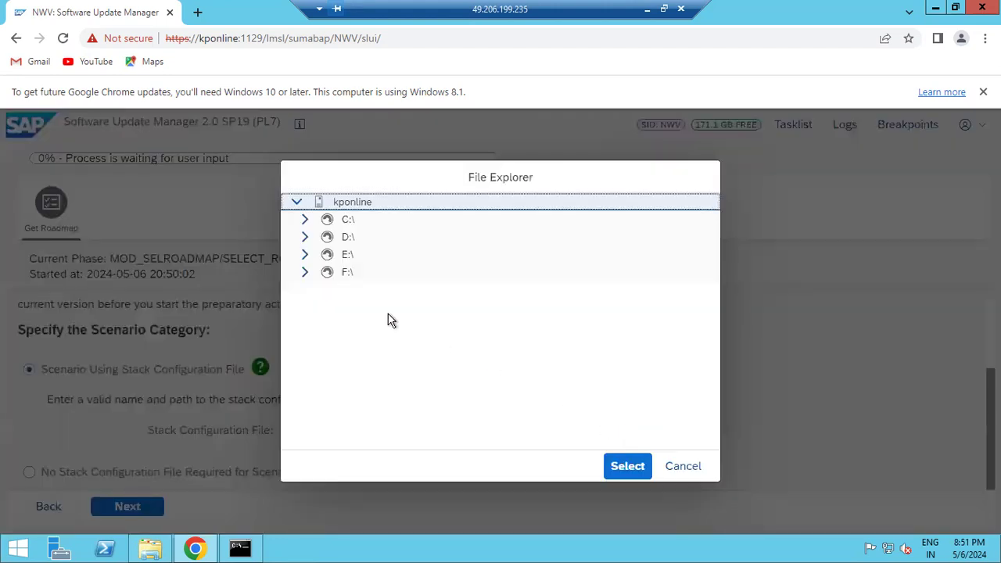
click(306, 273)
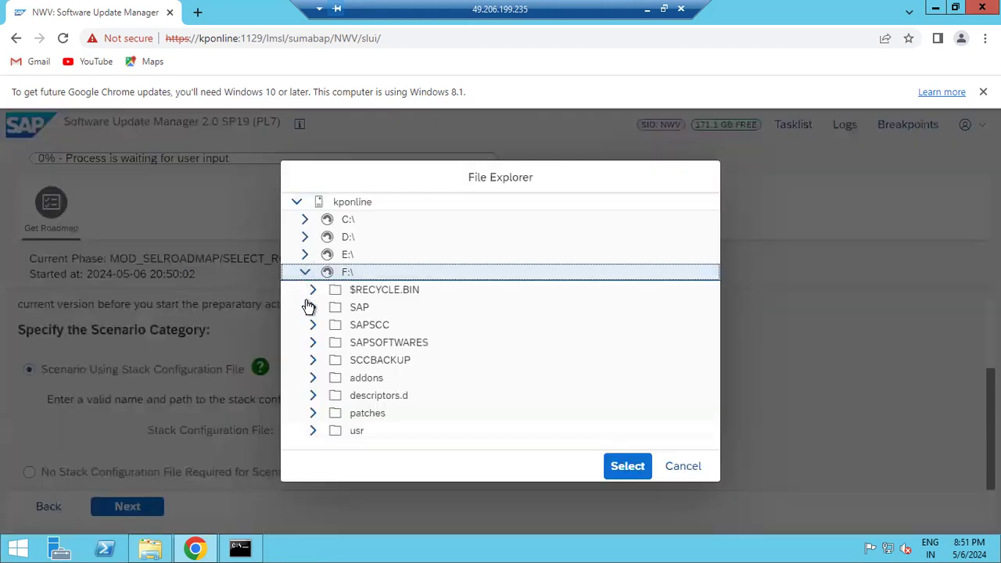
click(315, 413)
click(408, 425)
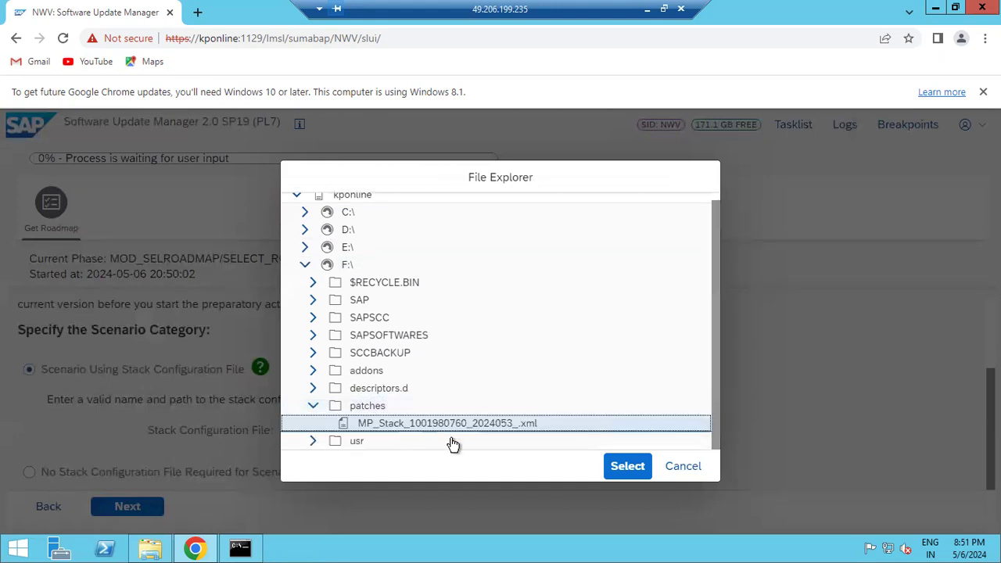
click(615, 467)
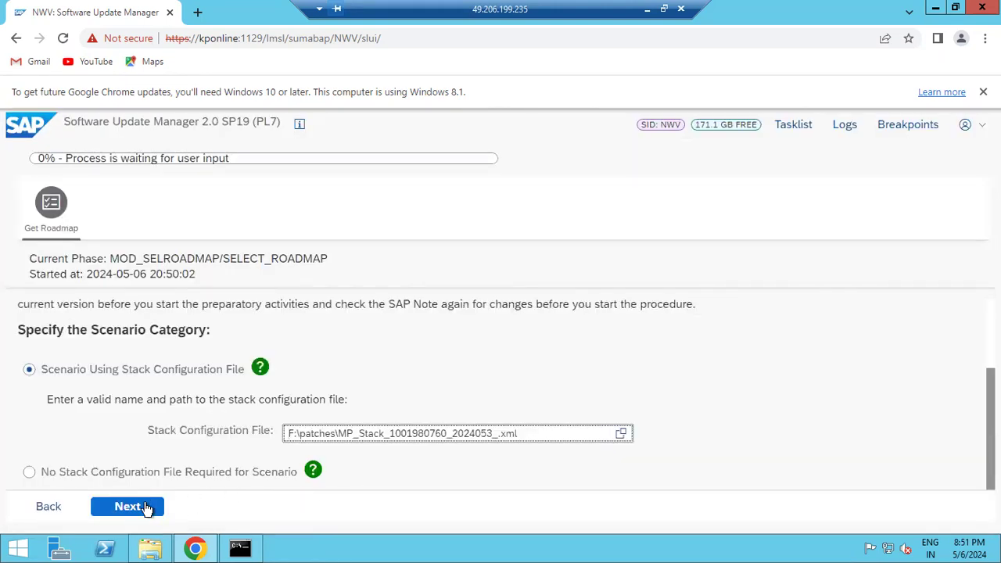
click(106, 509)
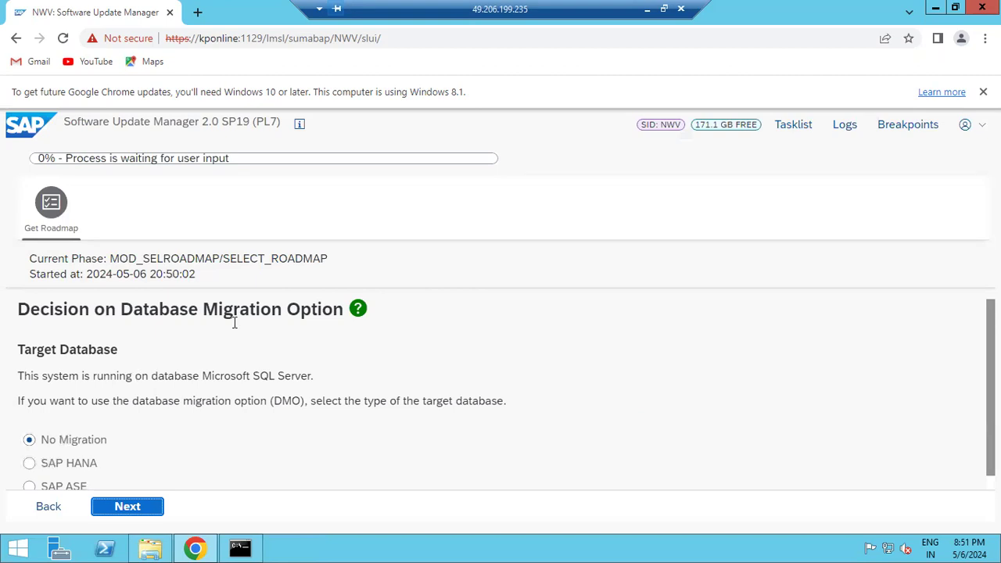
Review the current database notes and continue with No Migration selected
drag(117, 377, 347, 383)
drag(96, 400, 256, 401)
scroll(178, 448, down, 1)
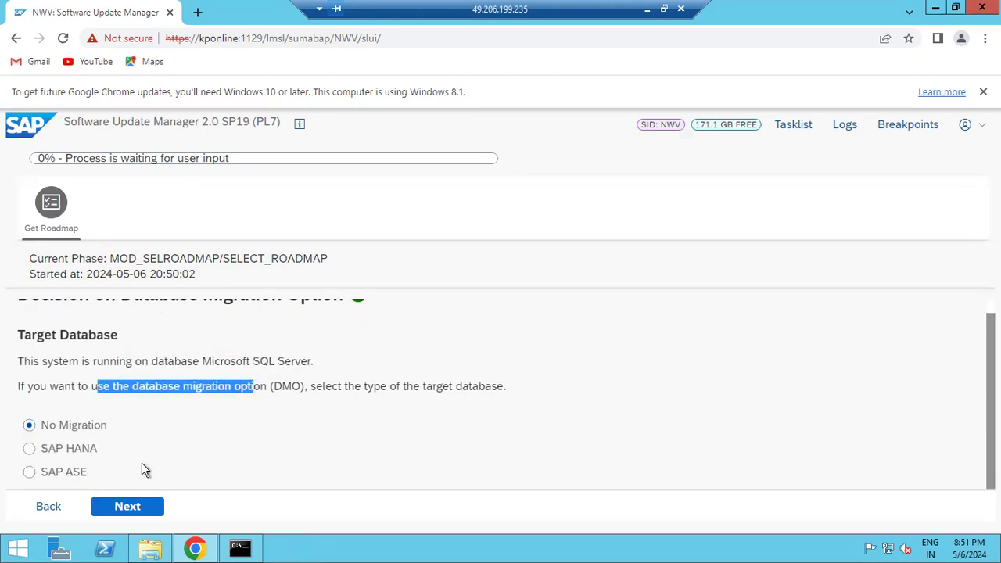
click(139, 509)
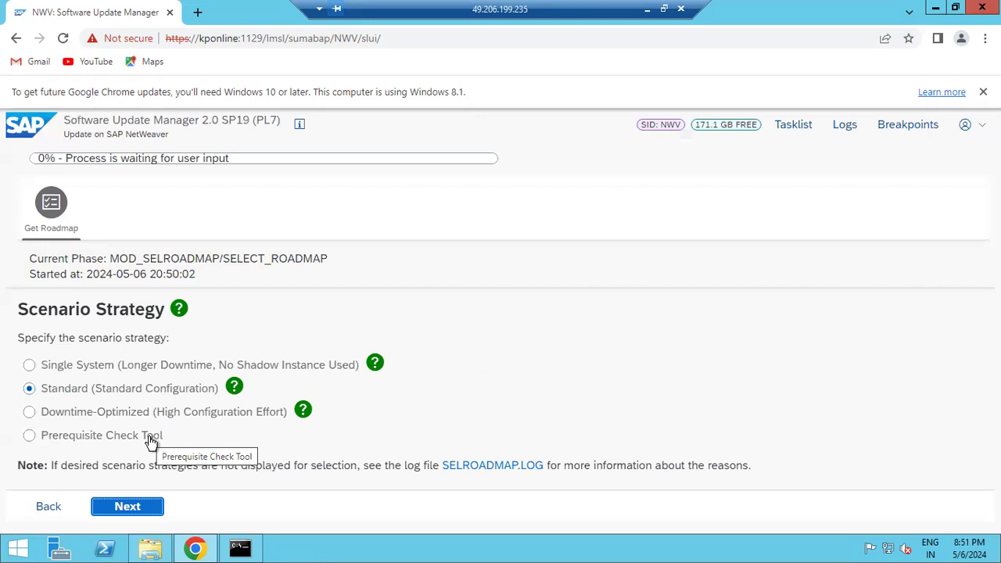
click(111, 366)
click(106, 391)
click(100, 374)
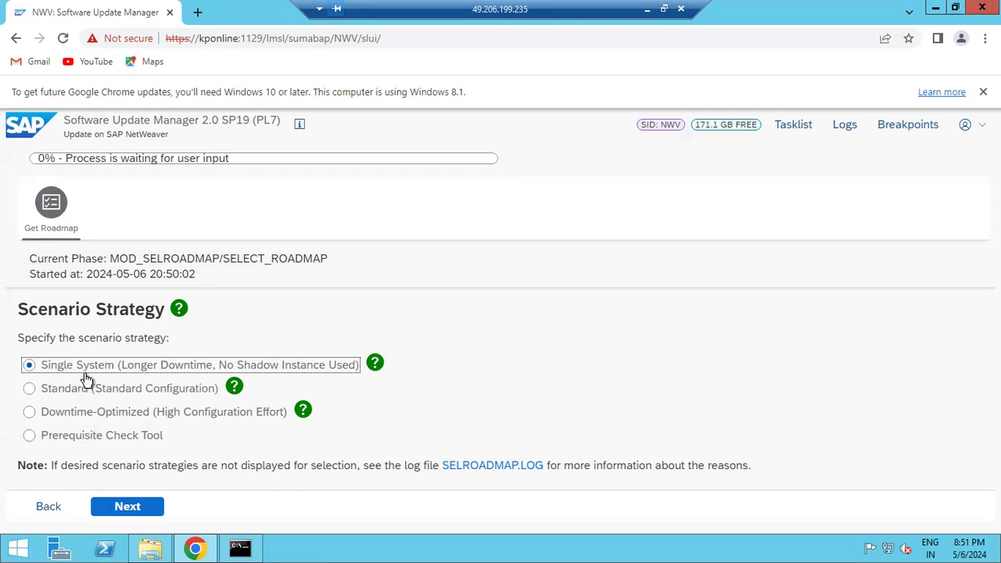
click(78, 388)
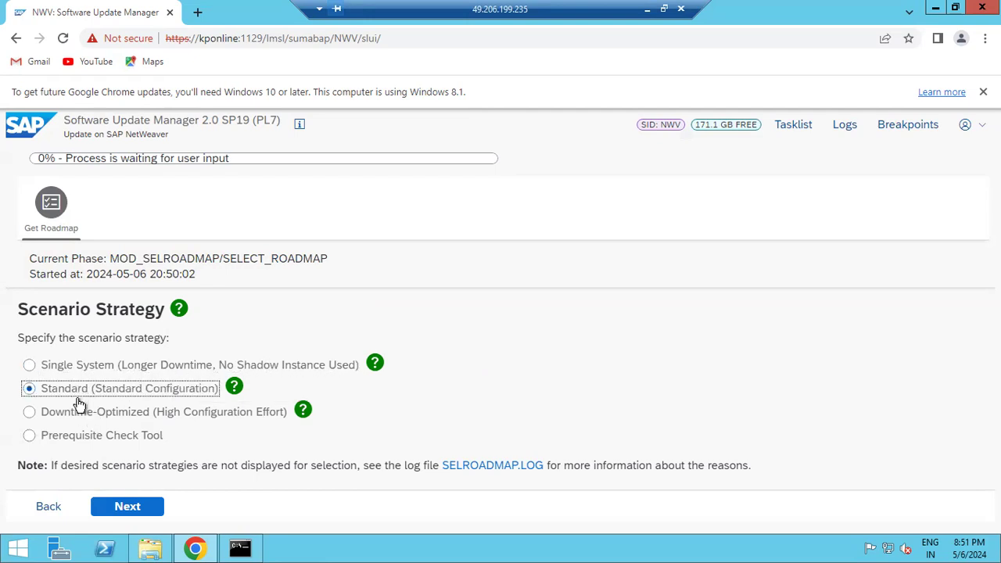
click(78, 414)
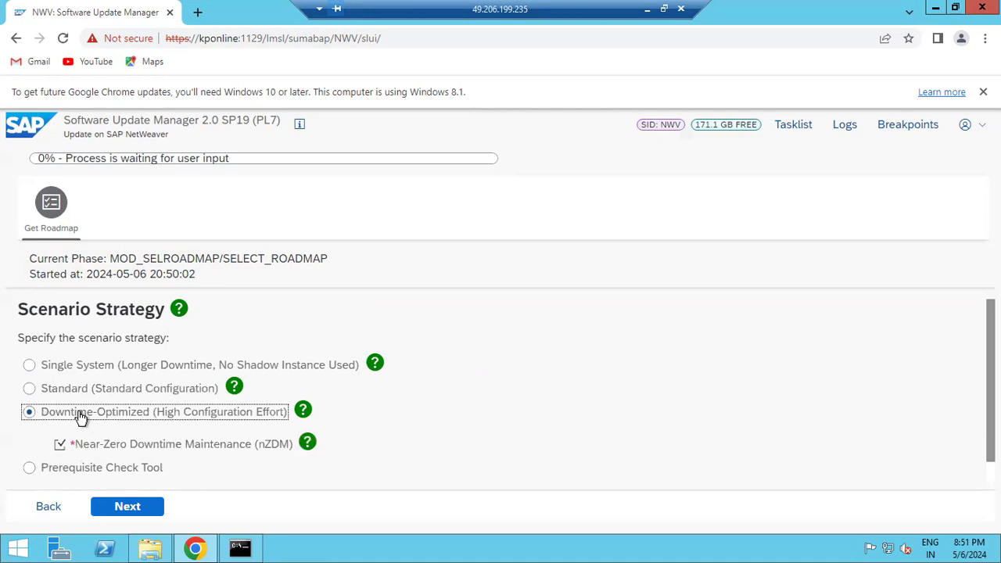
click(110, 370)
click(90, 391)
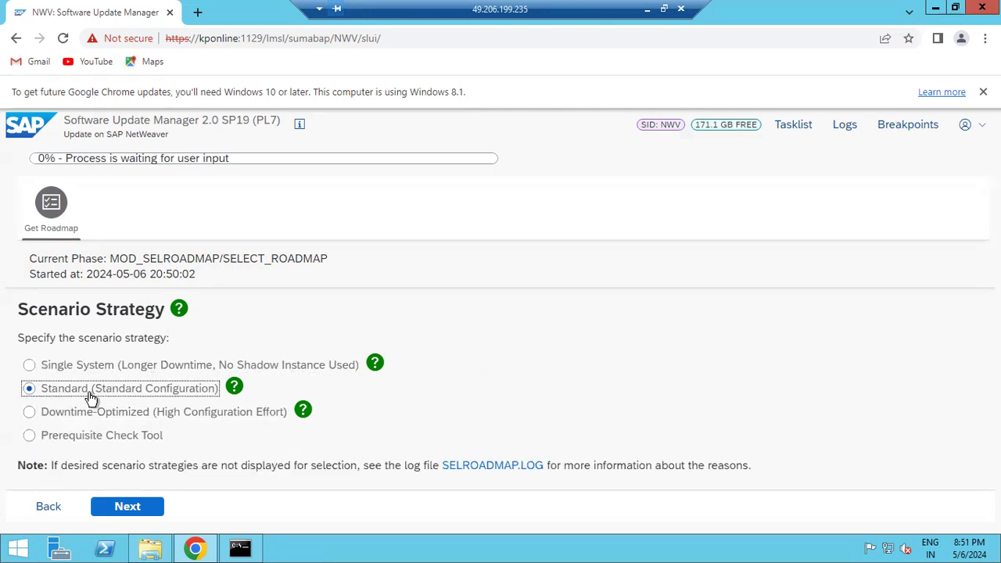
Add a Paint text box reading 'SCENARIOS:' with 1)SINGLE 2)STD 3)ADVANCE beside the port notes
click(647, 9)
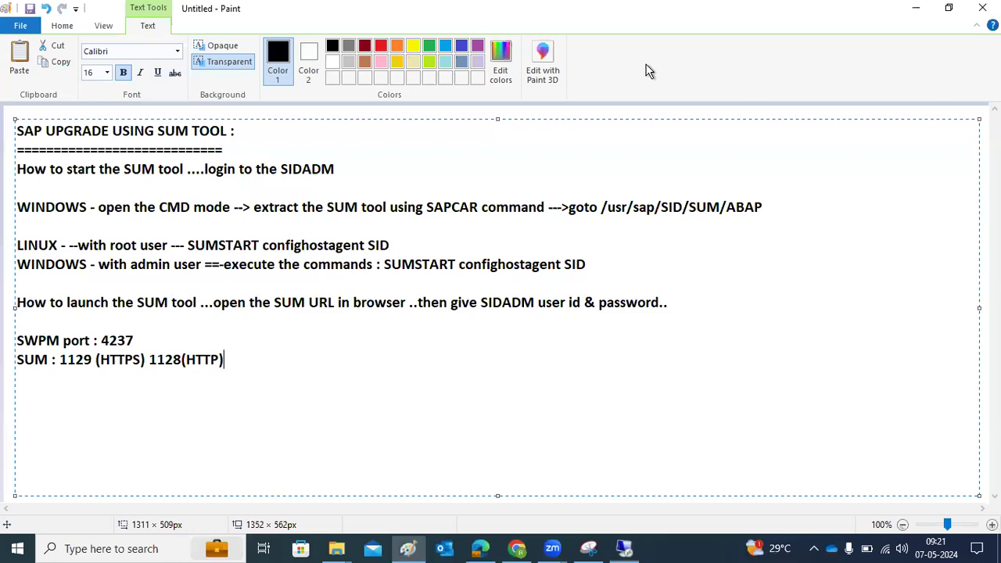
key(Return)
click(985, 320)
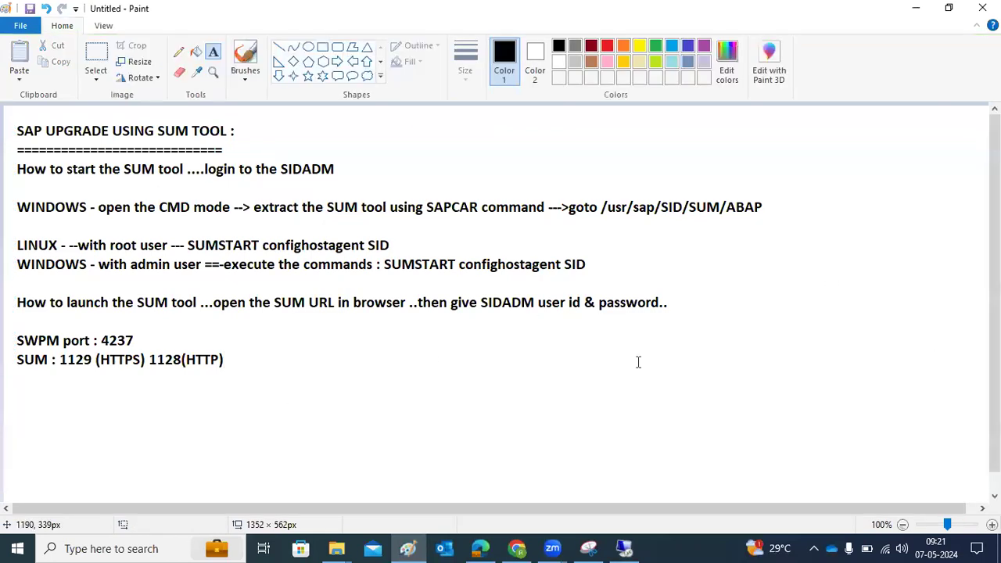
drag(268, 319, 830, 494)
text(SCENA)
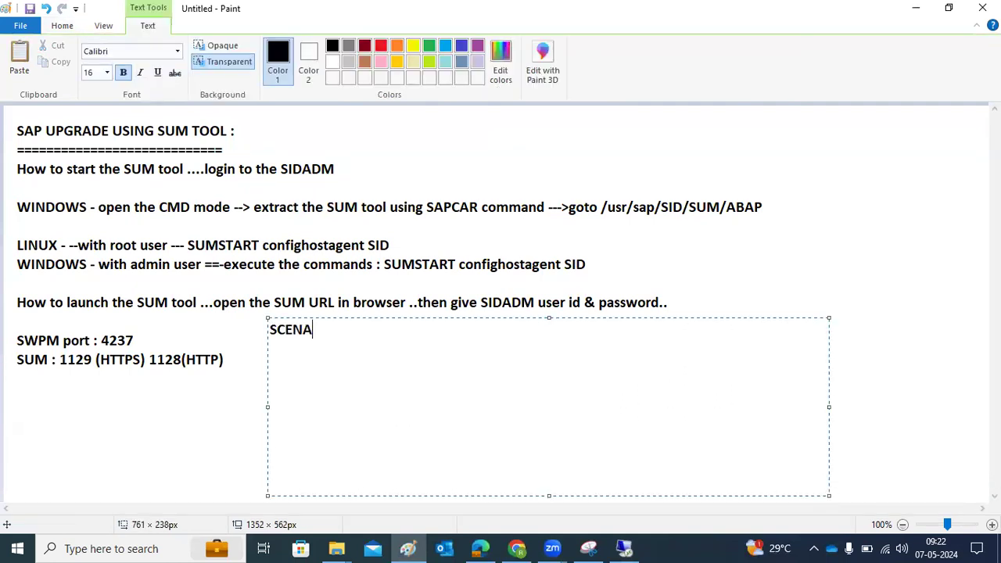
text(RIOS:)
key(Return)
text(1)SINGLE )
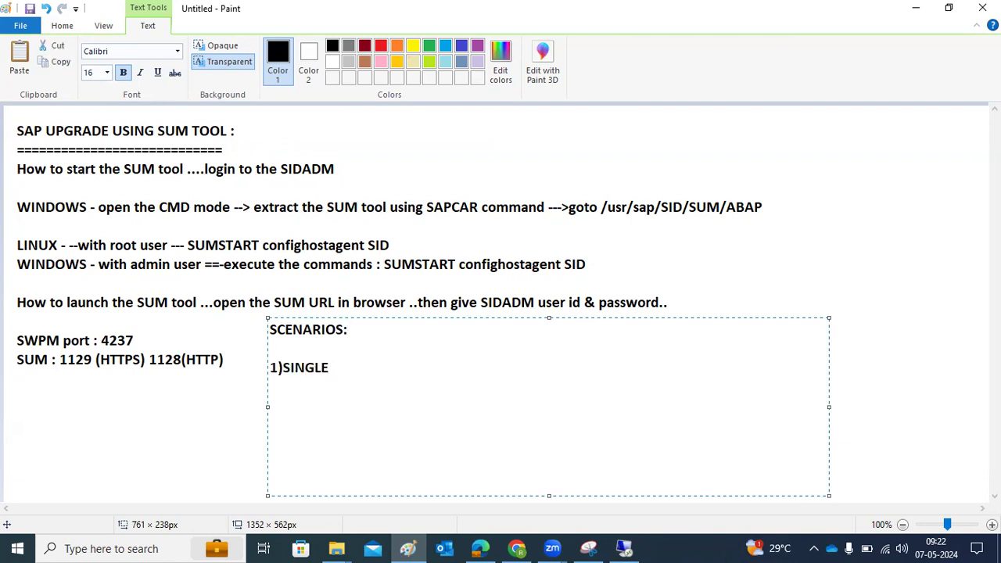
text(2)STD)
text(3)ADVANCED)
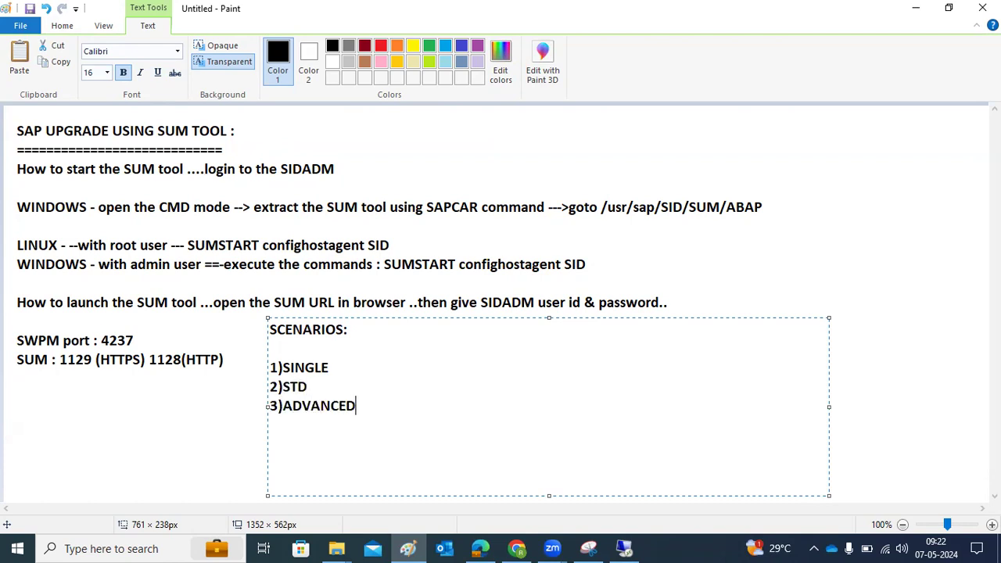
Choose the Single System strategy in SUM, then finish the scenarios text in Paint
click(624, 549)
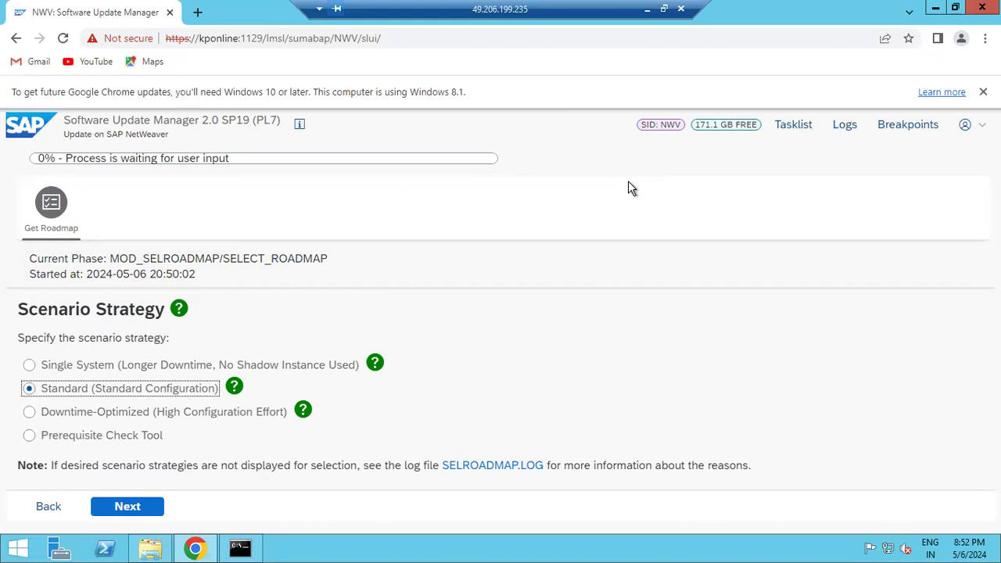
click(47, 371)
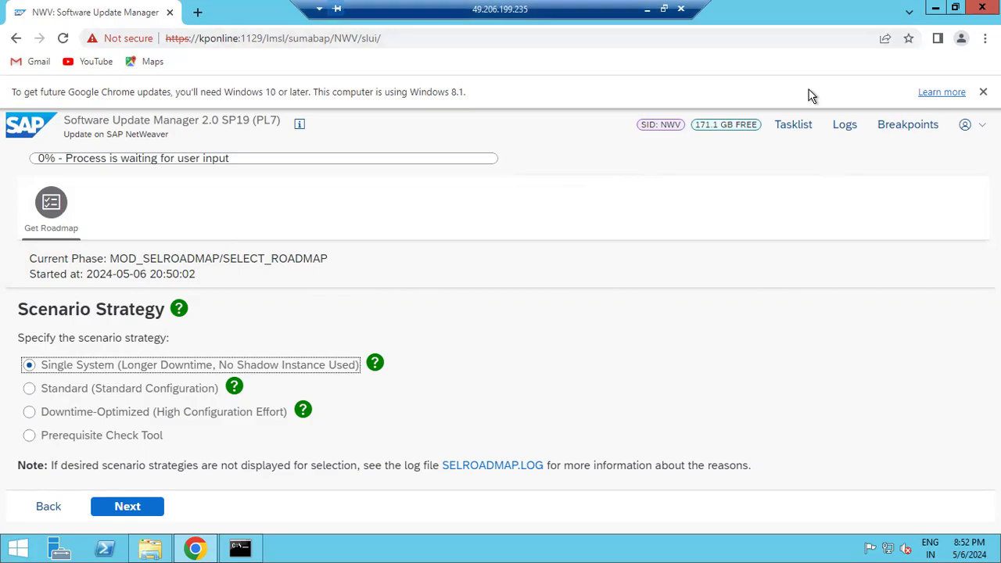
click(648, 9)
click(811, 230)
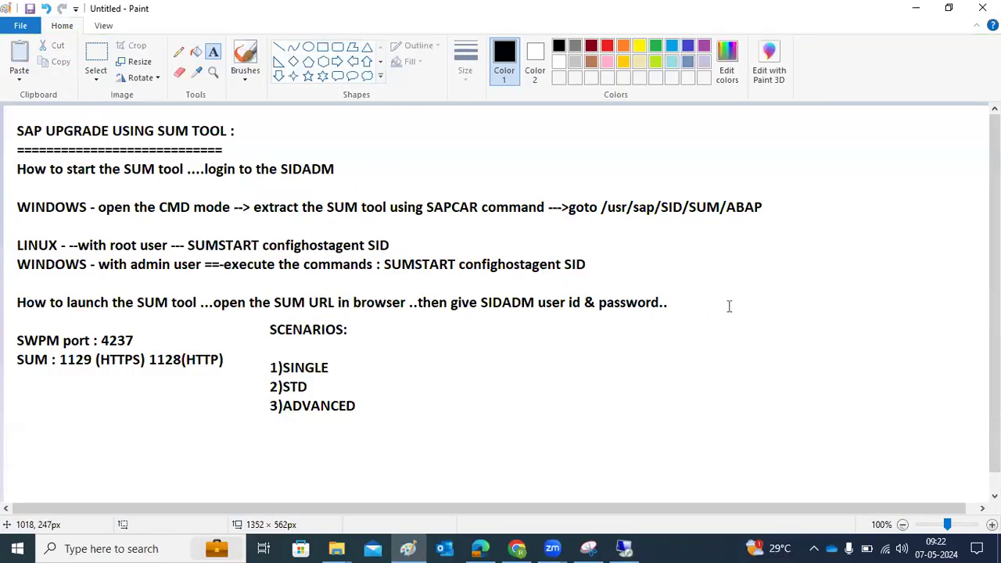
Draw a black box right of the scenarios list and label it 'NWV'
click(322, 47)
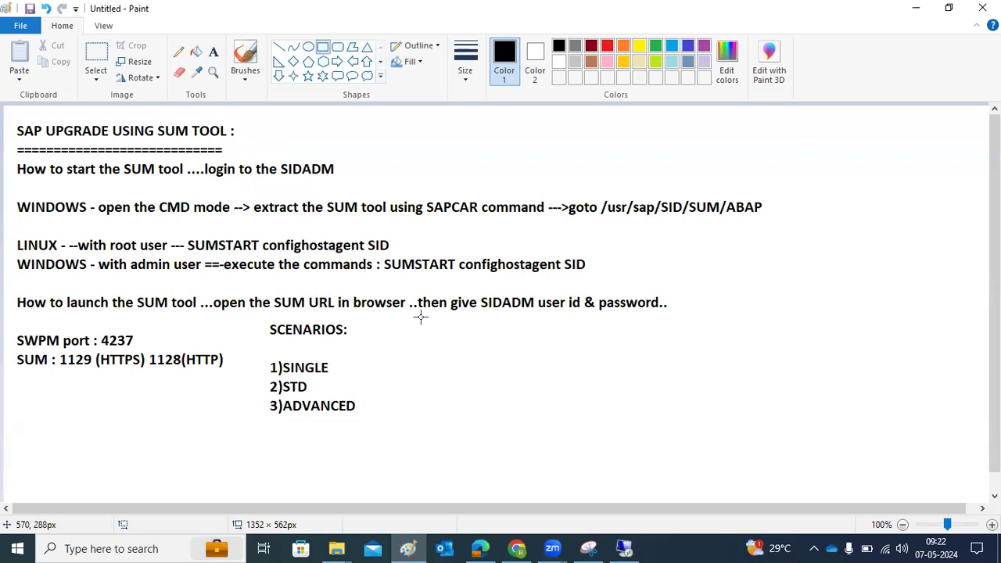
drag(420, 316, 584, 465)
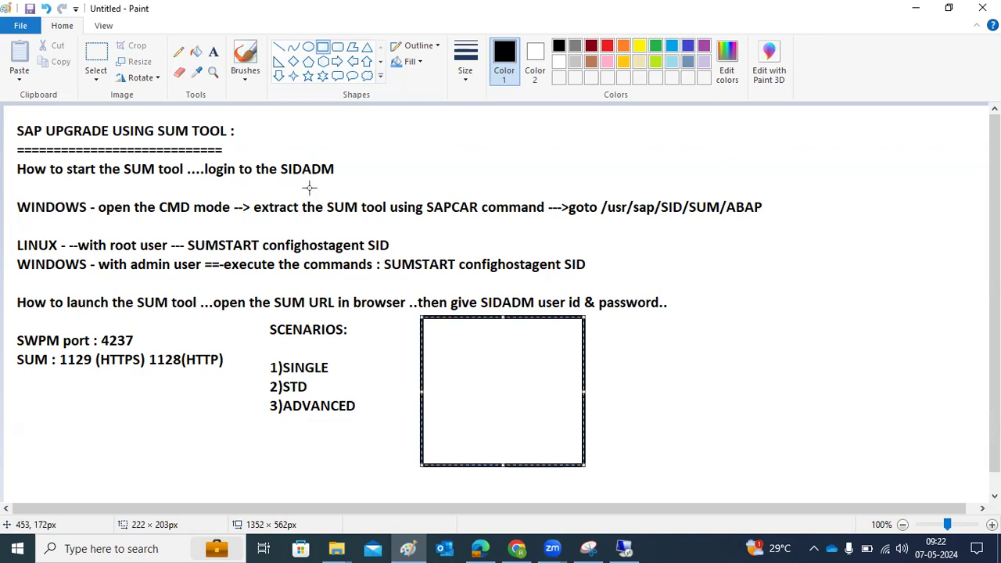
click(212, 52)
click(459, 386)
text(NWV)
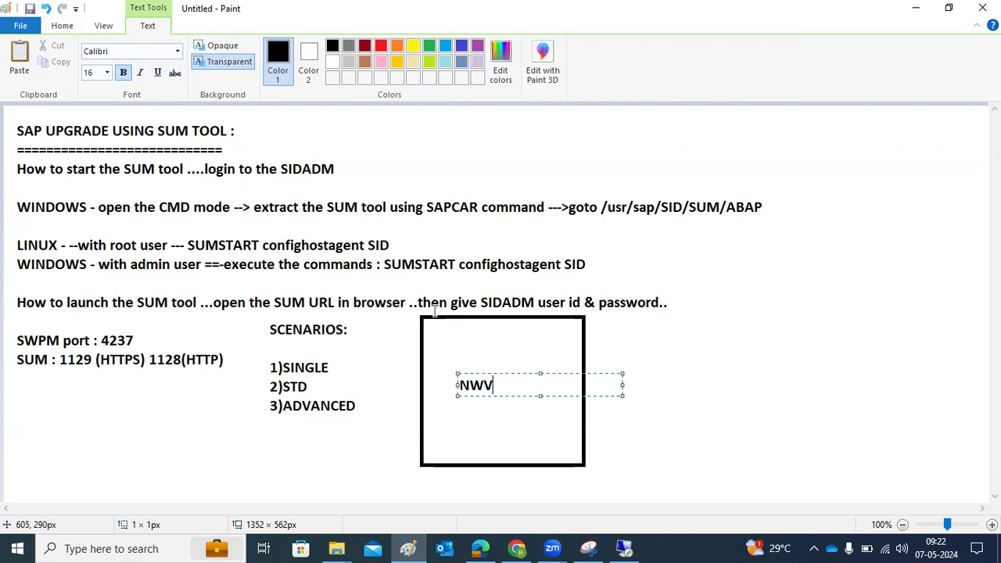
click(438, 312)
Draw a purple box right of the NWV box labelled 'SHD NWV system'
click(308, 46)
click(322, 46)
click(703, 45)
drag(668, 315, 839, 461)
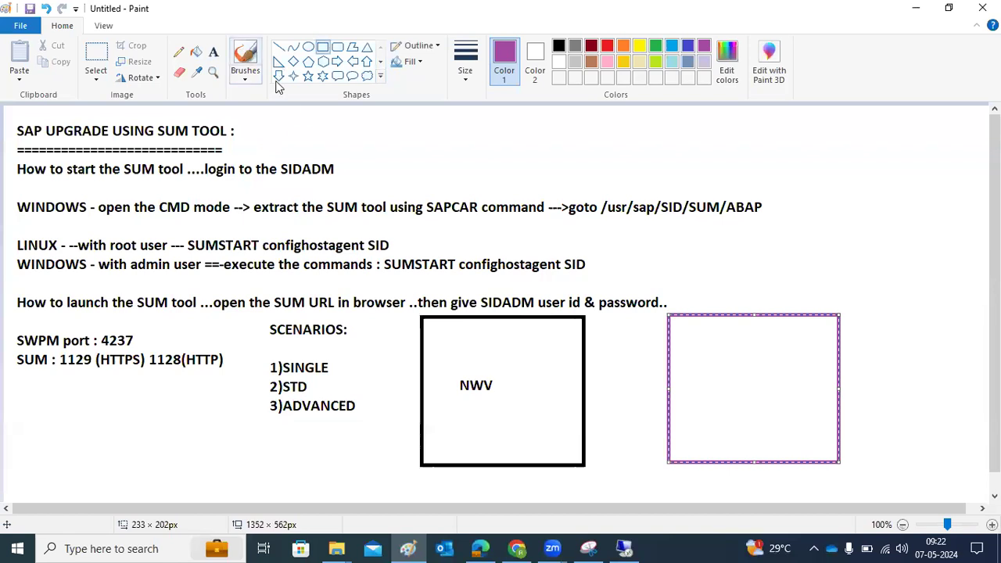
click(212, 52)
click(688, 380)
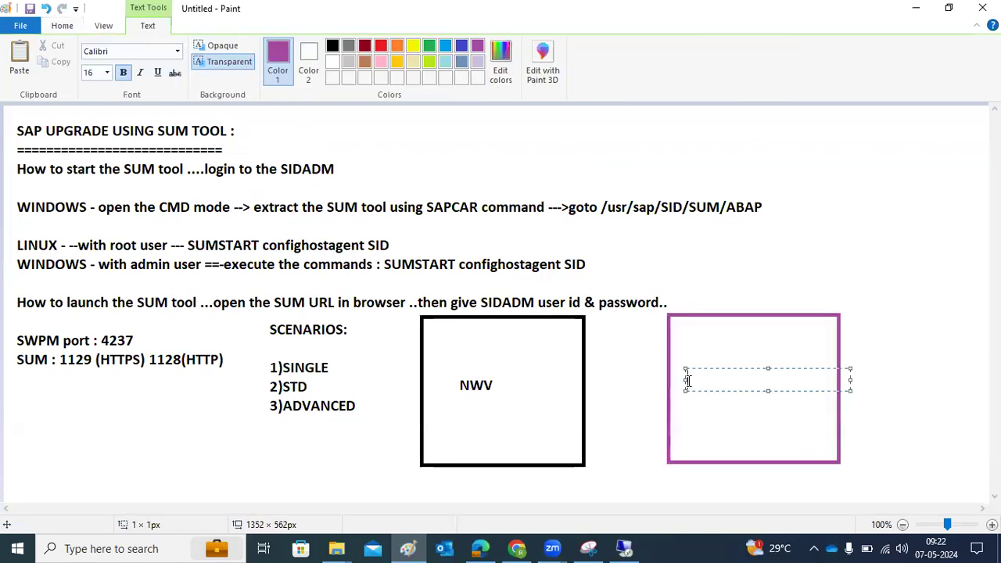
text(SHD NWV system)
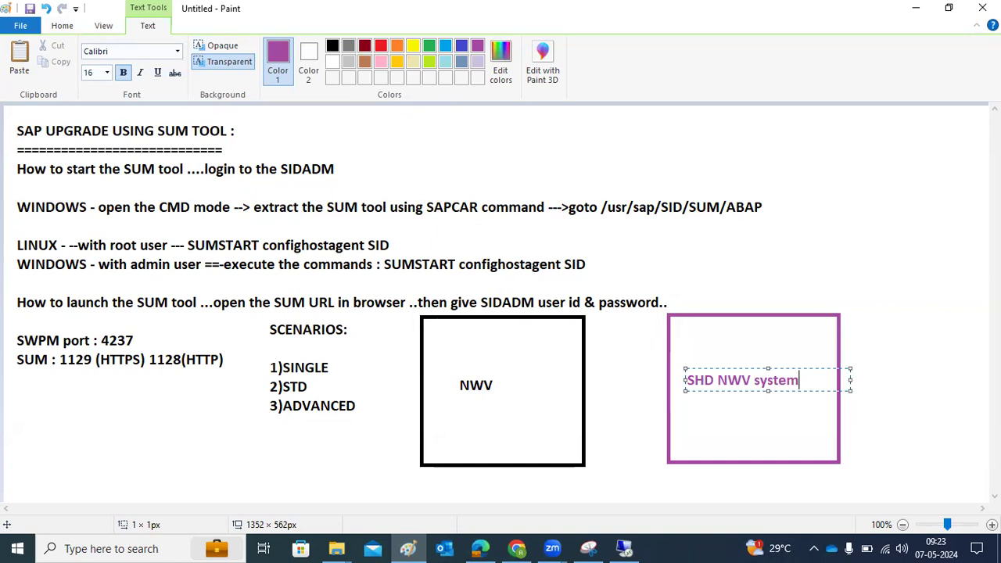
click(405, 399)
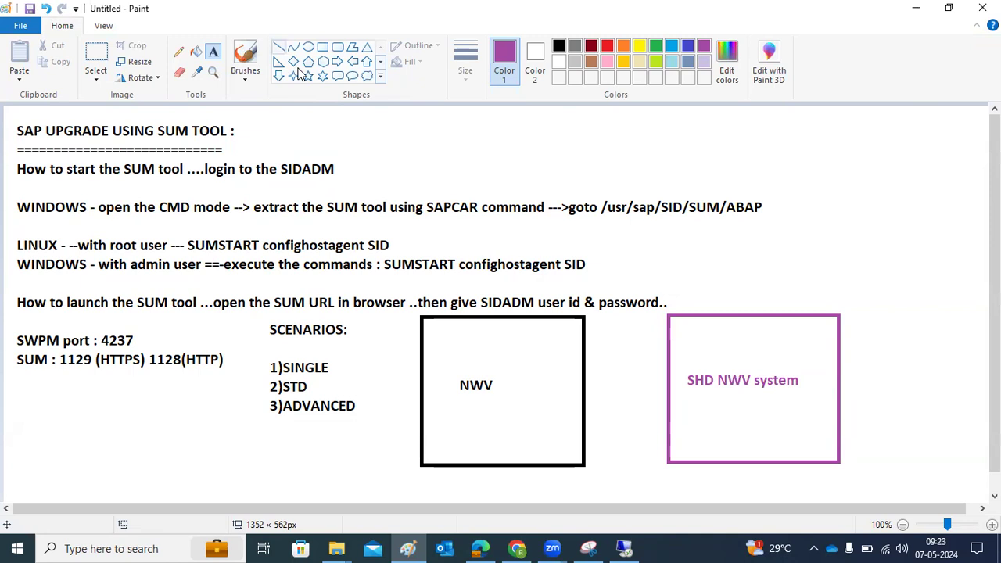
Draw purple lines underlining the shadow box label and linking it to the NWV box
click(278, 47)
mouse_move(627, 451)
mouse_down()
mouse_move(495, 381)
mouse_move(630, 446)
mouse_move(747, 400)
mouse_up()
drag(688, 394, 802, 393)
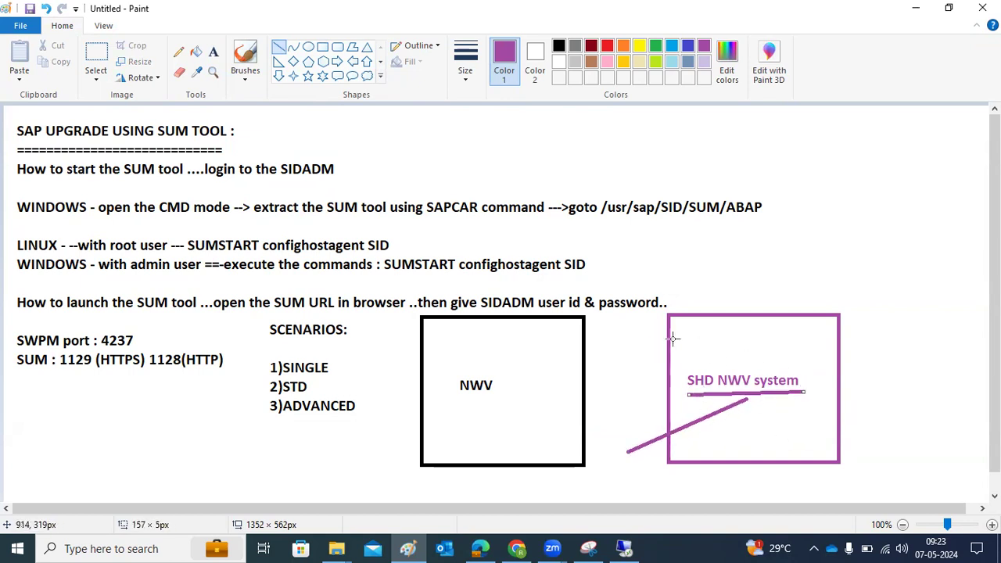
mouse_move(710, 351)
mouse_down()
mouse_move(542, 379)
mouse_move(543, 364)
mouse_move(542, 380)
mouse_up()
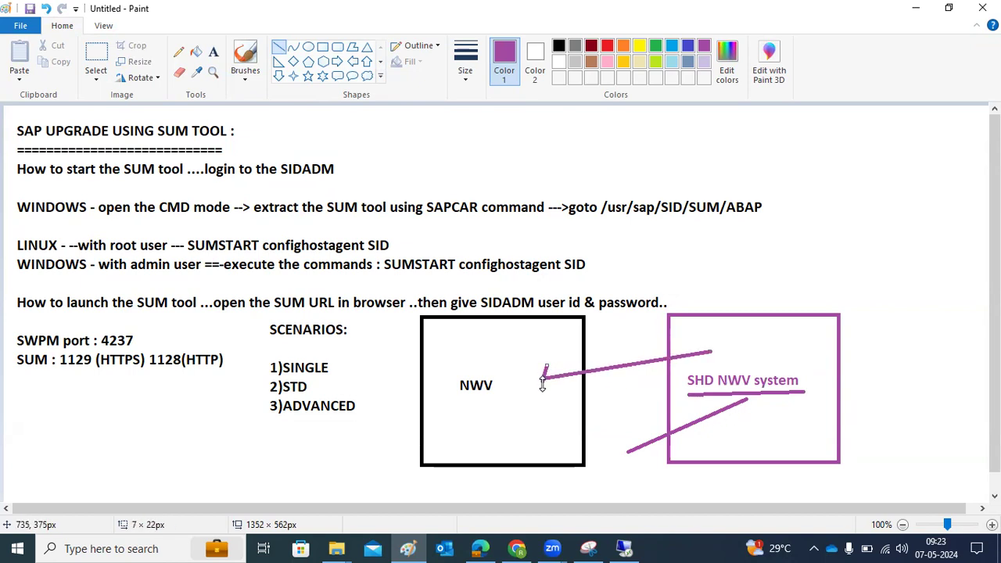
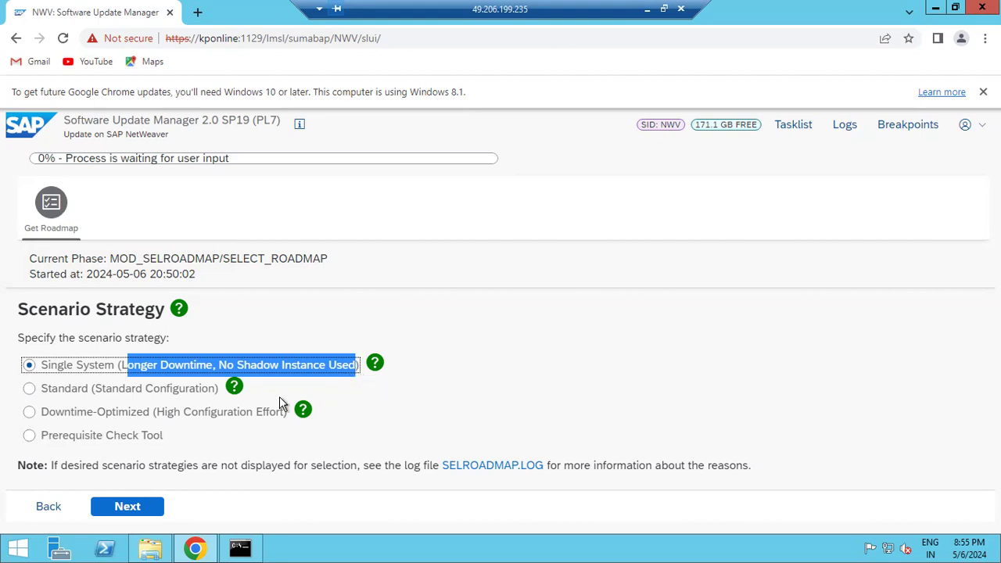
Compare the Single System and Standard options, pick Downtime-Optimized, and minimize the remote session to reveal Paint
drag(117, 367, 205, 374)
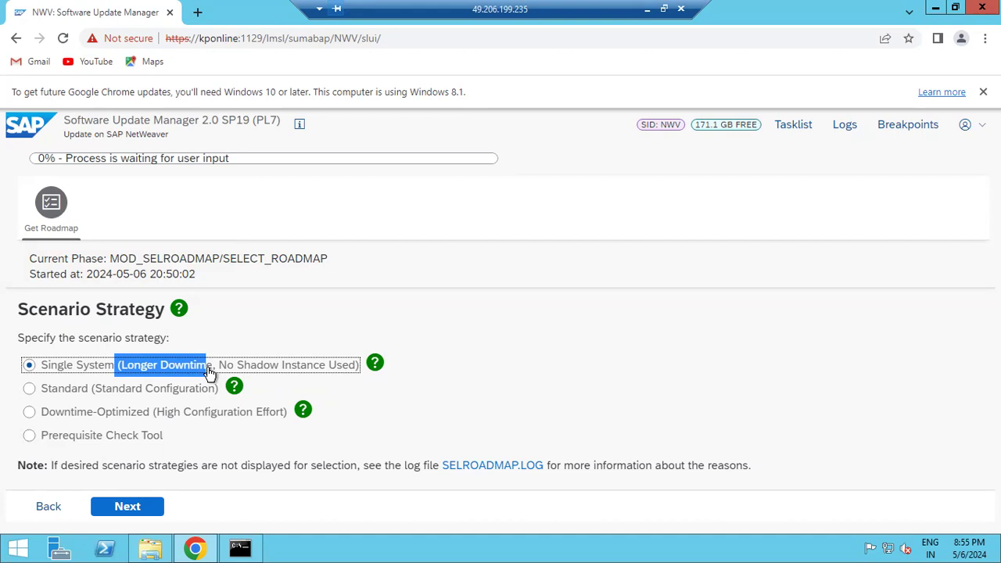
click(72, 395)
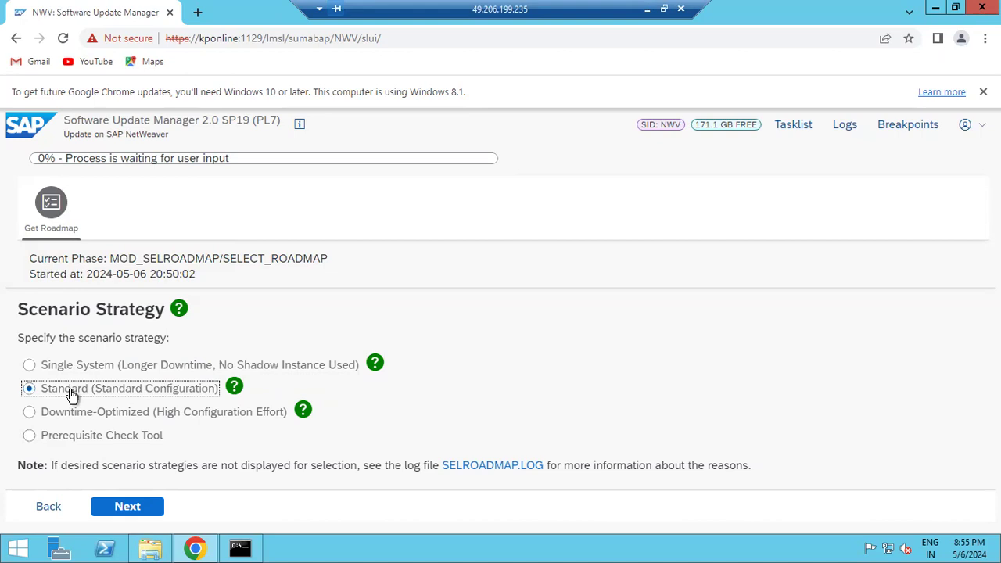
drag(70, 395, 216, 417)
click(116, 395)
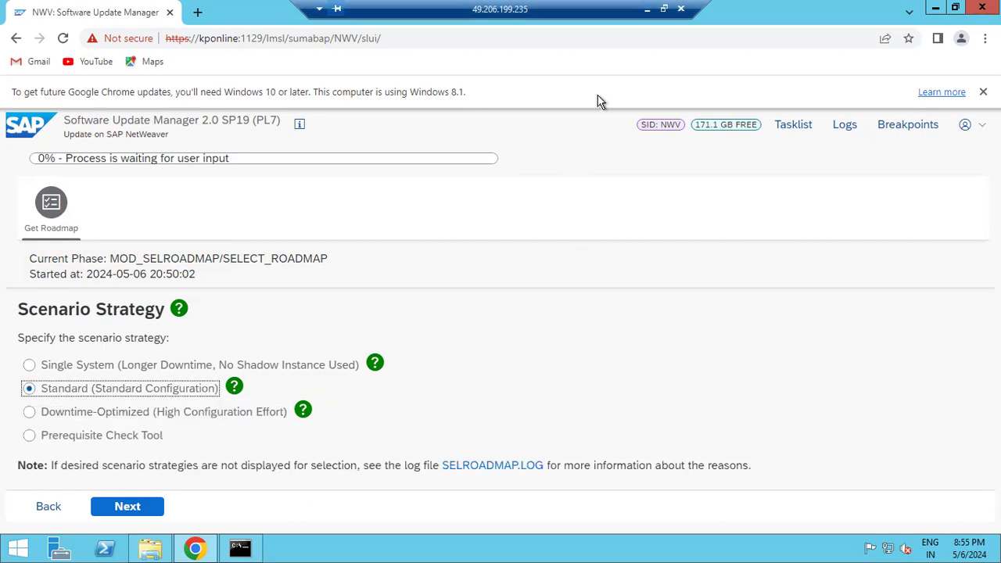
drag(65, 412, 280, 364)
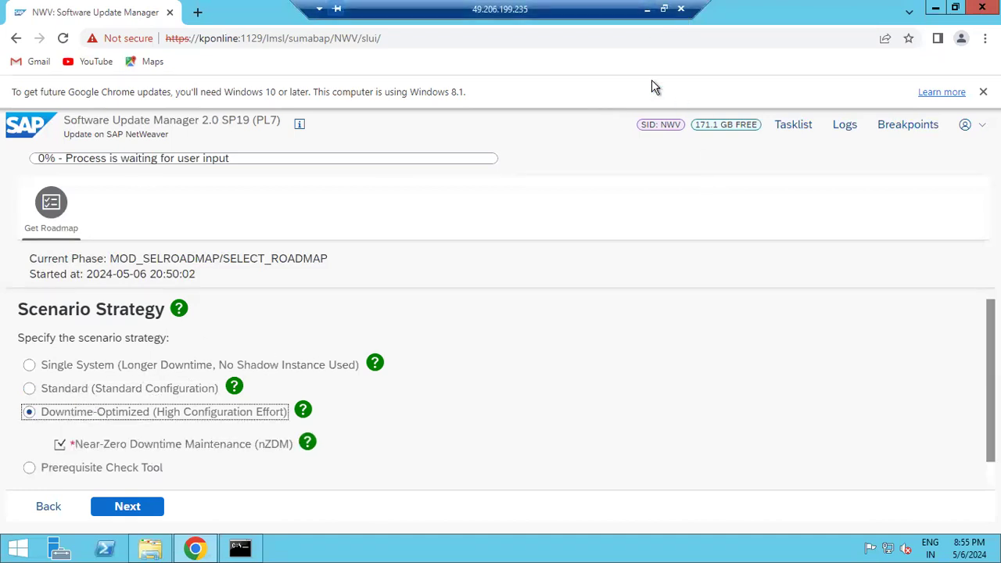
click(647, 9)
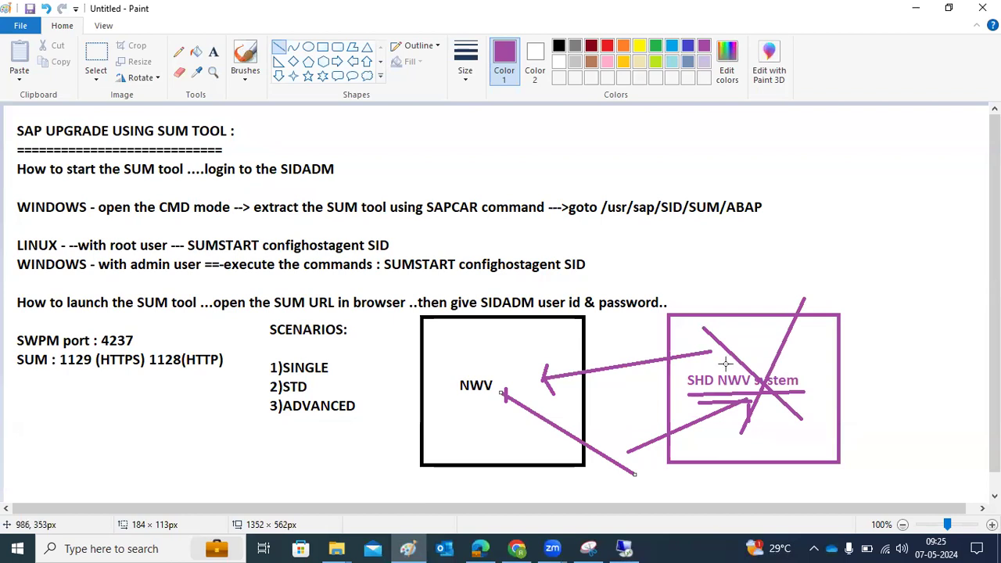
Draw a short magenta line in the SHD box and note '15 proces -2 month time to con' / '30 process -1 month tme' top right
drag(726, 364, 751, 356)
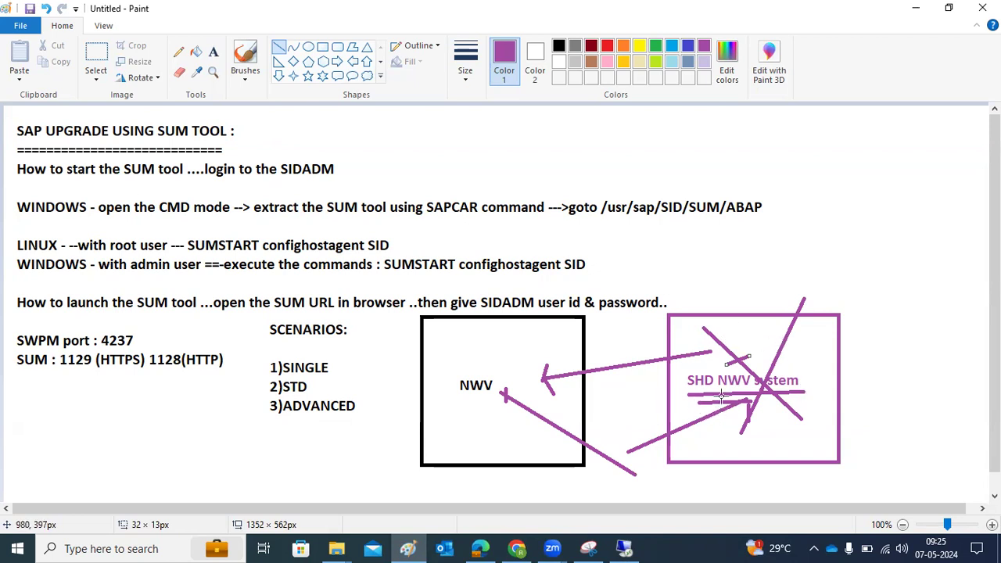
click(212, 51)
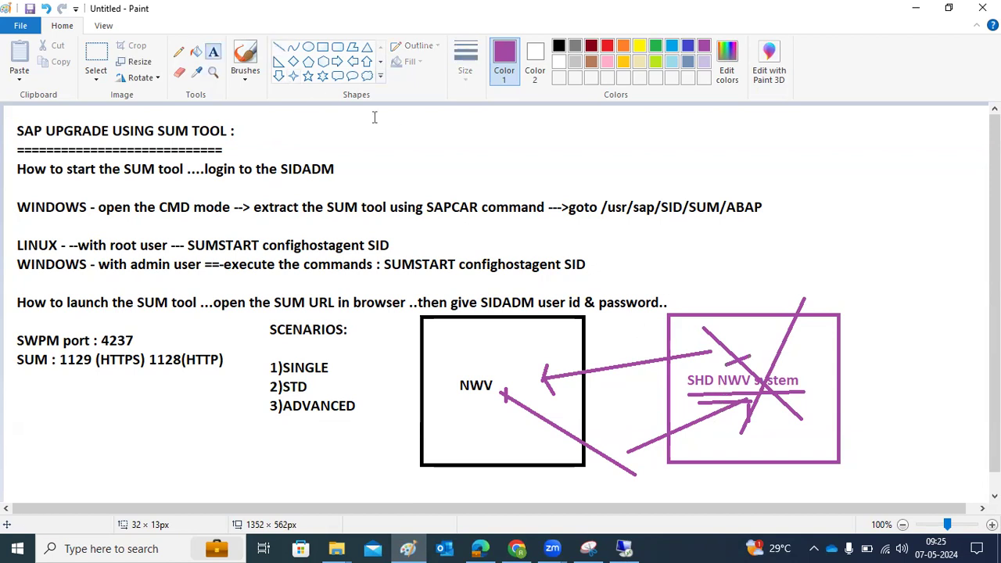
drag(756, 126, 965, 213)
text(15 pr)
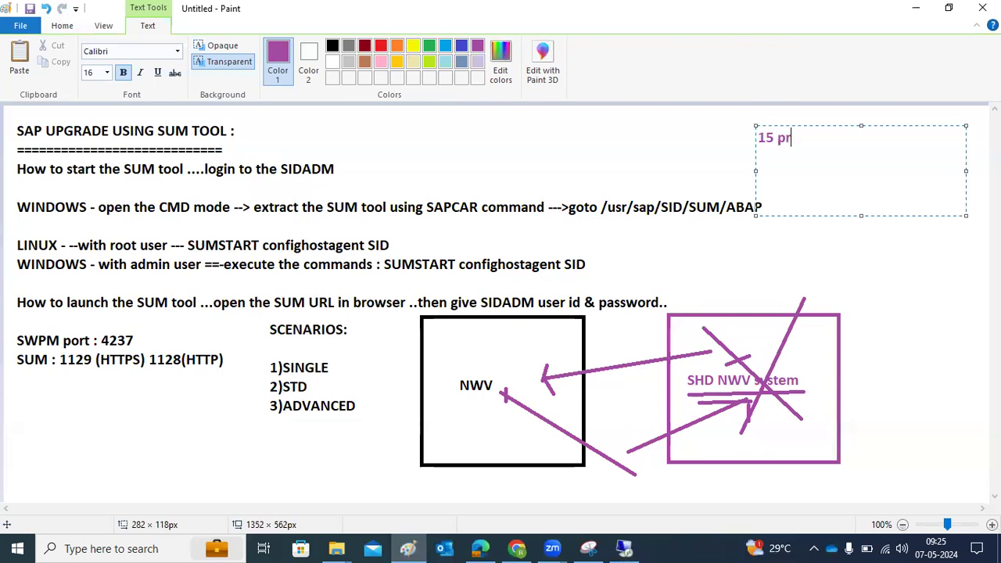
text(oces -2 month time to con)
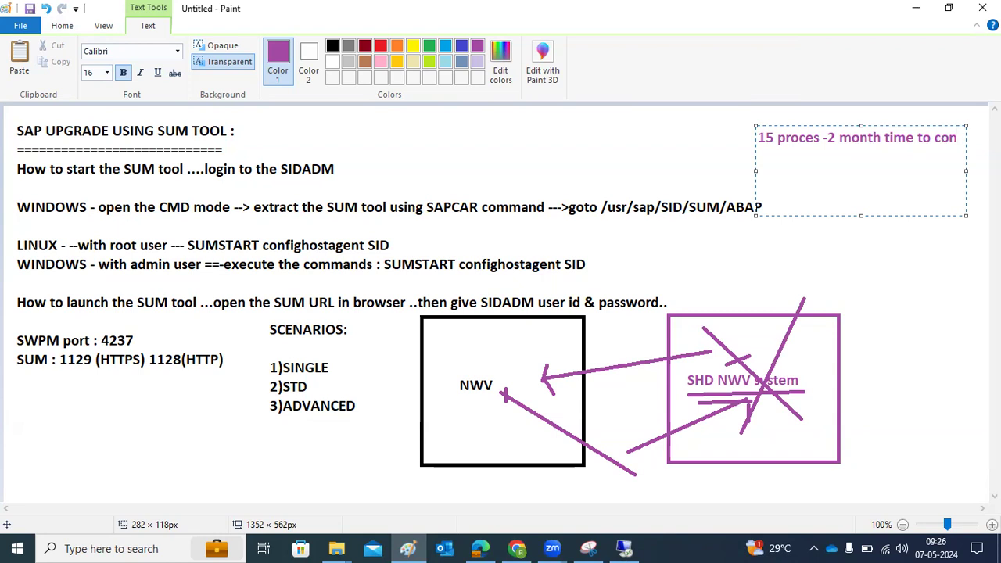
key(Return)
text(30 process -1 month tme)
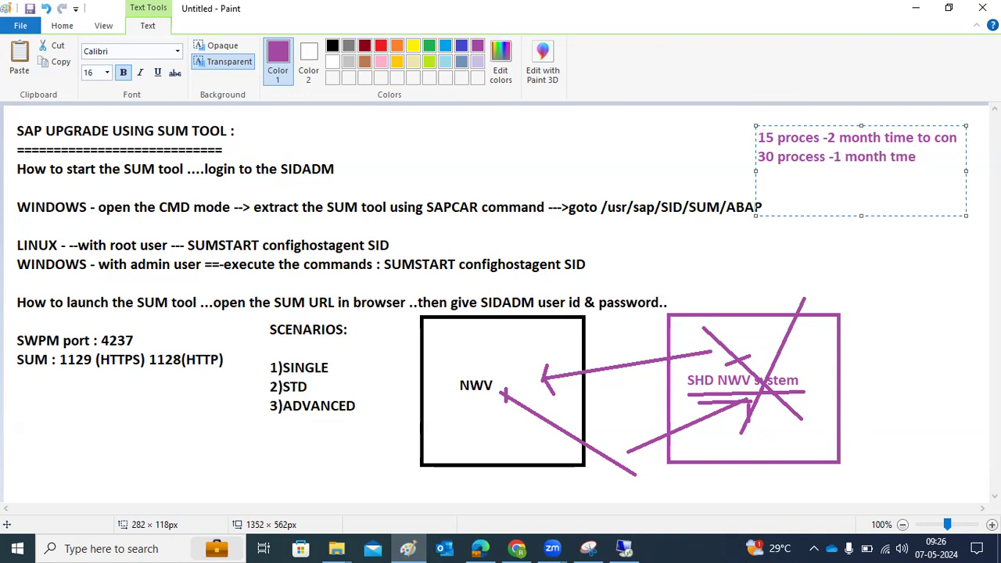
drag(765, 157, 873, 162)
Back in SUM, review the Downtime-Optimized and Near-Zero Downtime Maintenance options and reselect Standard
click(626, 547)
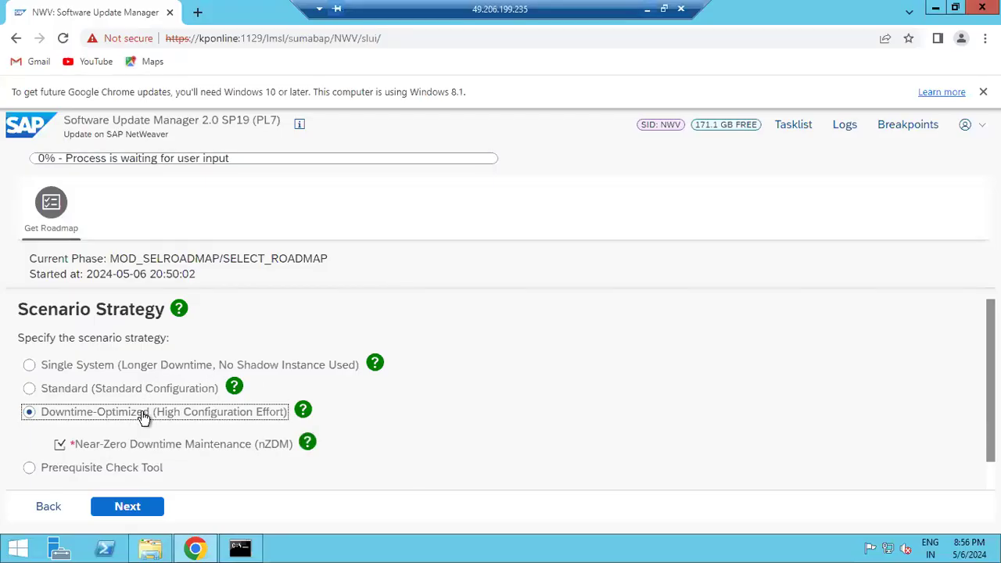
drag(133, 418, 238, 415)
drag(83, 444, 196, 449)
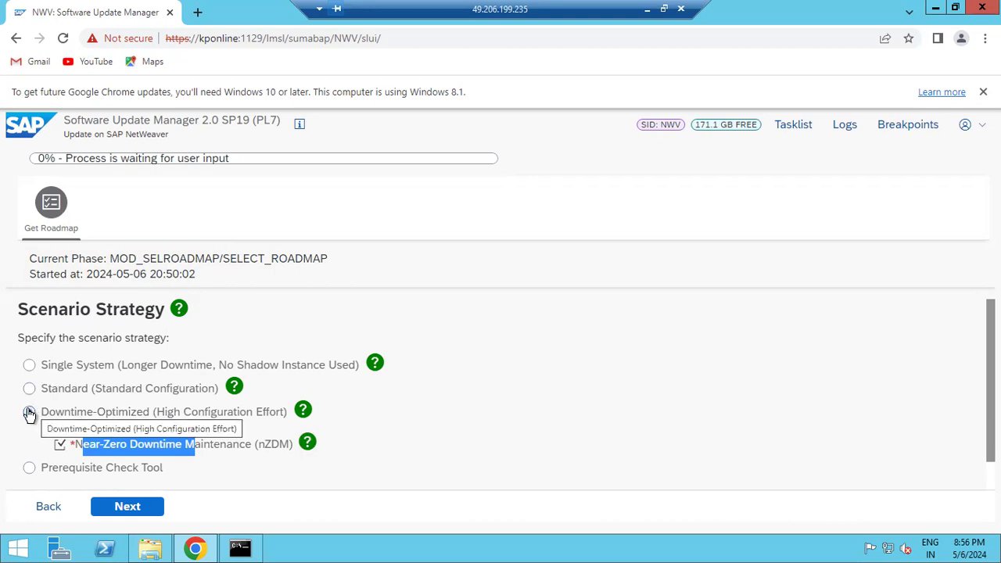
click(49, 394)
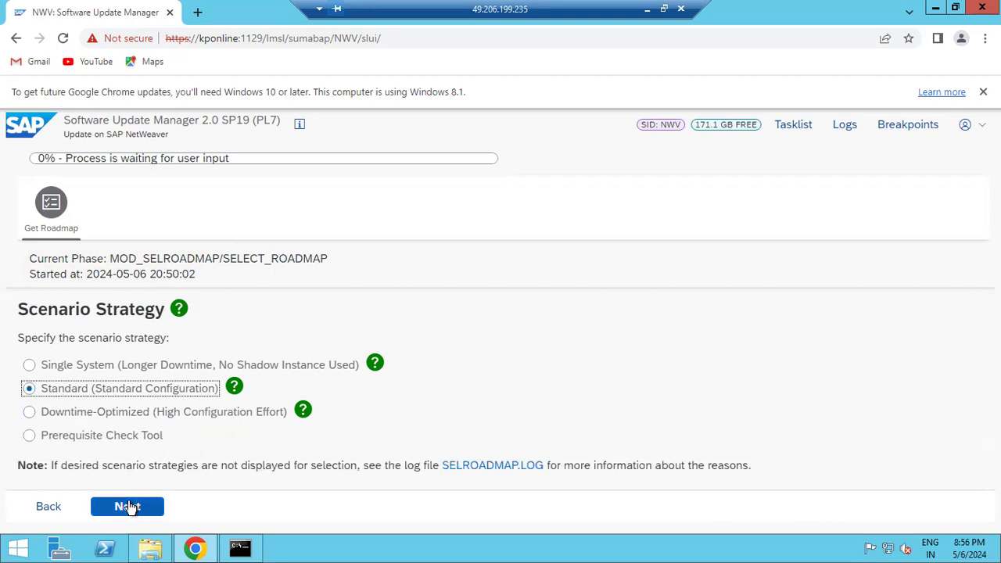
Confirm the Standard scenario and accept the Additional Parameters page to continue
click(129, 506)
scroll(175, 434, down, 2)
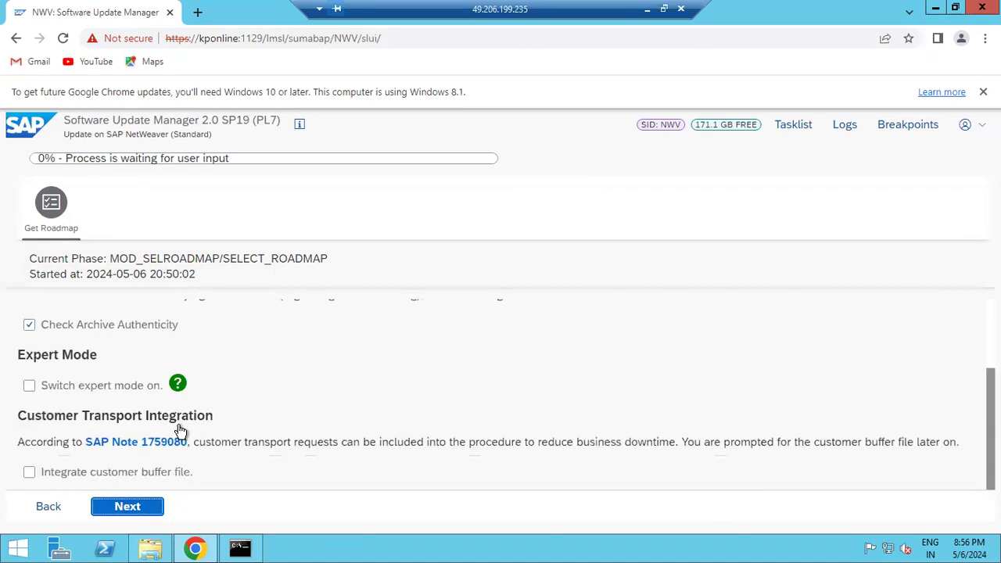
click(125, 507)
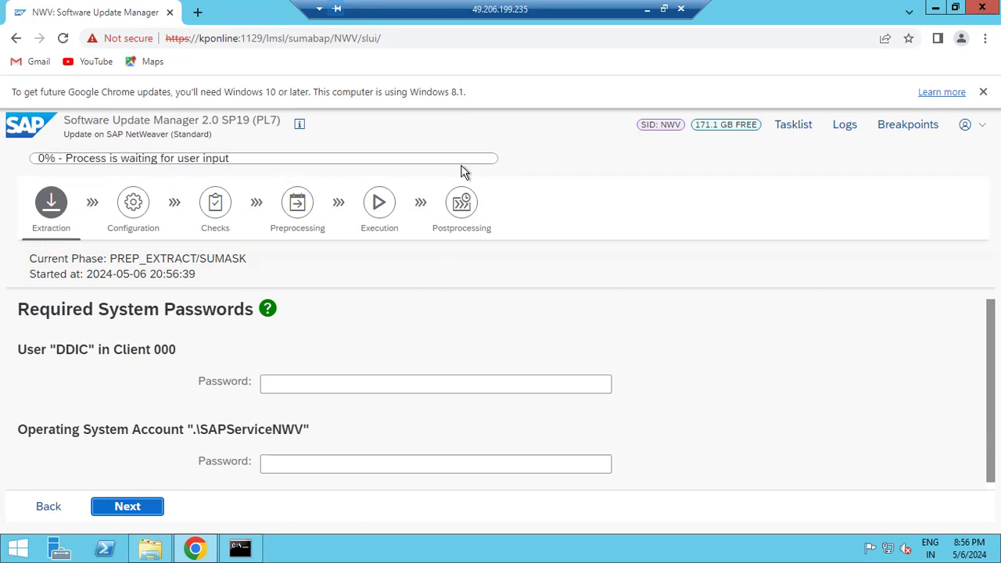
Point out the update stages from Extraction through Execution and Postprocessing
drag(60, 212, 291, 223)
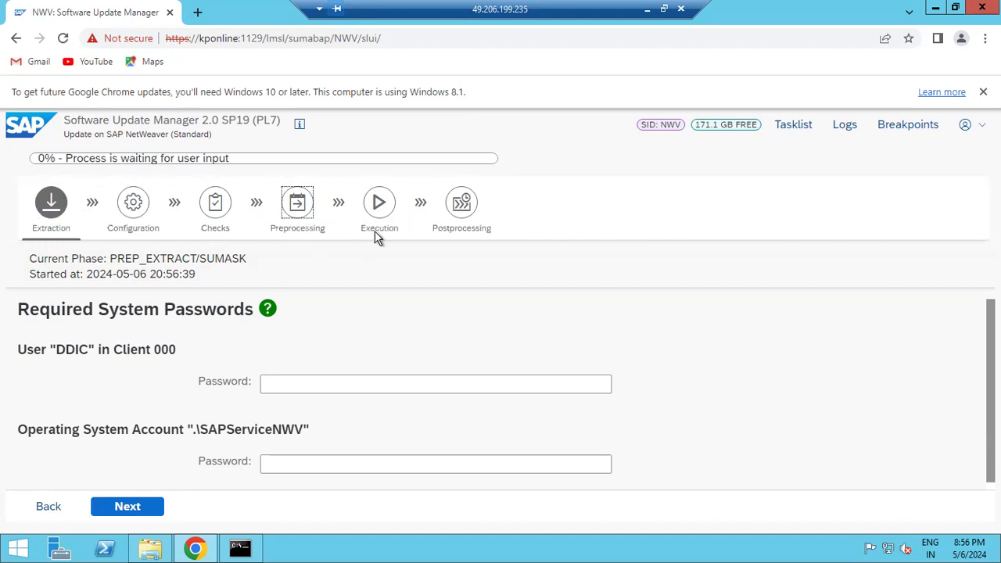
drag(385, 232, 478, 236)
Minimize the remote session and open a new blank Paint window
click(647, 9)
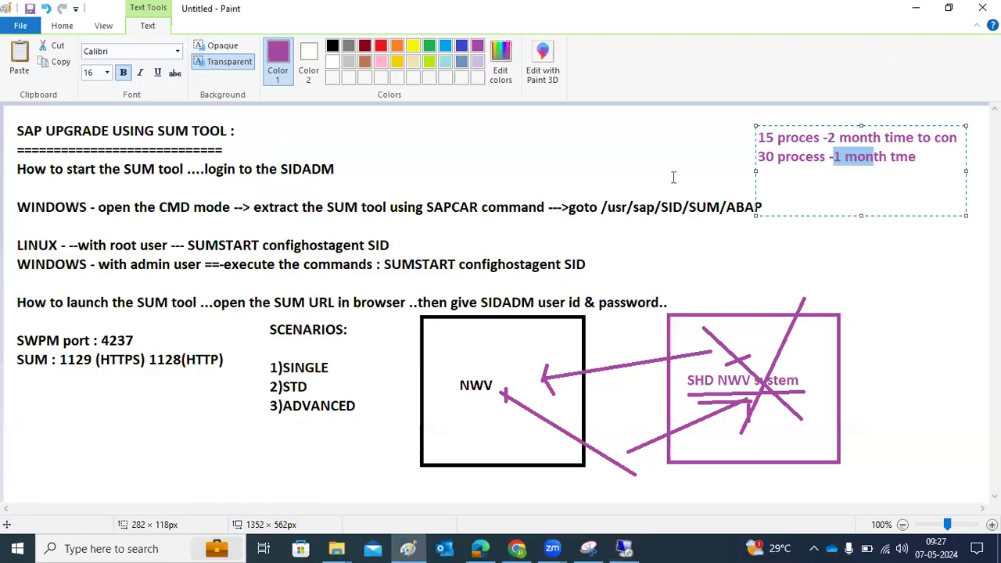
click(419, 546)
right_click(420, 547)
click(344, 468)
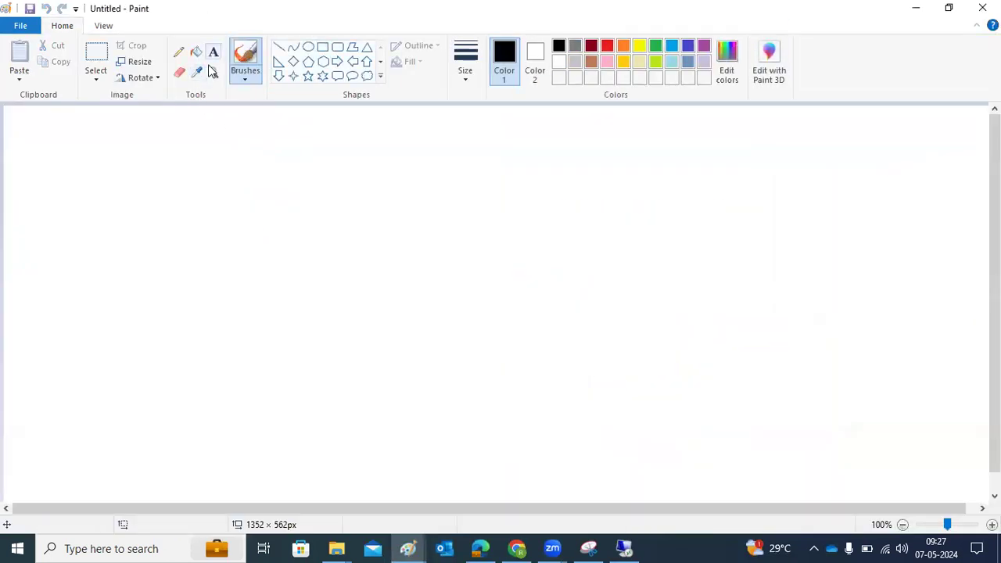
Add the note '1)EXTRACTION : ask' at the canvas top-left and return to SUM
click(213, 52)
drag(51, 129, 514, 492)
text(1)EXTRACTION : ask)
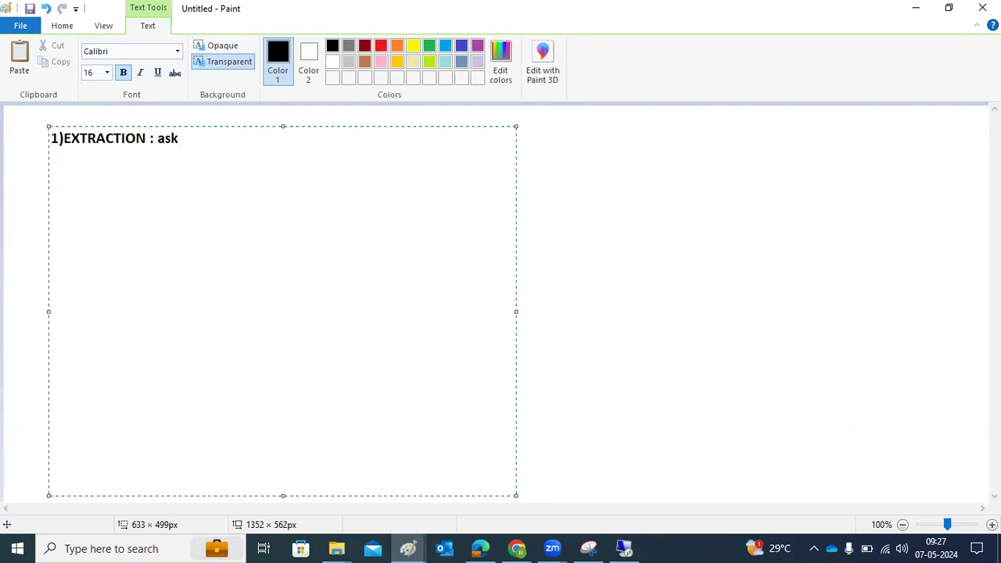
click(624, 548)
Enter the DDIC and operating system account passwords and submit them
click(307, 382)
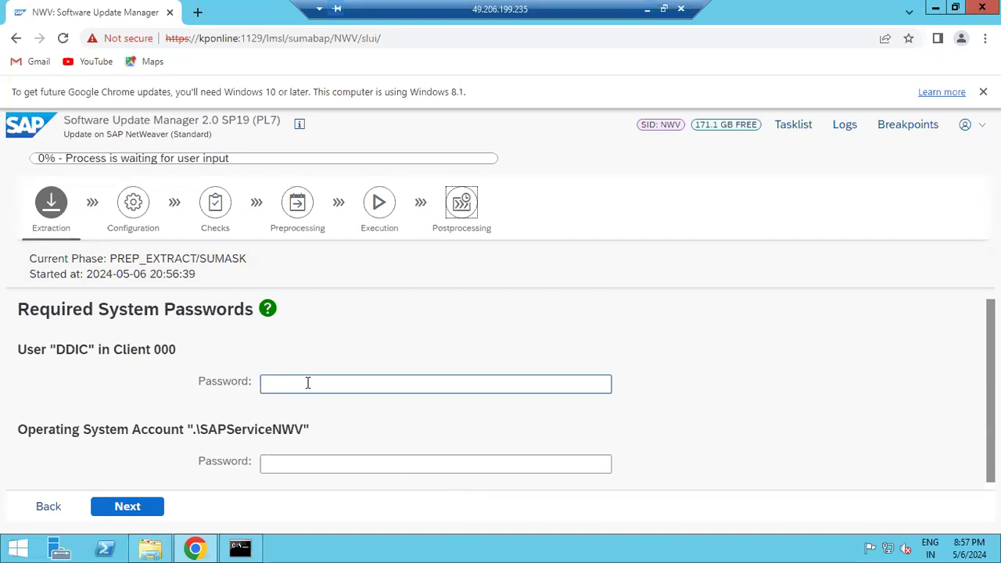
text(••••••••••)
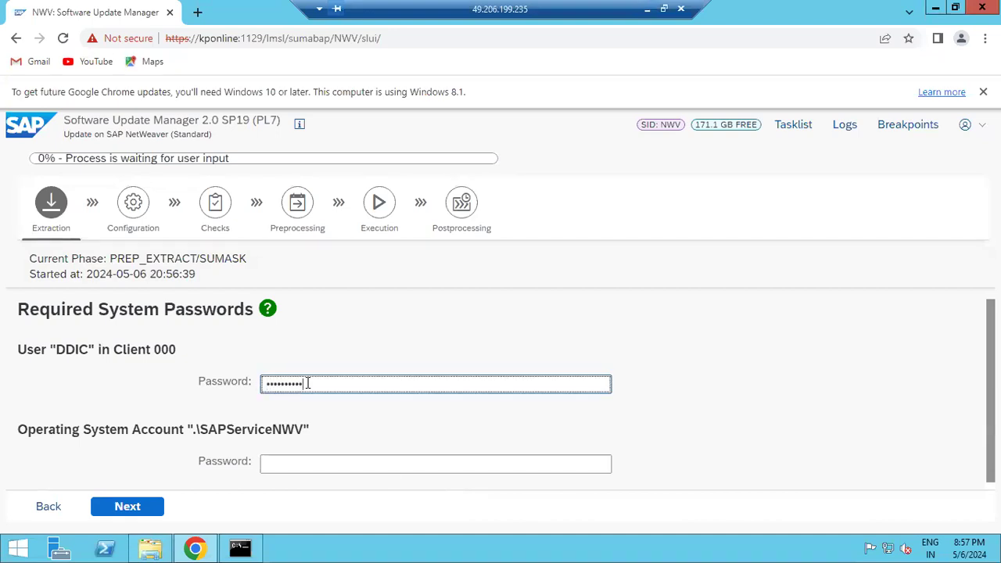
scroll(274, 414, down, 1)
click(276, 457)
text(••••••••••)
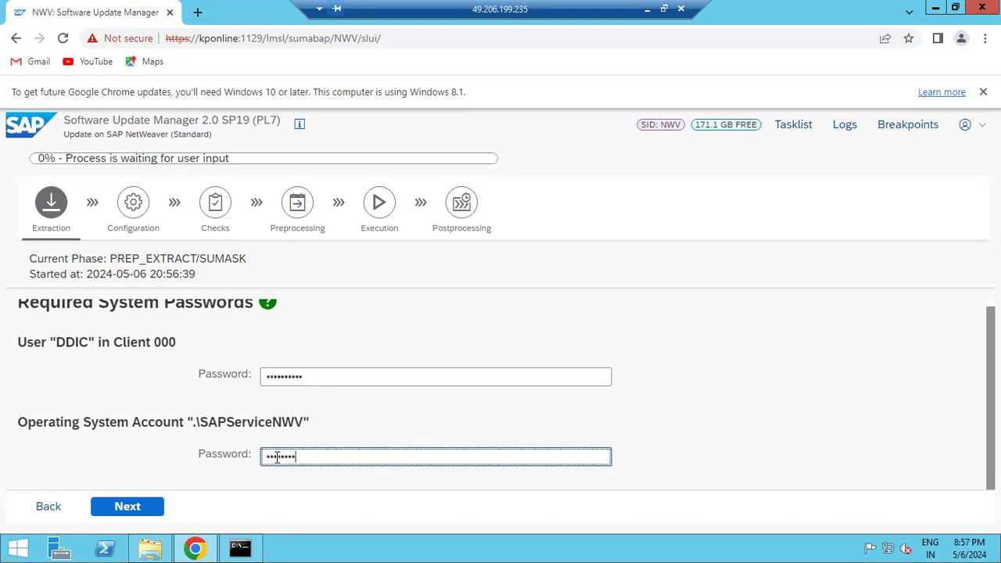
drag(258, 423, 300, 423)
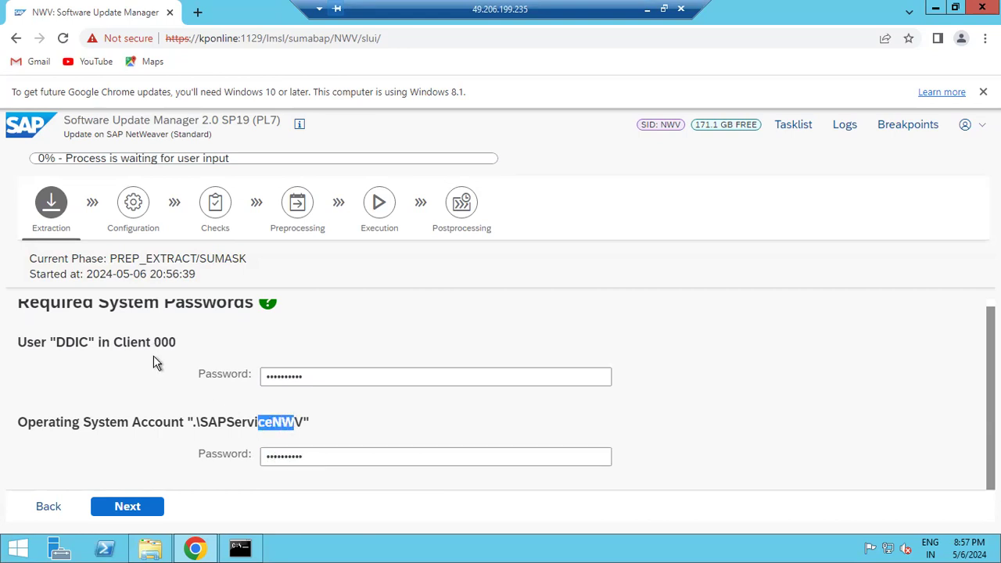
click(128, 507)
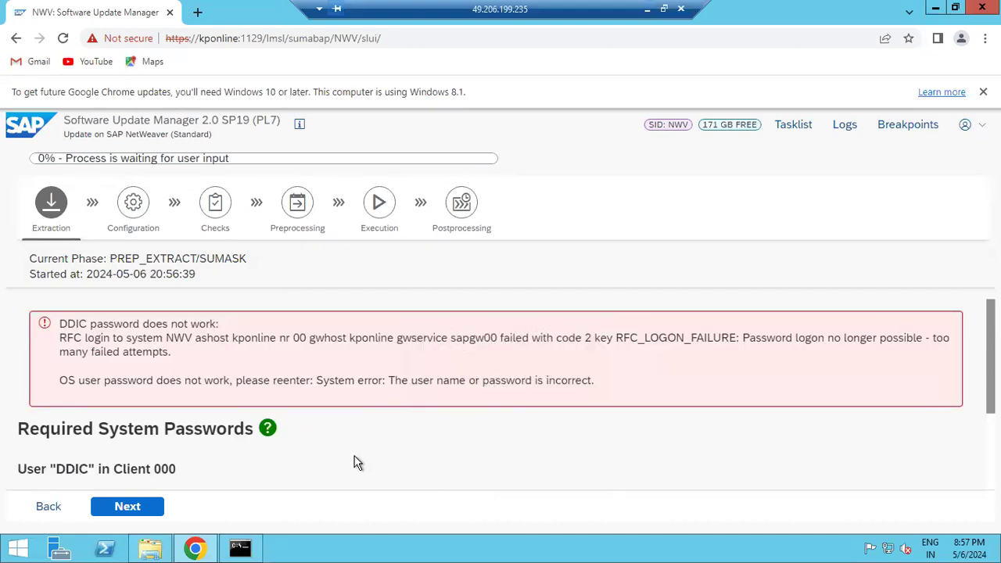
Highlight the NWV too-many-failed-attempts logon error and minimize the browser
double_click(172, 341)
drag(734, 338, 513, 350)
click(195, 548)
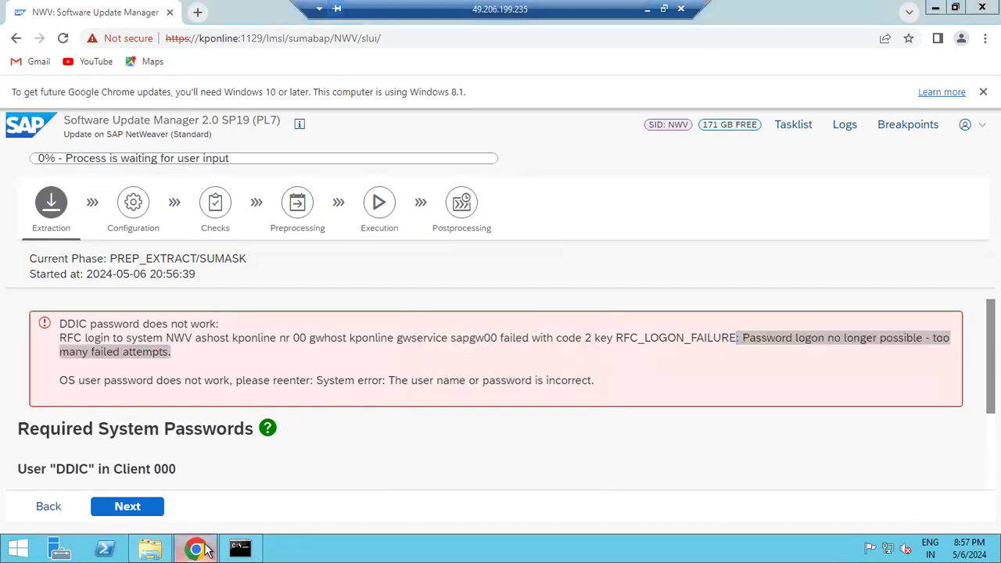
Launch SAP Logon and change the local configuration files path to C:\XML
double_click(26, 257)
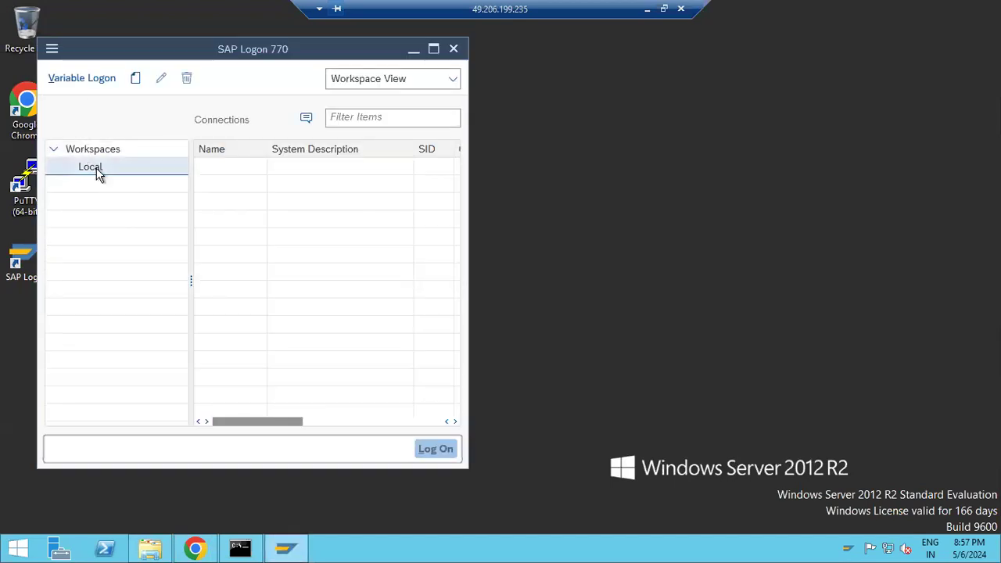
click(53, 49)
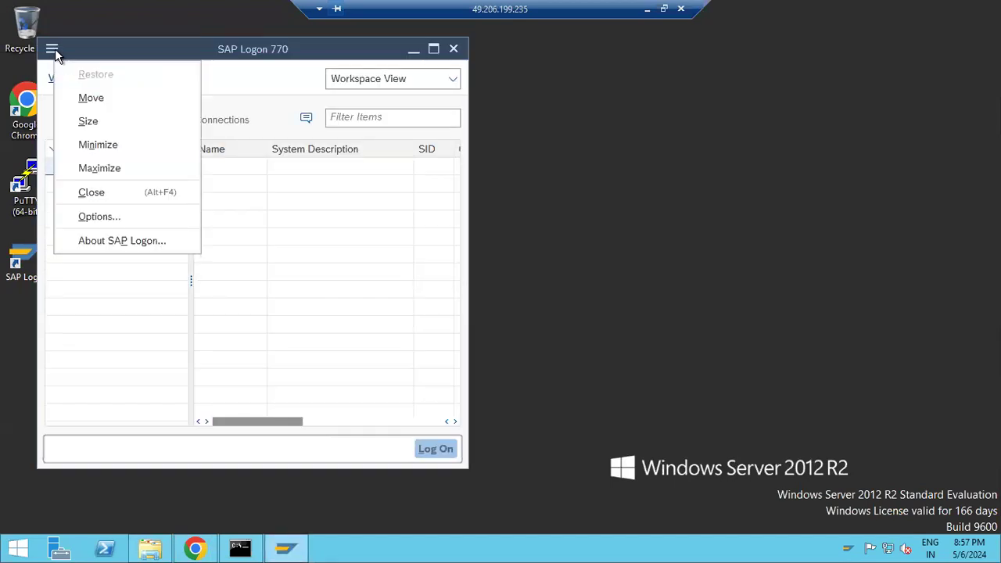
click(95, 213)
click(88, 257)
click(238, 128)
key(shift+End)
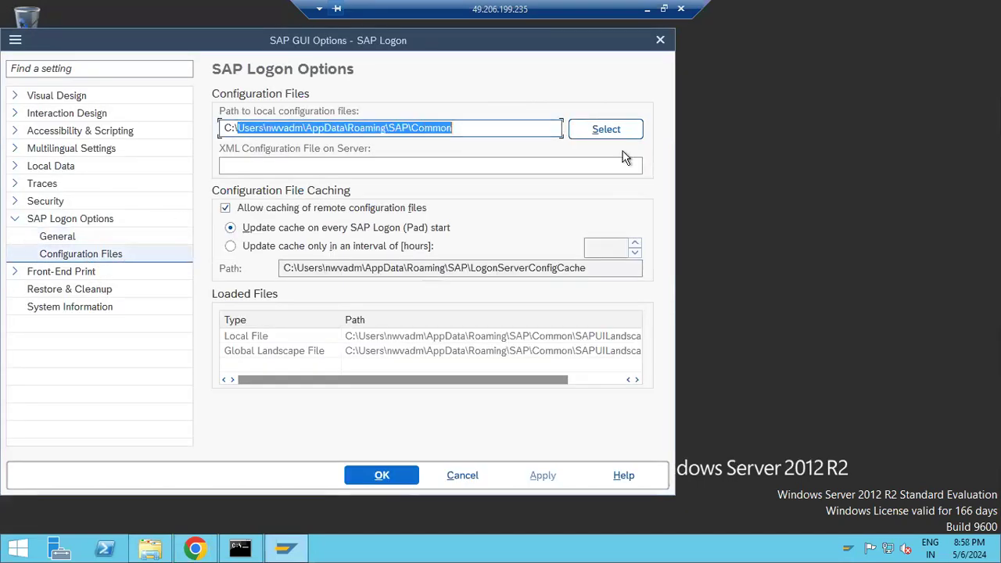
text(XML)
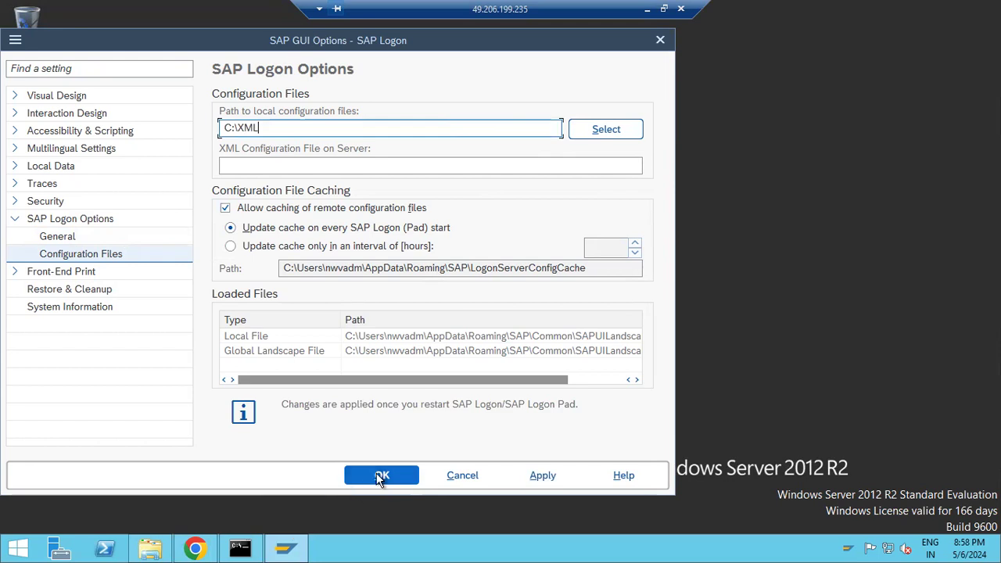
click(381, 477)
Restart SAP Logon and dismiss the configuration file loading error
click(564, 344)
double_click(21, 248)
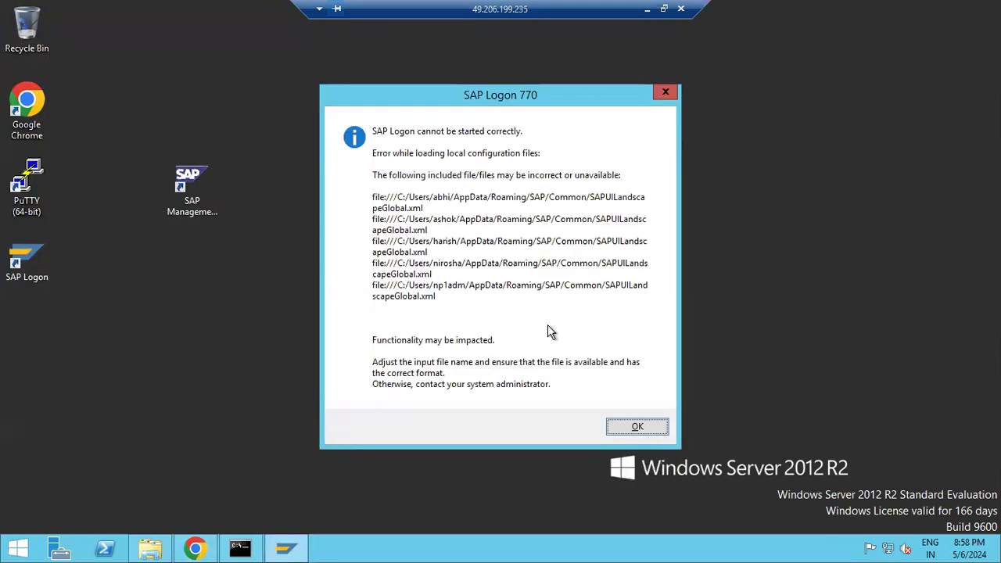
click(628, 424)
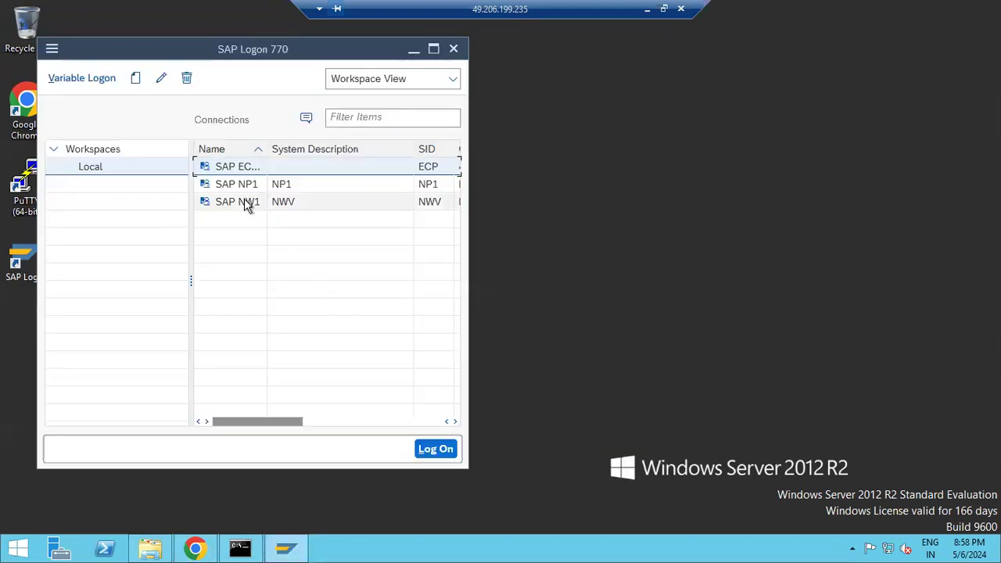
Open the NWV logon screen maximized and enter client 000 and user DDIC
click(245, 203)
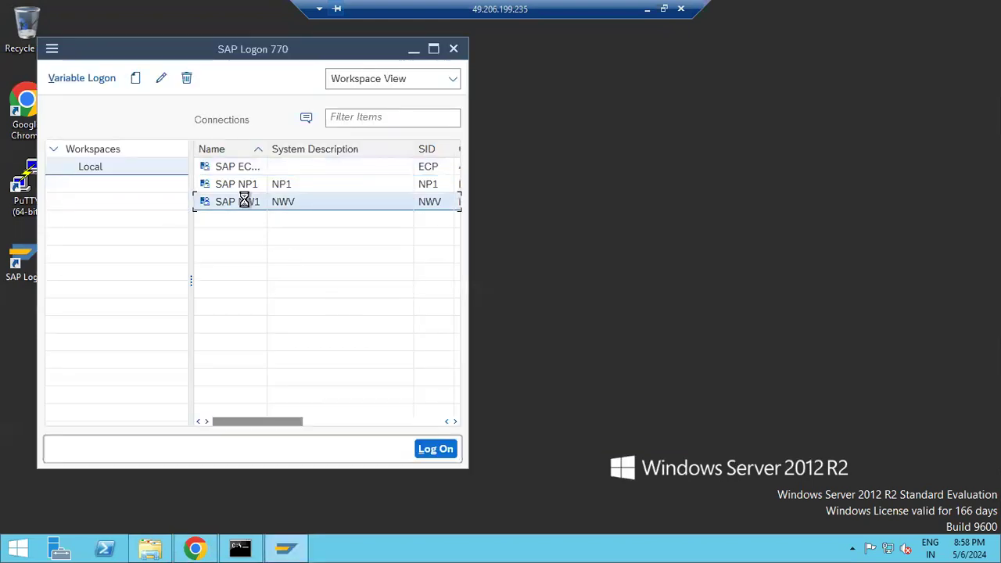
double_click(244, 201)
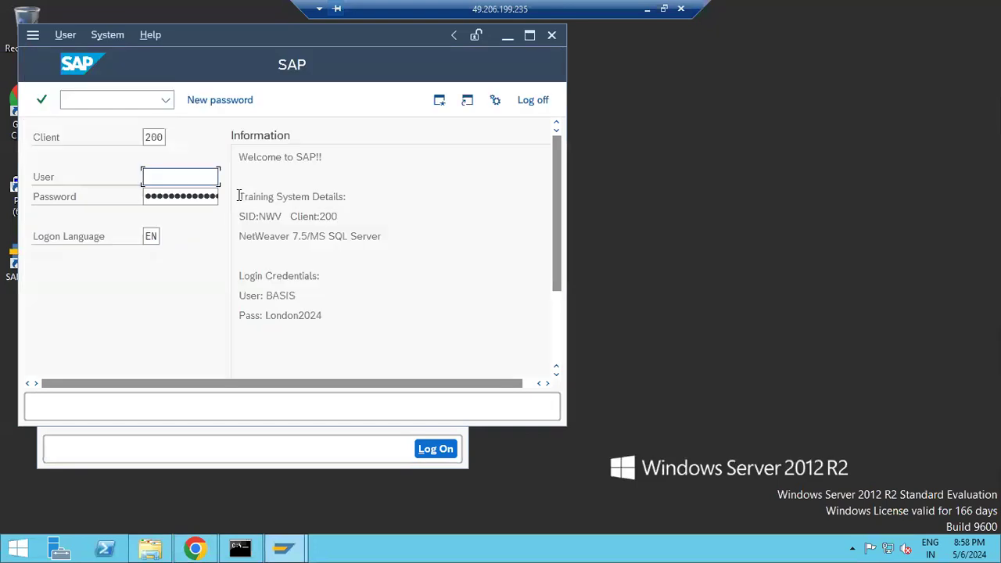
double_click(272, 65)
click(143, 113)
double_click(143, 114)
text(000)
key(Tab)
text(ddic)
key(Tab)
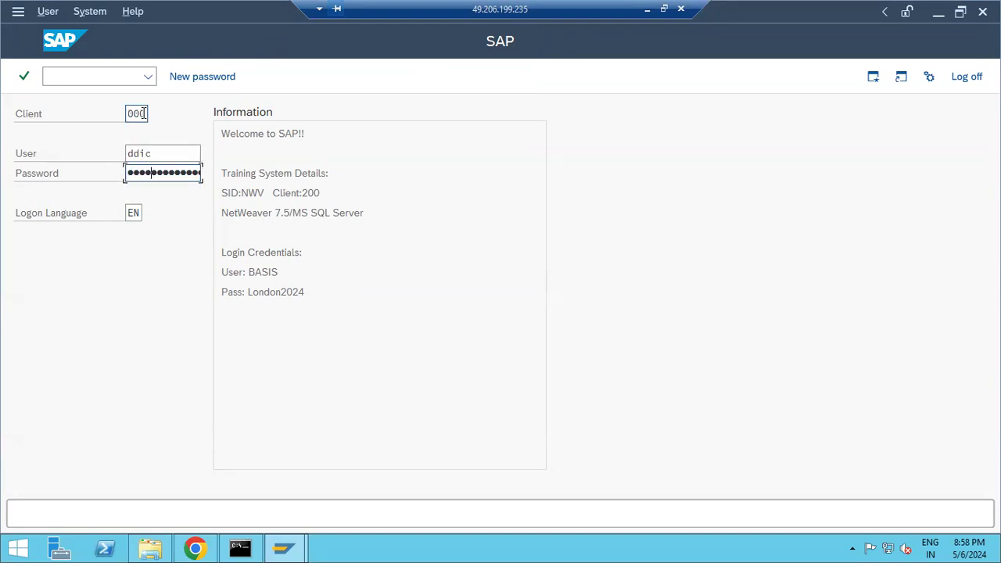
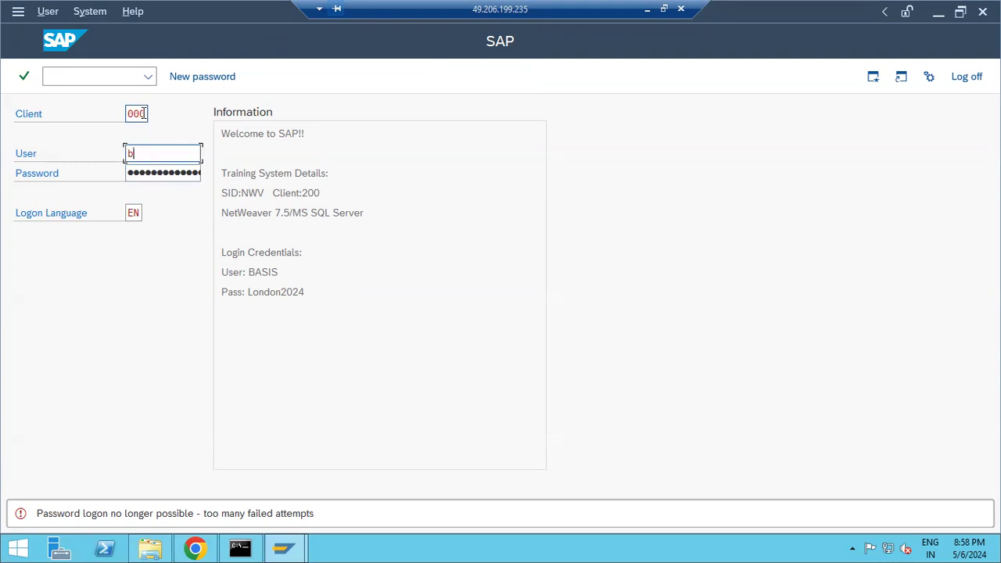
Attempt the client 000 logon as user basis with its password; it is rejected
key(Tab)
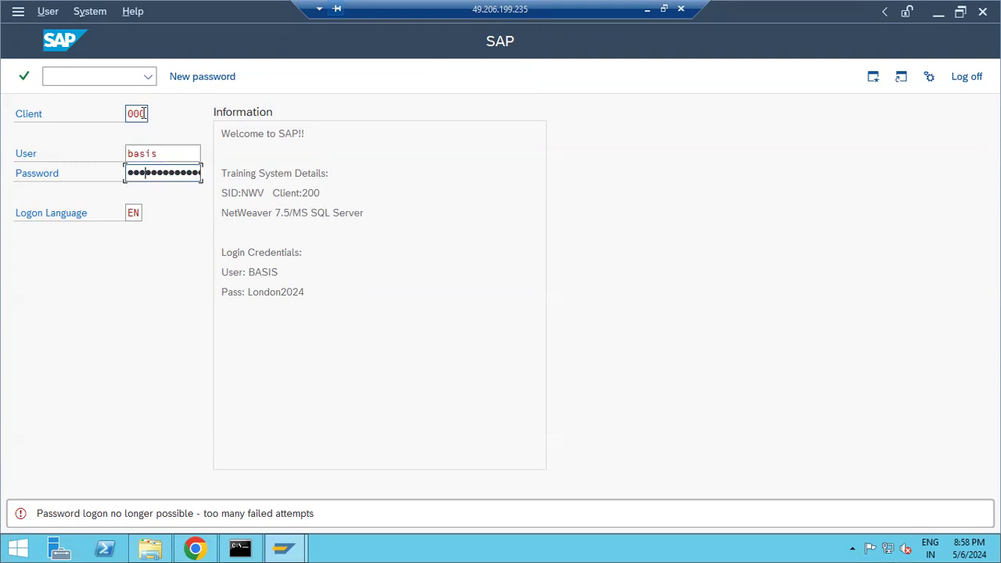
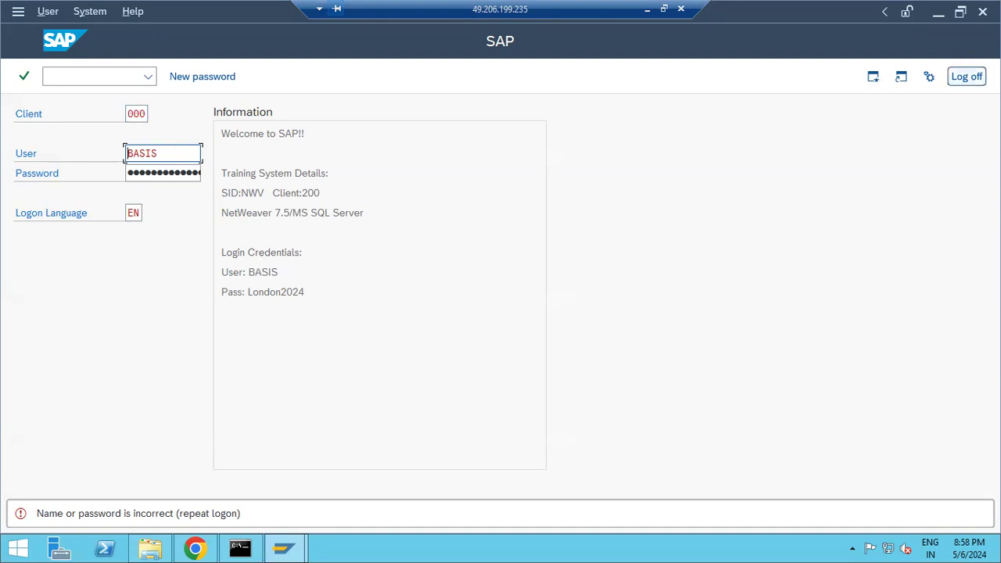
Log off the failed SAP session and select the RFC logon failure message on the update manager page
click(967, 76)
click(647, 9)
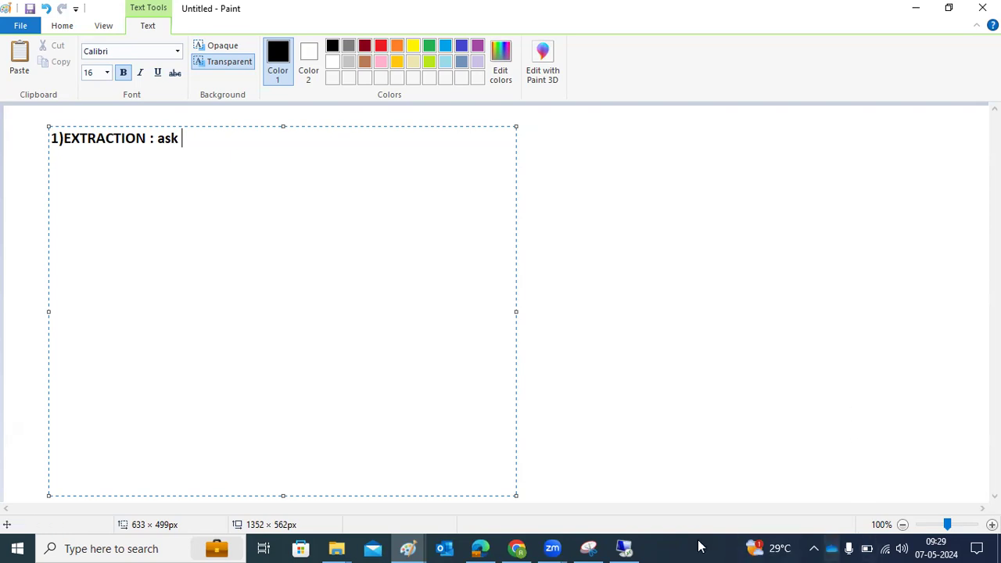
click(624, 546)
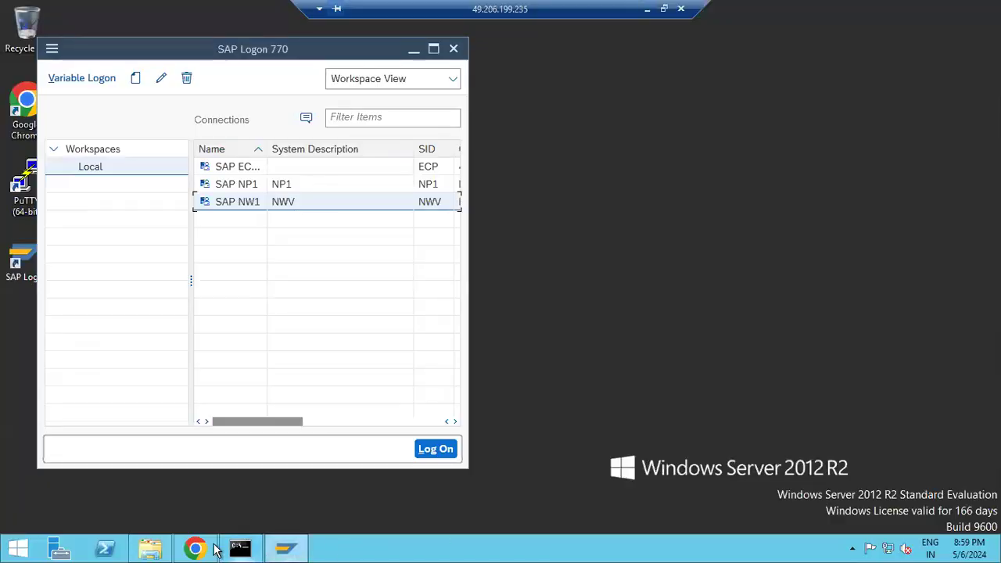
click(196, 547)
drag(350, 338, 617, 379)
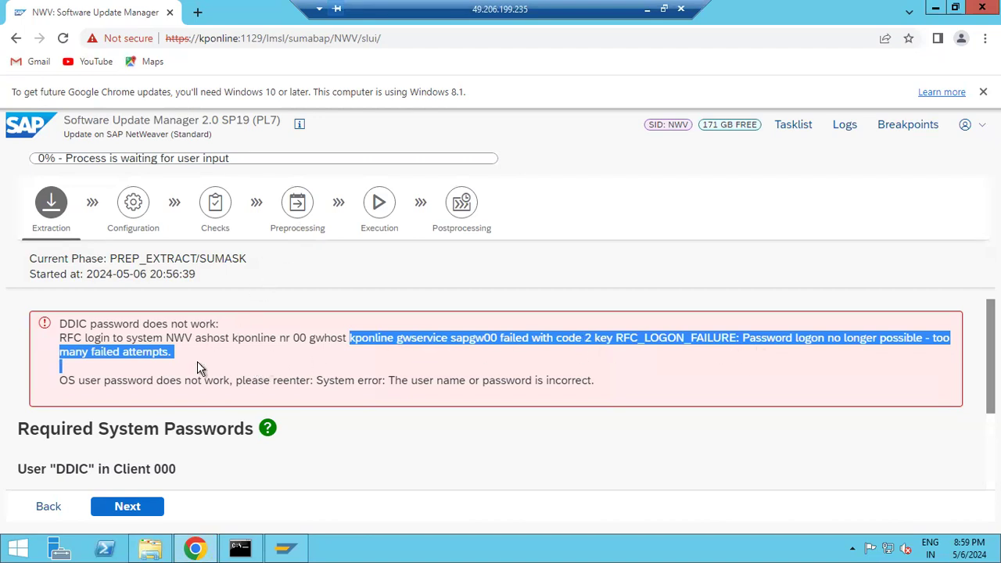
scroll(197, 362, down, 2)
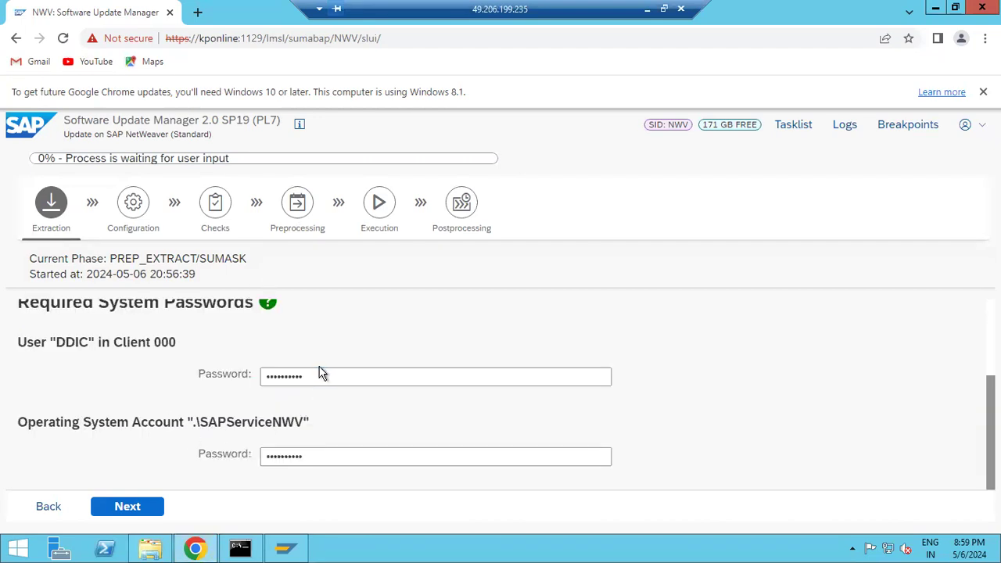
Bring up SAP Logon beside the desktop and open the Windows Start search
click(286, 550)
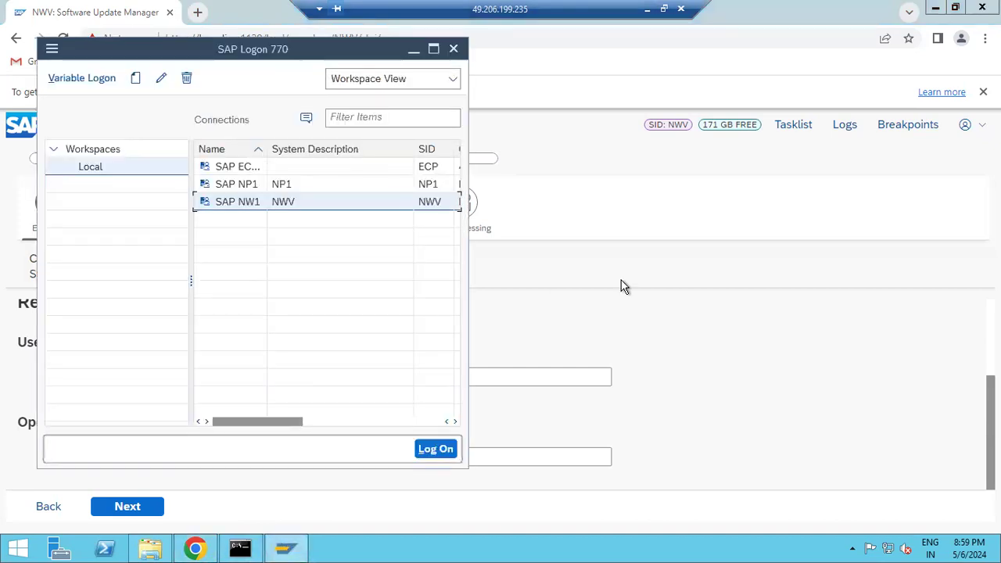
click(936, 10)
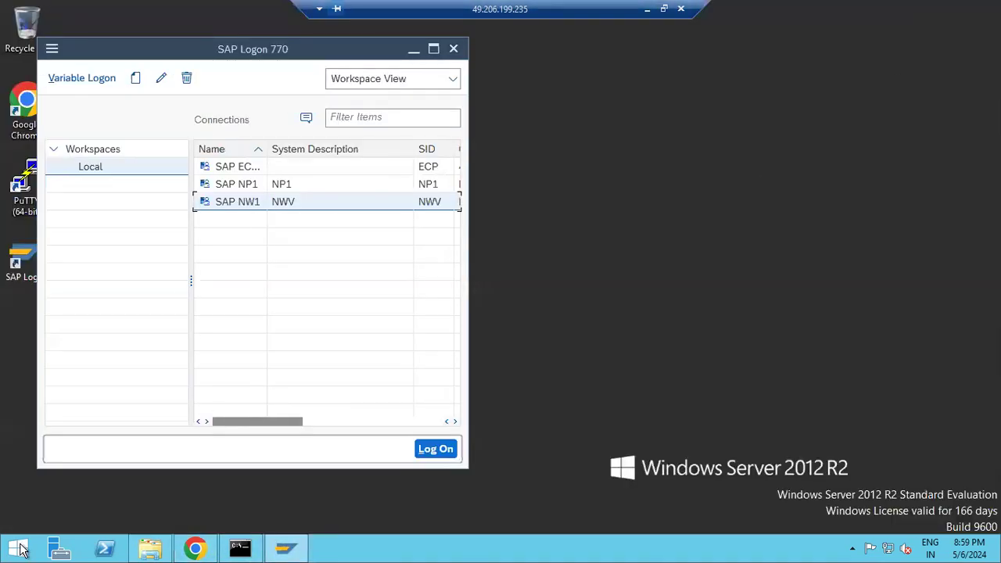
click(18, 550)
click(953, 63)
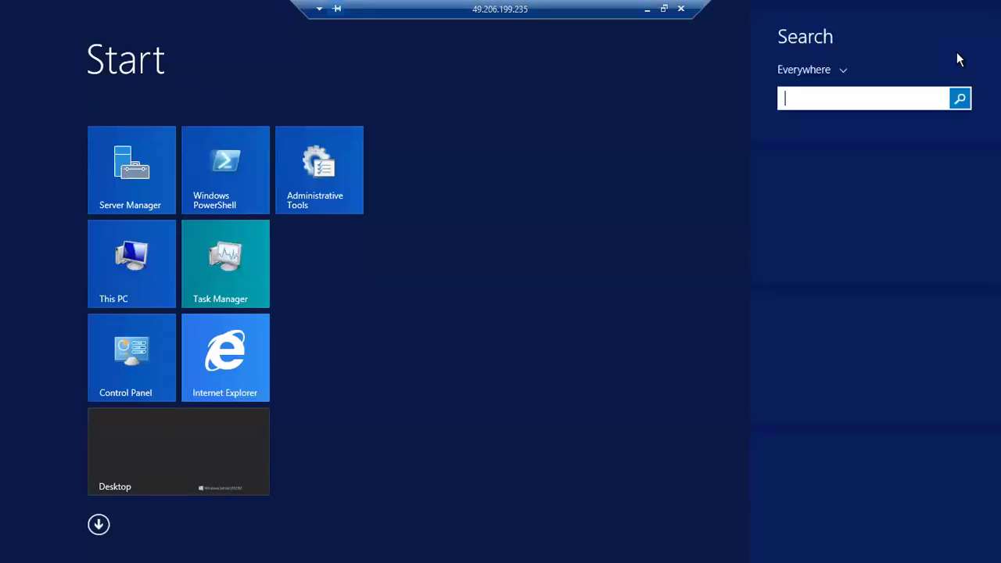
Launch Studio from search, then add '000-DDIC -,SAPservicesSID,SCHEMA' and the patch extraction-and-scan line to the note
text(studio)
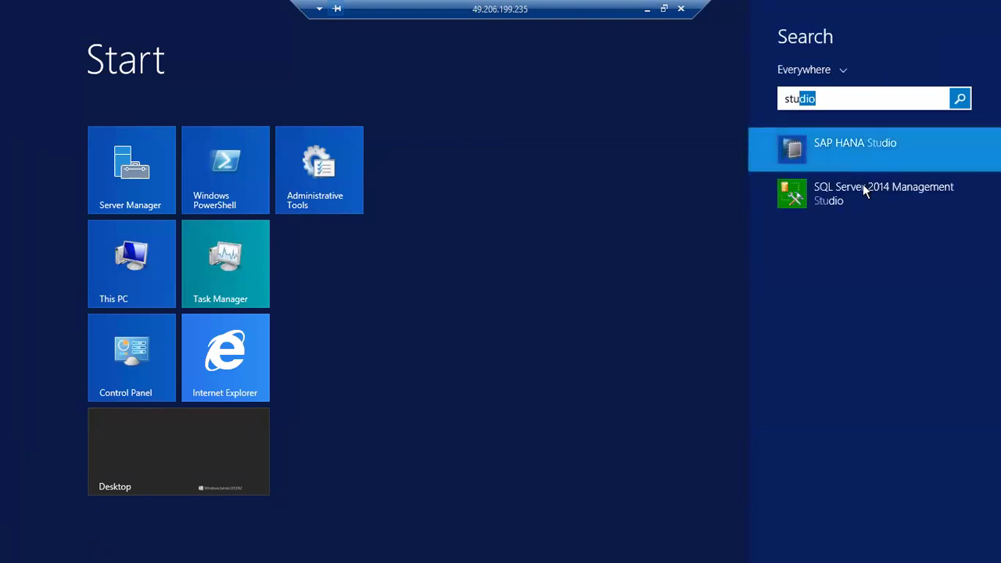
key(Return)
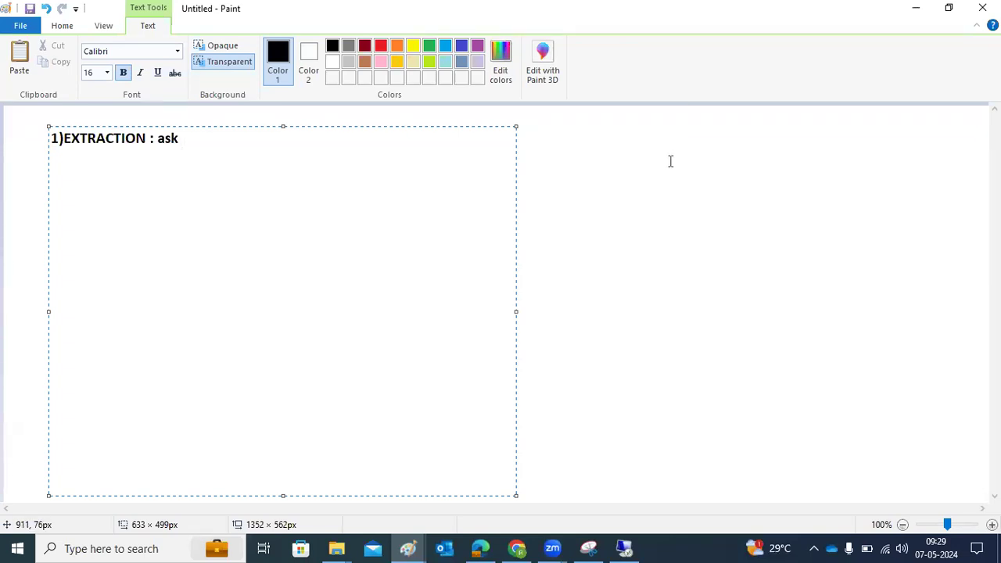
text(000-DDIC -,)
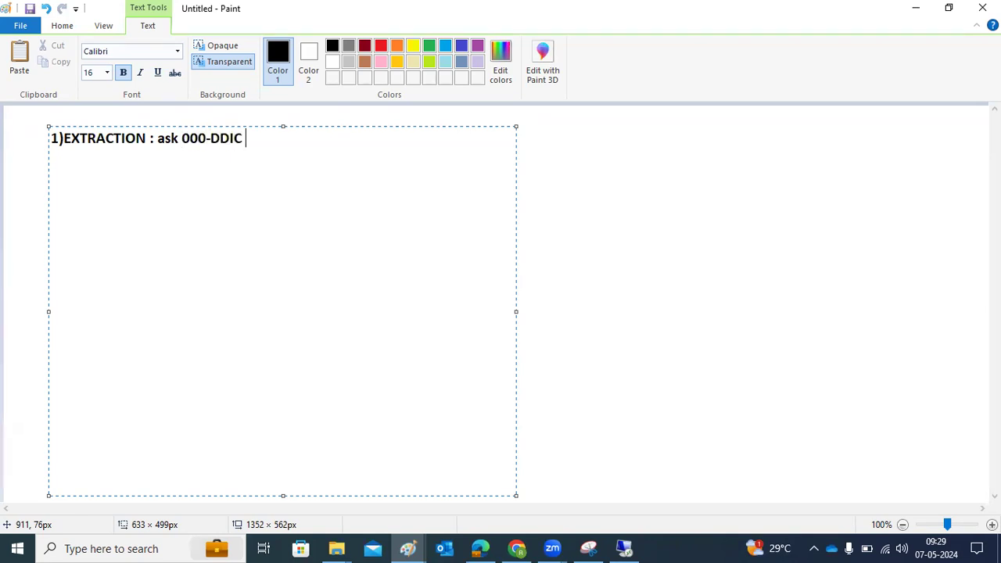
text(SAPservicesSID,)
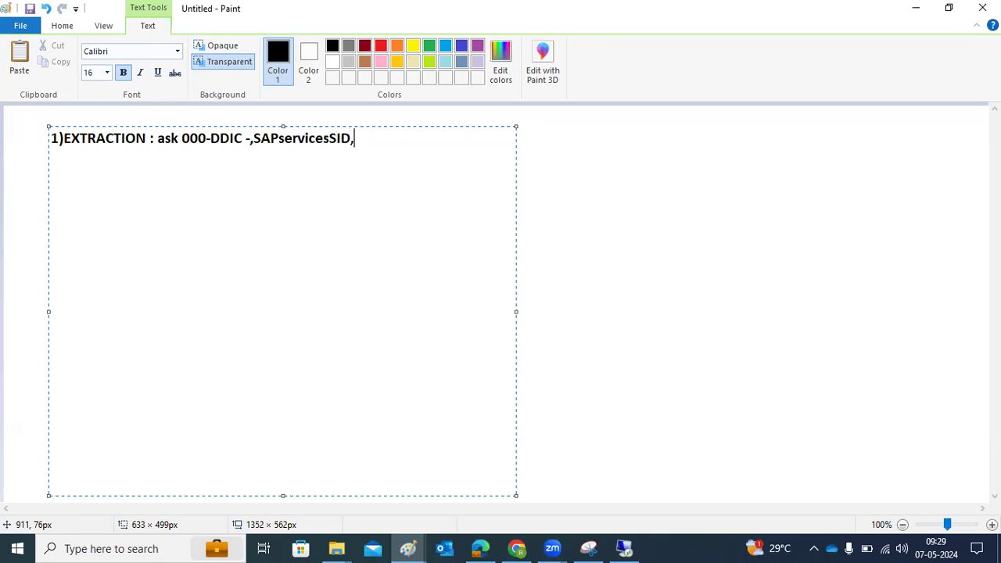
text(SCHEMA)
key(Return)
text(it will extract the all the patches and scan the all patches ..)
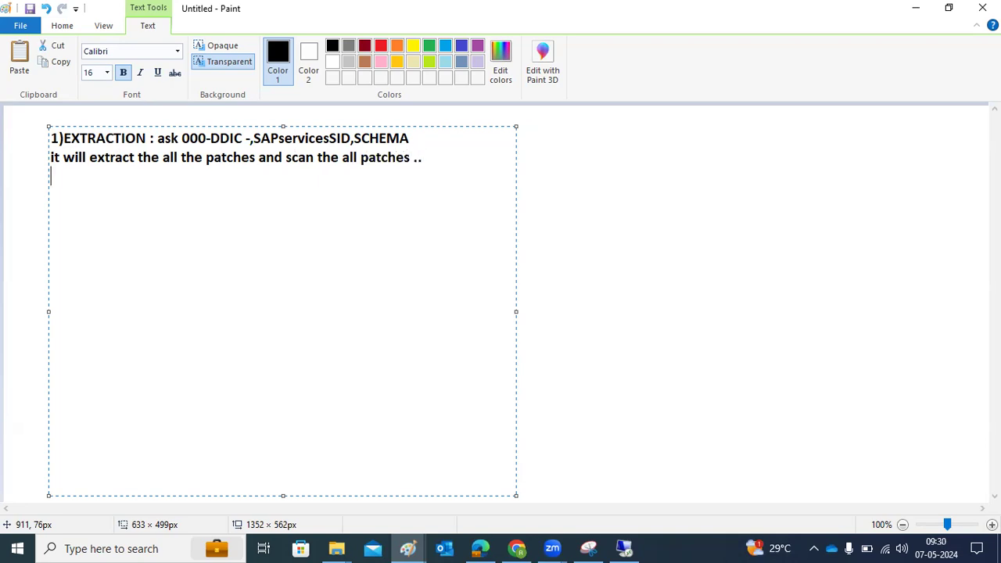
Connect to the KPONLINE server and open a new query window on the NWV database
click(631, 547)
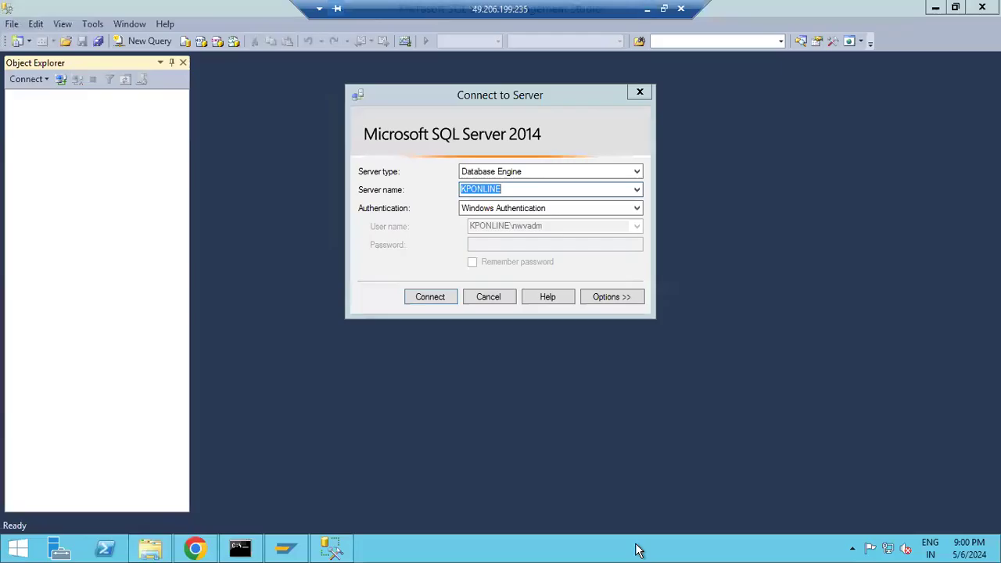
click(418, 300)
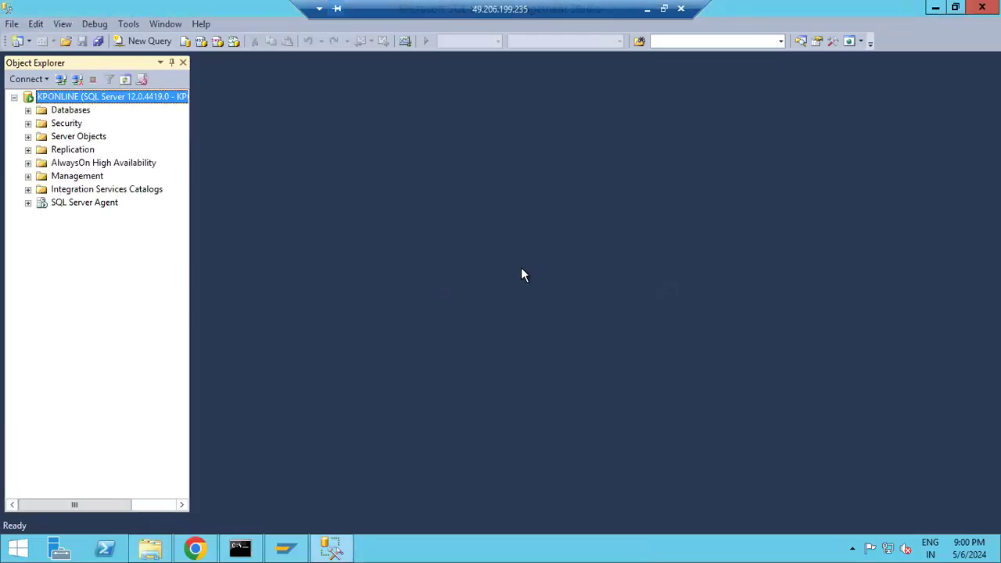
click(27, 110)
click(40, 164)
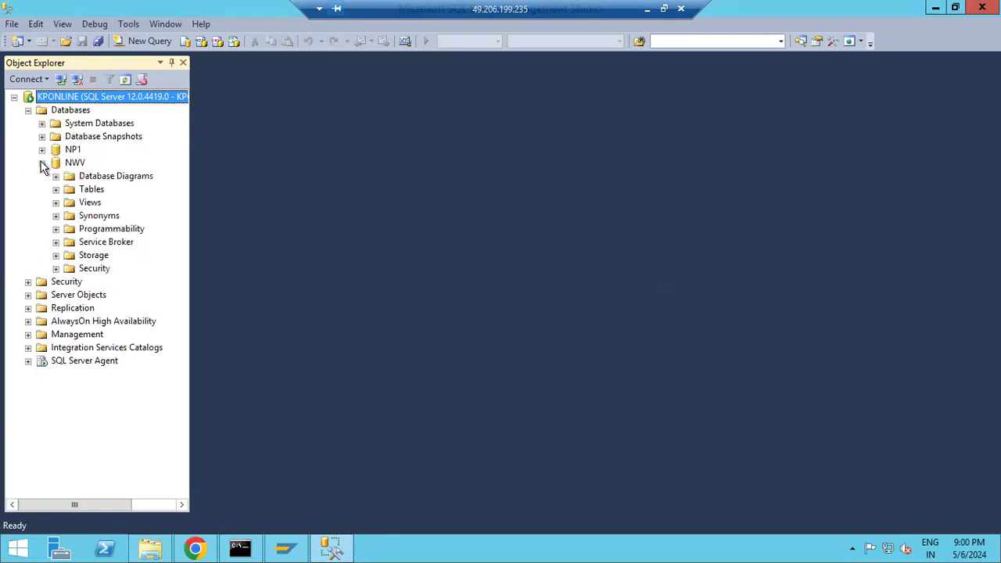
click(73, 165)
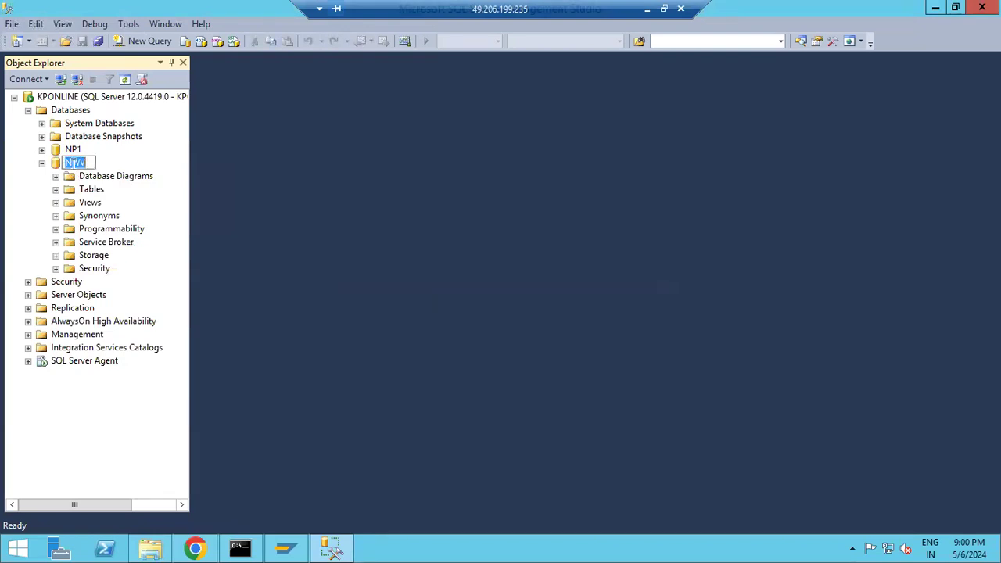
right_click(72, 165)
click(55, 167)
right_click(60, 164)
click(112, 188)
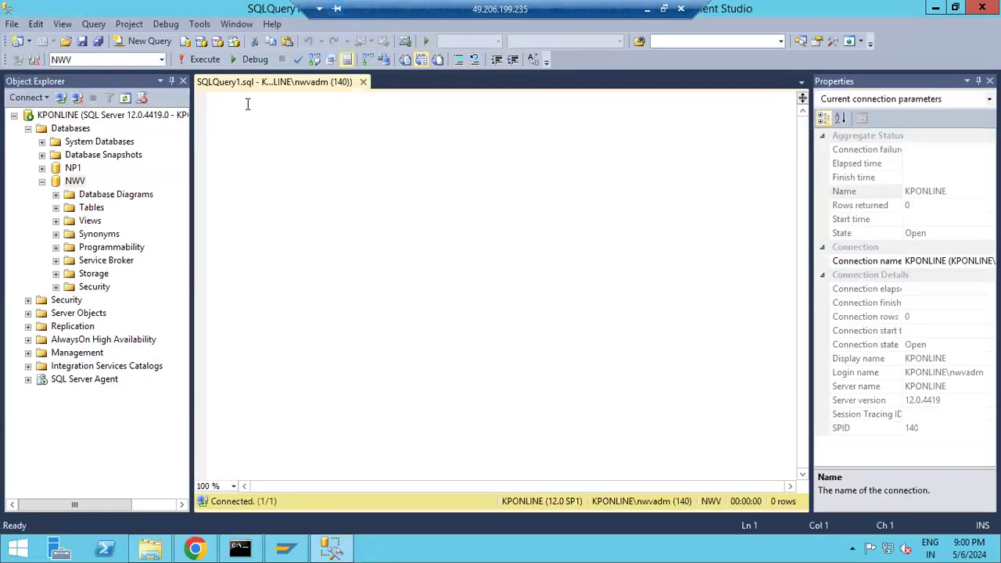
Run a SELECT on nwv.USR02 where BNAME='SAP*' to list the SAP* users
text(s)
key(BackSpace)
text(SEL)
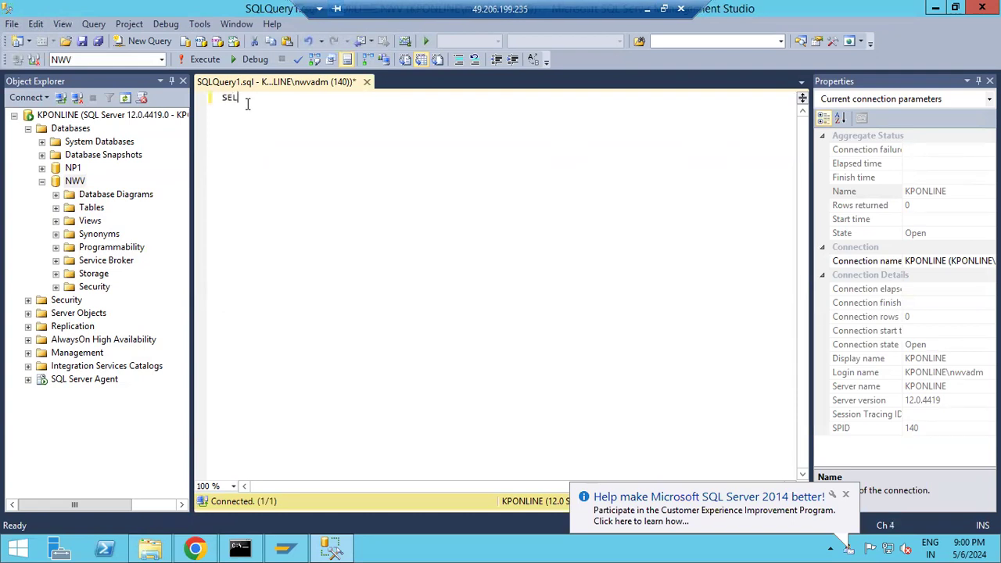
text(ECT ENAME from )
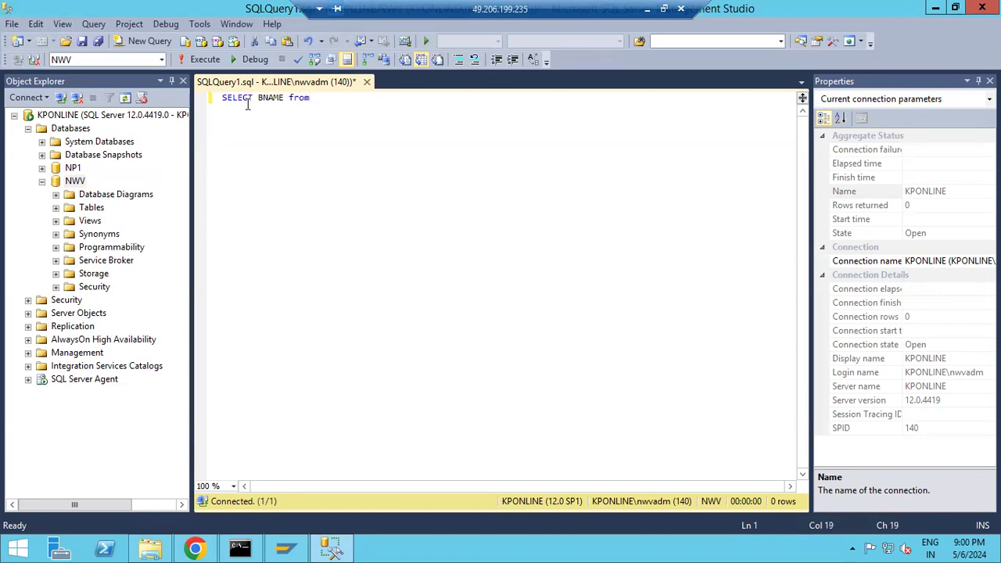
text(nwv.USR)2)
key(BackSpace)
key(BackSpace)
text(02 where BNAME)
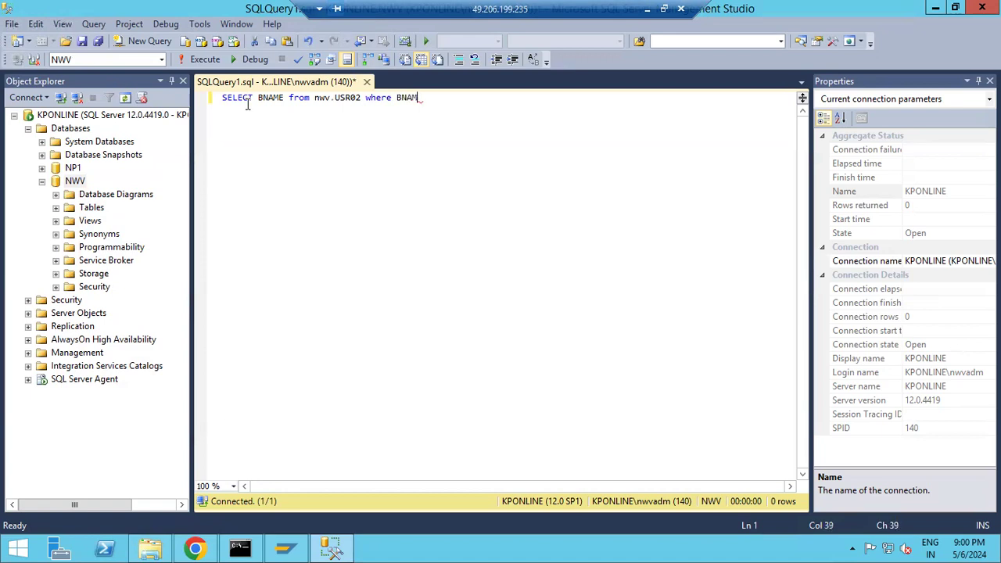
text(=;SA)
key(BackSpace)
key(BackSpace)
key(BackSpace)
text('SAP*';)
click(193, 67)
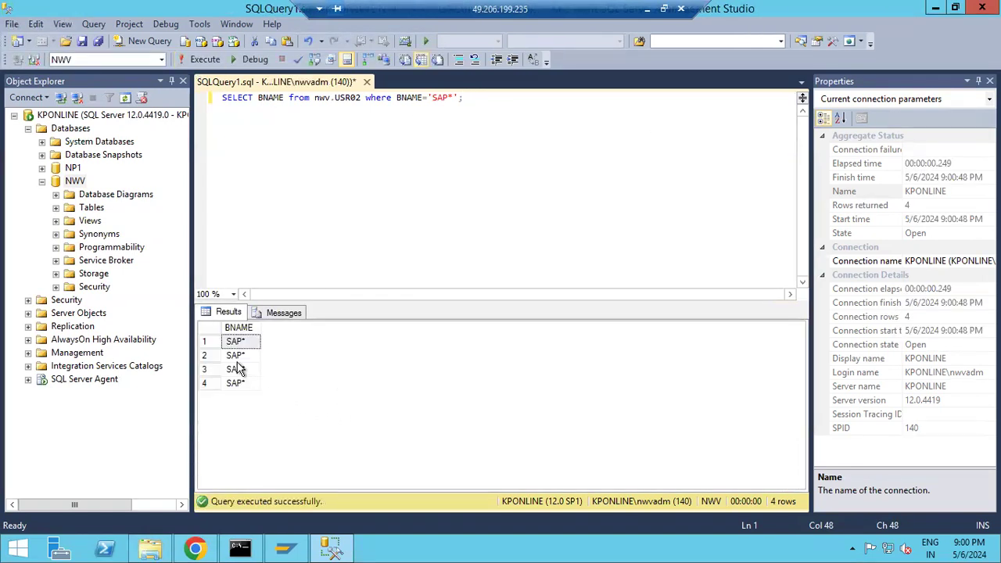
Add MANDT to the query and rerun it to show clients 000, 001, 100 and 200
click(287, 98)
text(,M)
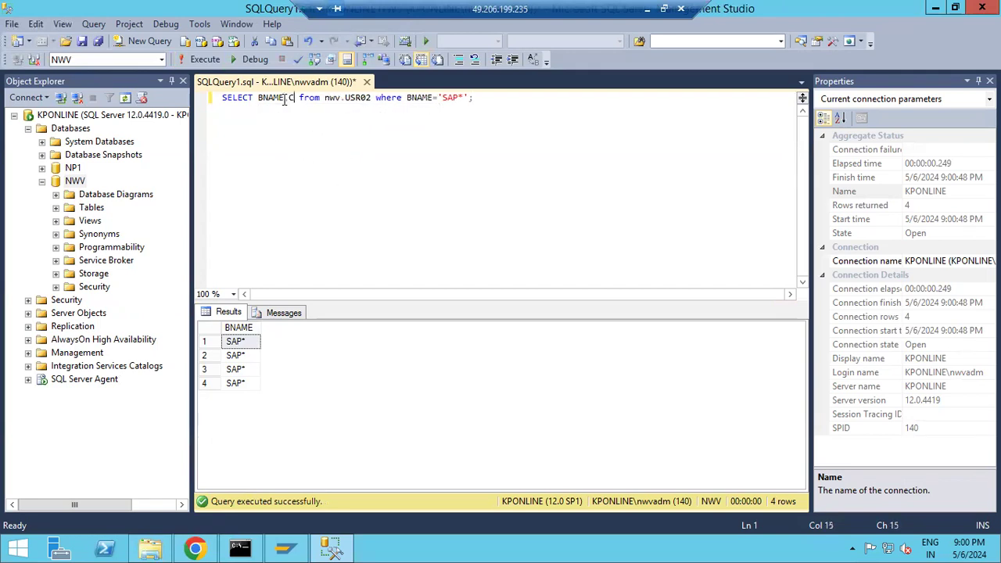
text(ANDT)
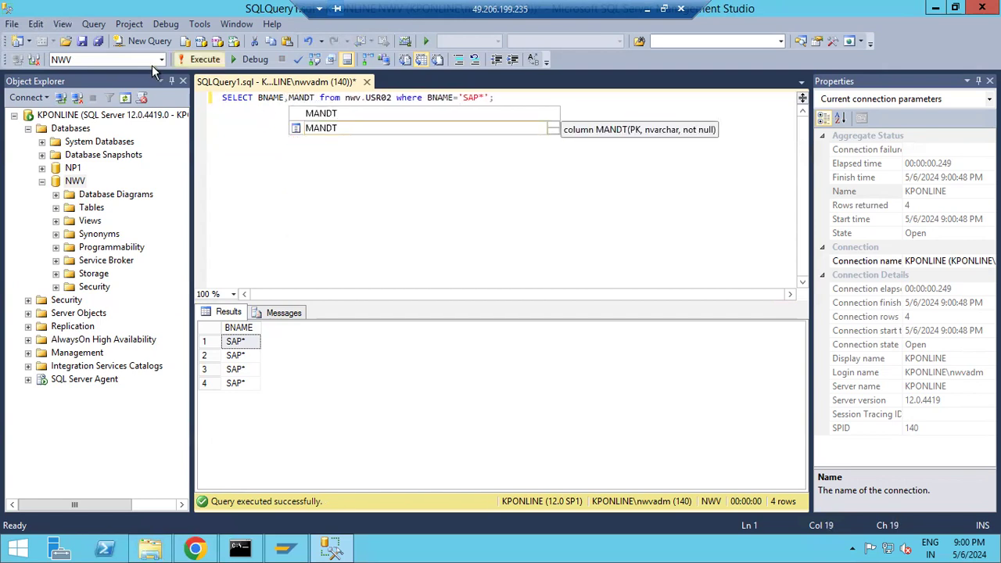
click(202, 59)
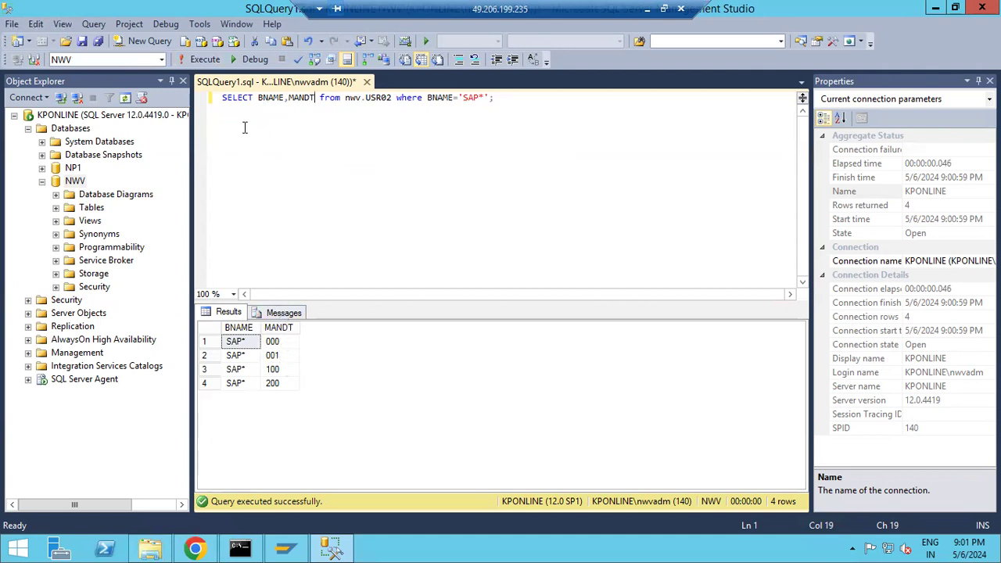
Replace SELECT with DELETE in the SAP* query and try running it
drag(222, 97, 367, 100)
key(BackSpace)
text(DELETE)
text(BNAME )
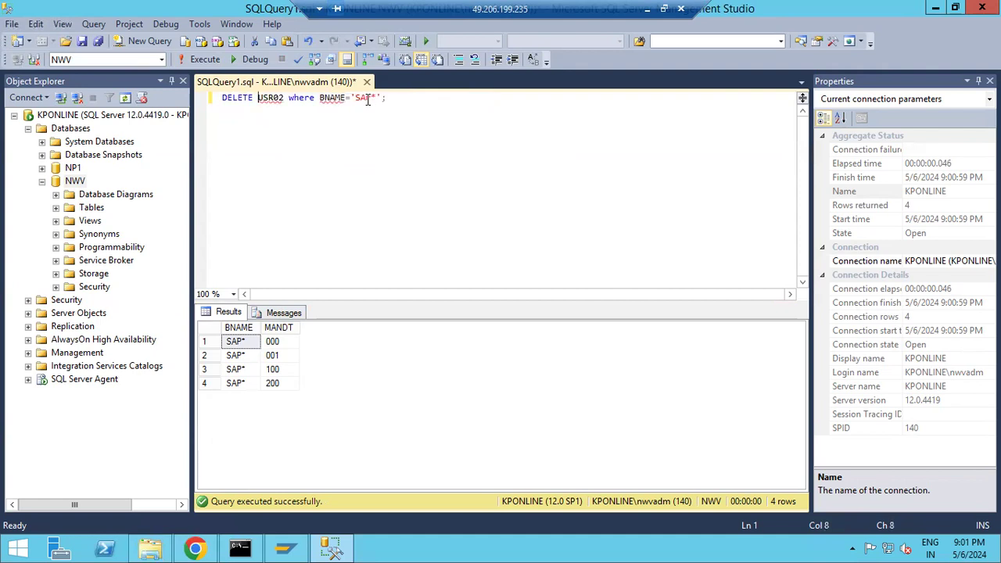
text(from)
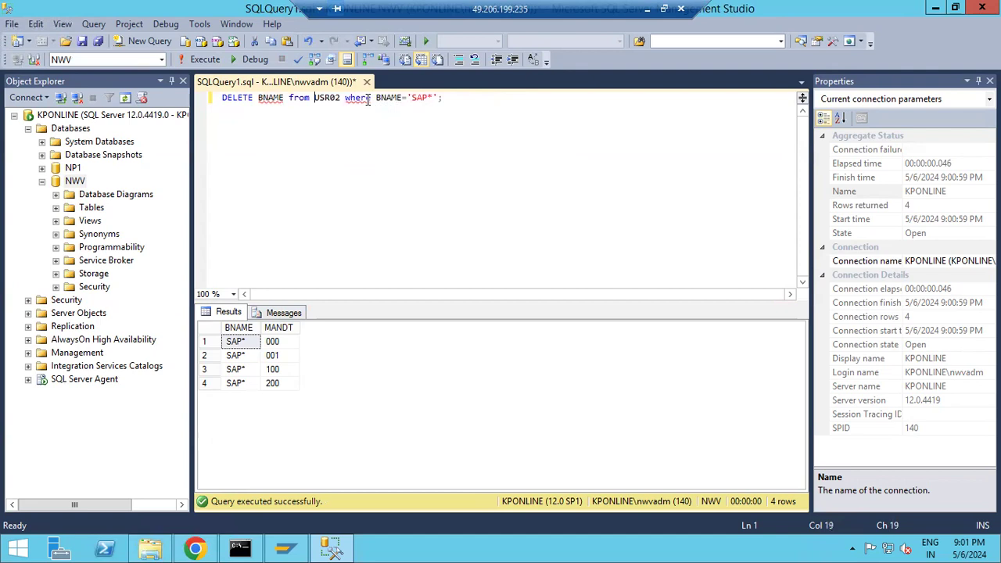
click(197, 63)
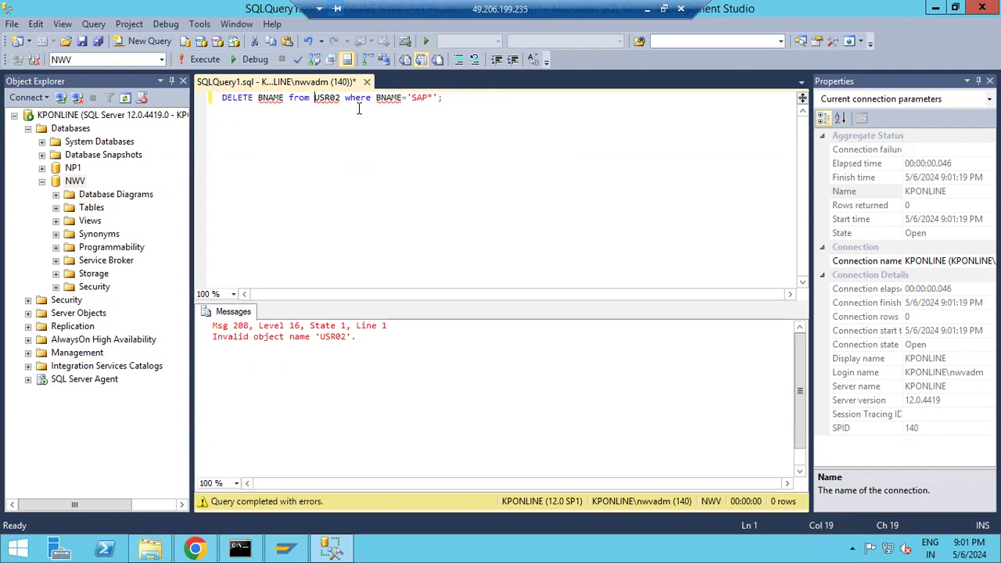
Qualify the table as nwv.USR02 and rerun the delete statement
text(nwv)
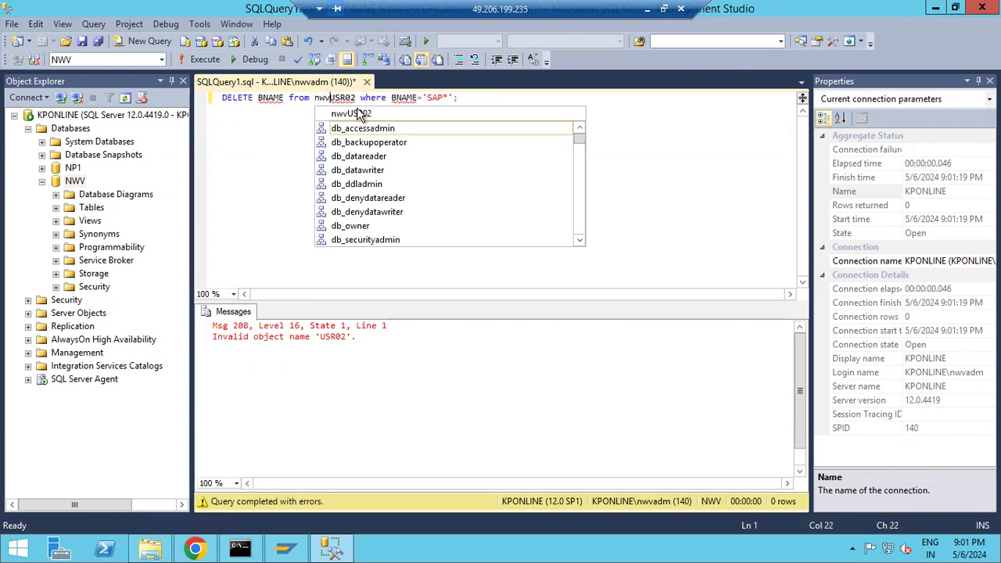
key(Escape)
text(.)
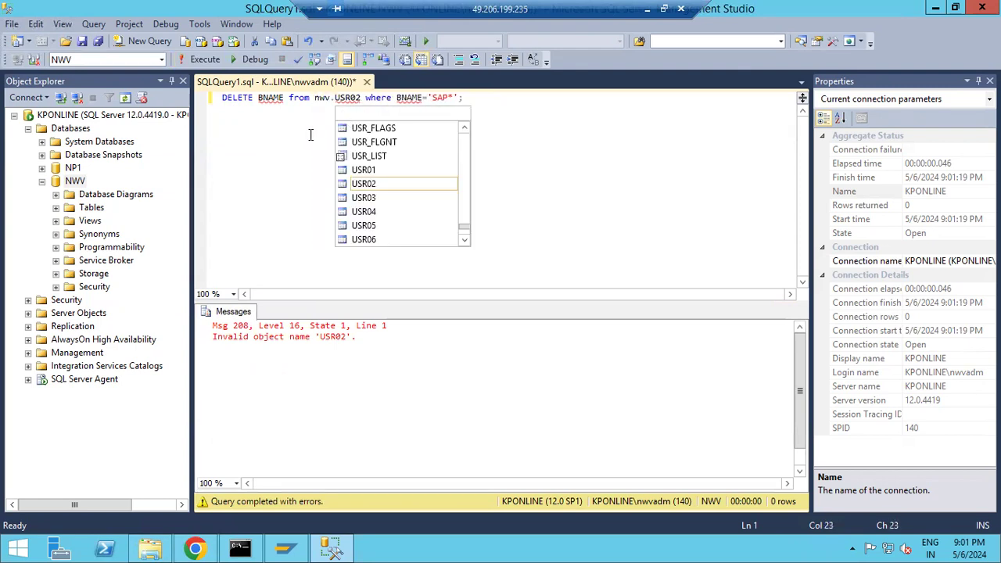
click(364, 186)
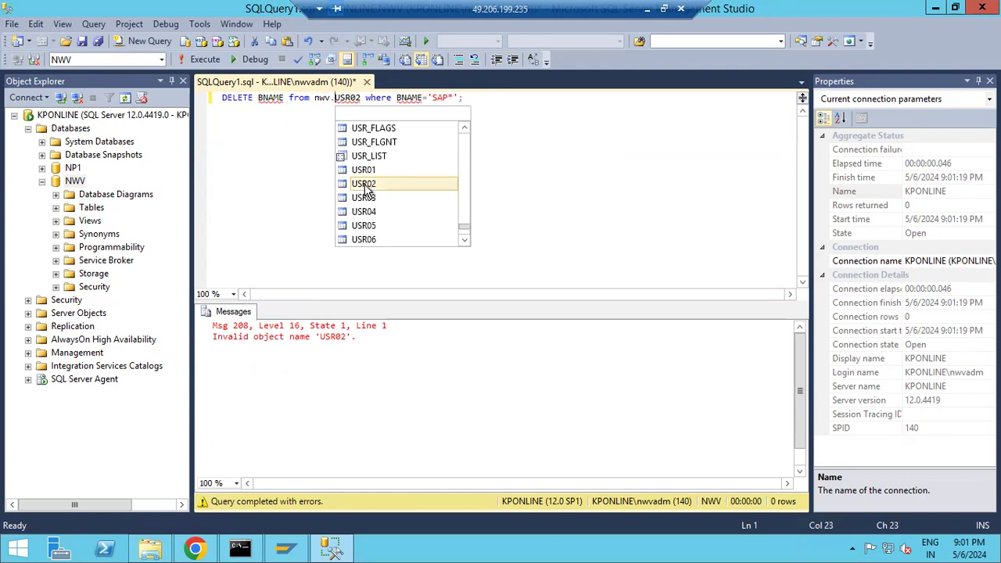
double_click(363, 185)
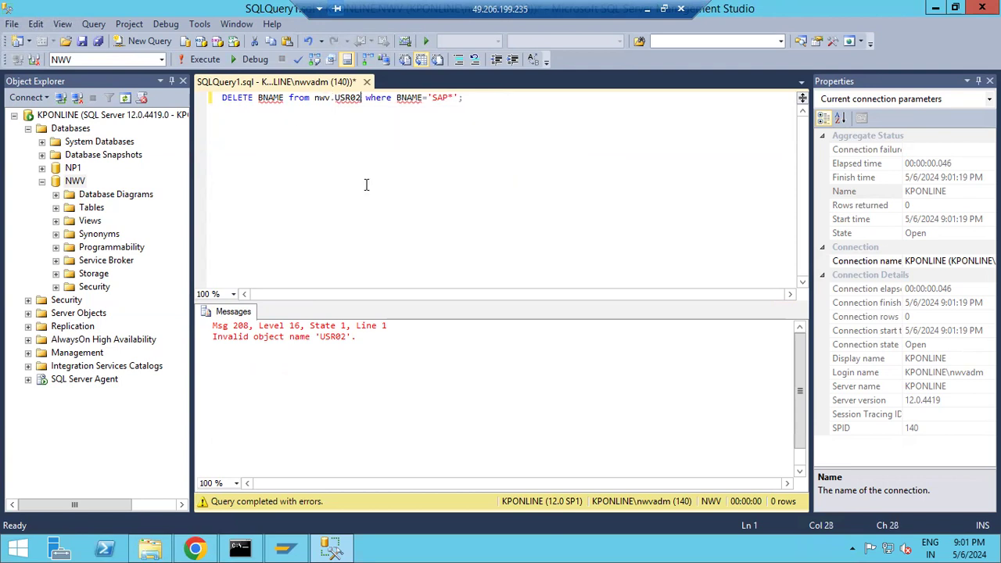
click(206, 66)
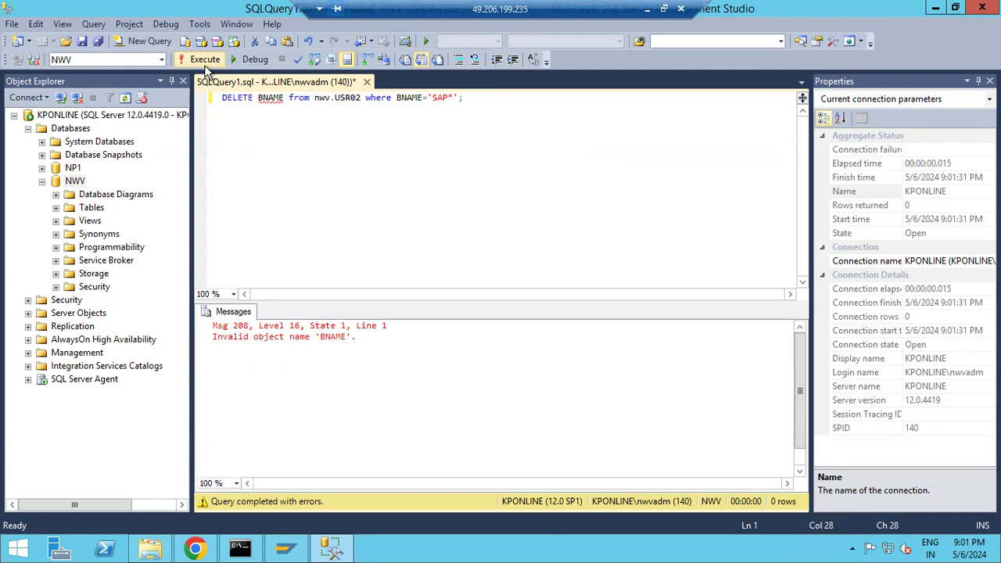
Remove BNAME so DELETE from nwv.USR02 where BNAME='SAP*' runs, reporting 4 rows affected
click(289, 102)
key(BackSpace)
key(BackSpace)
key(BackSpace)
key(BackSpace)
key(BackSpace)
key(BackSpace)
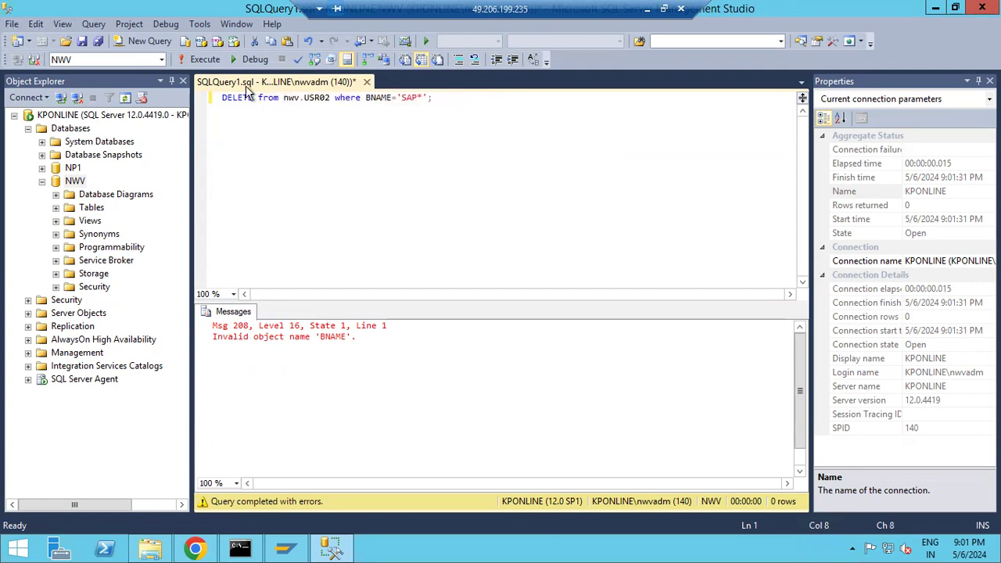
click(208, 63)
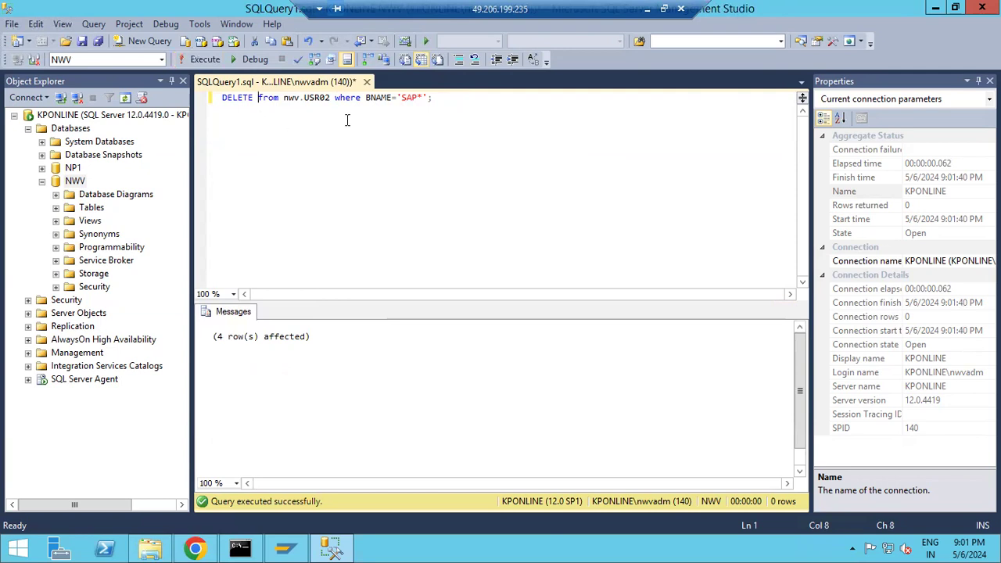
click(330, 547)
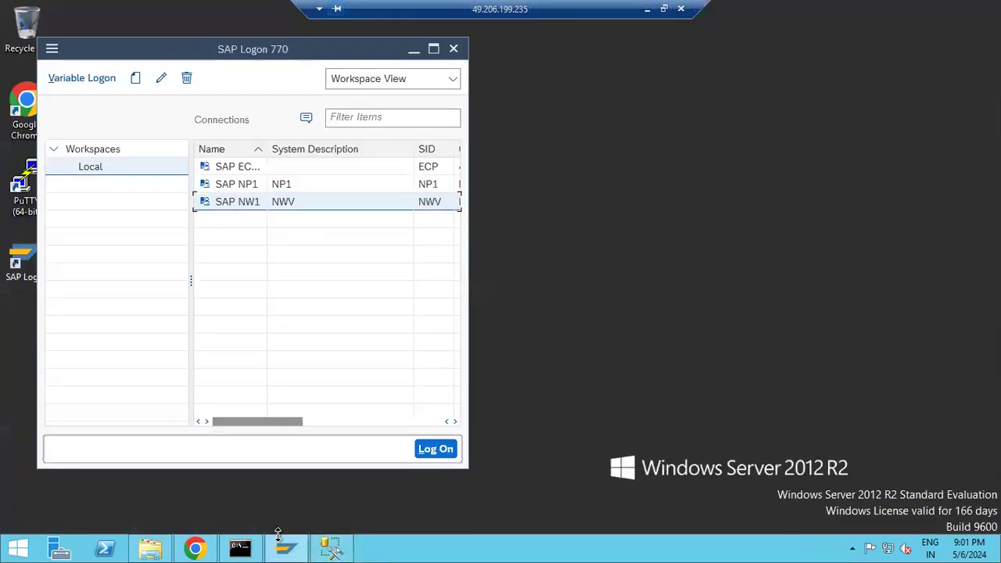
Start a SAP GUI session for the SAP NW1 (NWV) system from SAP Logon
click(250, 204)
double_click(250, 205)
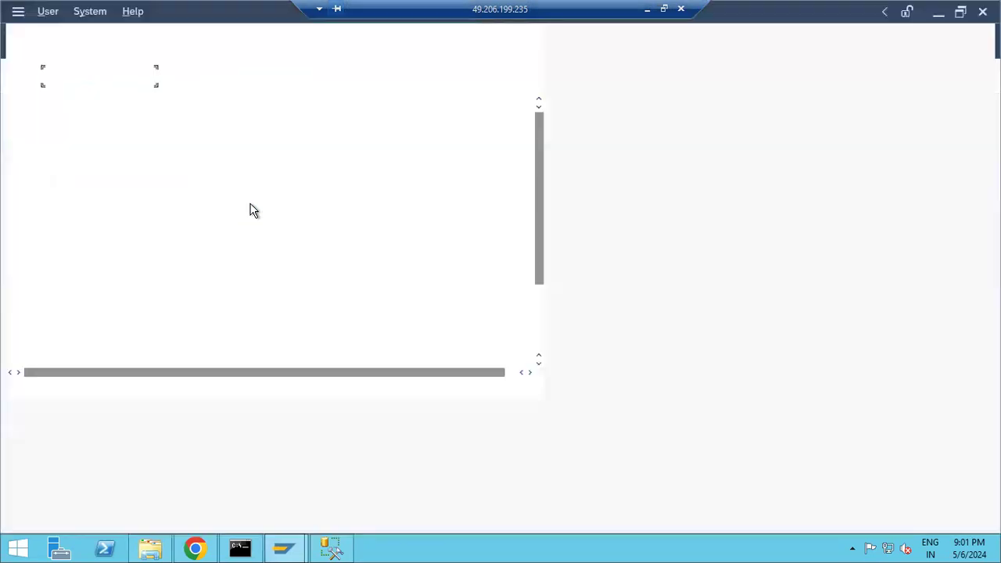
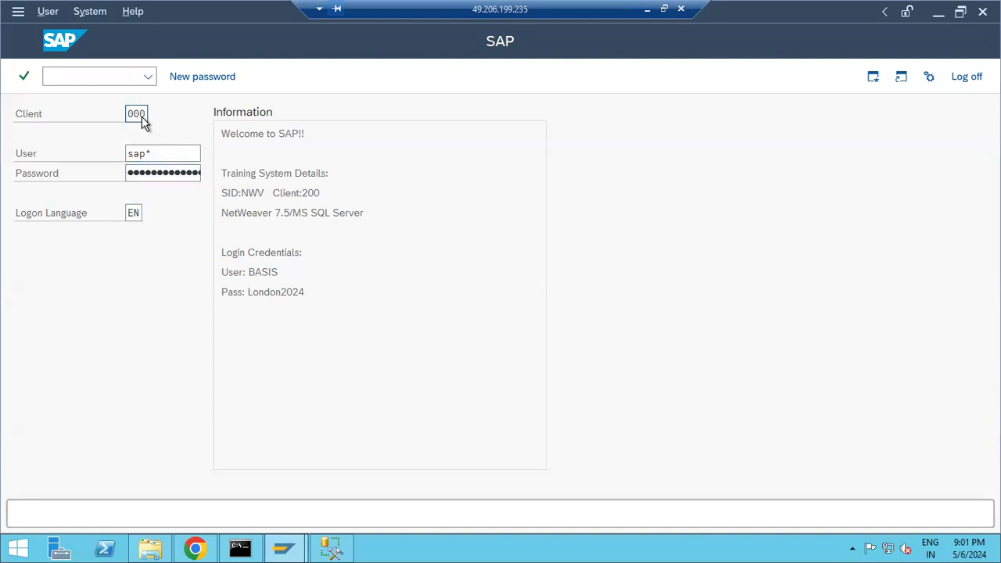
Log on to client 000 as SAP*, run SU01 and unlock user DDIC
text(su01)
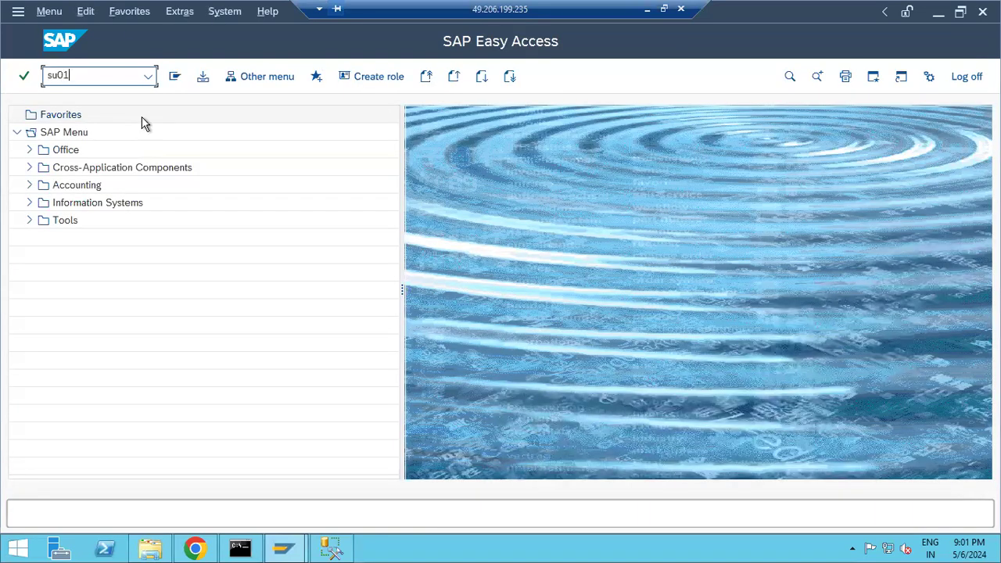
key(Return)
text(DDIC)
click(314, 81)
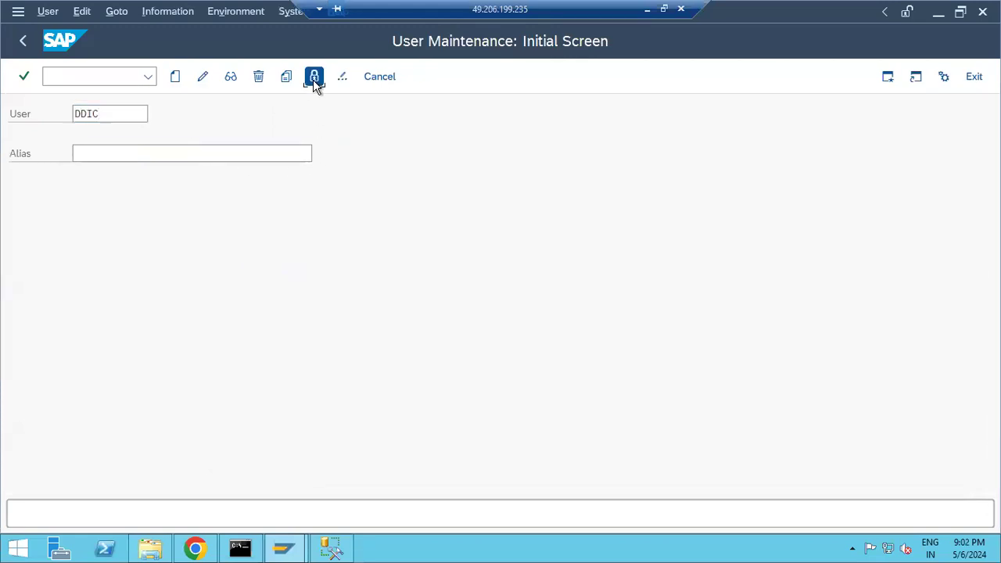
click(485, 396)
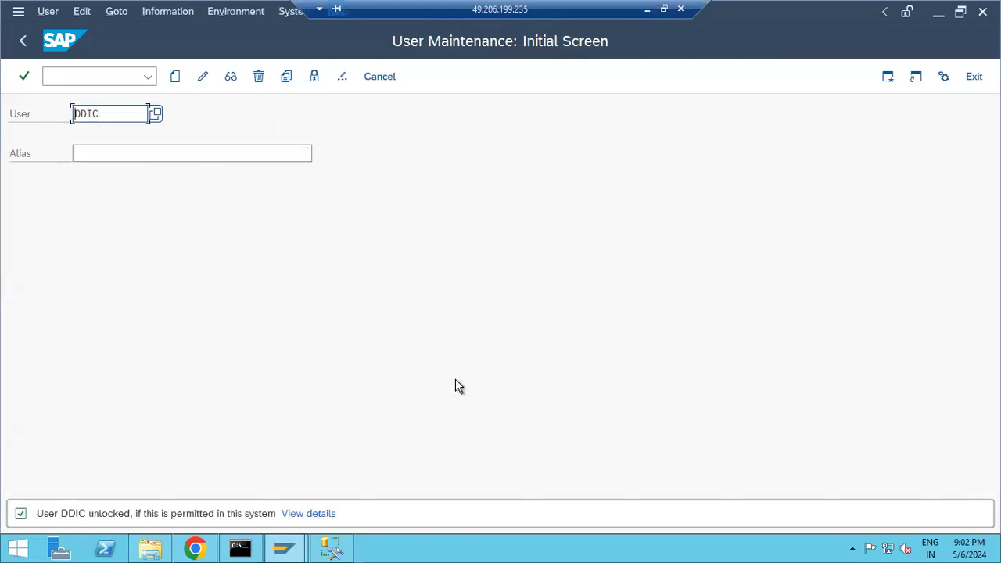
Edit DDIC, switch its Logon Data user type to Service, and go to the New Password field
click(204, 77)
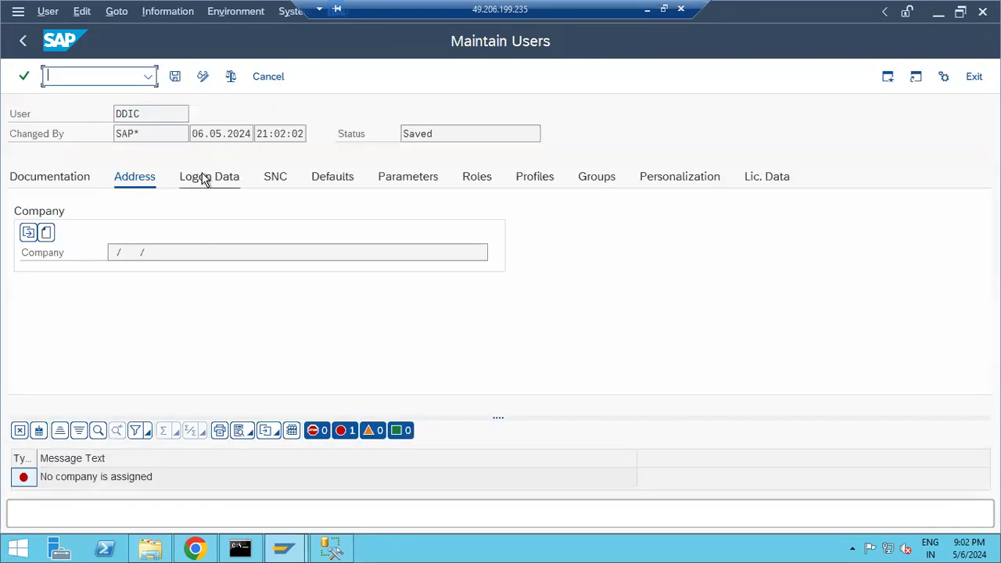
click(204, 178)
click(222, 235)
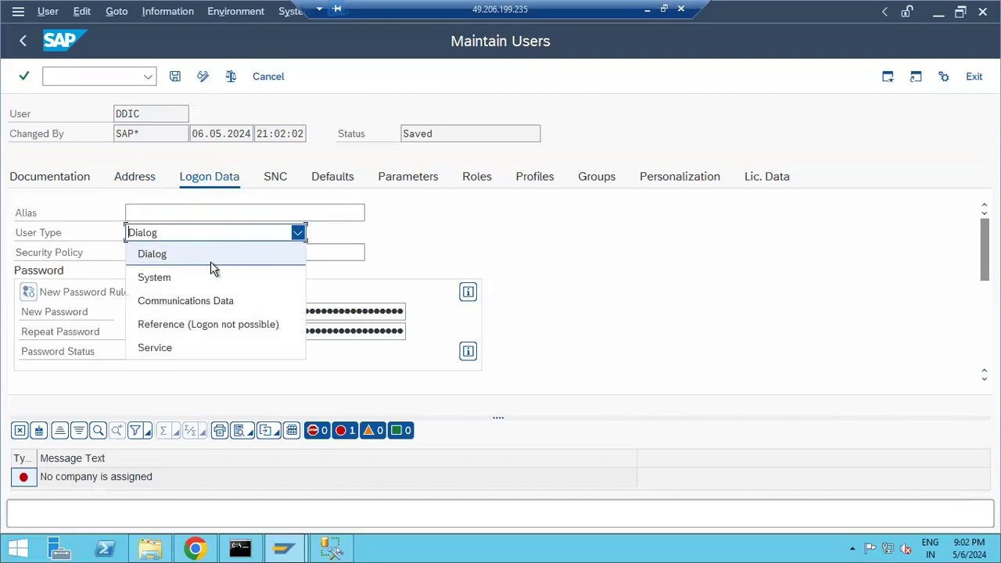
click(156, 347)
click(183, 312)
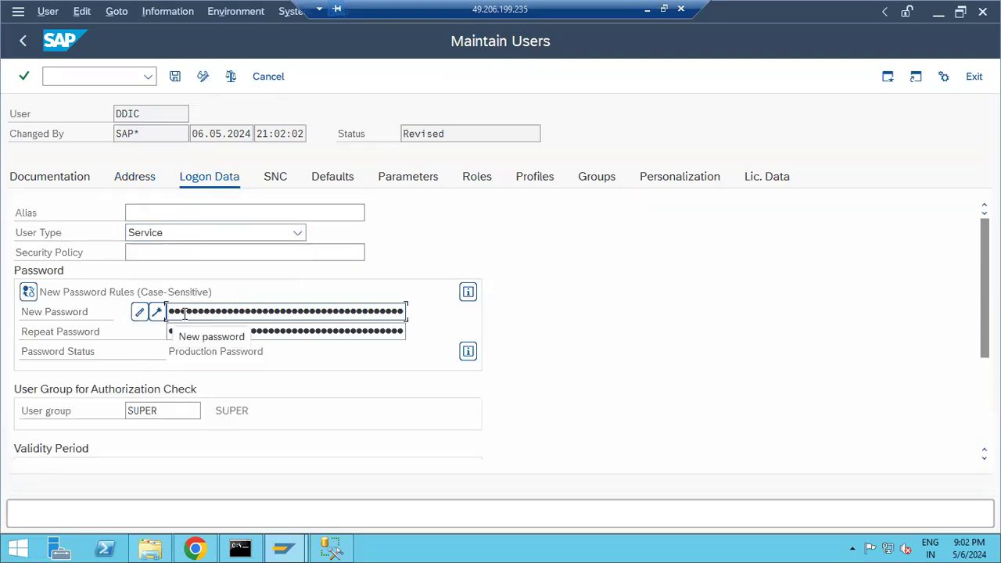
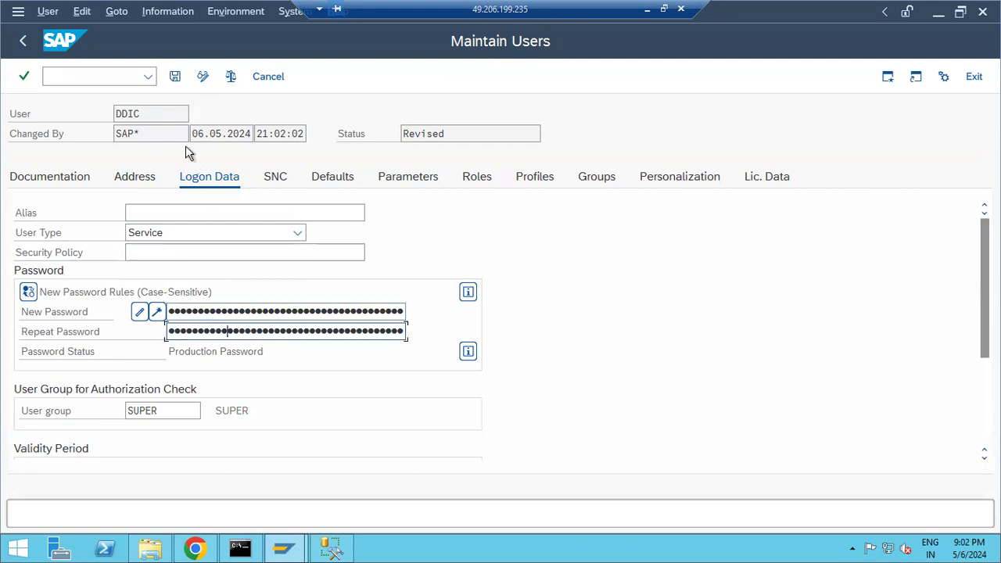
Save the DDIC user's new password in SU01, then go back to the Software Update Manager page
click(175, 78)
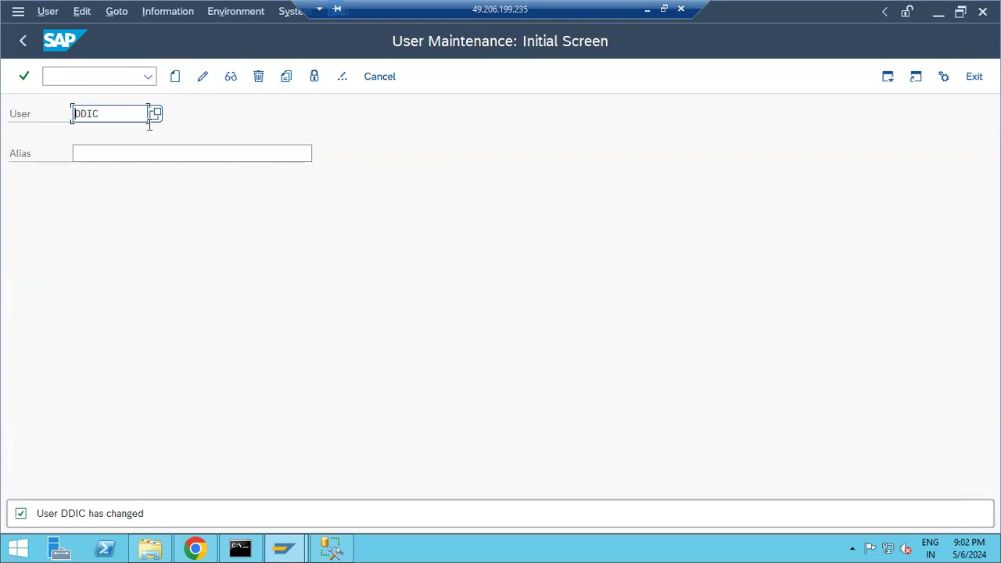
click(195, 546)
Clear and re-enter the SAPServiceNWV OS account password, then resume extraction
click(123, 509)
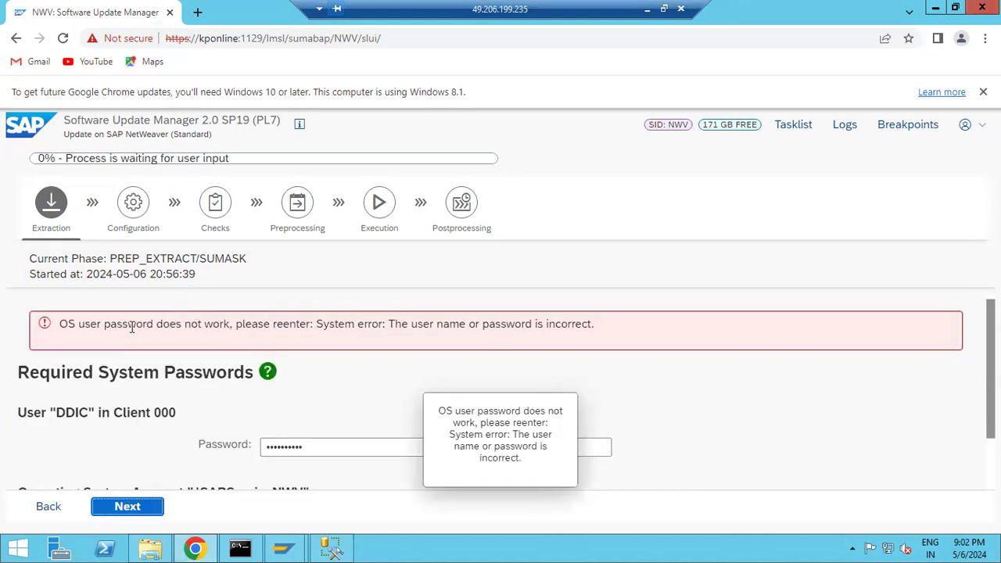
drag(132, 327, 176, 327)
scroll(188, 336, down, 1)
click(309, 452)
click(309, 452)
double_click(309, 452)
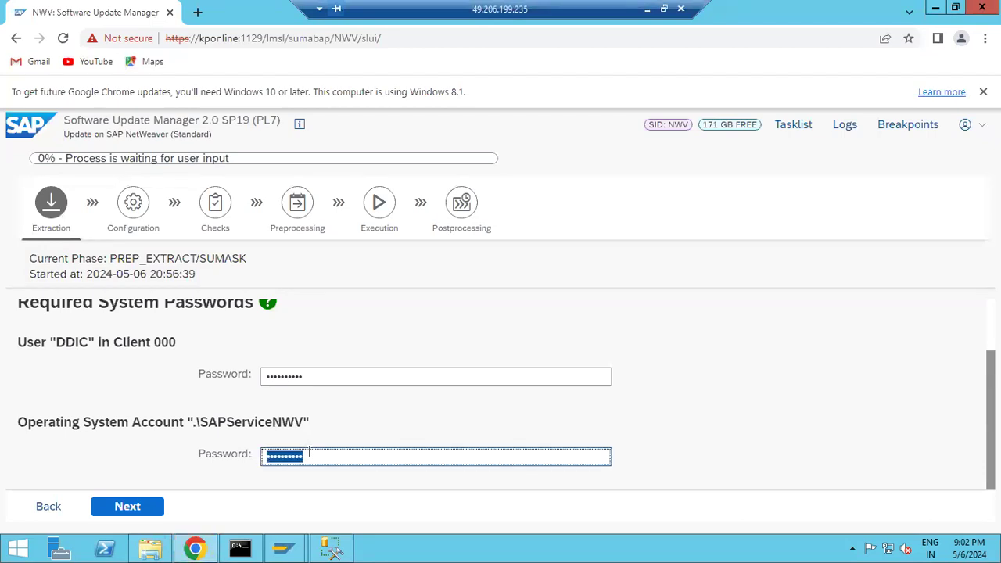
key(BackSpace)
click(148, 509)
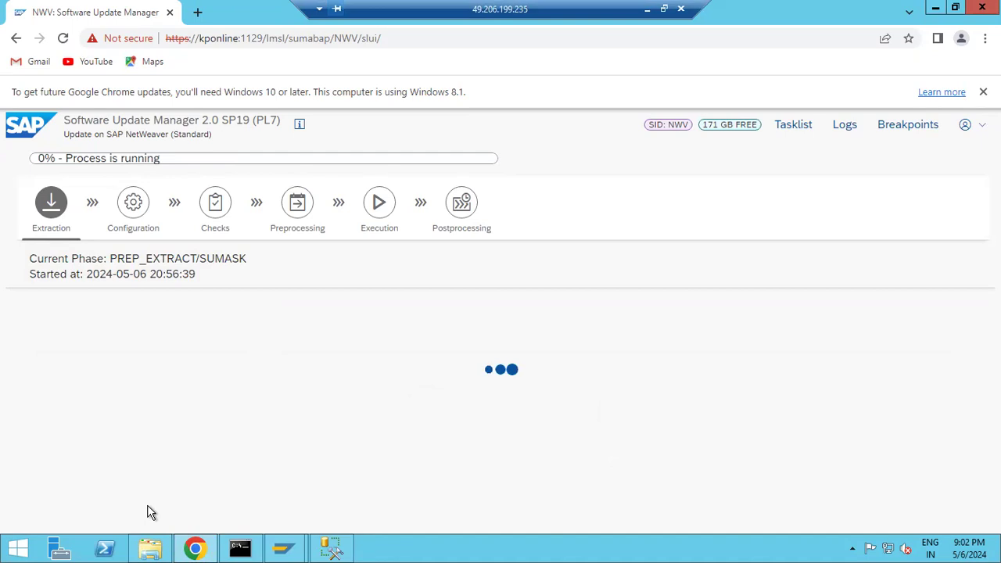
Close SQL Server Management Studio without saving the open query
click(332, 548)
click(982, 8)
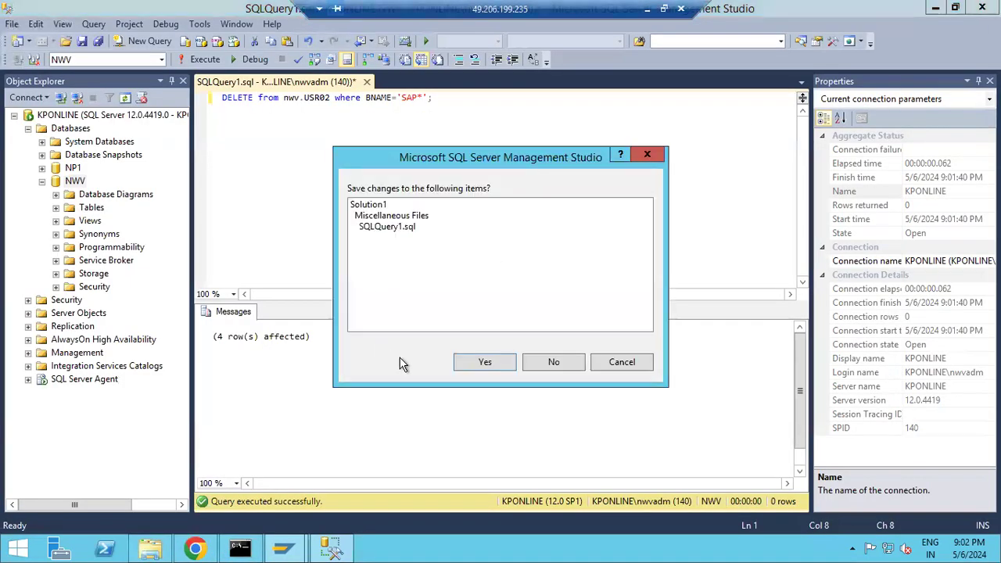
click(496, 361)
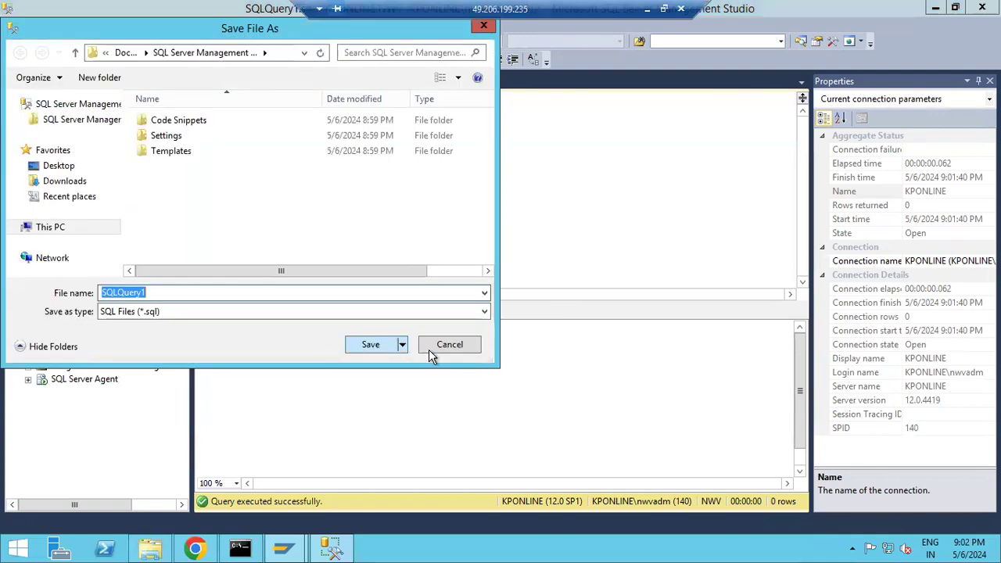
click(432, 350)
click(982, 8)
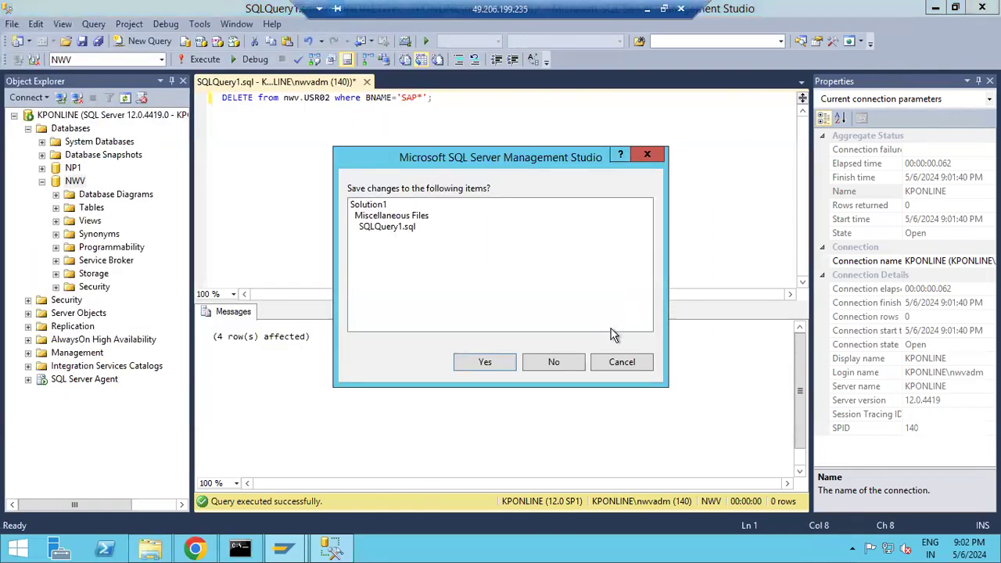
click(561, 360)
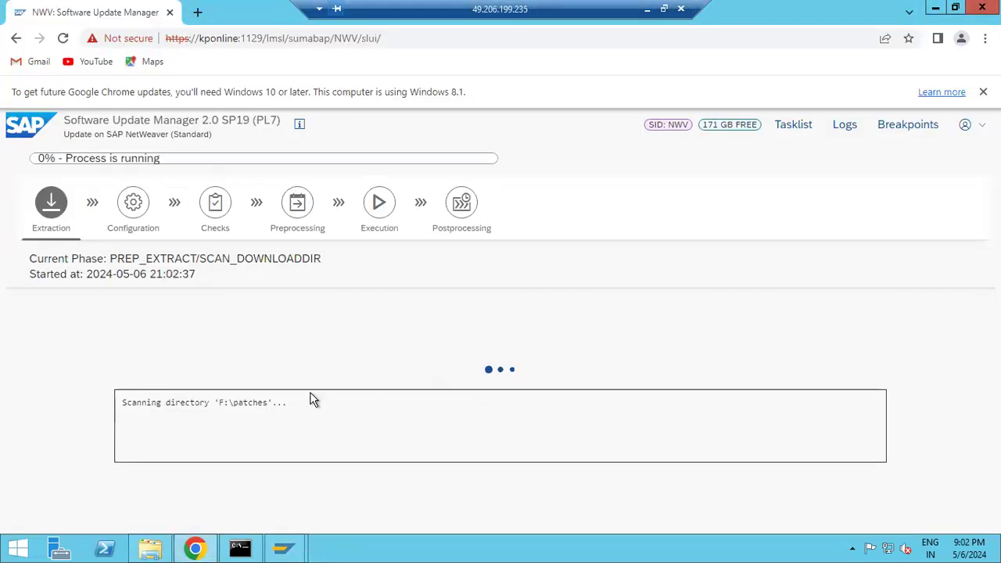
View SCANDOWNLOAD.LOG from the refreshed SUM log list: 165 files found, scan at 5%
drag(200, 258, 371, 290)
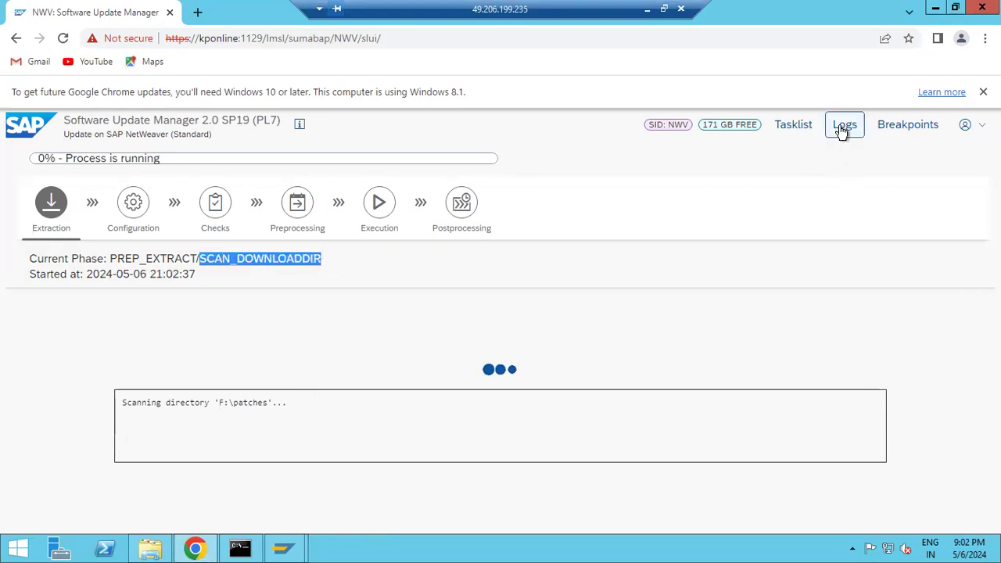
click(798, 127)
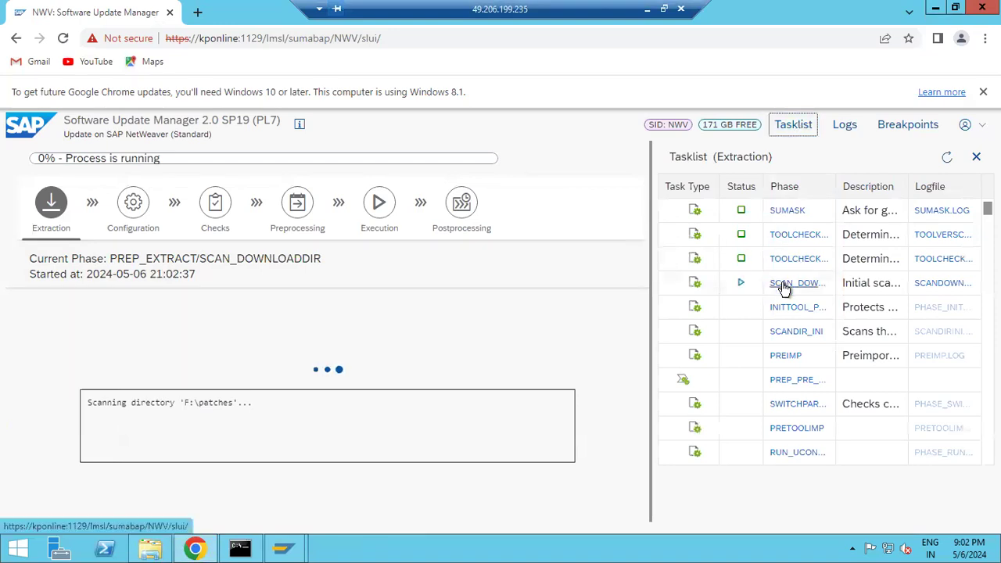
click(842, 128)
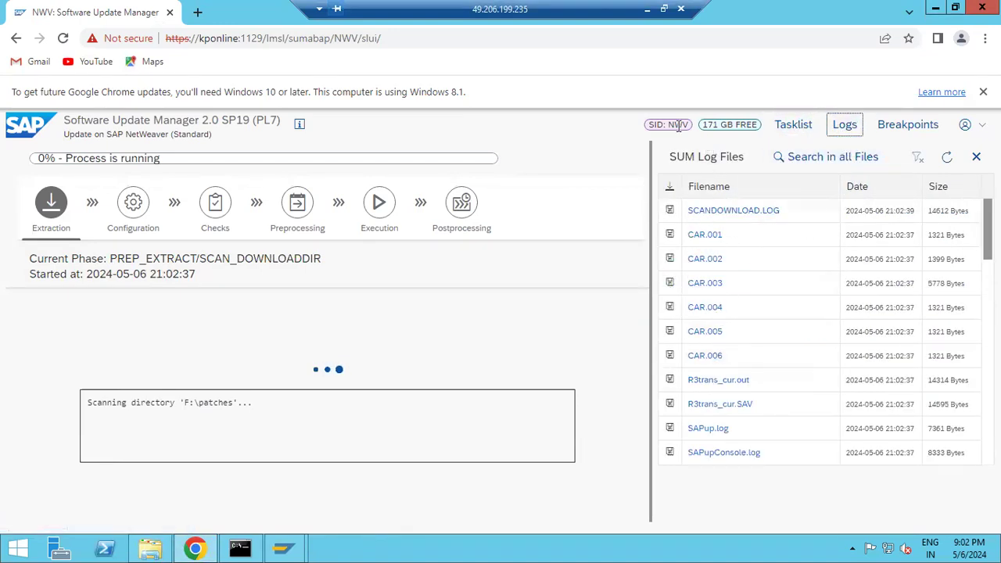
drag(667, 125, 746, 127)
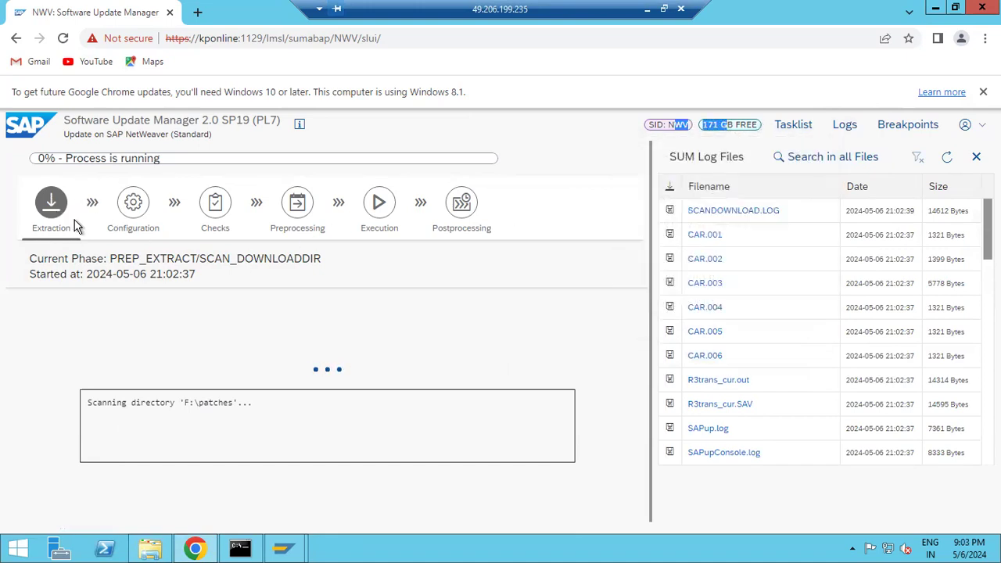
drag(50, 162, 179, 159)
drag(100, 122, 248, 139)
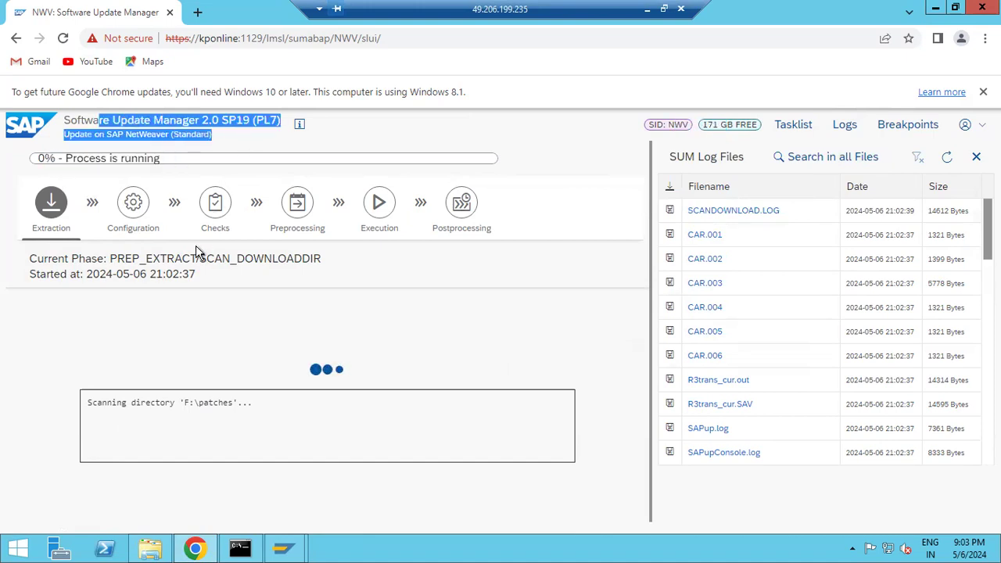
drag(181, 258, 394, 267)
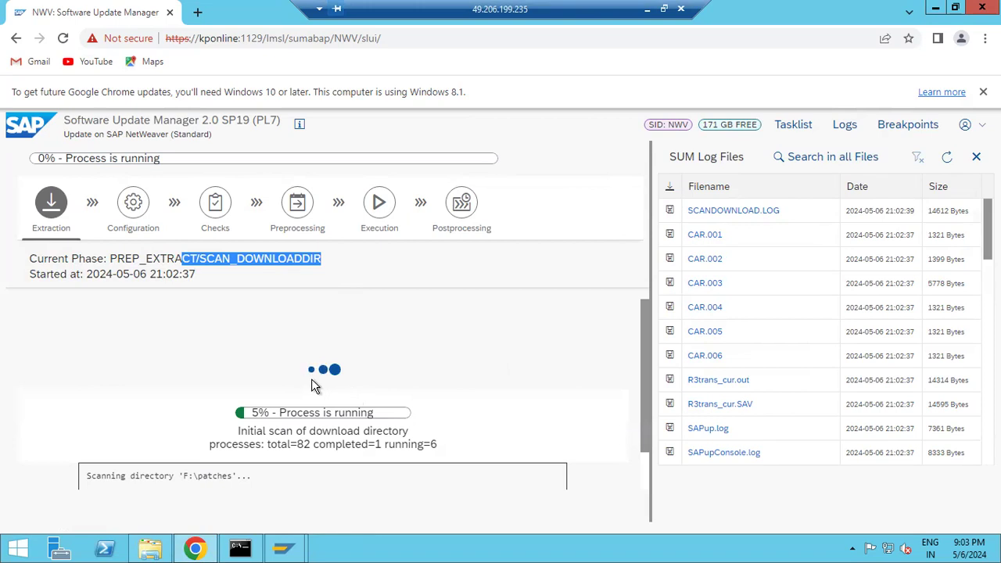
click(947, 173)
drag(262, 444, 326, 444)
click(697, 236)
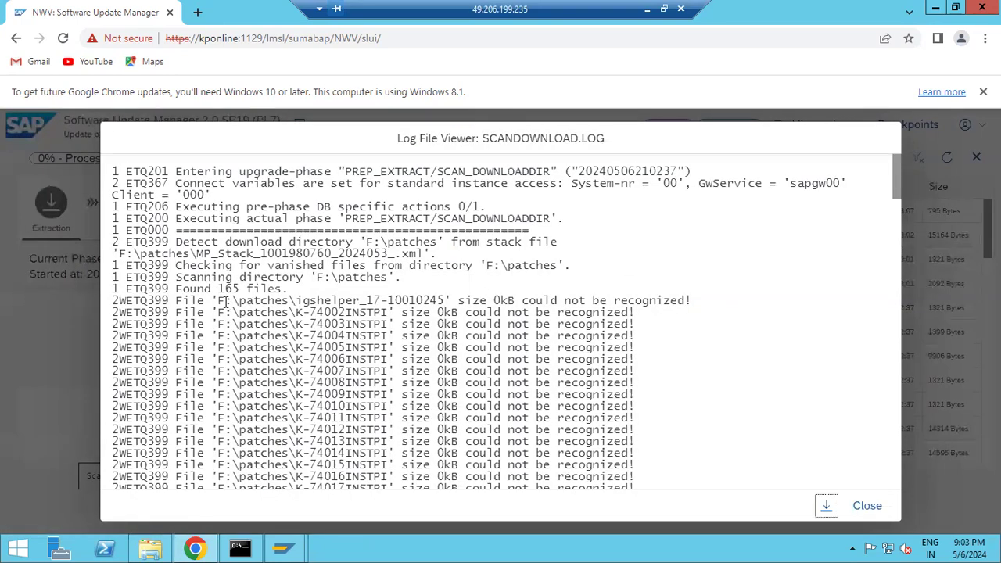
Review the F:\patches scan log, then close it and the SUM log files list
drag(220, 300, 289, 301)
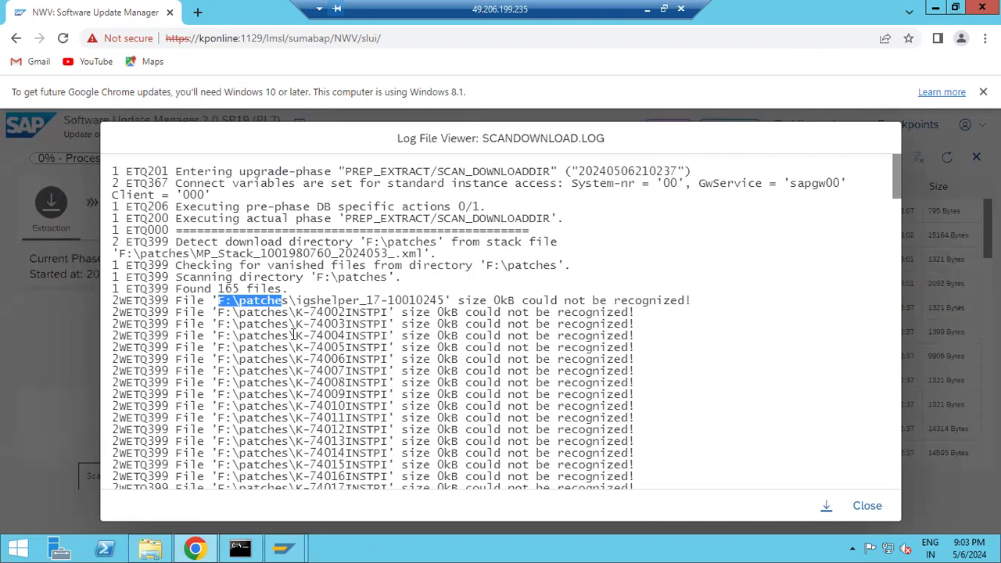
scroll(301, 344, down, 10)
scroll(307, 361, down, 10)
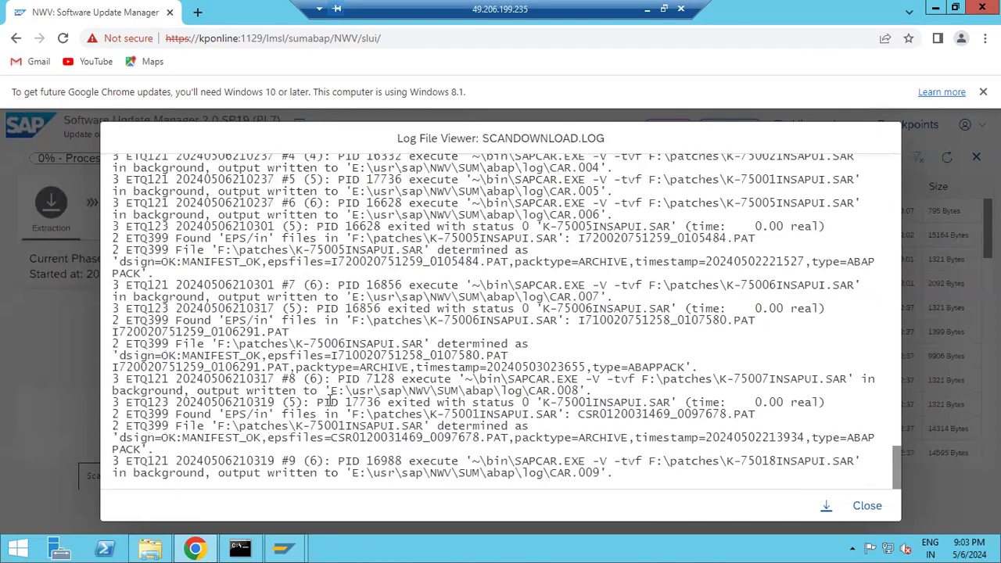
click(865, 504)
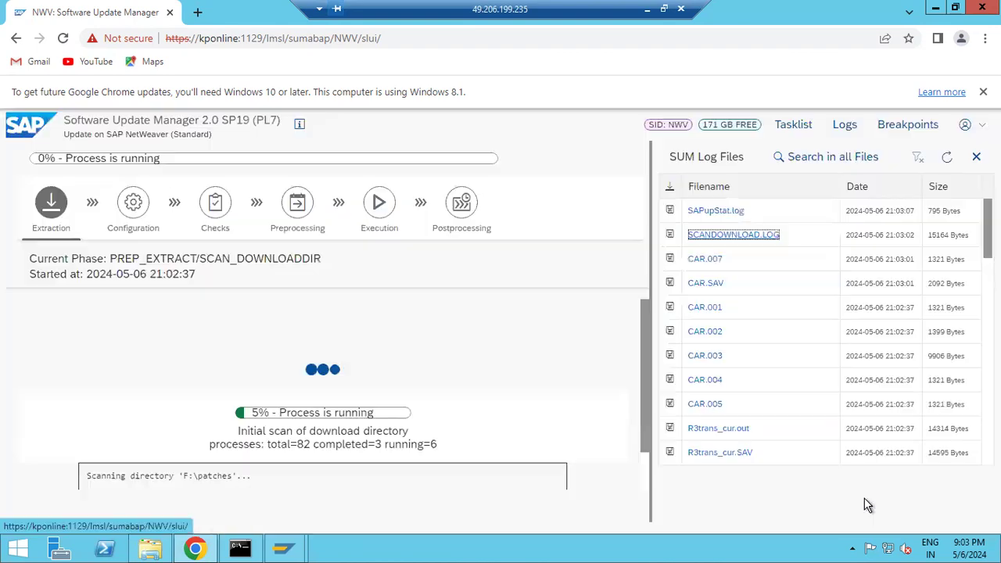
click(947, 158)
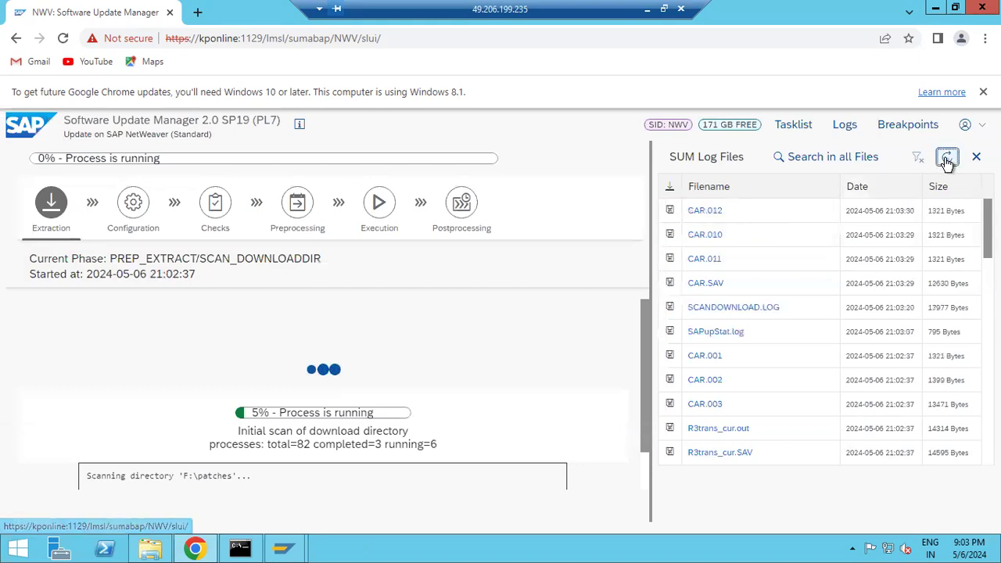
click(975, 158)
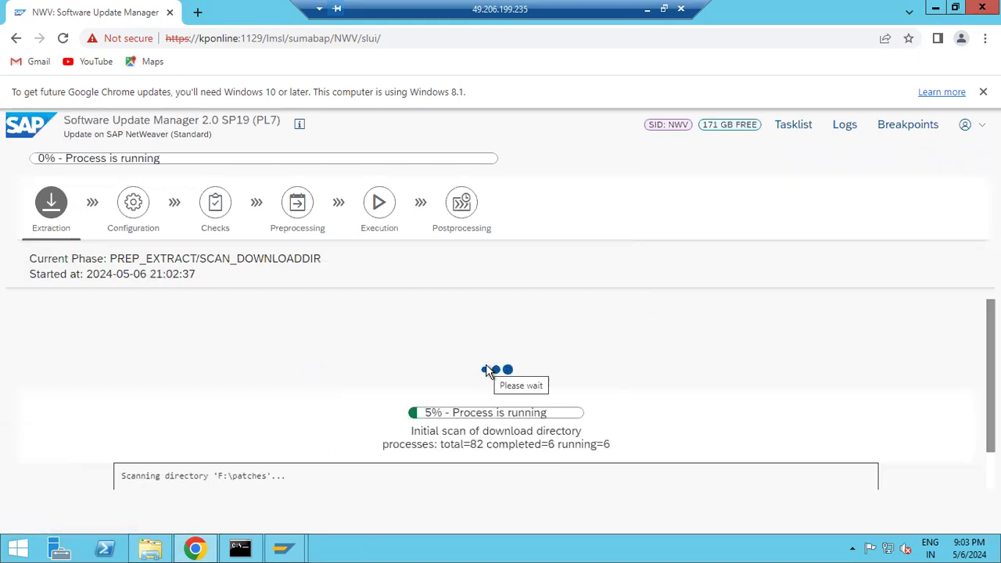
Bring SAP GUI's User Maintenance screen back to the front
drag(237, 258, 296, 255)
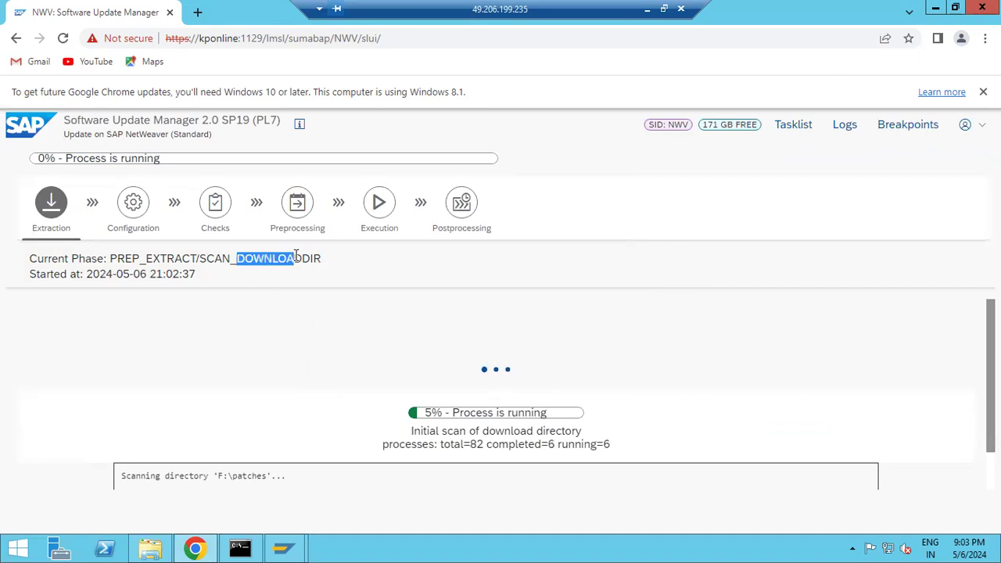
click(283, 548)
click(343, 501)
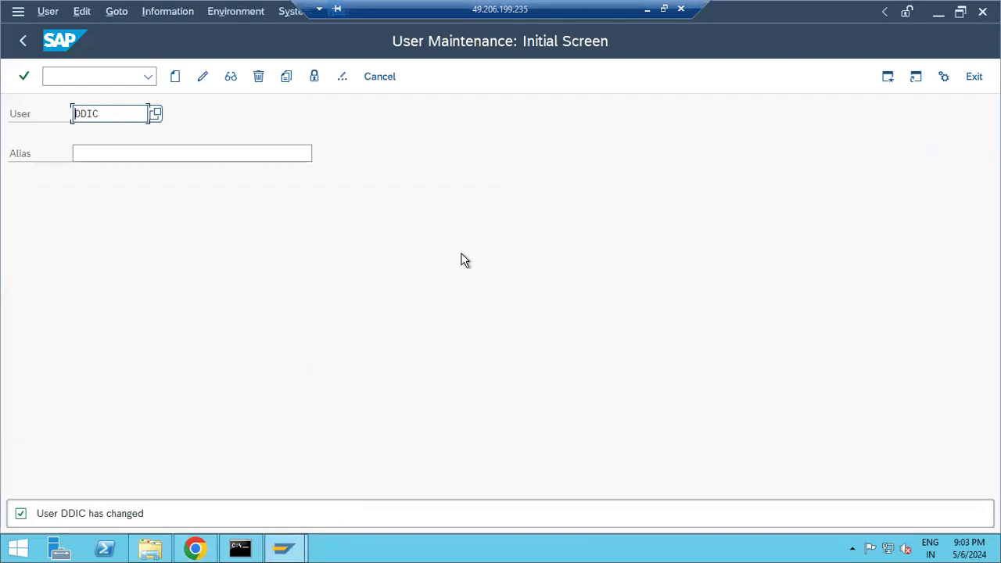
Return to Software Update Manager as extraction reaches PREP_PRE_CHECK/TOOLCHECKVERS_UNICODE
click(195, 548)
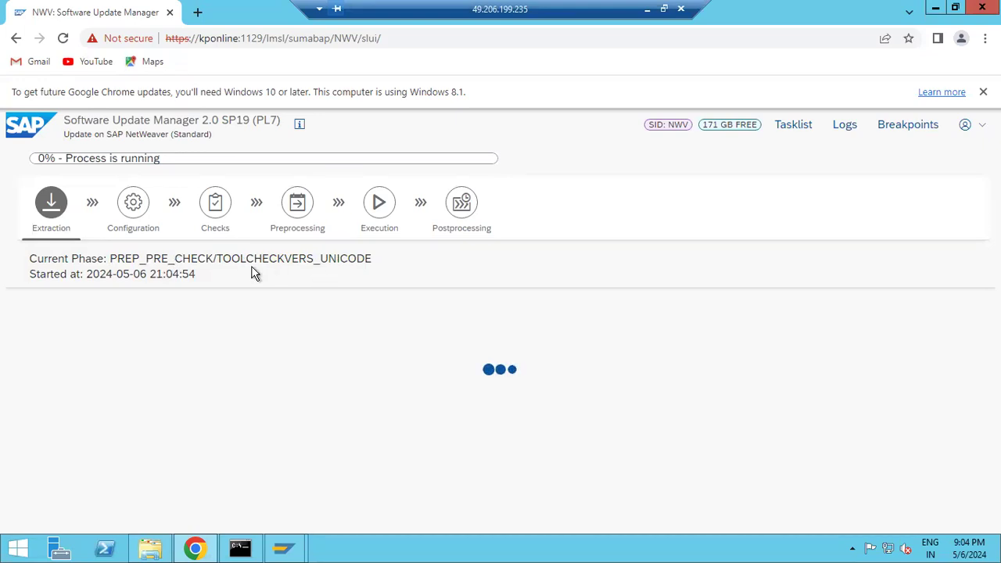
Check the refreshed SUM log files list, then close it
drag(232, 257, 383, 245)
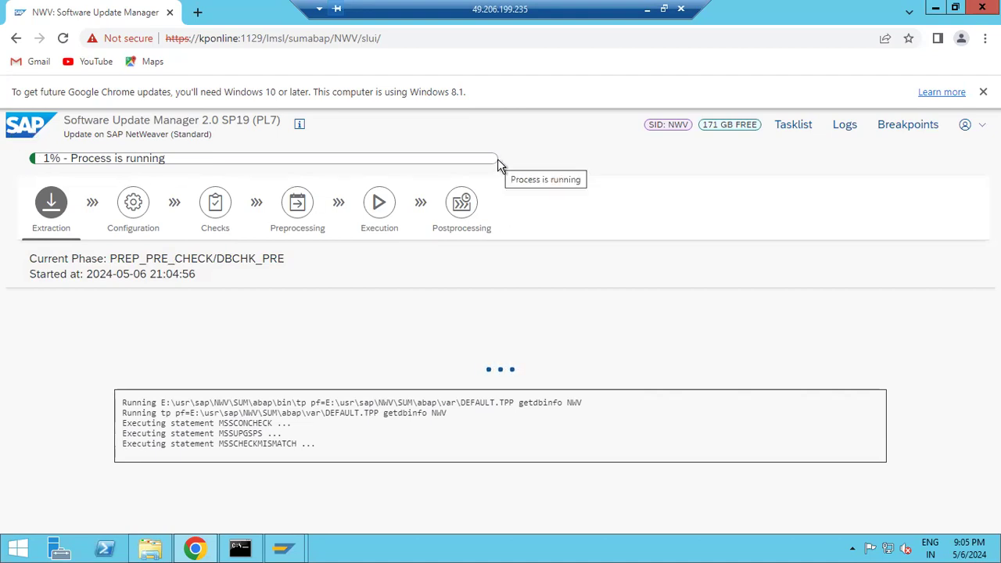
click(838, 129)
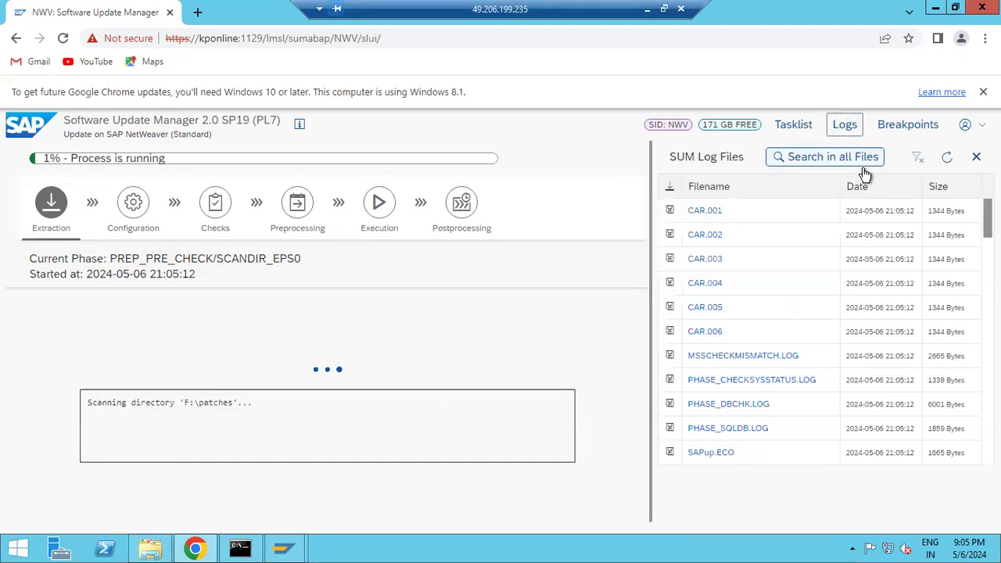
click(947, 162)
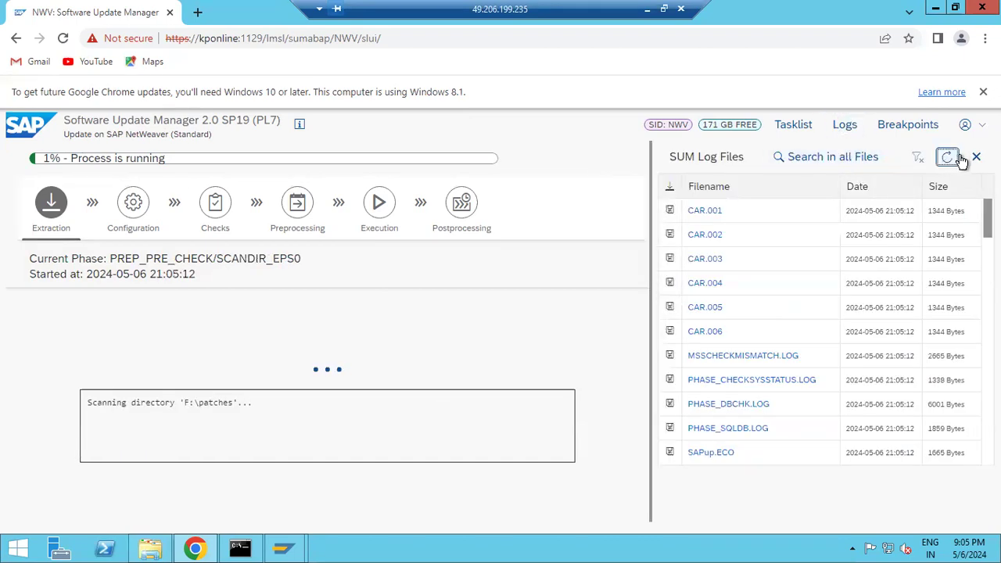
click(976, 159)
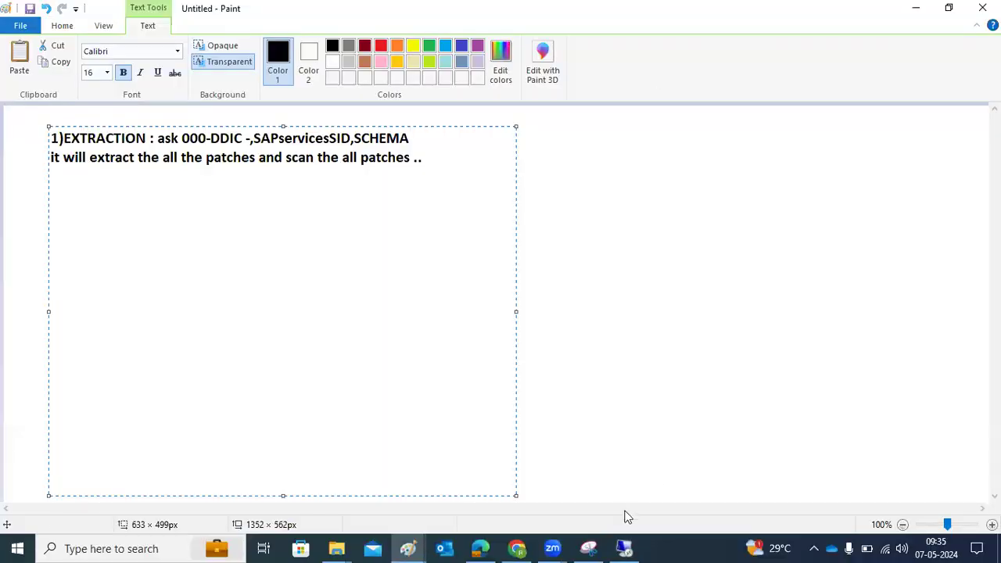
Follow extraction into the SCANDIR_EPS0 phase extracting EPS inbox files, then bring up File Explorer
click(625, 548)
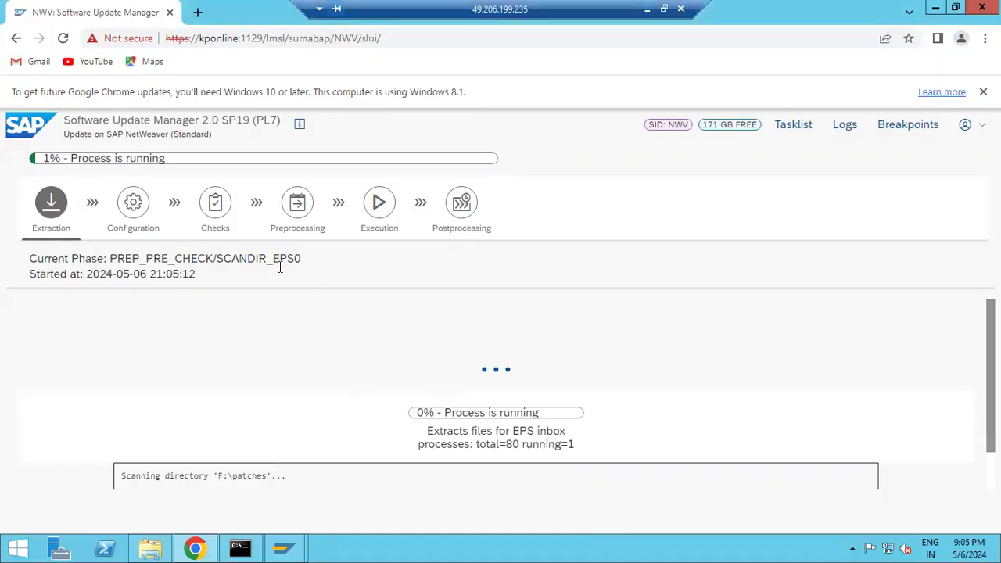
drag(223, 260, 315, 254)
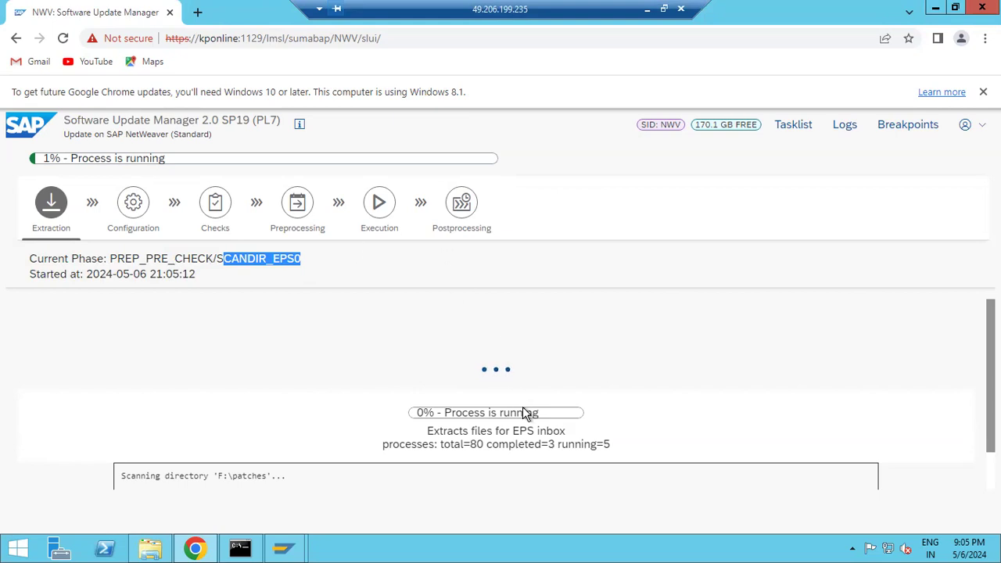
drag(479, 431, 535, 431)
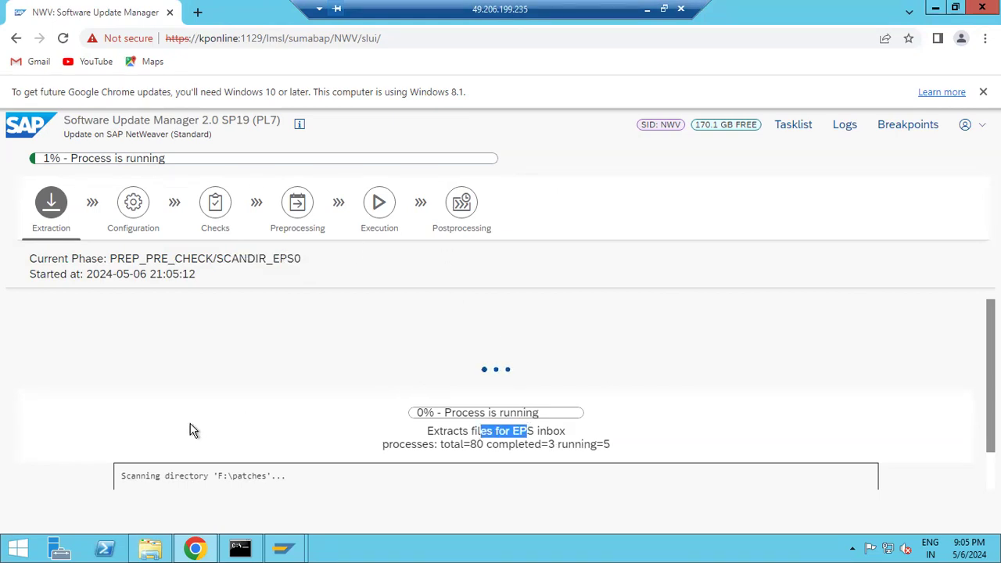
click(149, 545)
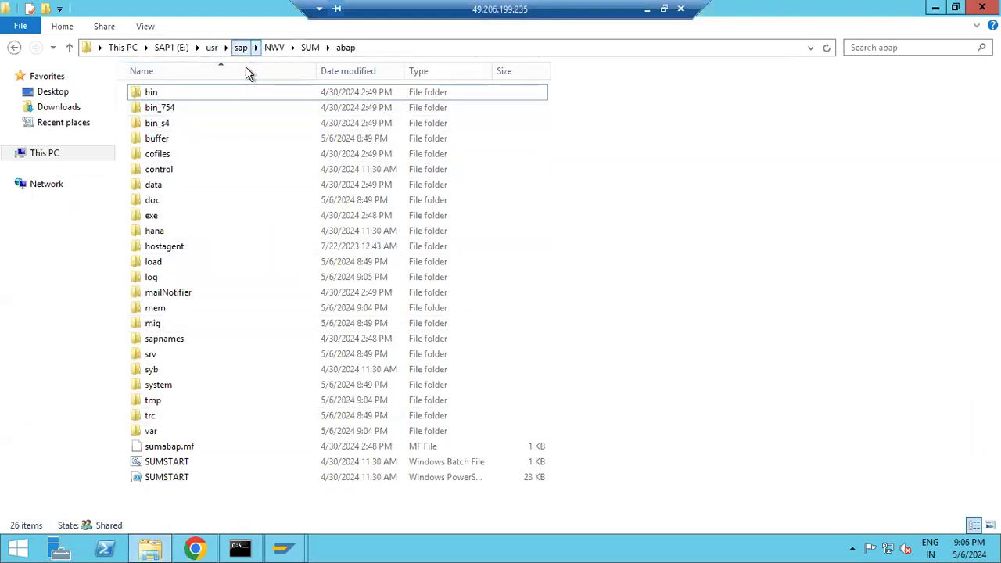
Browse to E:\usr\sap\trans\EPS\in to review the PAT files, then return to Software Update Manager
click(241, 47)
double_click(157, 156)
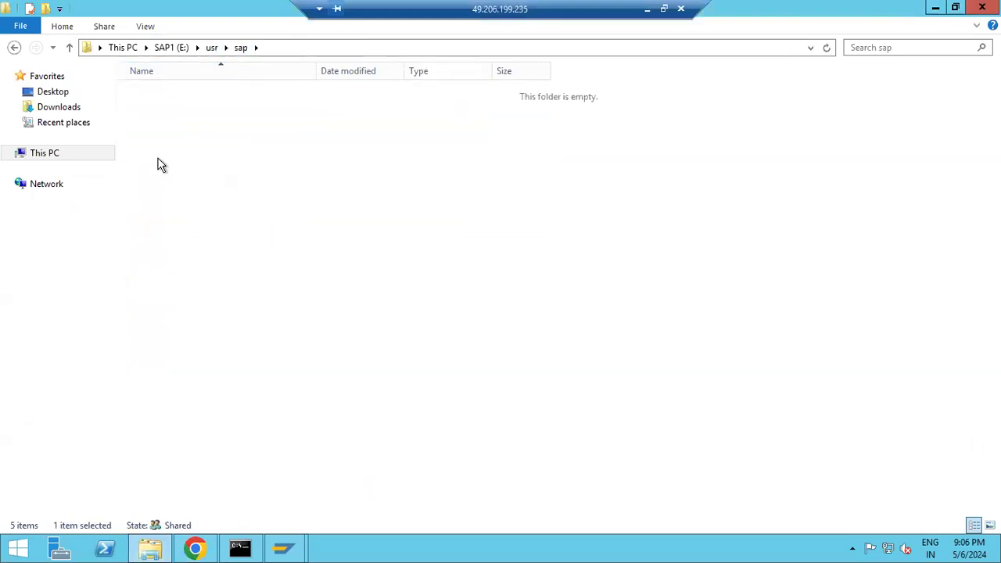
double_click(156, 169)
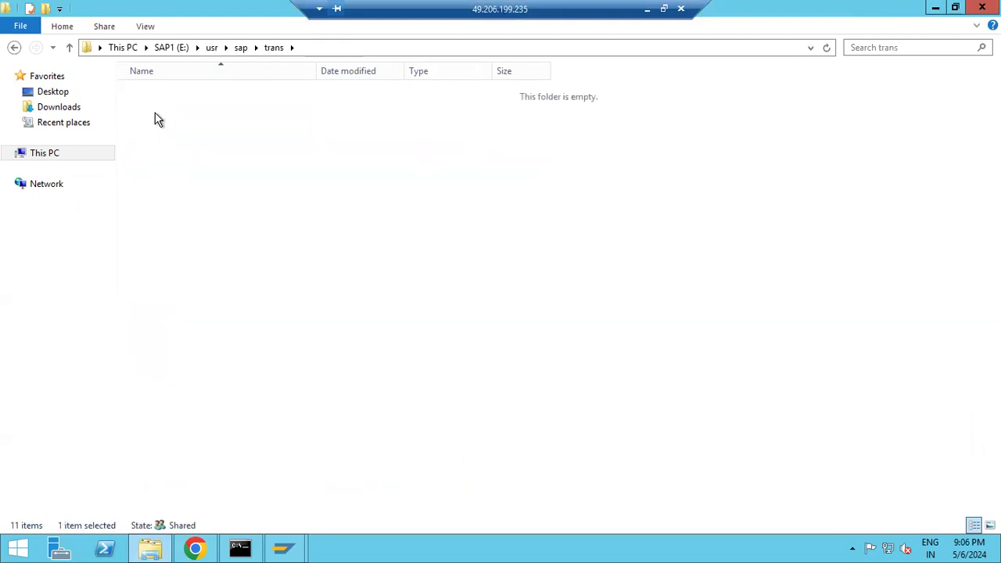
double_click(157, 97)
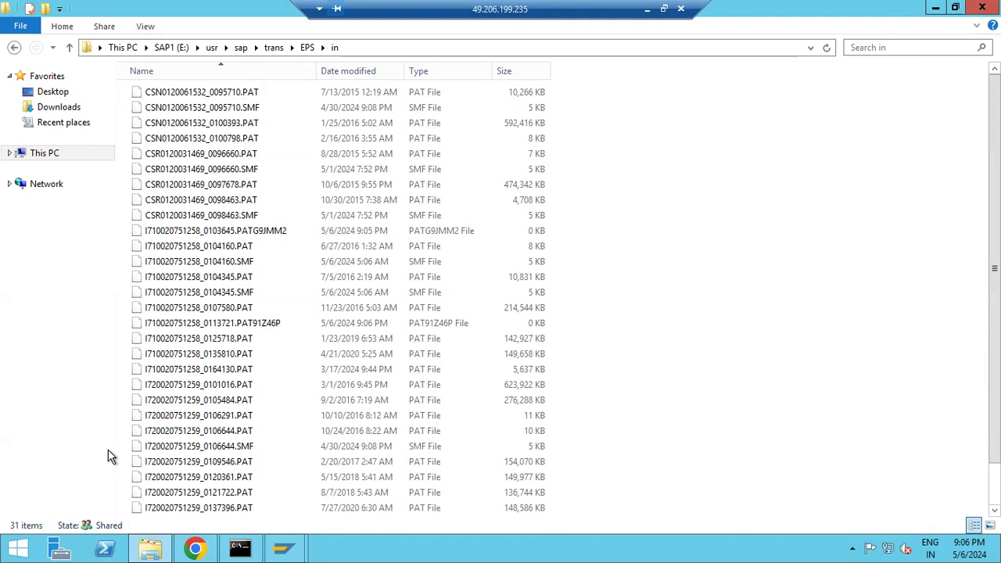
click(201, 549)
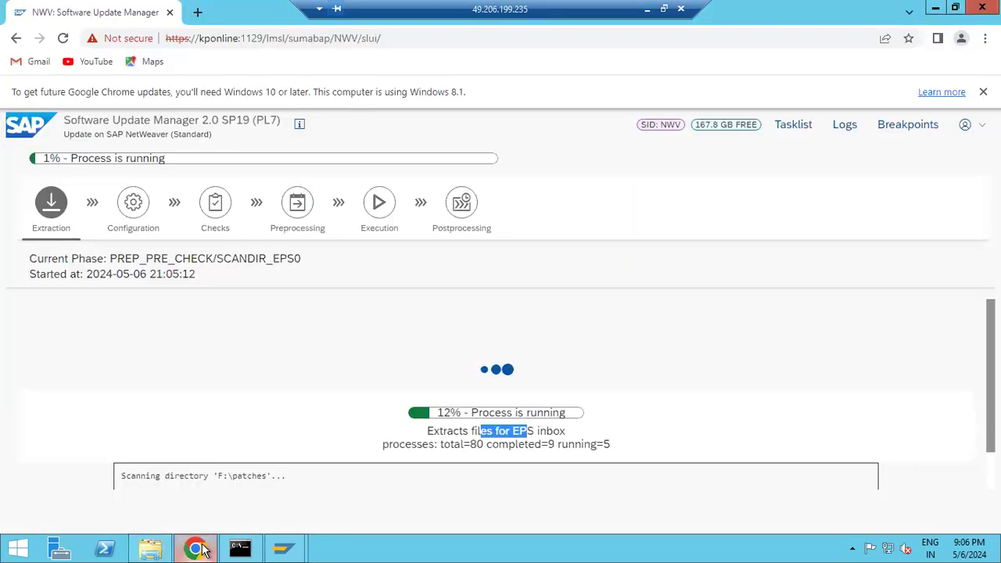
Recheck the EPS\in folder, now 40 items, then go to This PC
click(200, 549)
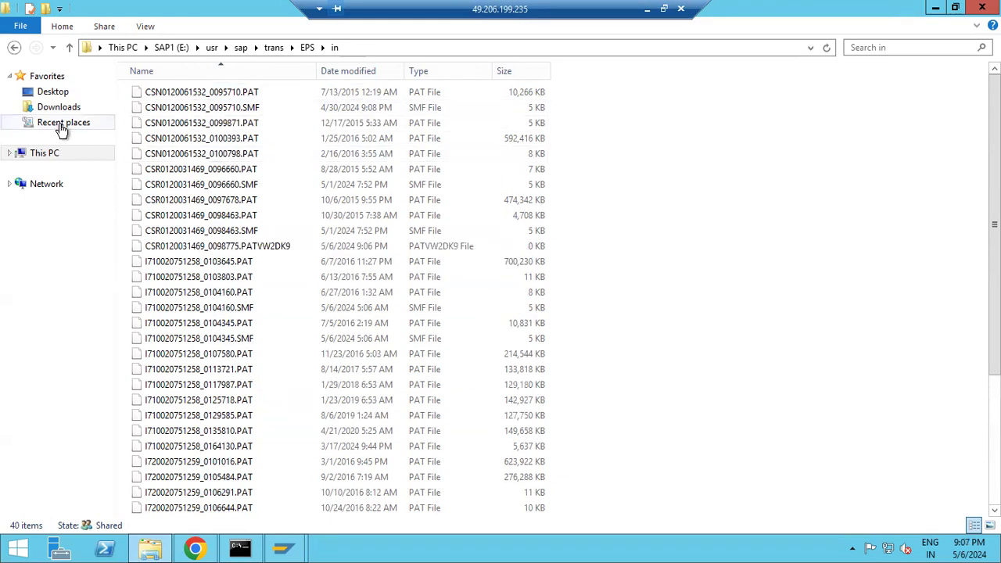
click(54, 157)
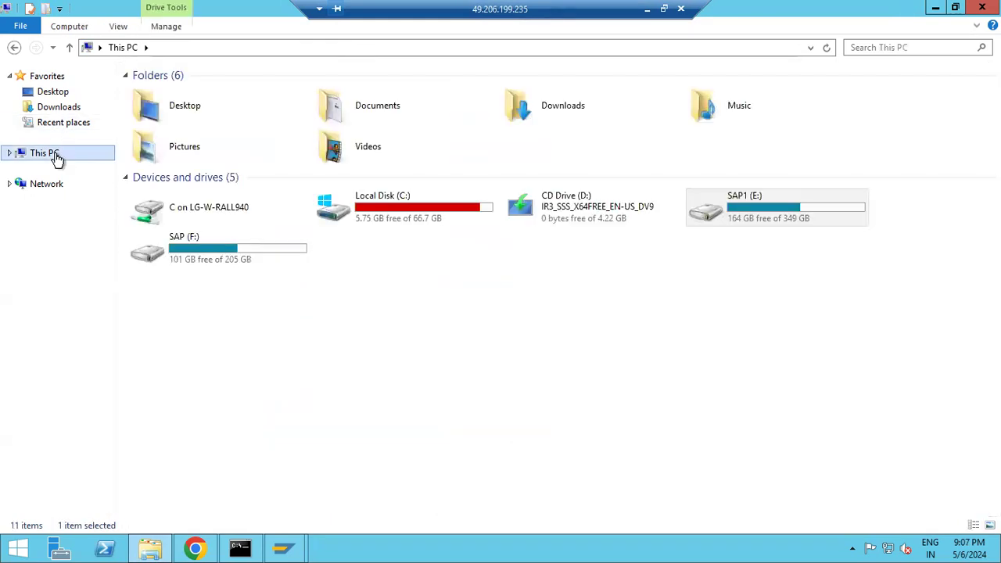
Close File Explorer, exit SU01 and log off the SAP system, confirming with Yes
click(983, 7)
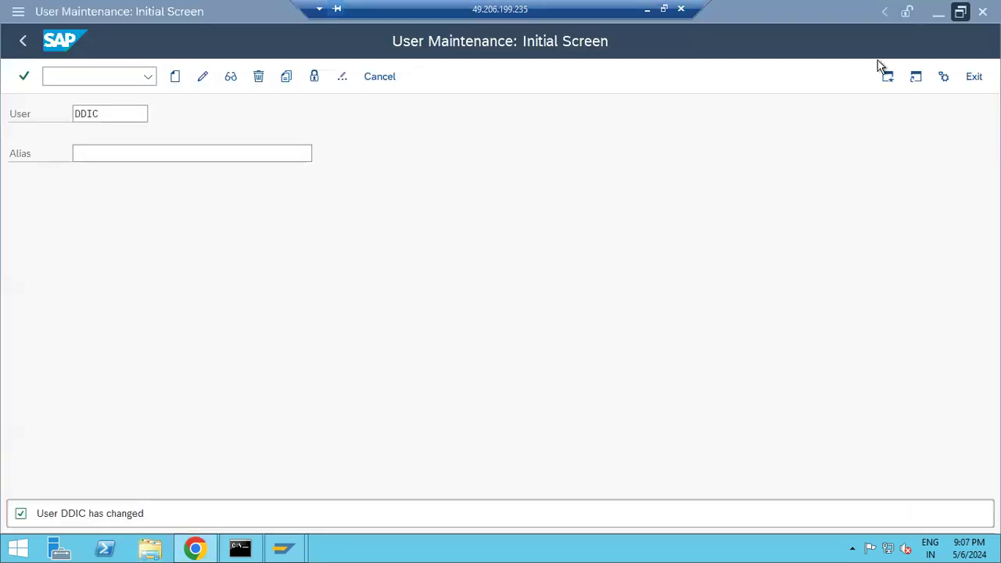
click(970, 78)
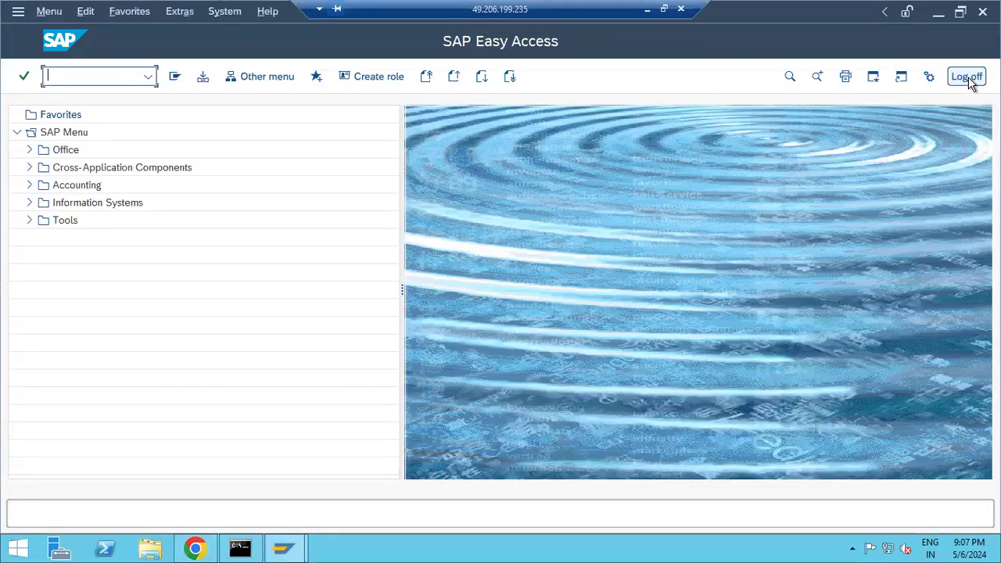
click(967, 76)
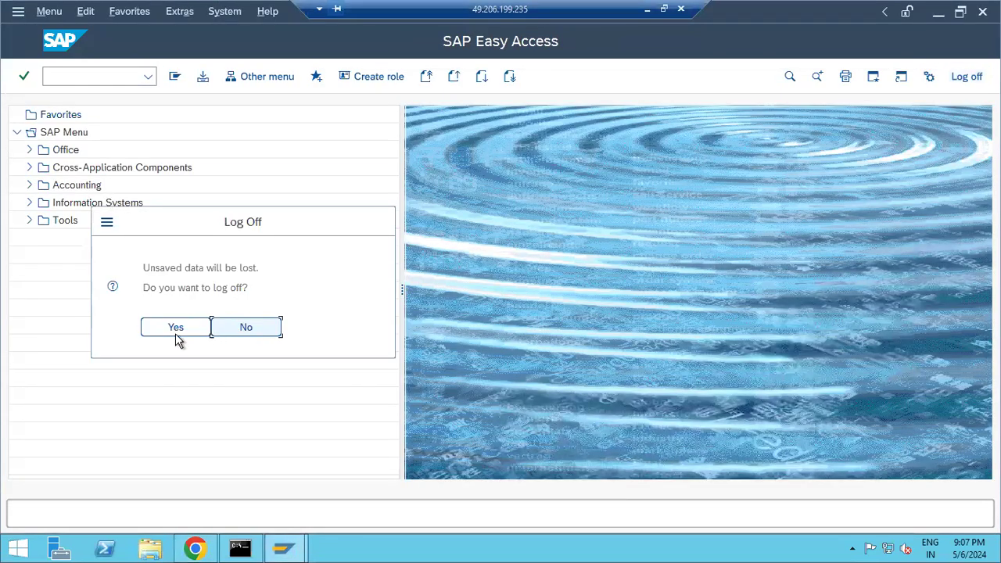
click(176, 328)
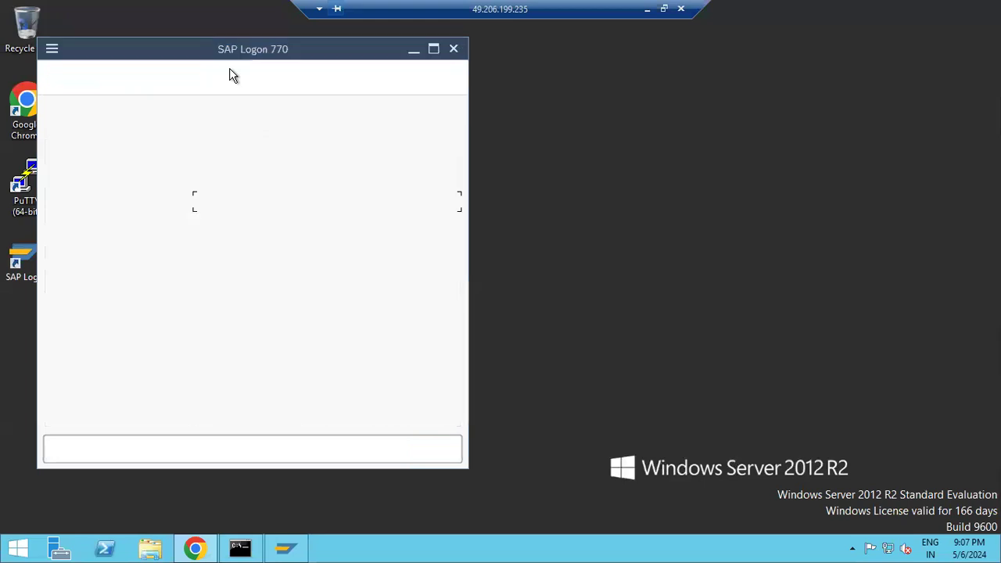
Check the logged-on users in full-view Task Manager, then close it
right_click(422, 547)
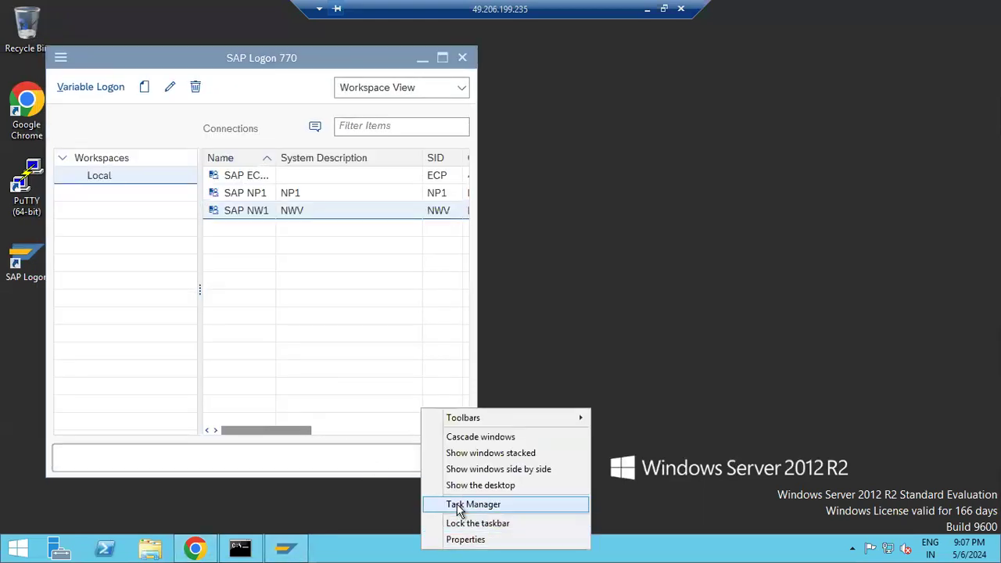
click(460, 504)
click(95, 324)
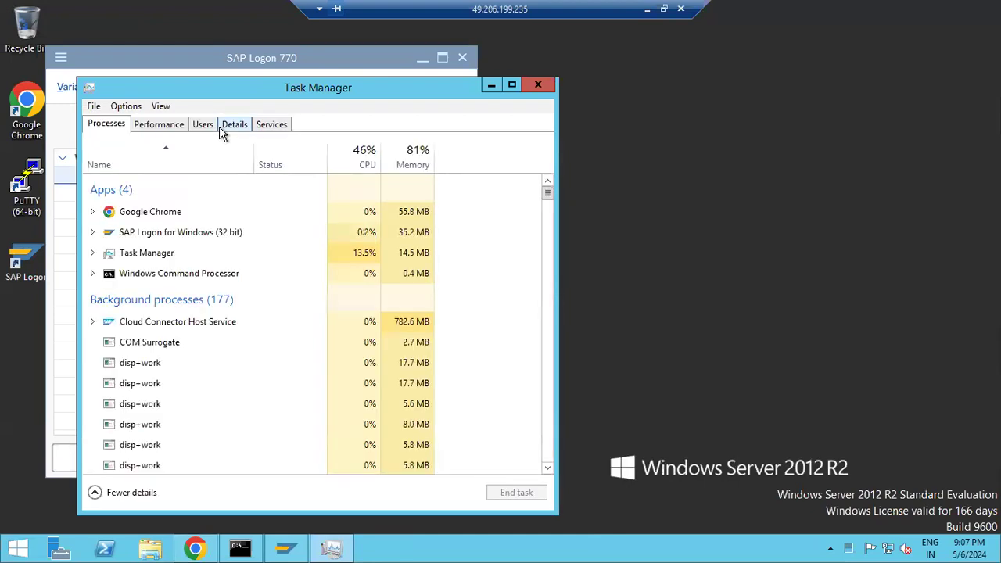
click(223, 127)
click(201, 126)
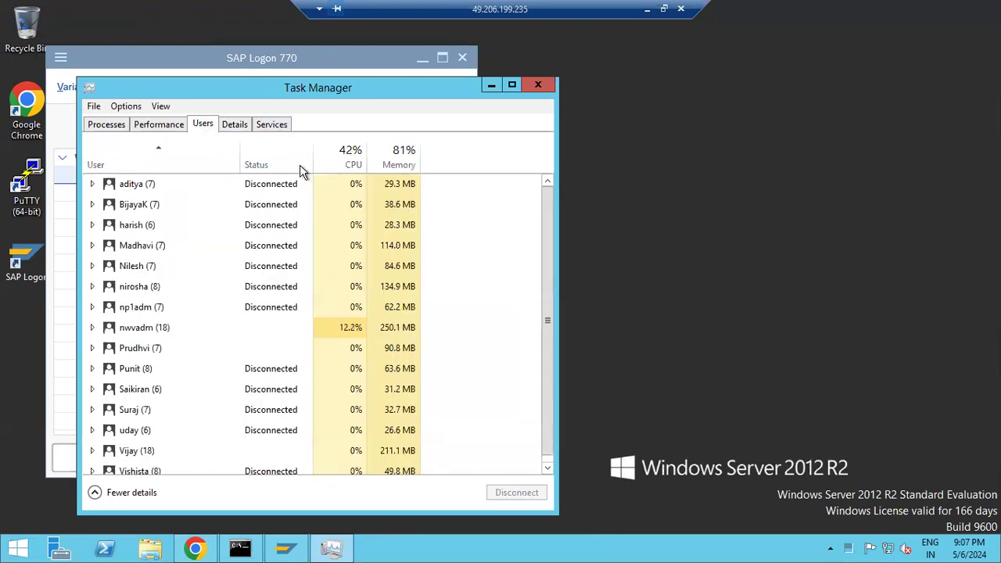
scroll(259, 287, down, 1)
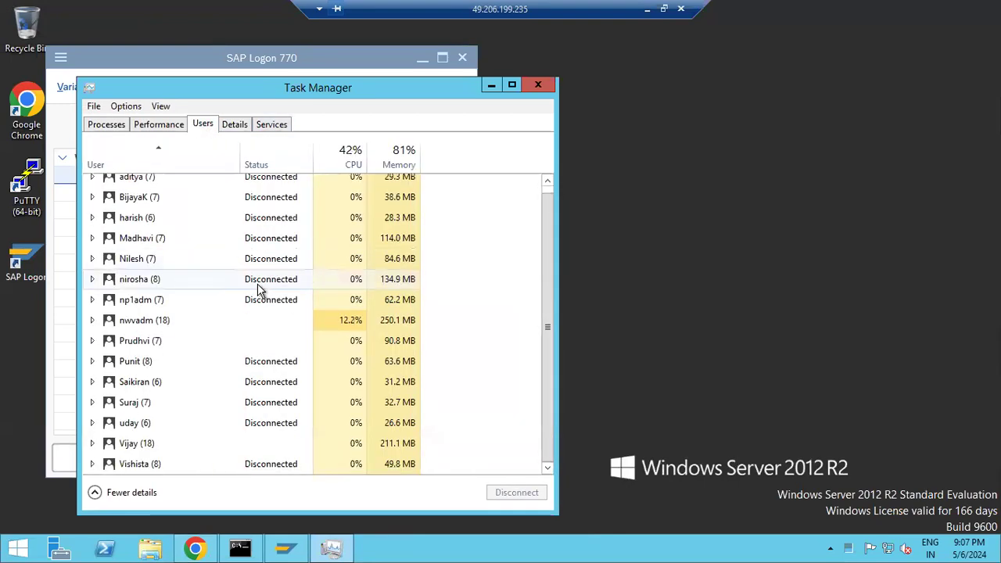
click(533, 84)
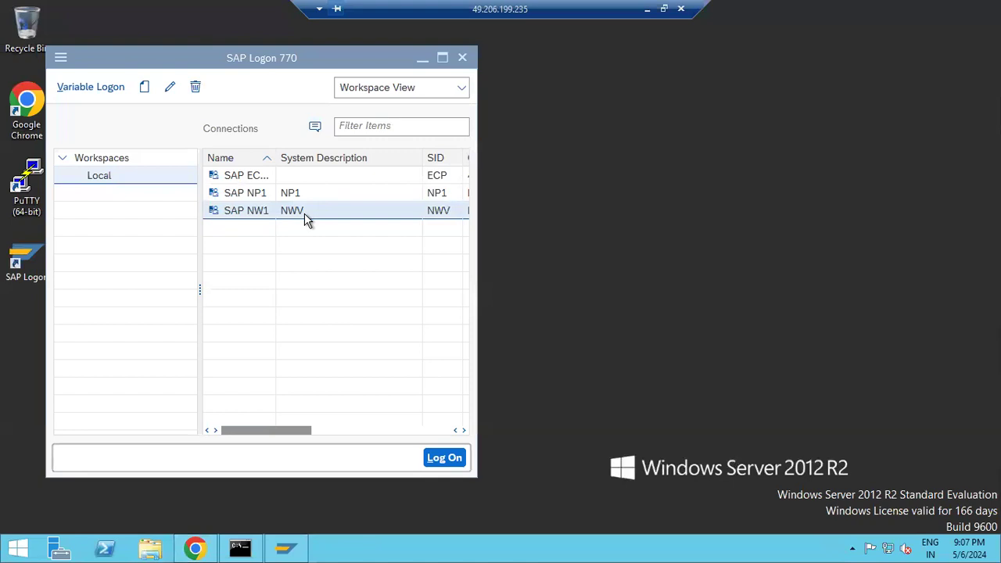
Confirm in the SUM Tasklist that extraction is at phase SPAMCHK_INI, then open the SUM log file list
click(195, 547)
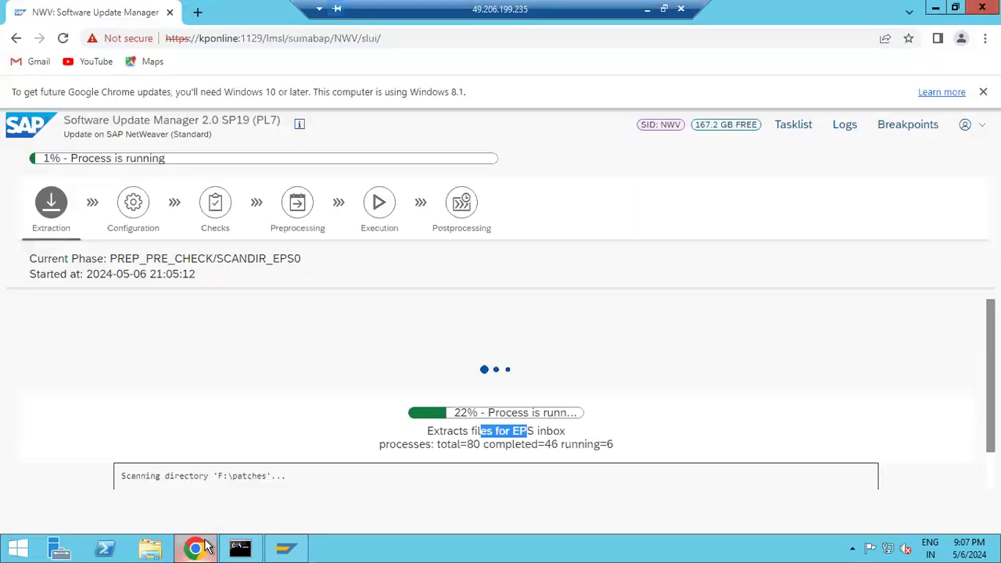
click(234, 324)
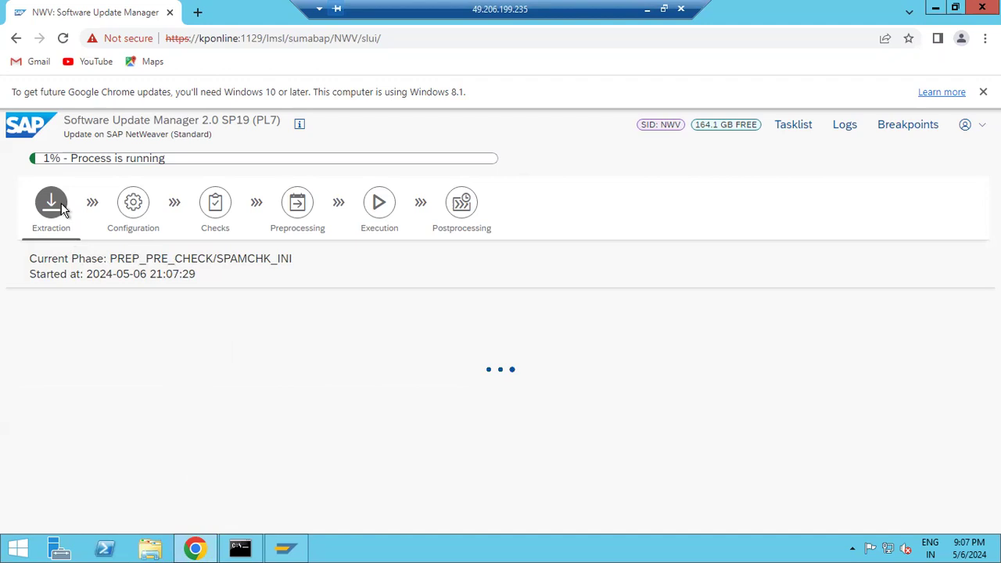
click(797, 126)
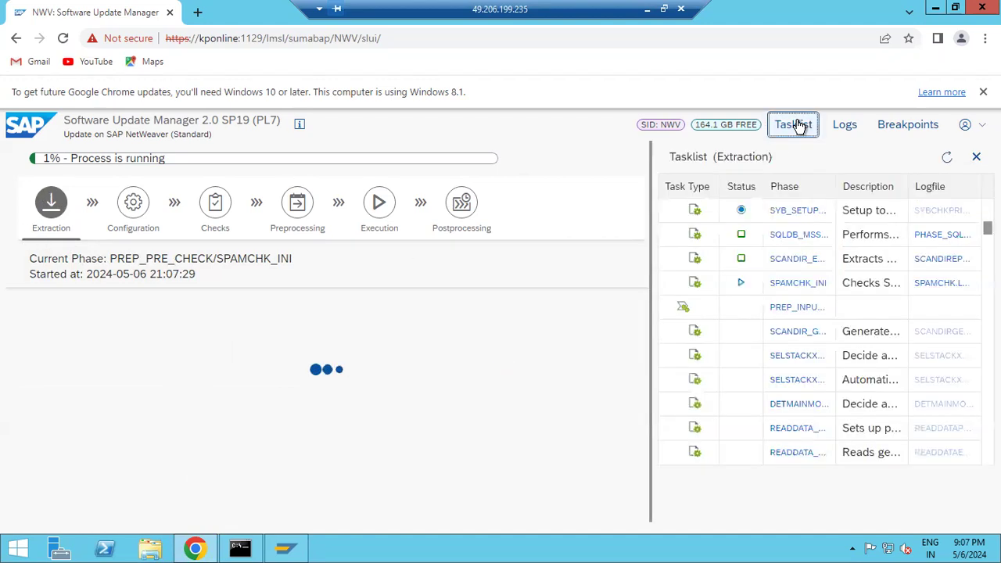
double_click(47, 229)
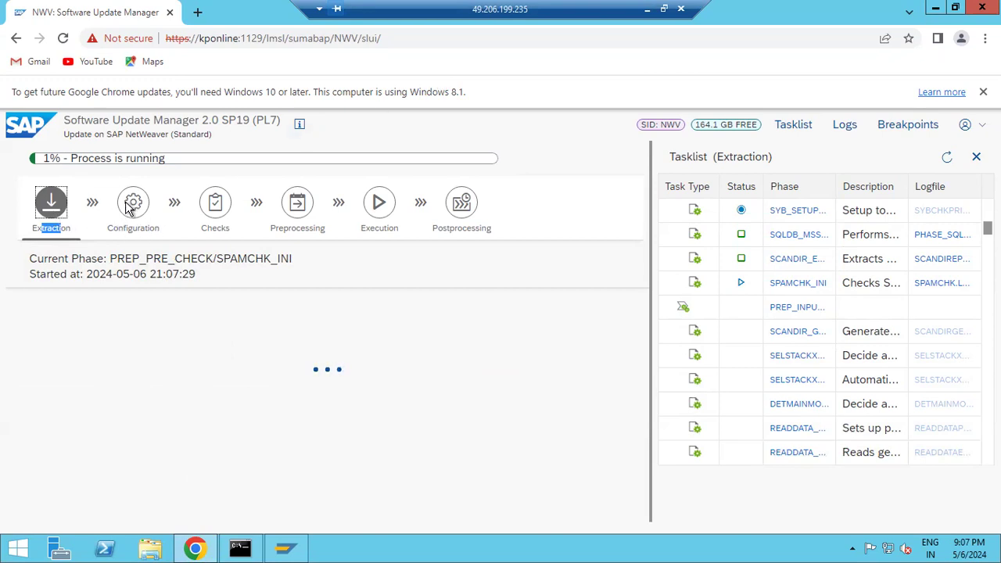
drag(206, 259, 291, 259)
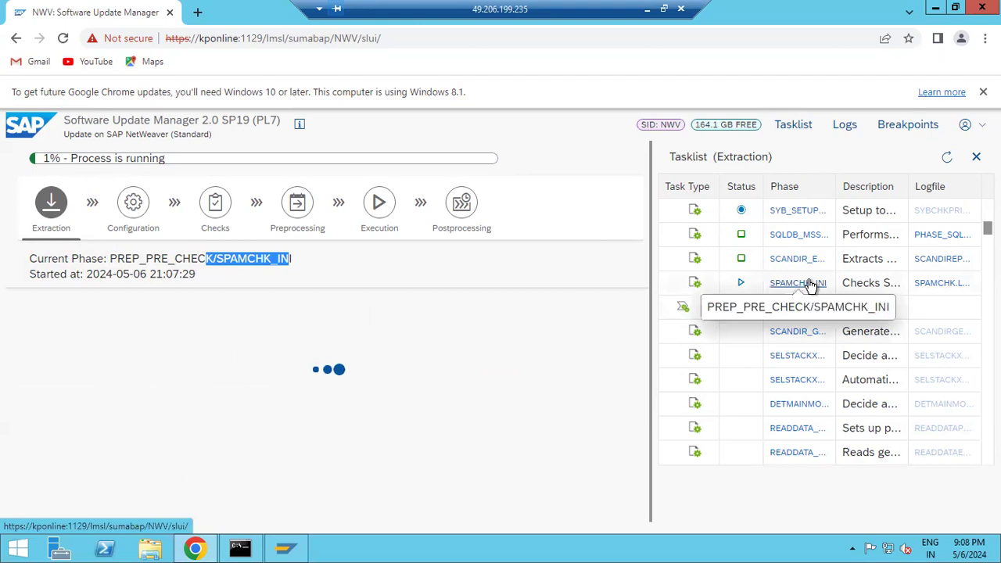
click(845, 125)
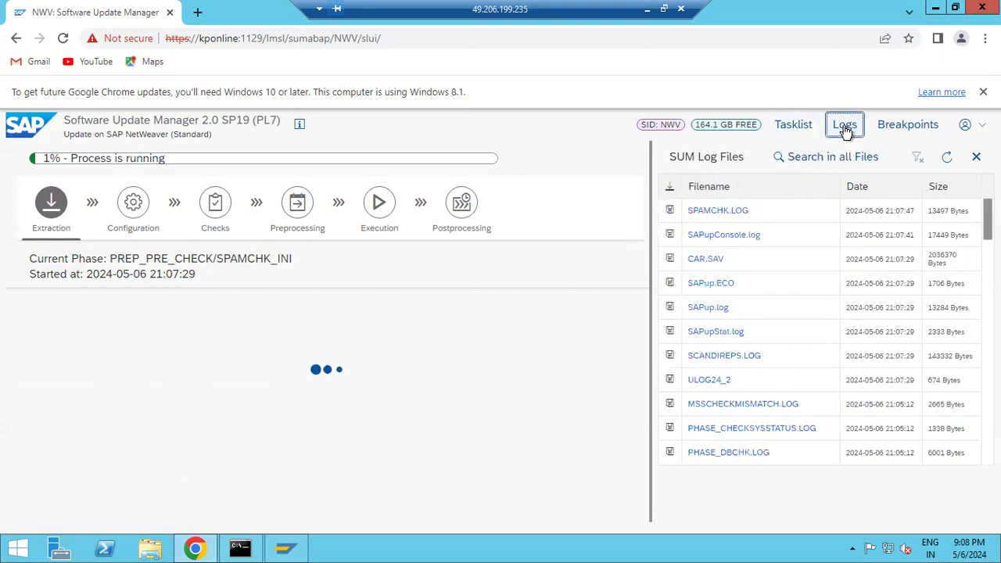
Check SPAMCHK.LOG for the scheduled SPAM update 87 import, close the viewer, and switch to SAP Logon 770
click(728, 211)
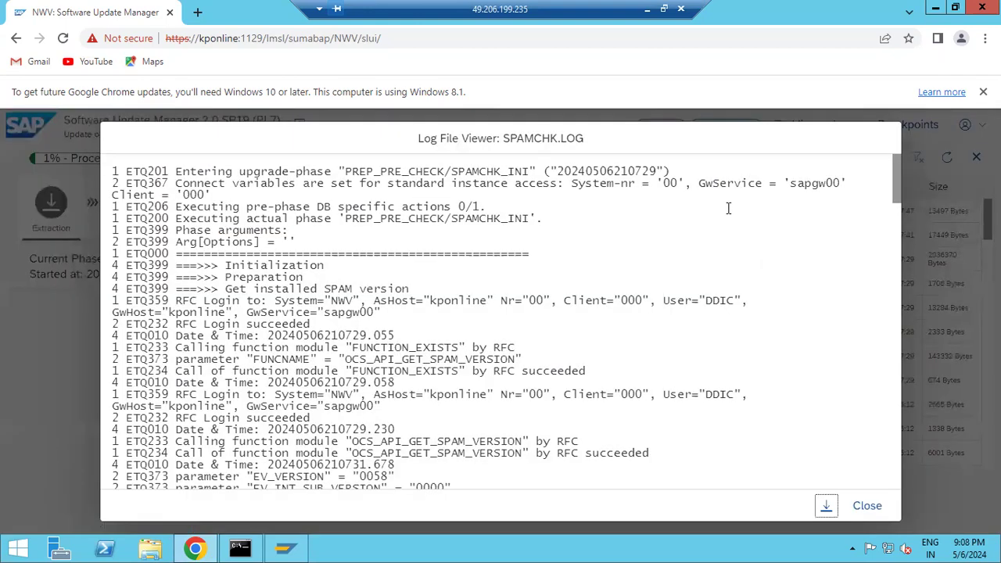
scroll(463, 347, down, 20)
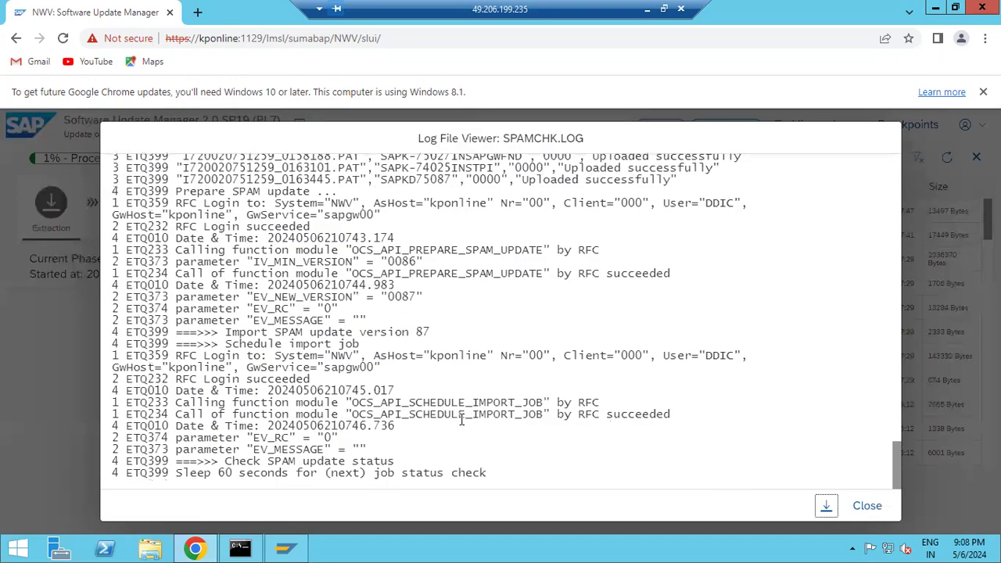
drag(503, 469, 162, 274)
click(864, 507)
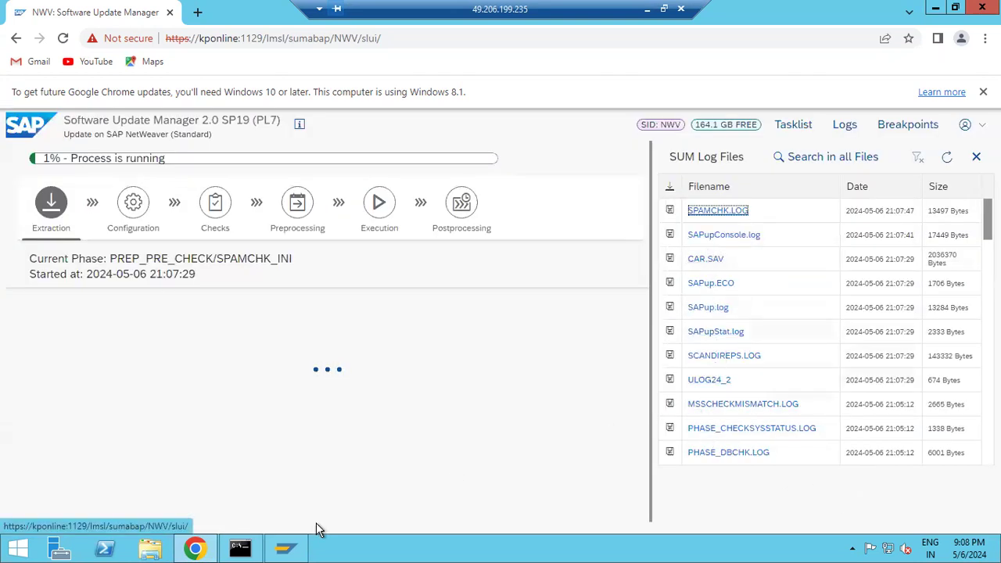
click(287, 550)
Log on to the NWV system, client 200, with the user's password, continuing without ending other logons
double_click(259, 213)
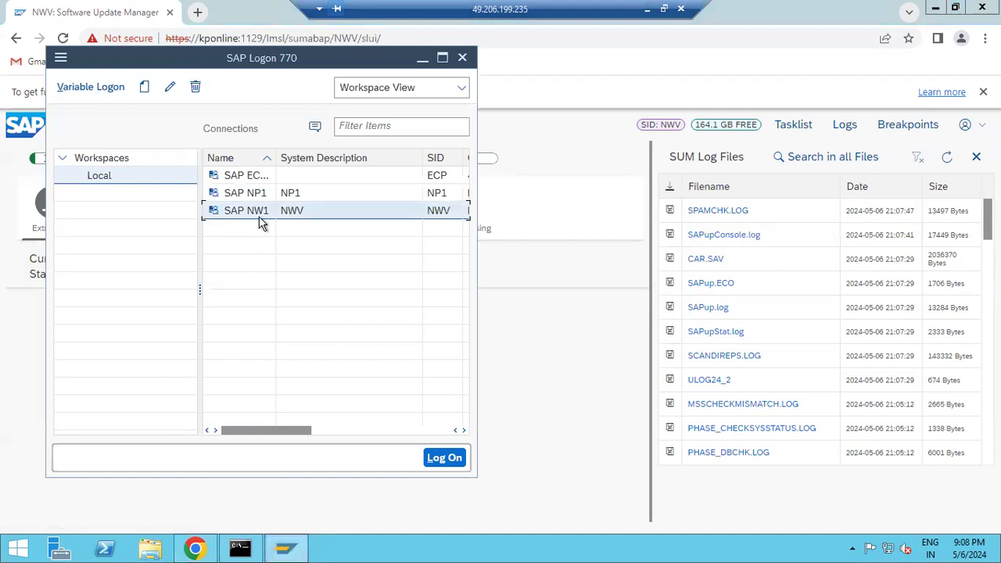
text(b)
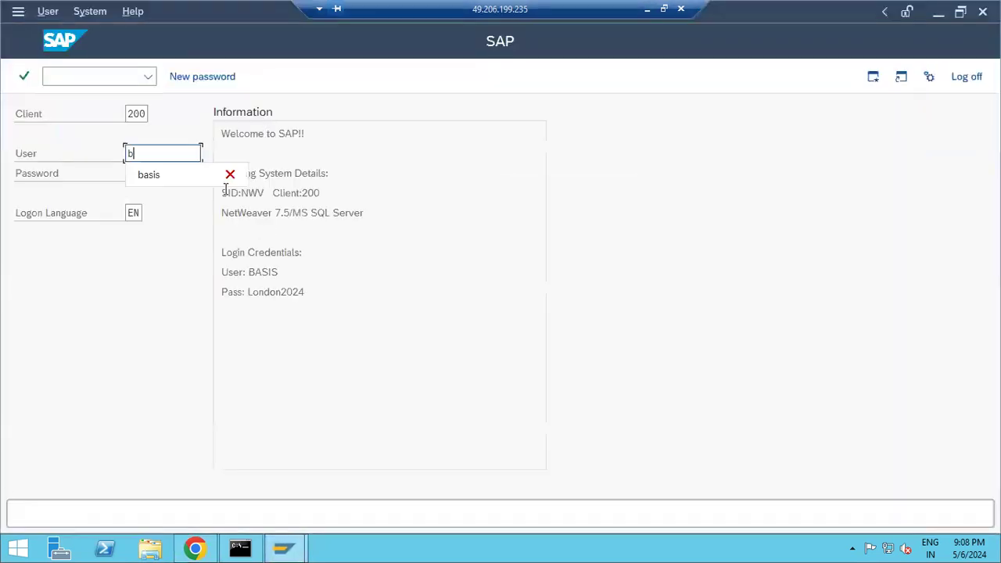
click(170, 175)
click(176, 172)
key(Return)
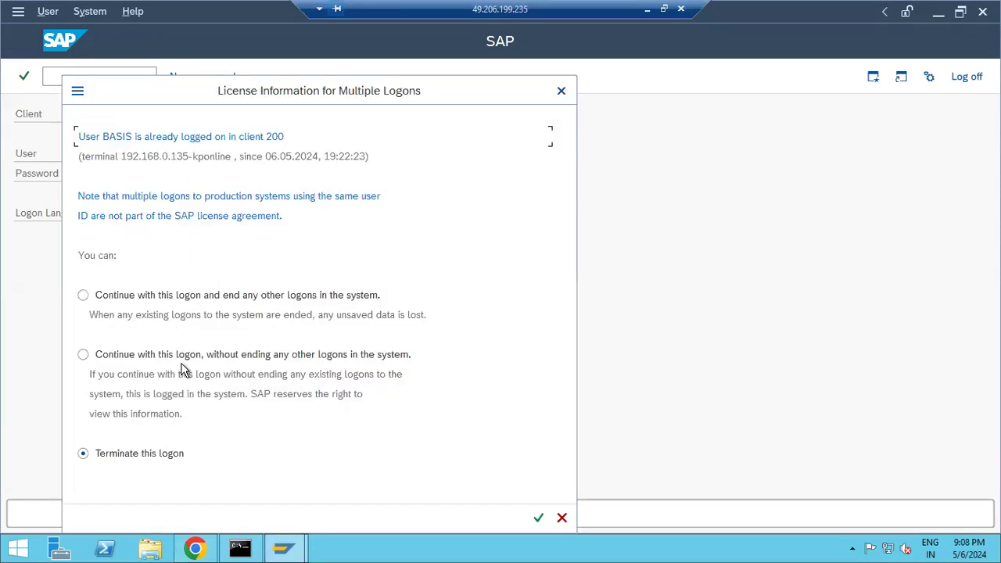
click(216, 356)
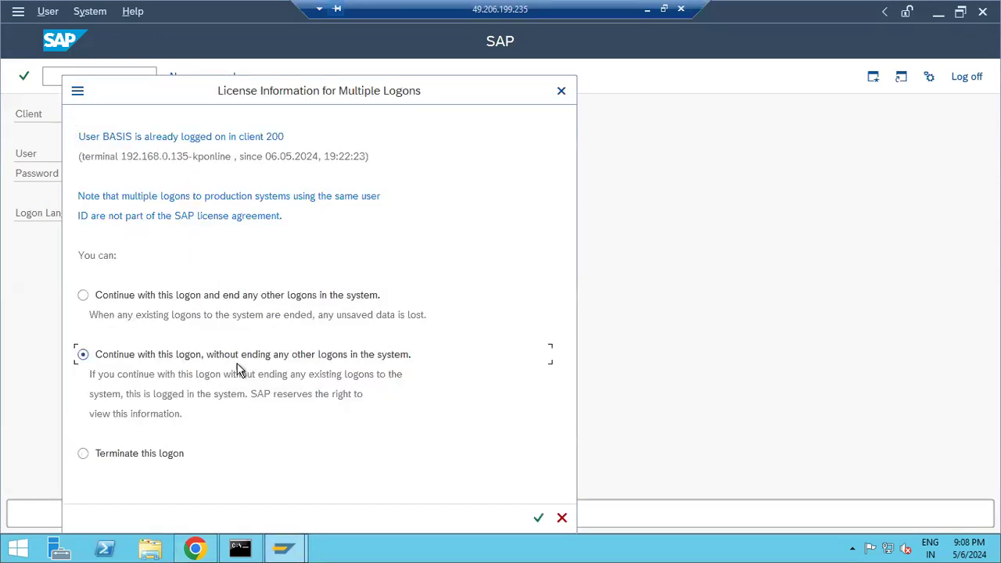
click(537, 517)
Run transaction SPAM to confirm the SPAM update is processing, then log off
text(spam)
key(Return)
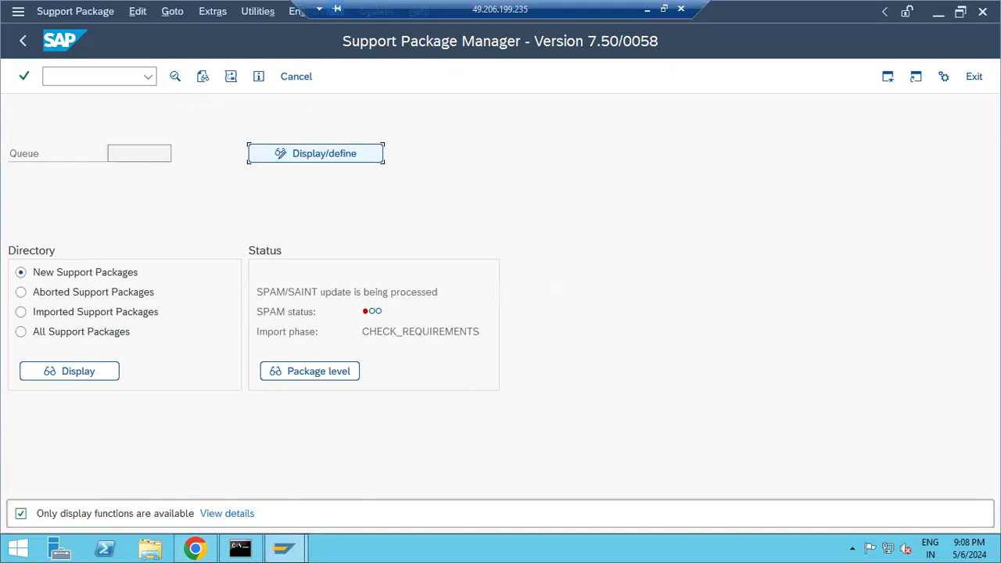
click(983, 12)
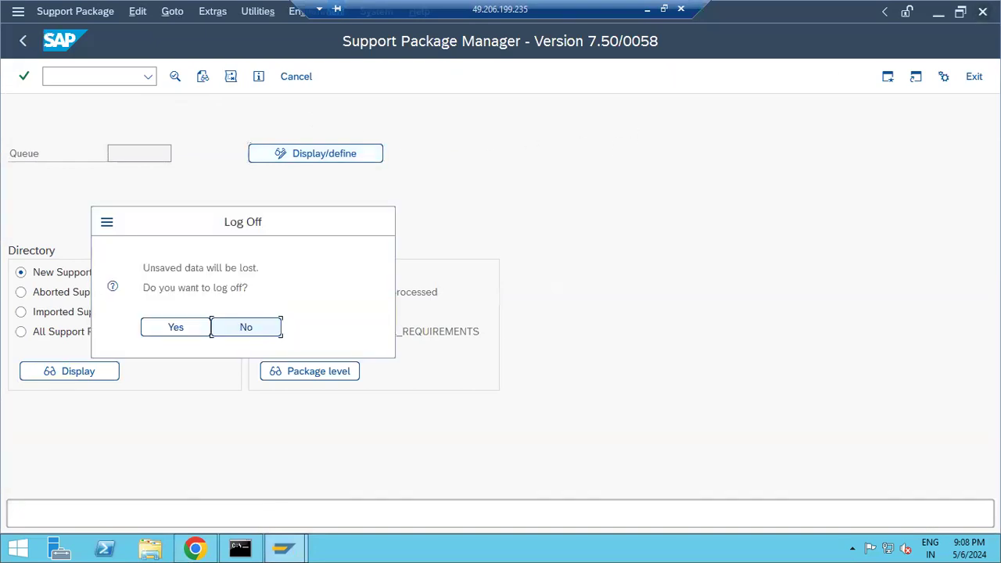
click(174, 329)
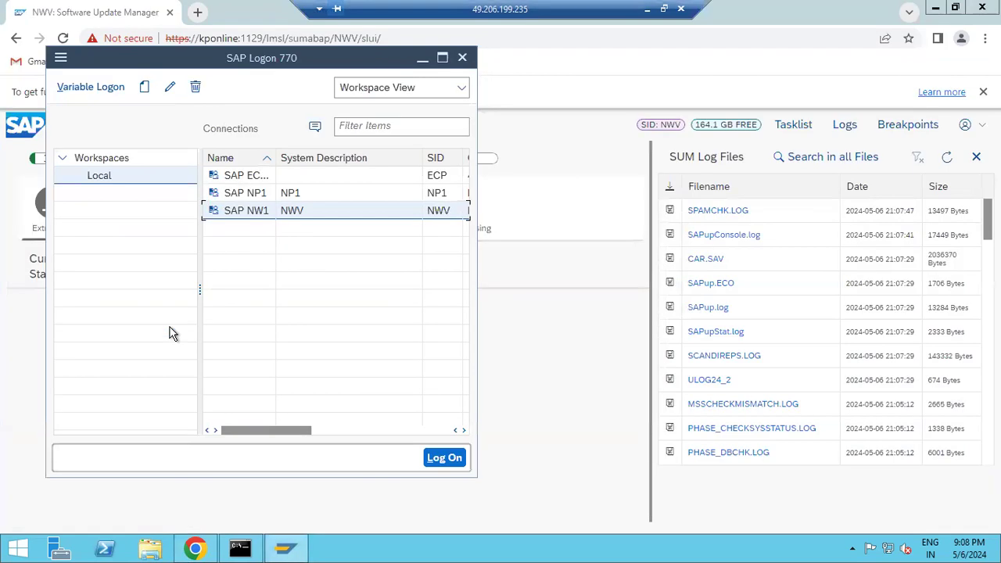
Bring the Chrome SUM progress page in front of SAP Logon 770
click(581, 193)
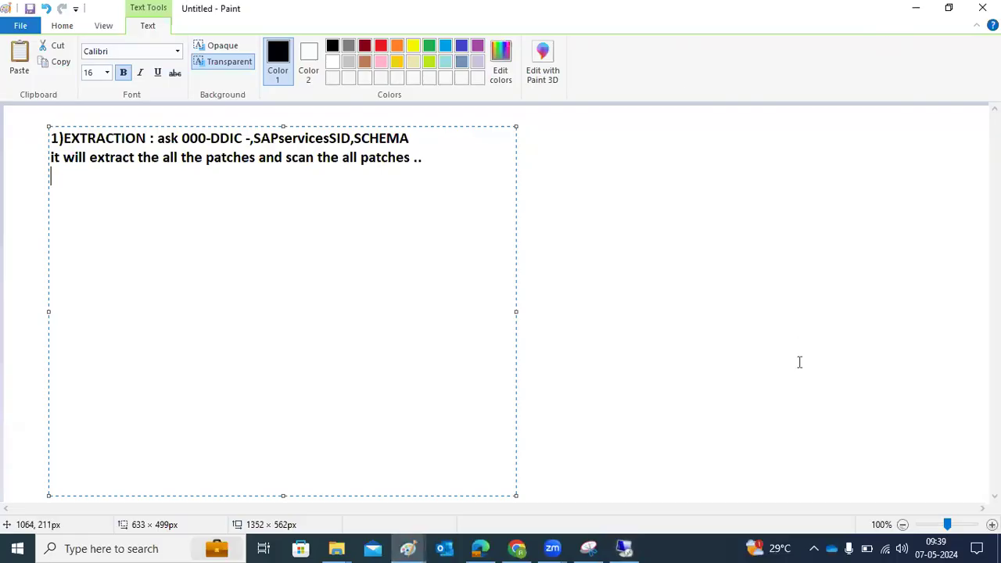
Commit the extraction note, switch to the other Paint notes window, and add a text box on the LINUX line
click(785, 328)
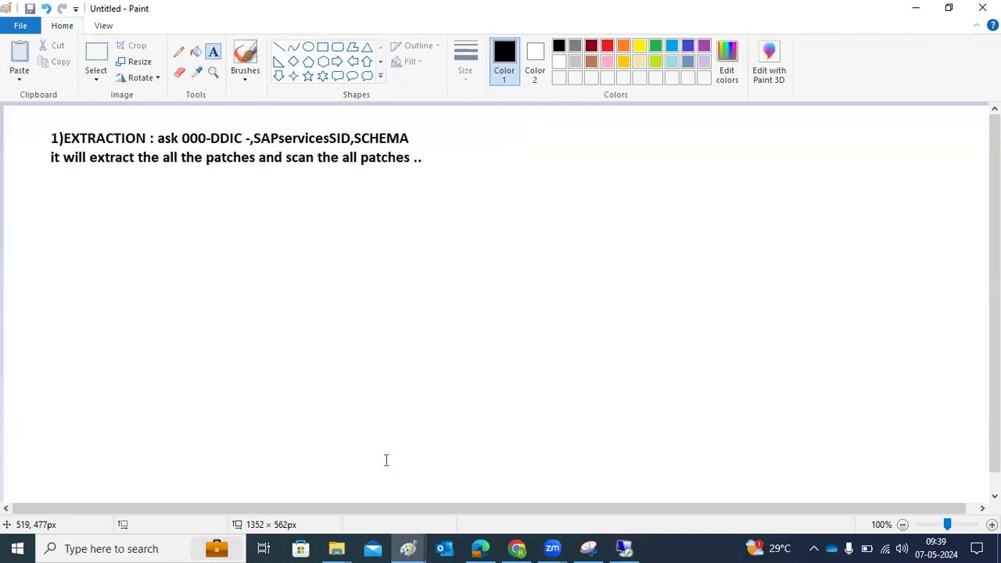
mouse_move(408, 548)
click(340, 473)
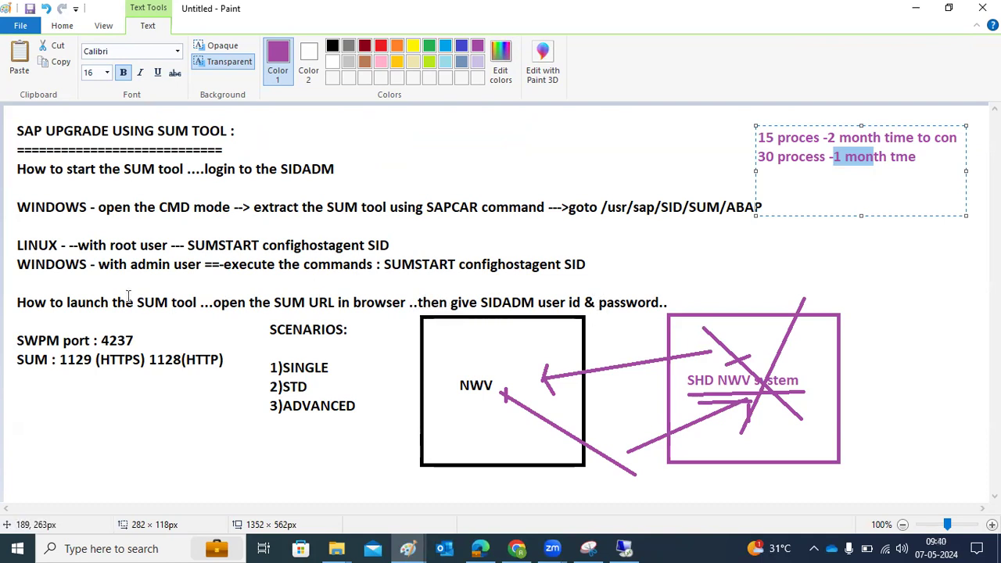
drag(81, 244, 143, 248)
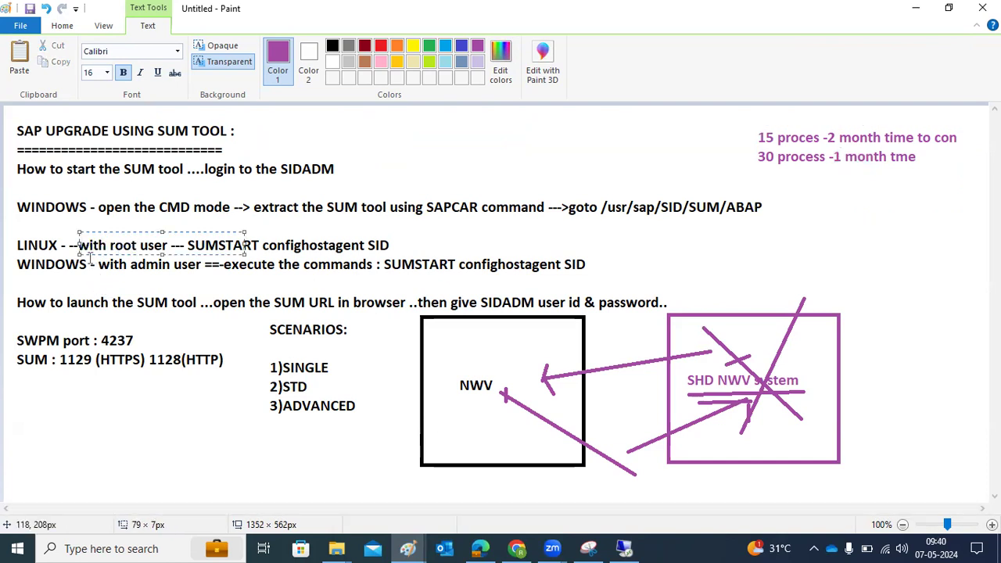
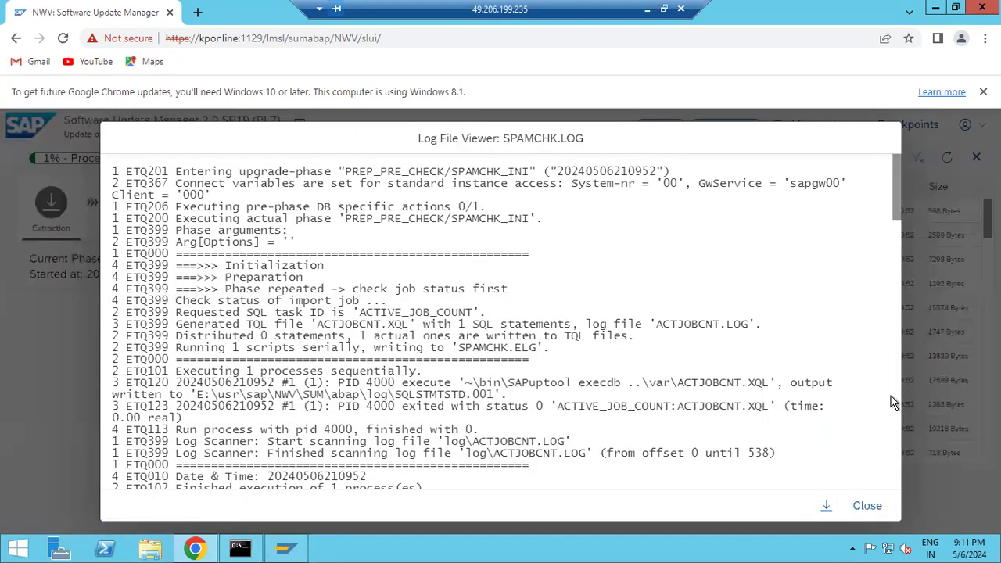
Scroll SPAMCHK.LOG to its last line and close the Log File Viewer
drag(896, 201, 888, 536)
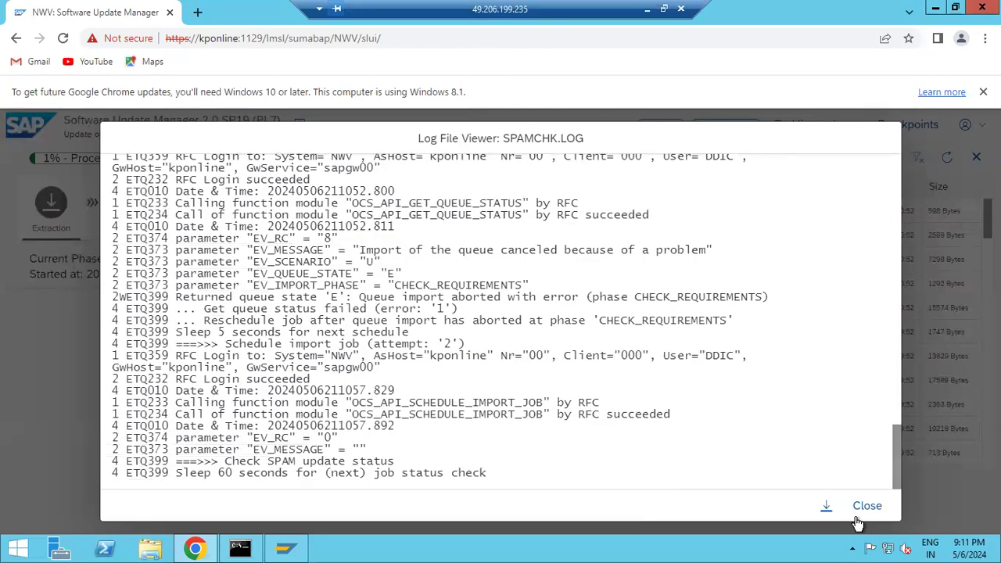
click(869, 508)
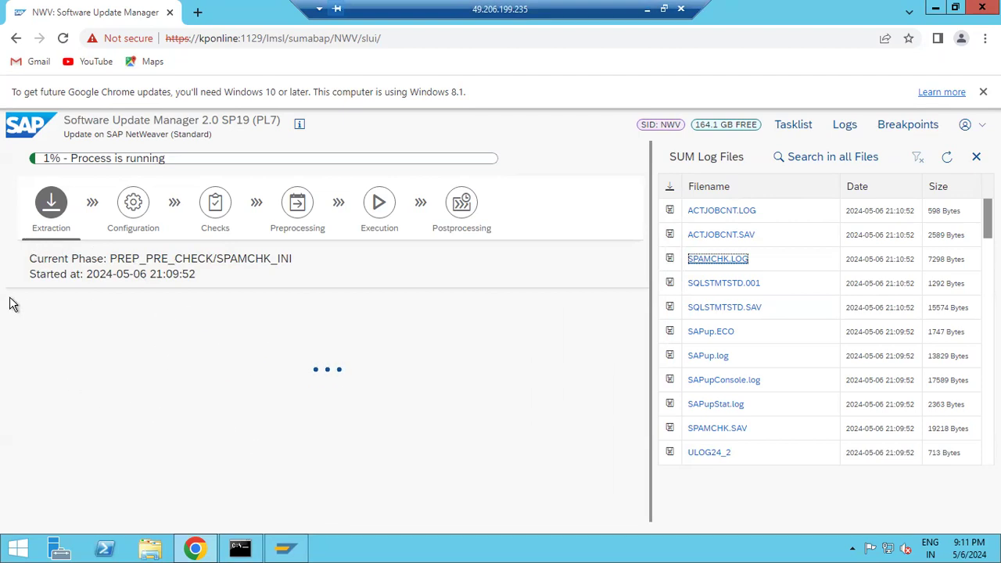
Browse the SAP1 (E:) drive and its SIC_Snotes folder, then refresh the SUM log list
click(150, 548)
double_click(733, 219)
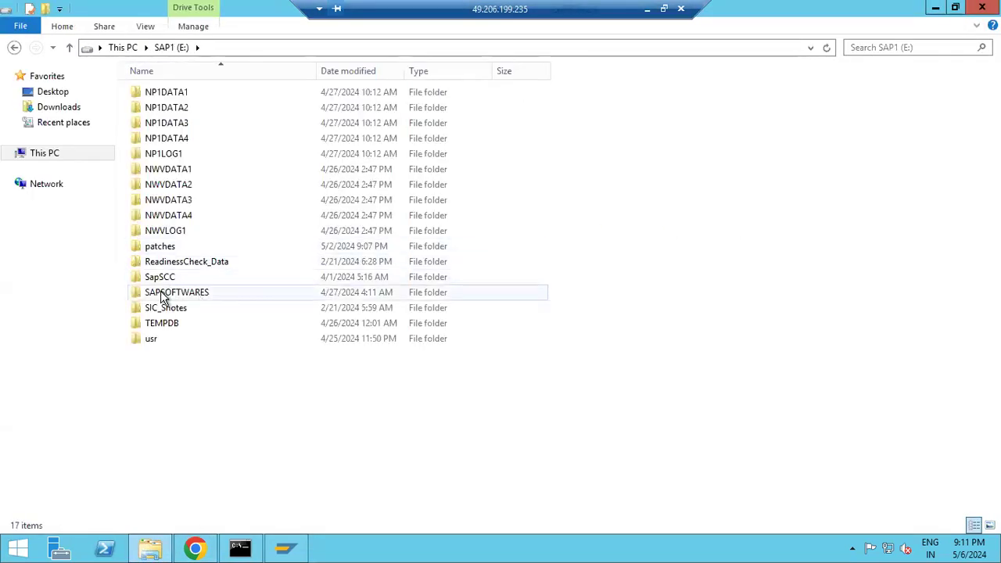
double_click(160, 309)
click(177, 50)
click(124, 50)
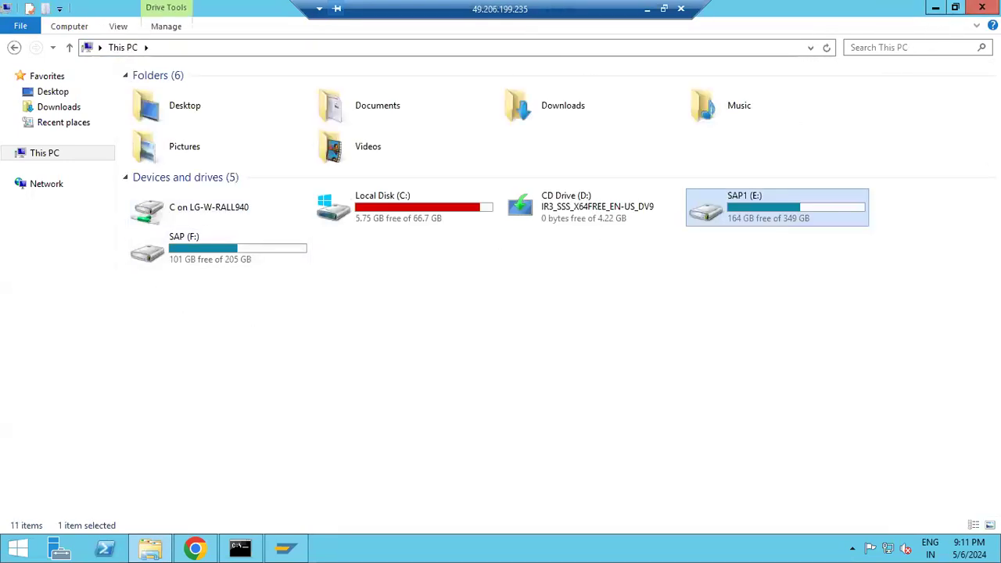
click(982, 7)
click(947, 157)
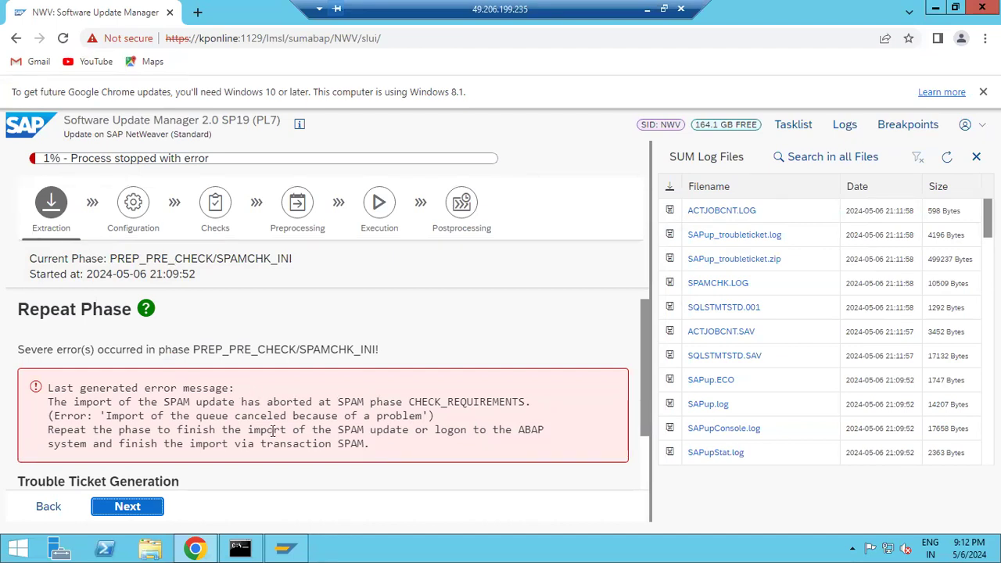
Highlight the CHECK_REQUIREMENTS abort advice in the Repeat Phase pane and bring up SAP Logon
scroll(274, 435, down, 1)
drag(215, 342, 439, 370)
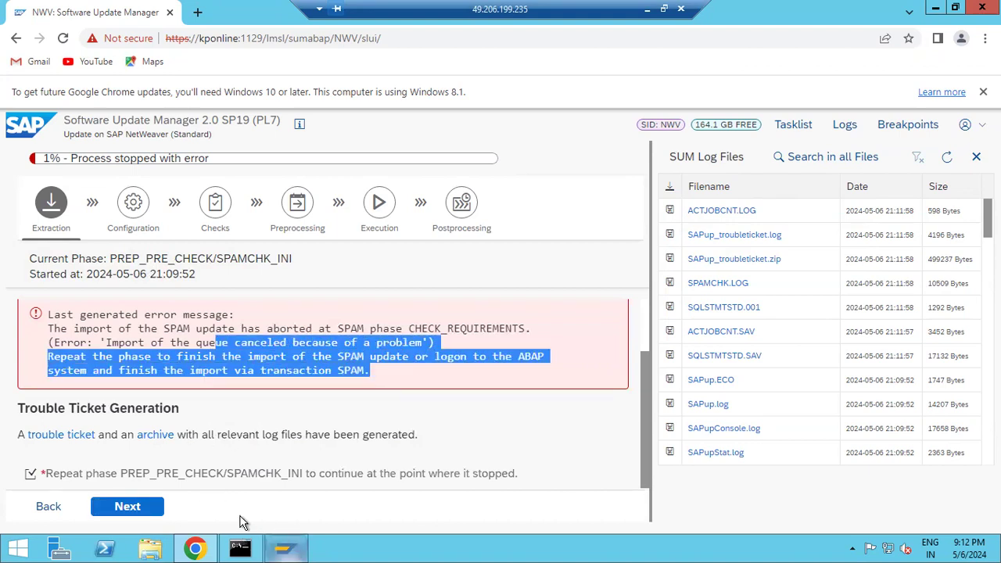
click(284, 547)
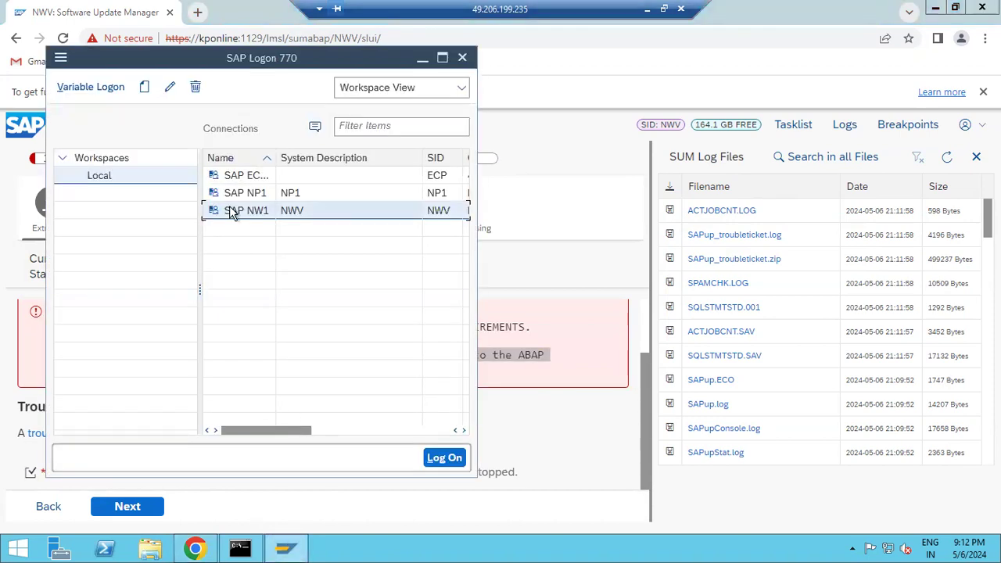
Log on to NWV in client 000 as user DDIC
double_click(240, 216)
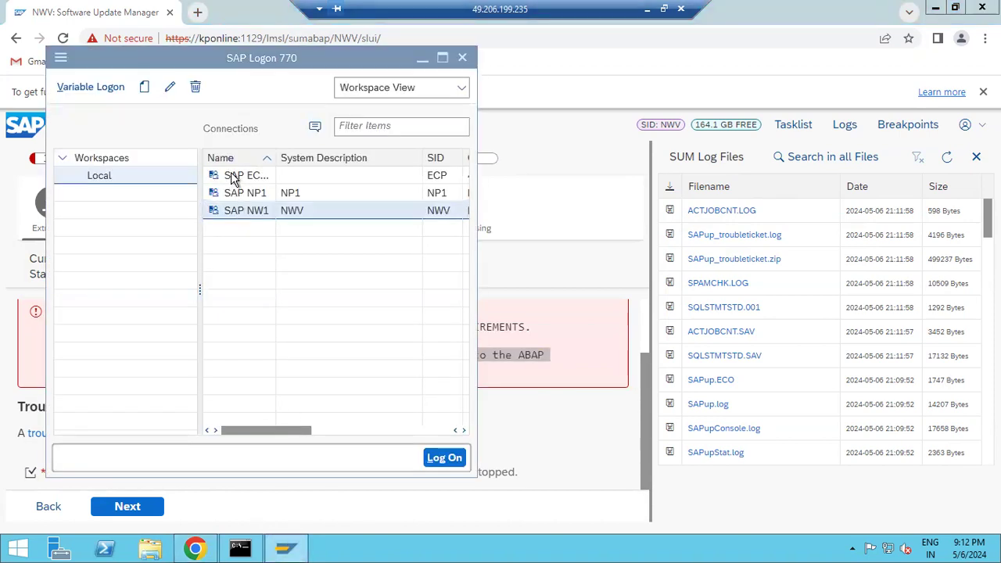
click(136, 114)
double_click(135, 116)
text(000)
key(Tab)
text(ddic)
key(Tab)
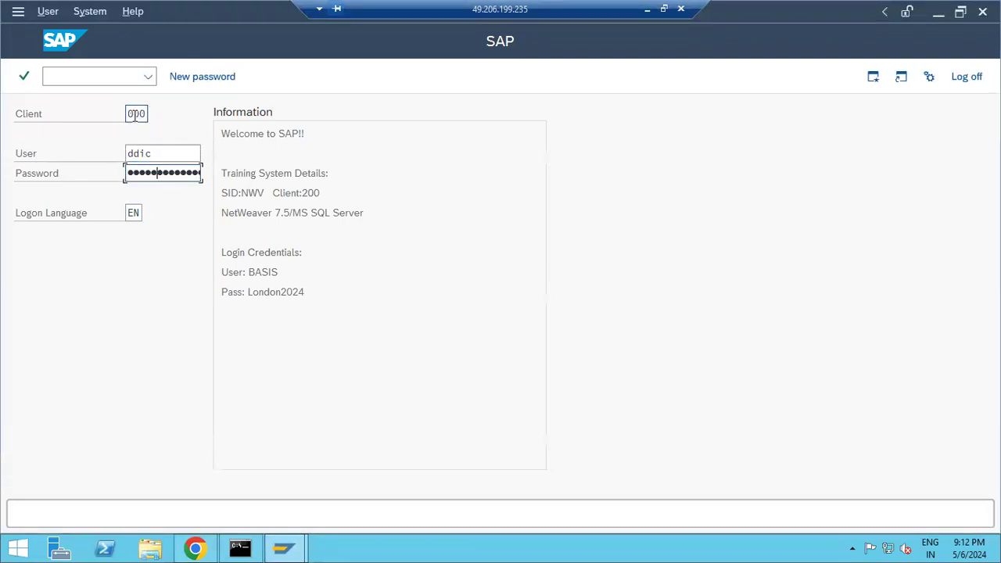
key(Return)
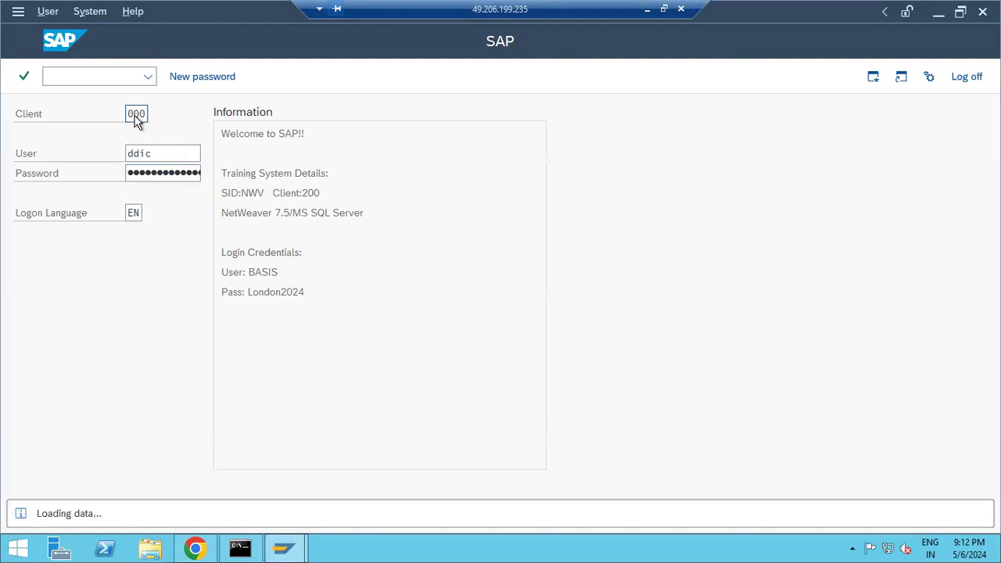
Check the Support Package Manager status, then start transaction /nstms
text(spam)
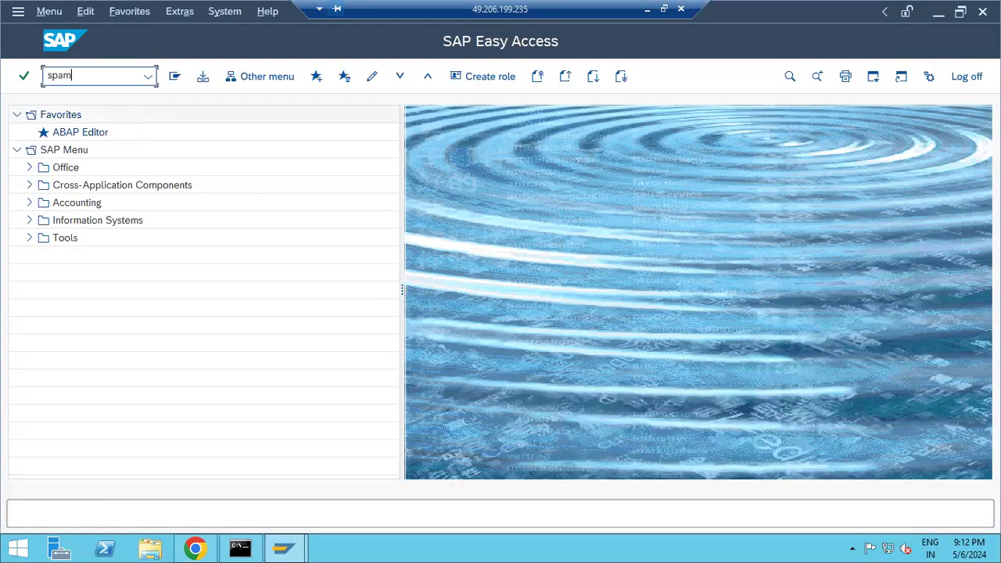
key(Return)
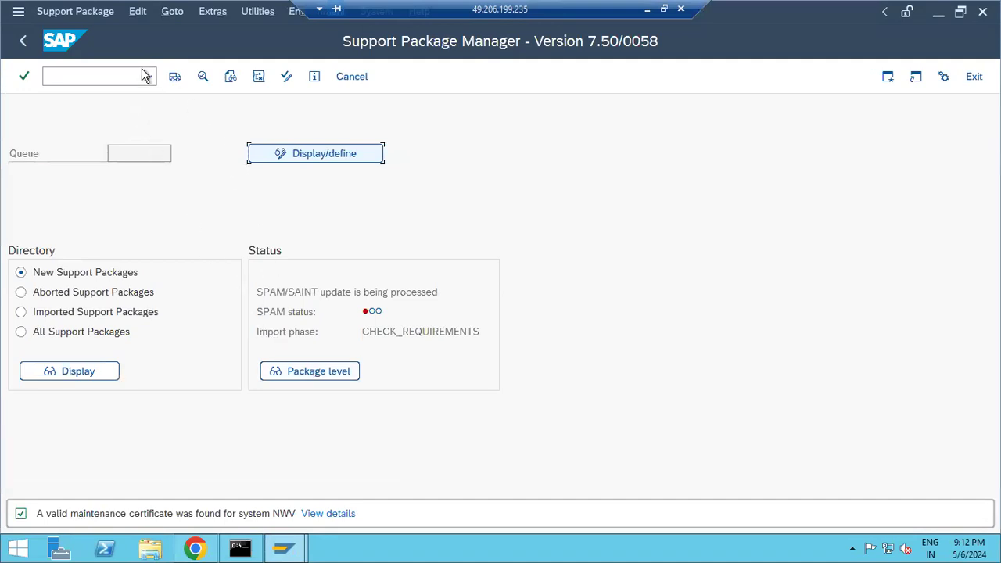
click(116, 70)
text(/nstm)
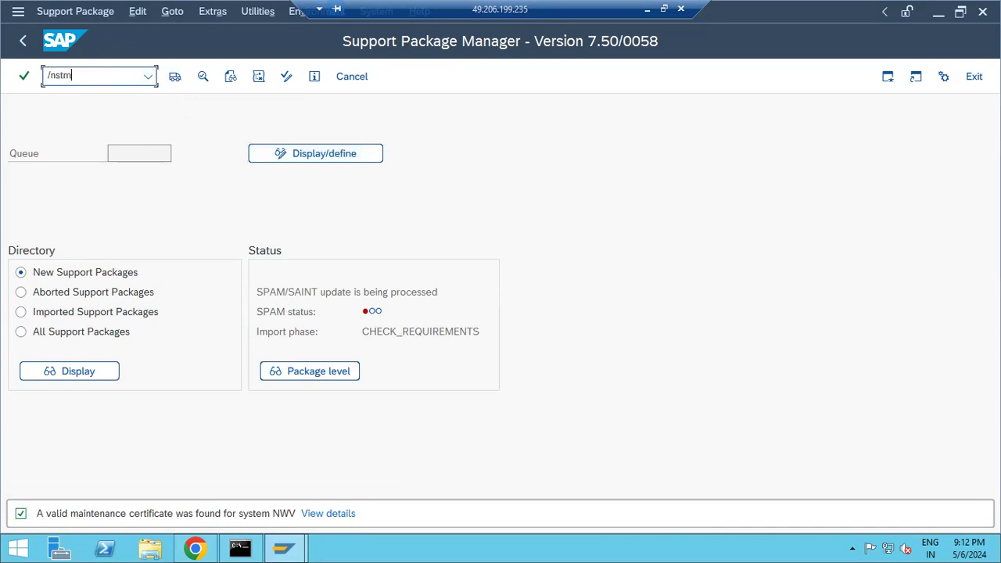
text(s)
key(Return)
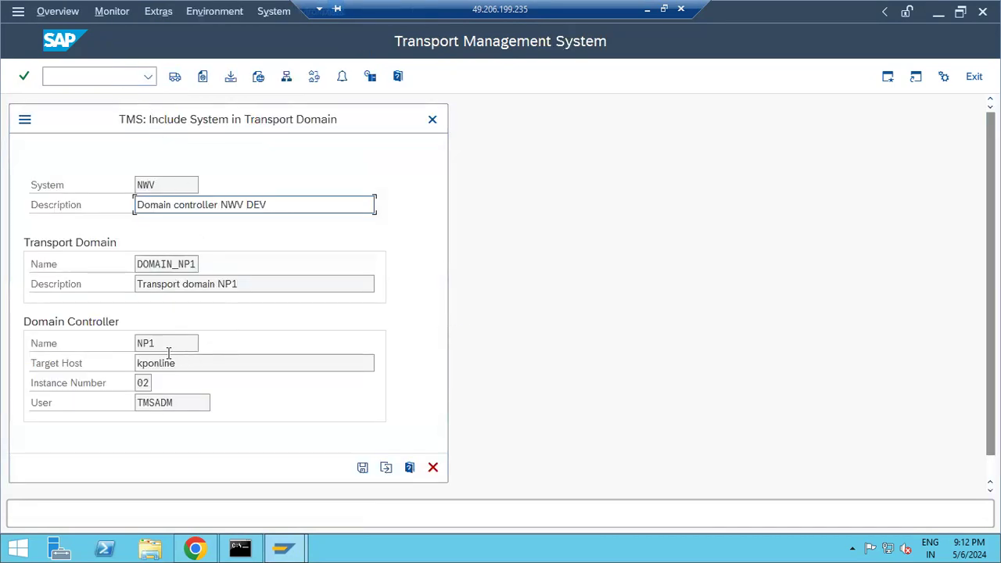
Configure new transport domain DOMAIN_NWV with NWV as controller and confirm the TMSADM password
click(386, 466)
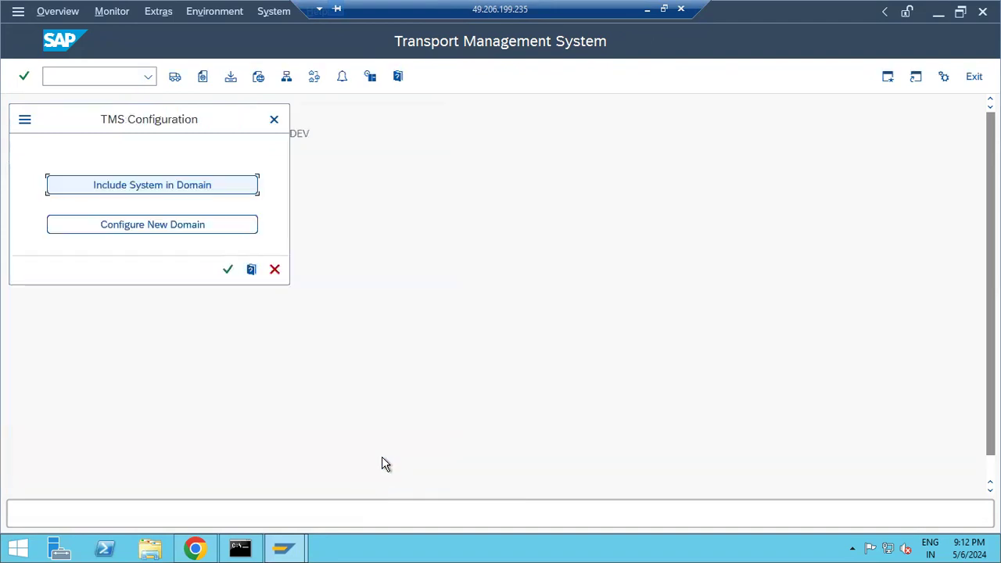
click(168, 228)
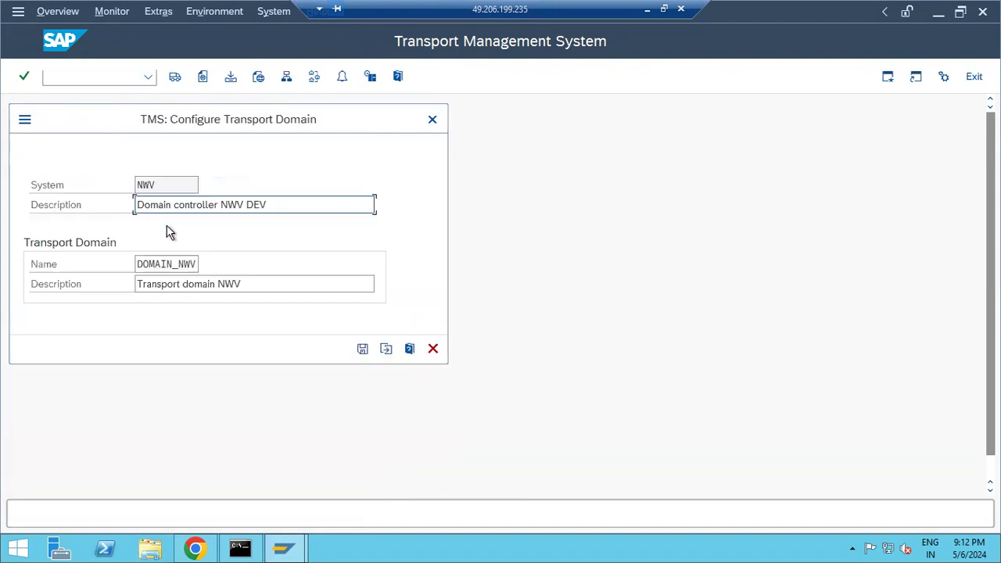
click(366, 346)
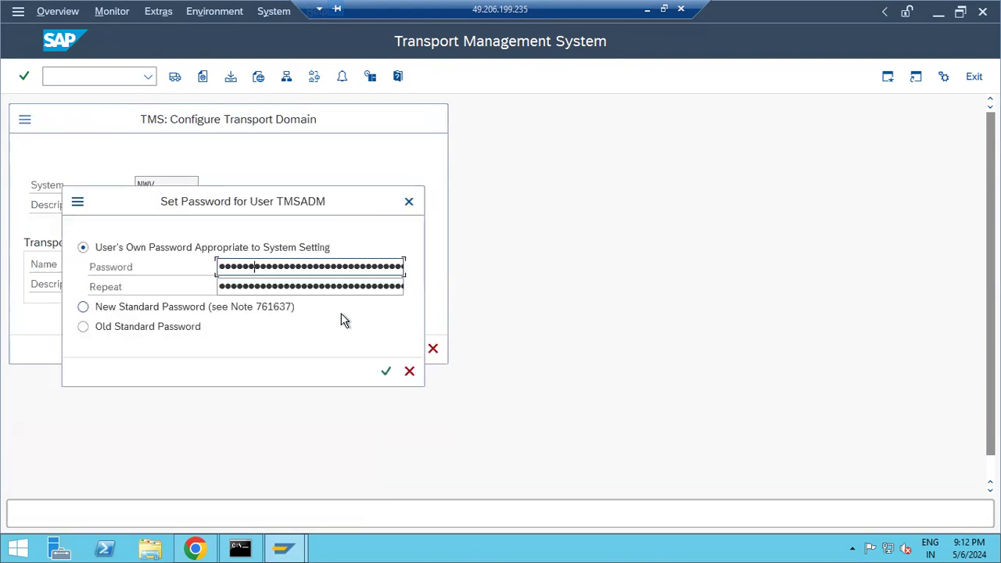
key(Tab)
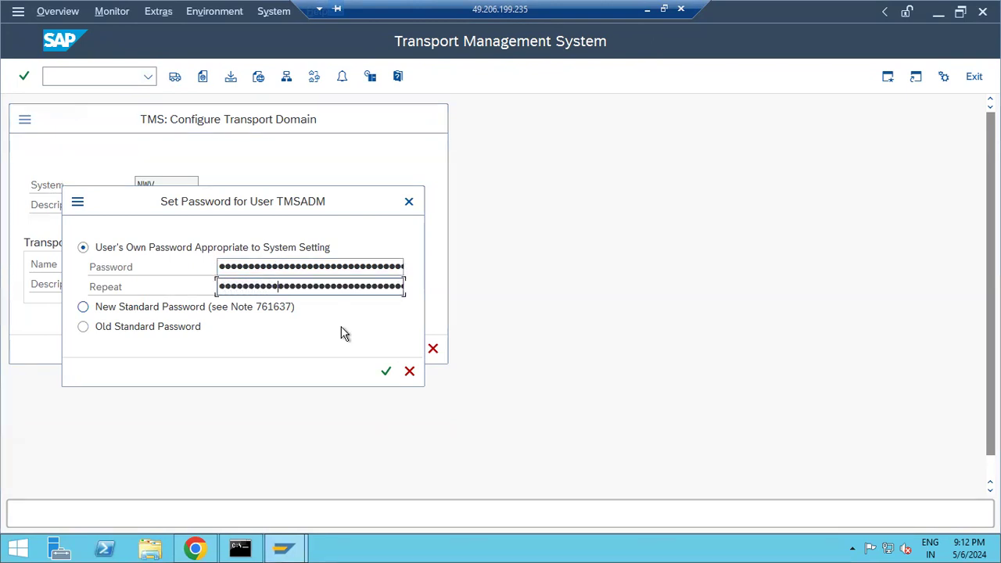
click(386, 372)
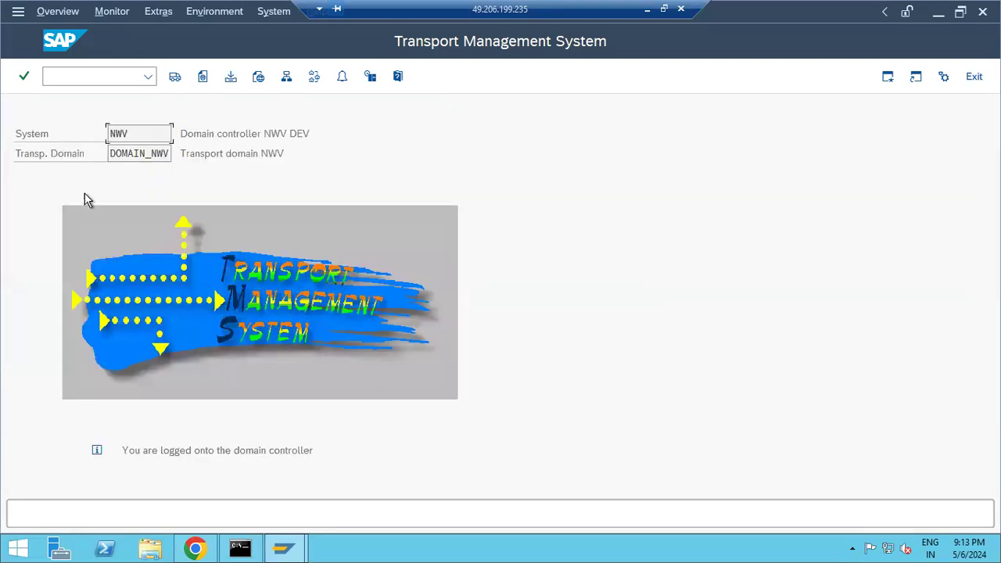
Open and refresh the DOMAIN_NWV import overview, and repeat the stopped SUM phase
click(174, 76)
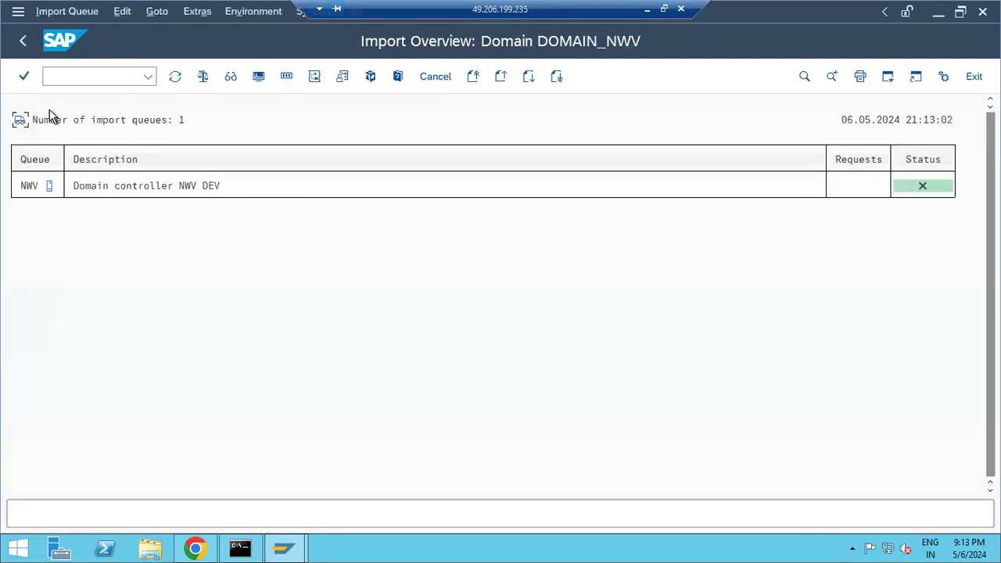
click(174, 76)
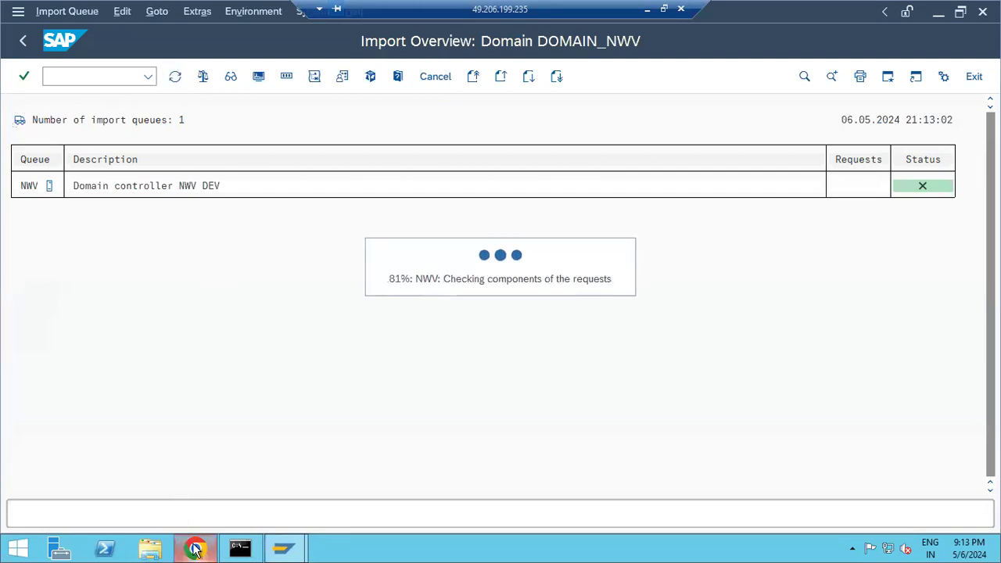
click(195, 549)
click(138, 511)
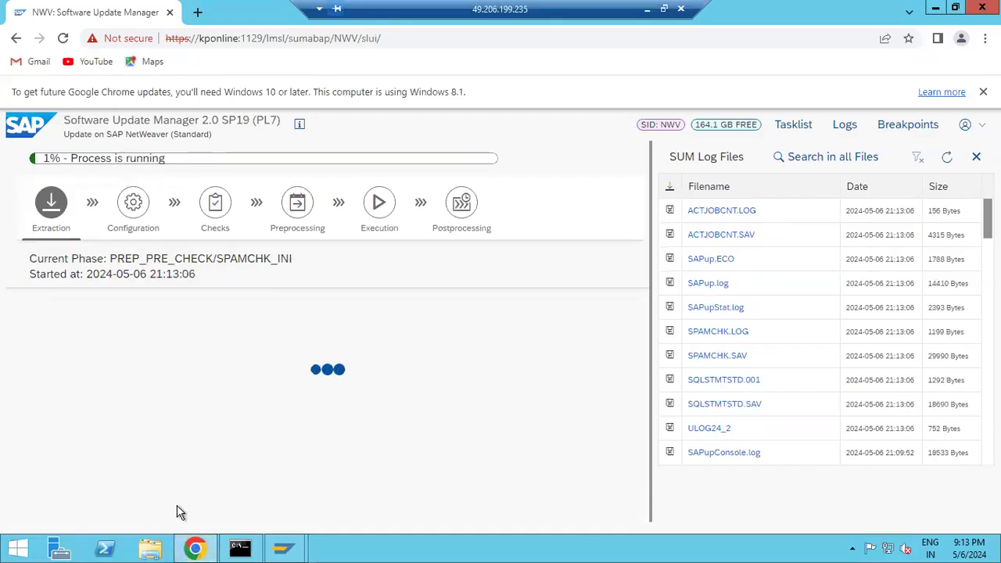
mouse_move(283, 549)
click(332, 499)
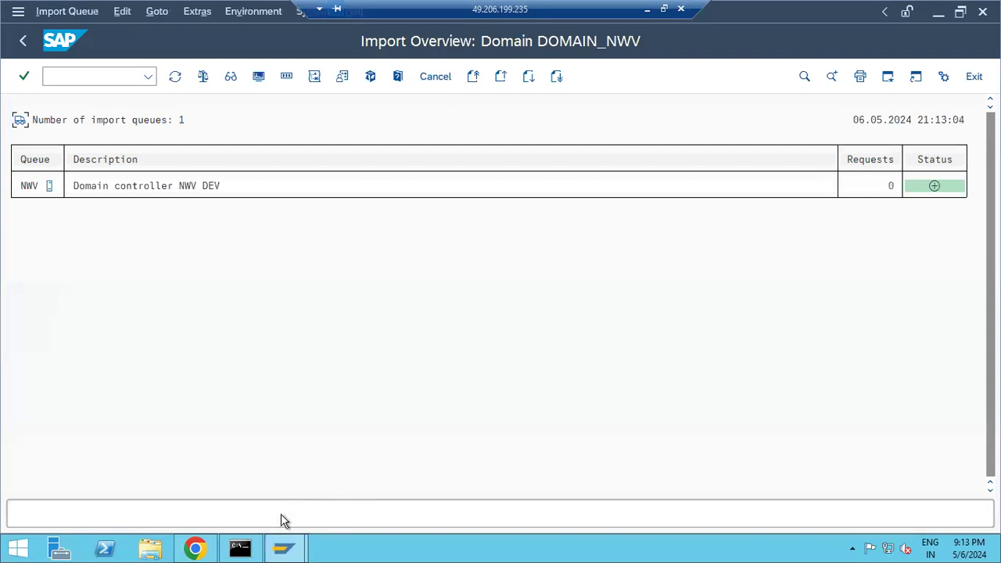
click(283, 548)
Log on to NP1 in client 000 as user DDIC
click(190, 467)
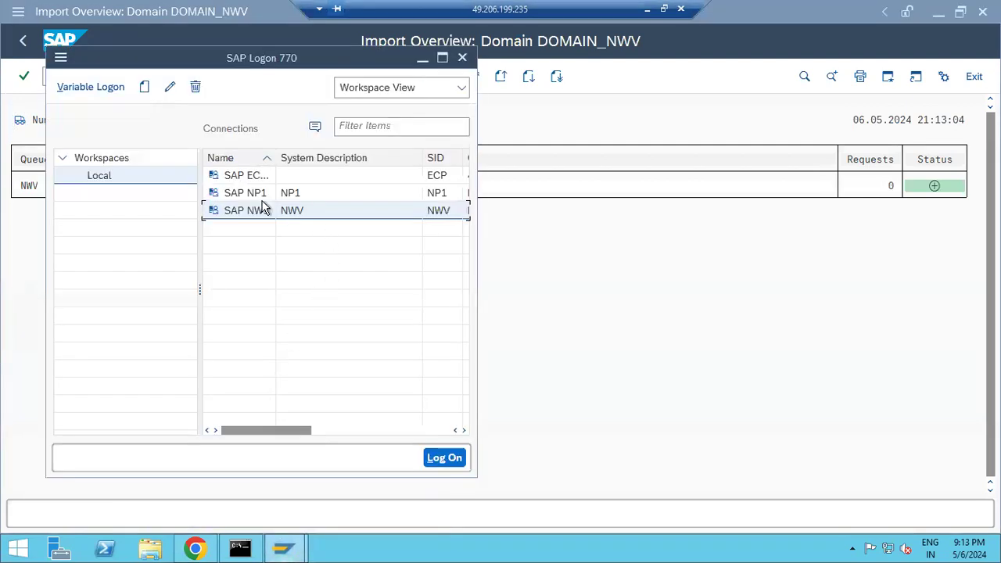
click(253, 194)
double_click(253, 194)
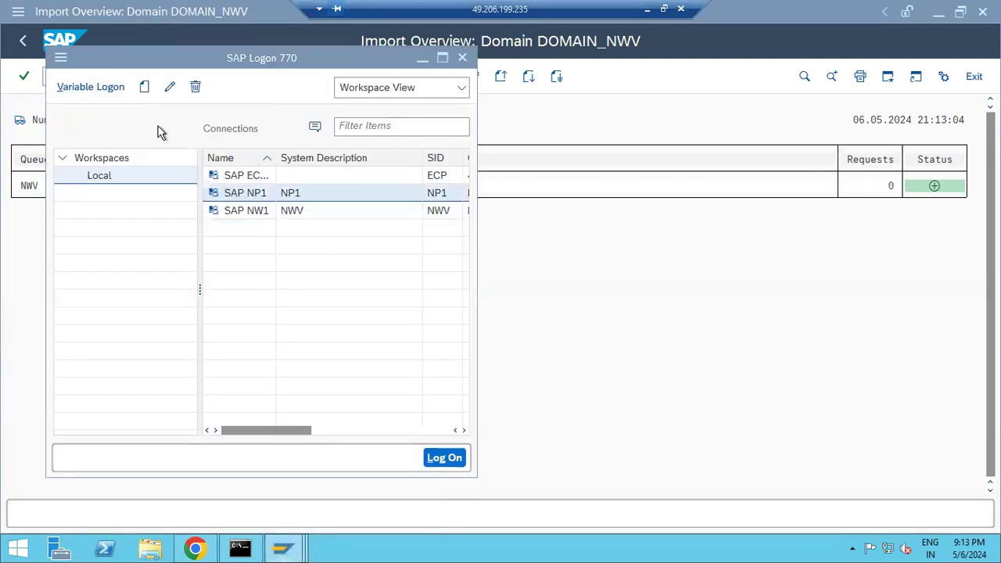
click(139, 113)
double_click(141, 114)
text(0)
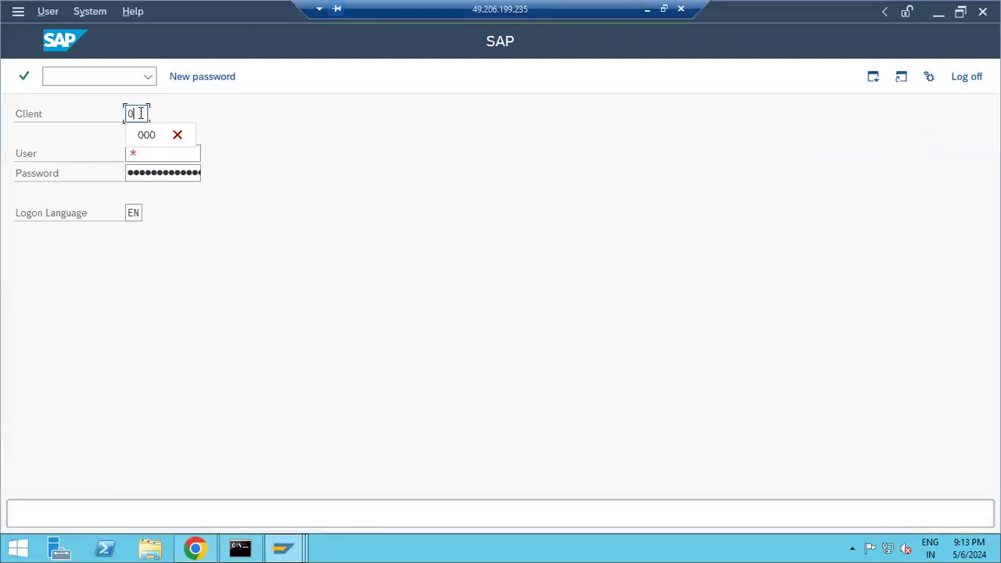
text(00ddic)
key(Tab)
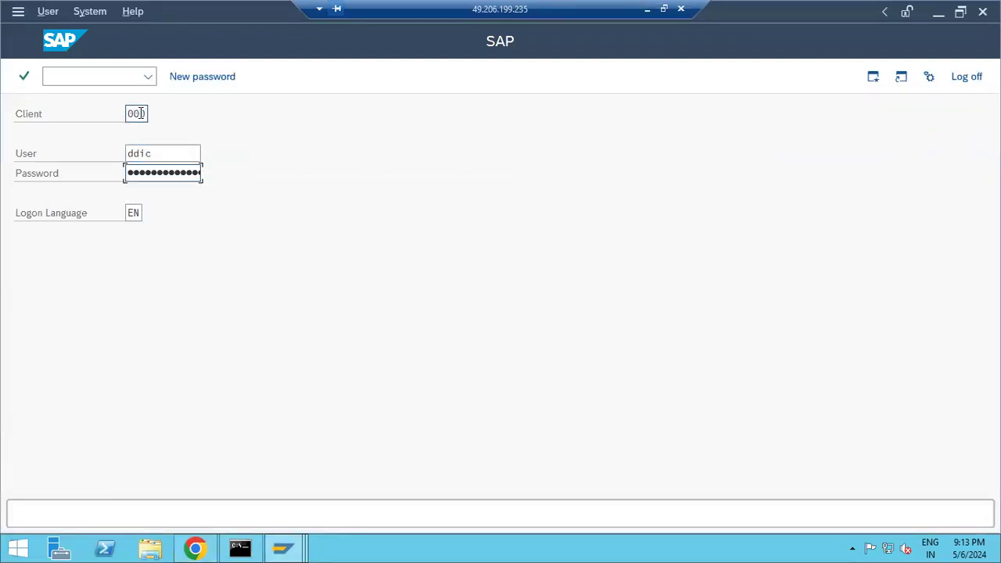
key(Return)
Run STMS on NP1 and delete its existing TMS configuration
text(stms)
key(Return)
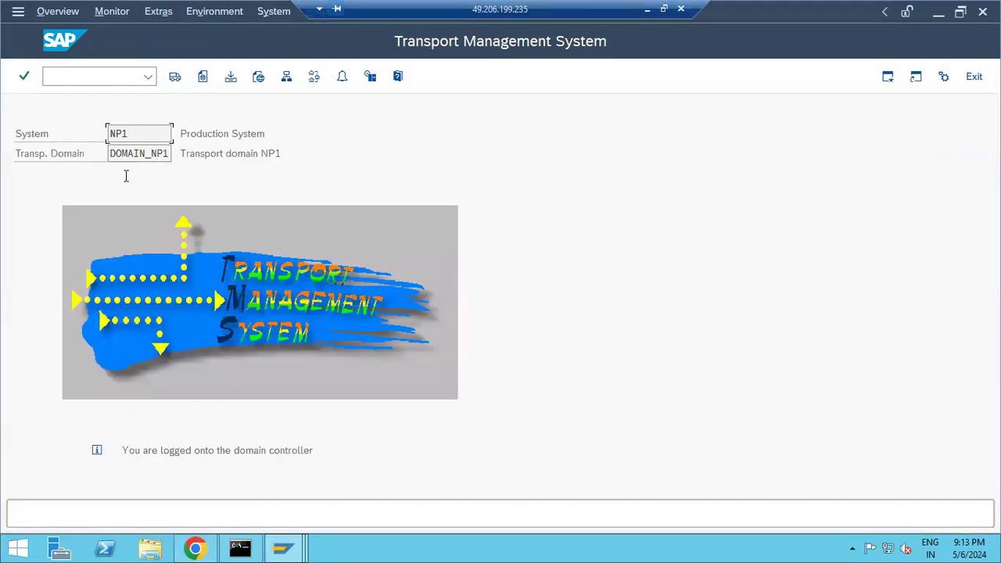
click(158, 11)
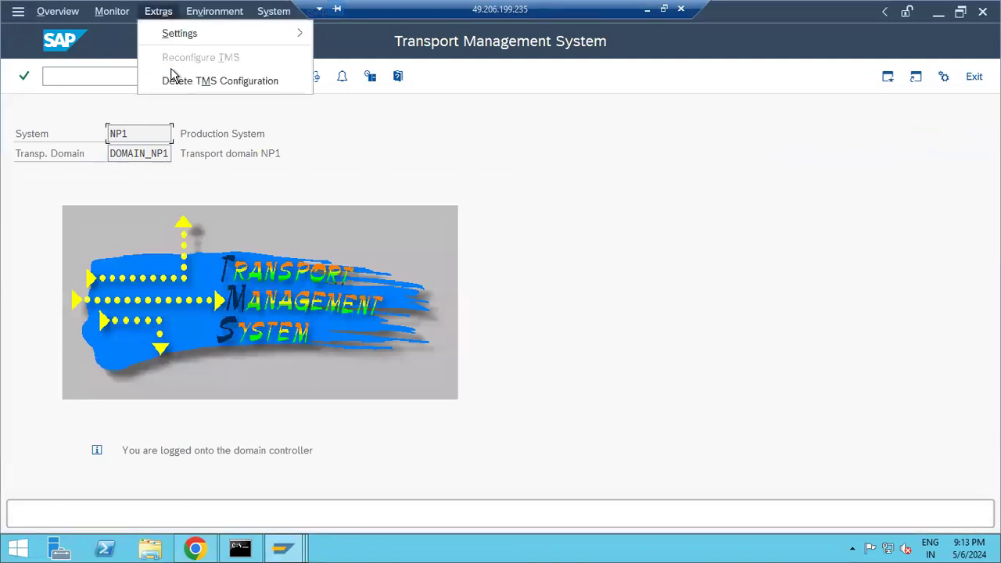
click(186, 80)
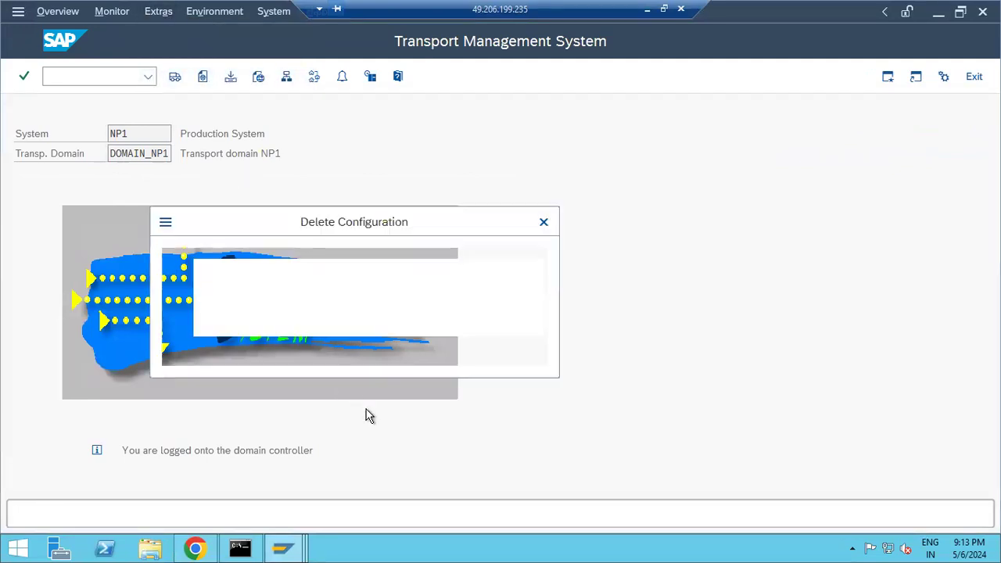
click(239, 347)
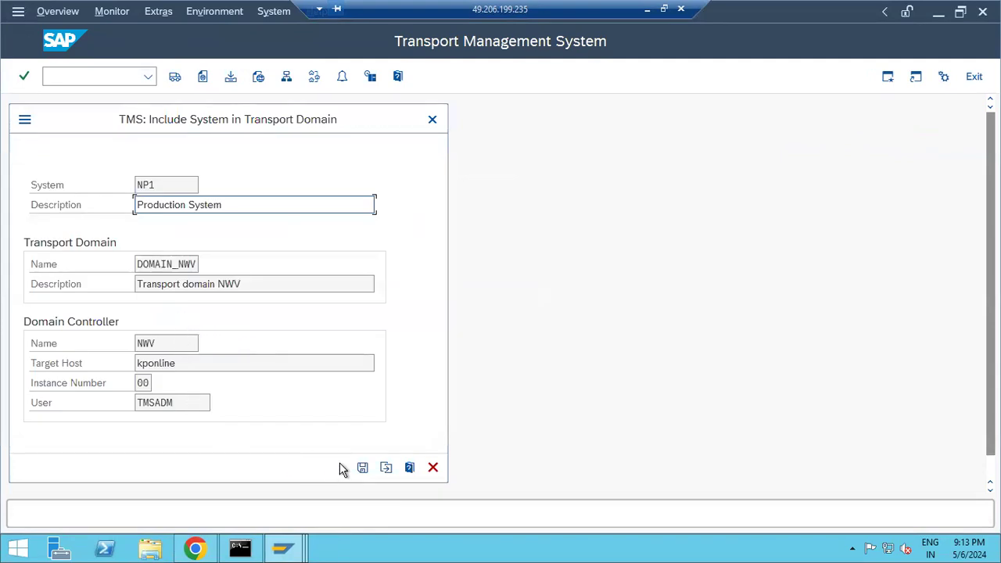
Save NP1's inclusion into DOMAIN_NWV with the TMSADM password, then view the System Overview
click(362, 468)
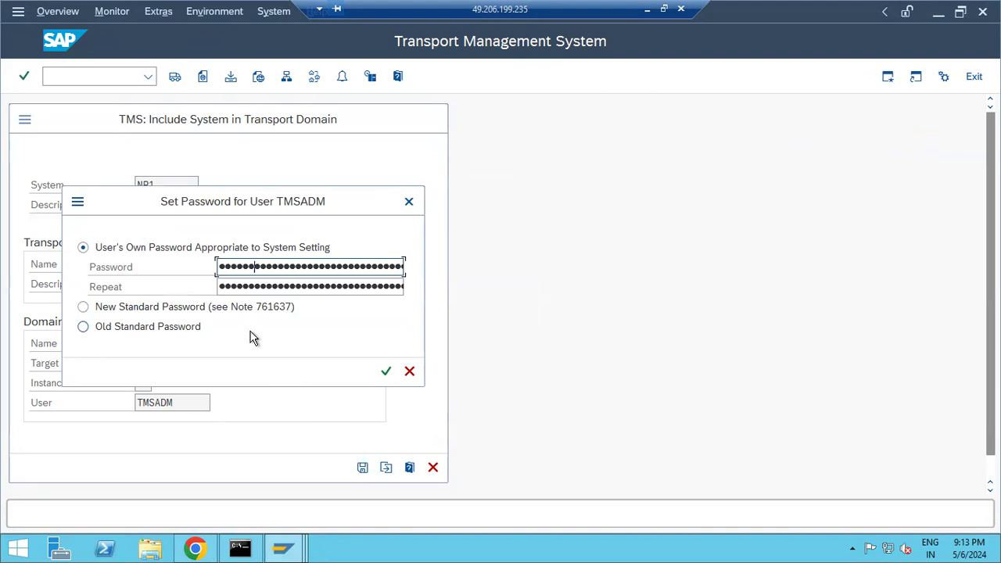
key(Tab)
text(●●●)
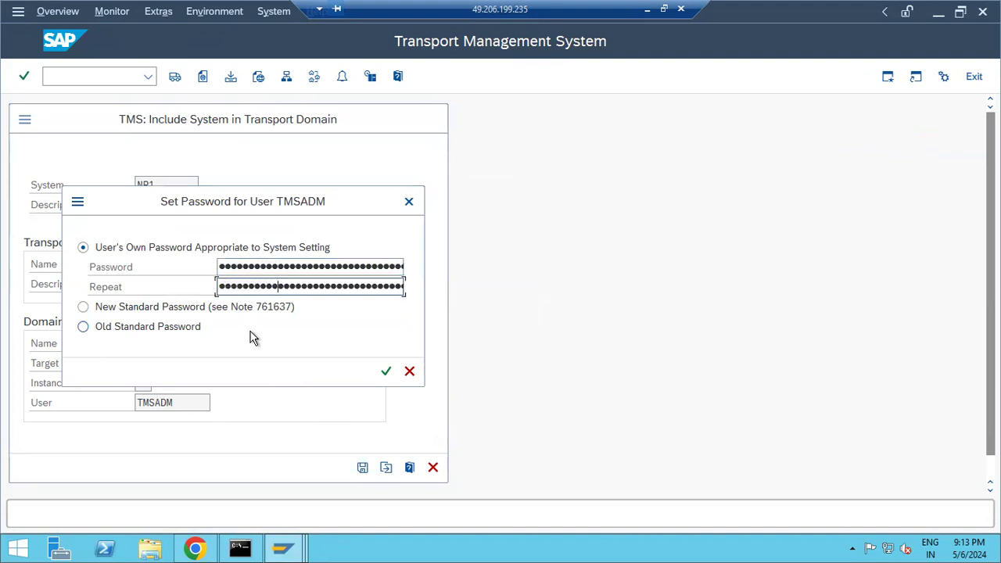
click(387, 372)
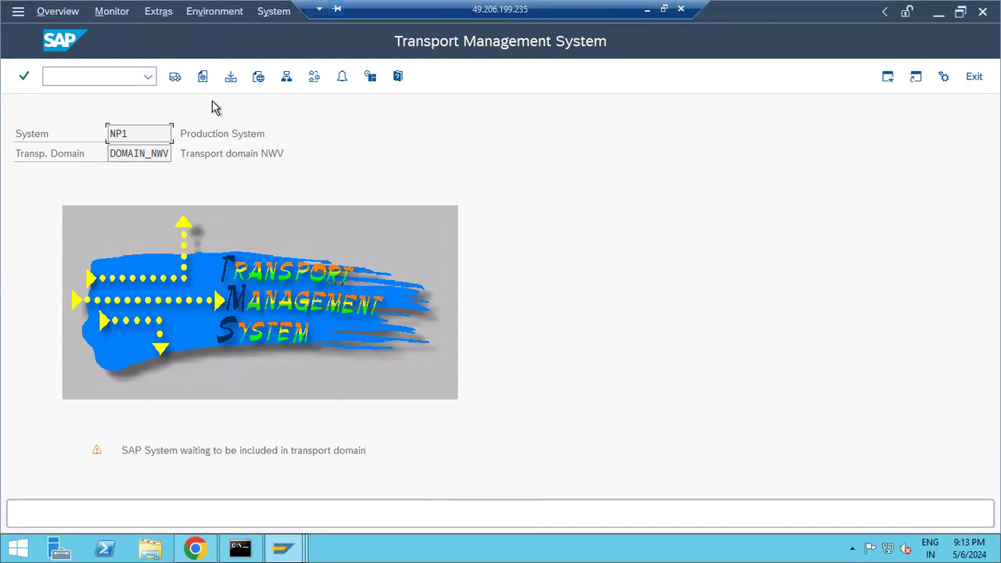
click(286, 77)
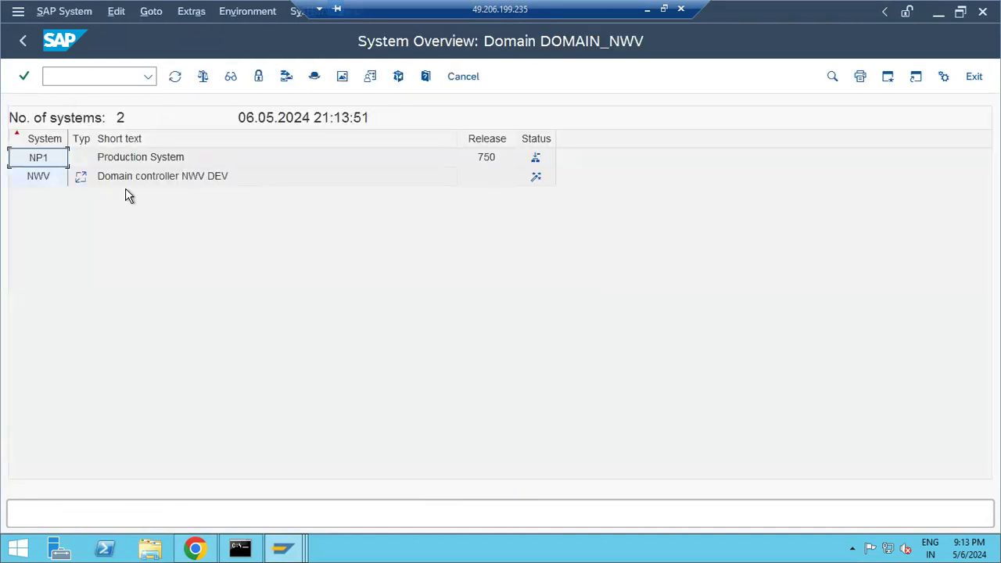
Refresh the system overview and inspect the SAP System actions for NWV and NP1
click(58, 178)
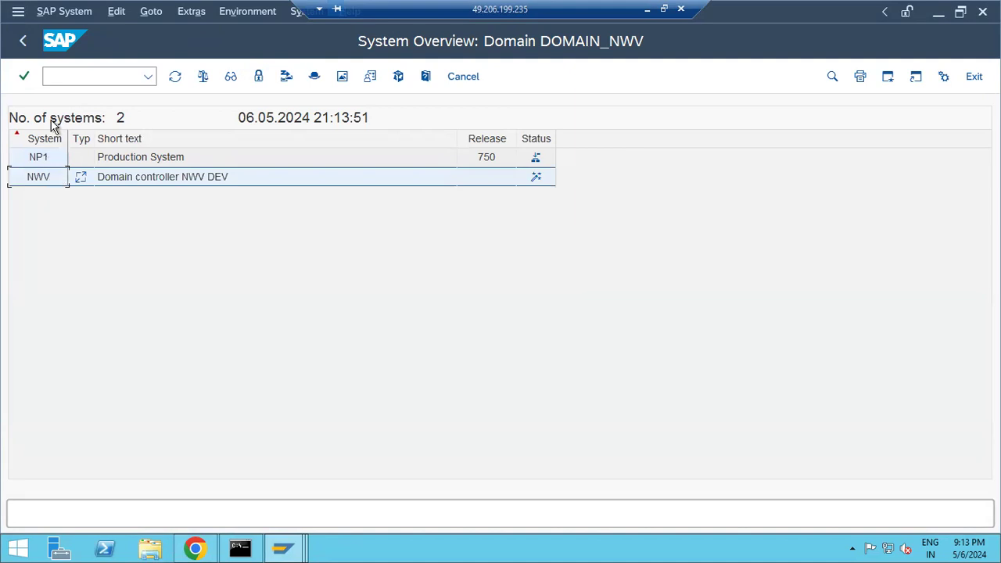
click(64, 12)
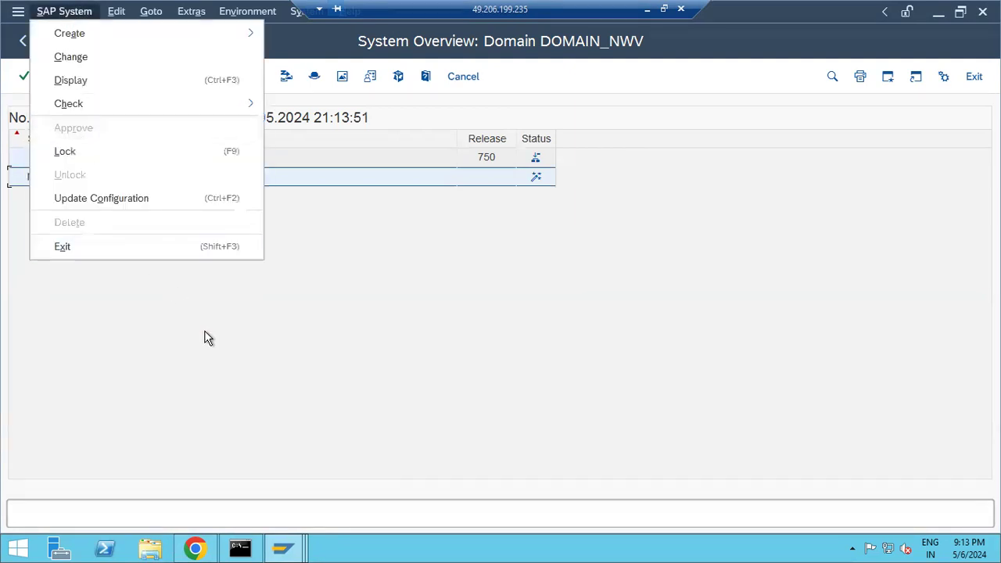
click(222, 348)
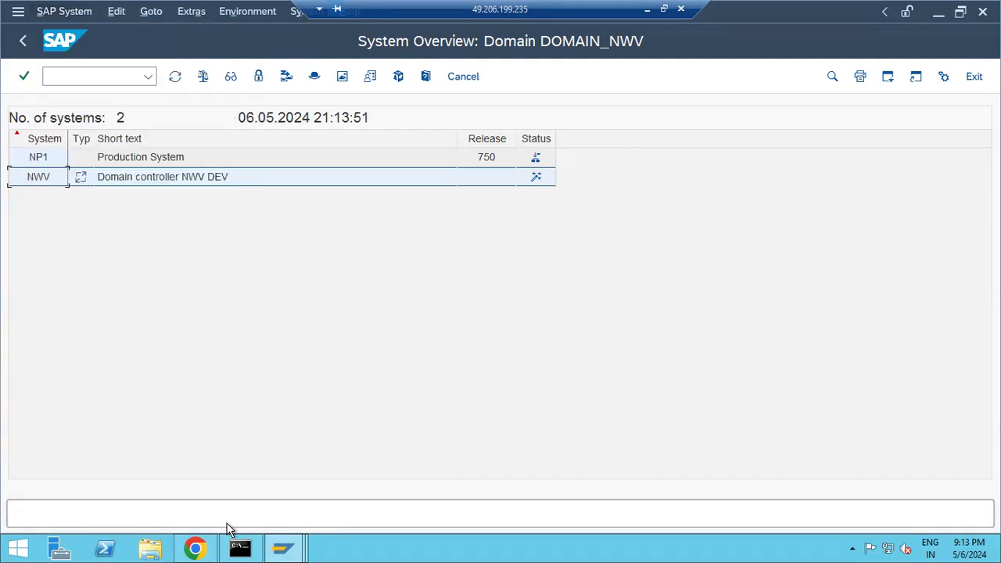
click(176, 78)
click(37, 158)
click(74, 16)
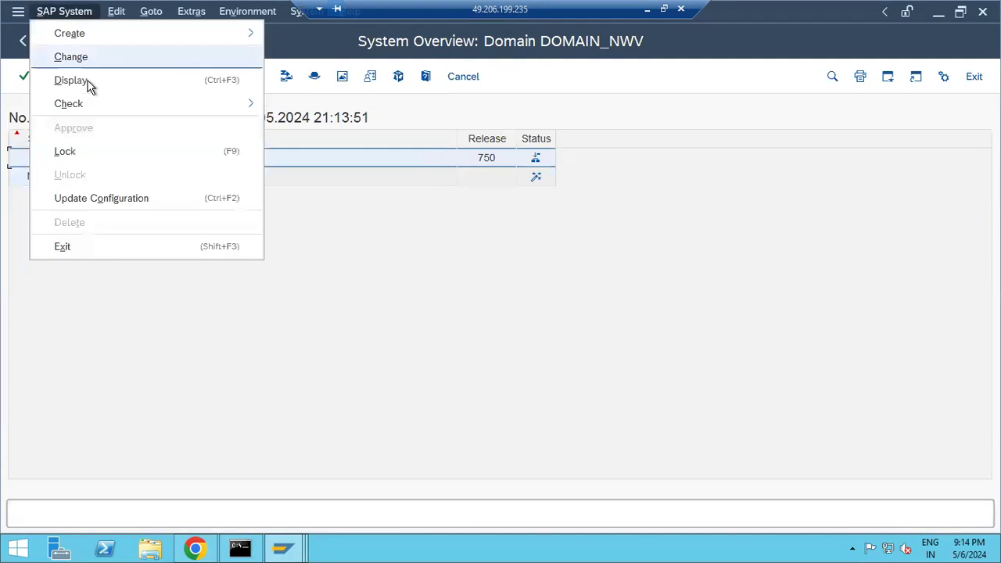
click(380, 291)
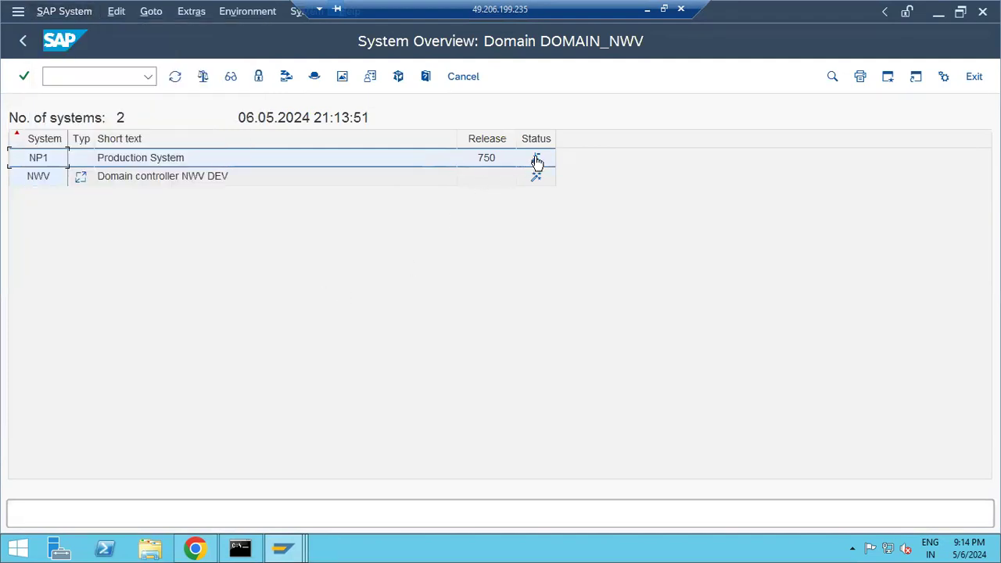
Switch to the Import Overview window and go back to the STMS start screen
mouse_move(537, 162)
mouse_move(537, 184)
mouse_move(282, 547)
click(275, 496)
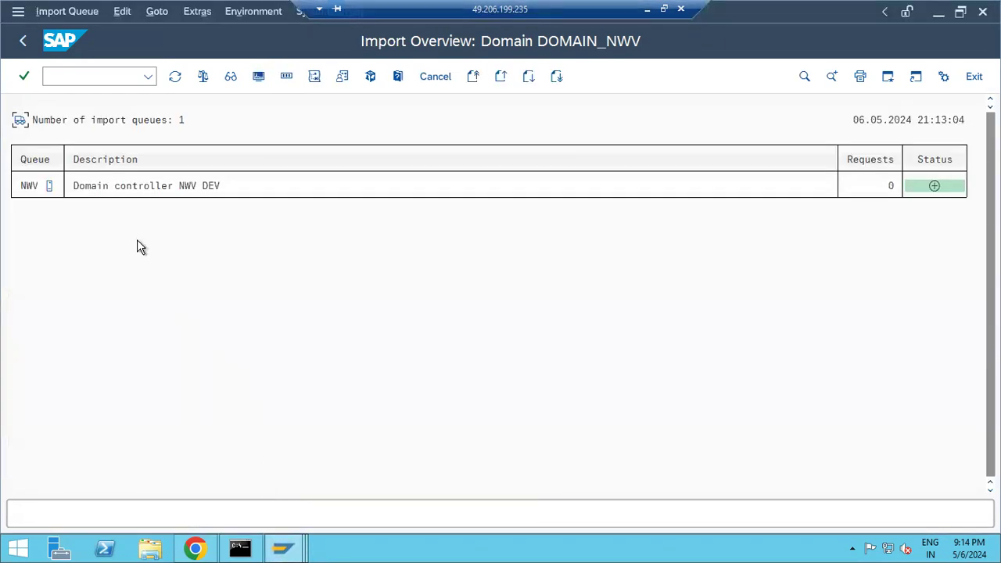
click(24, 41)
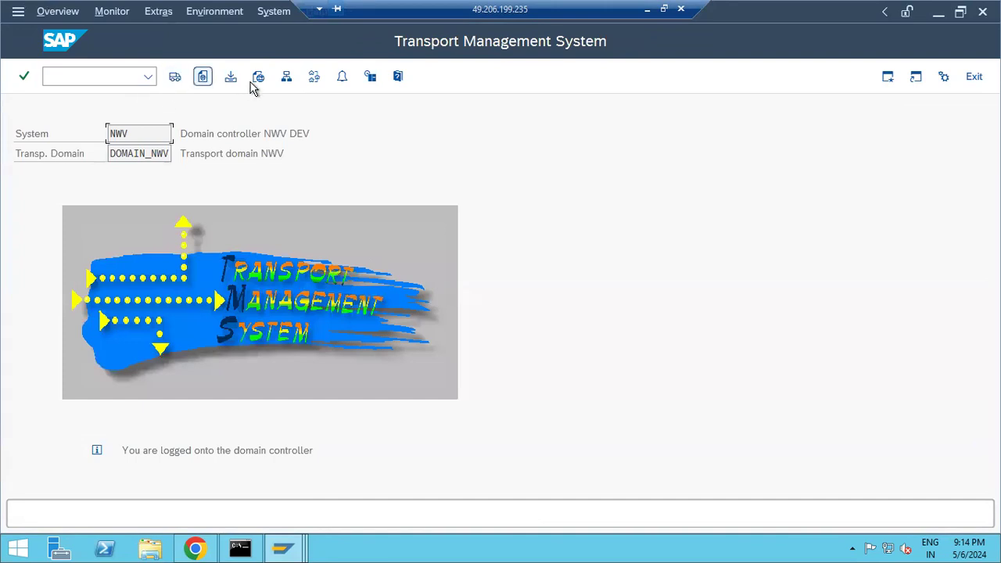
Approve NP1 in the DOMAIN_NWV system overview, confirm with Yes, and go back
click(286, 77)
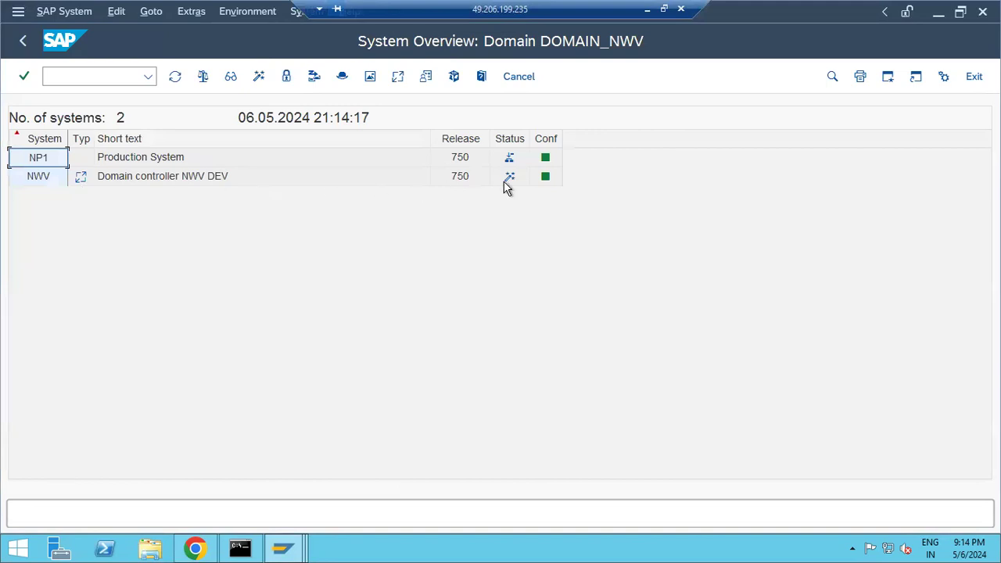
click(51, 160)
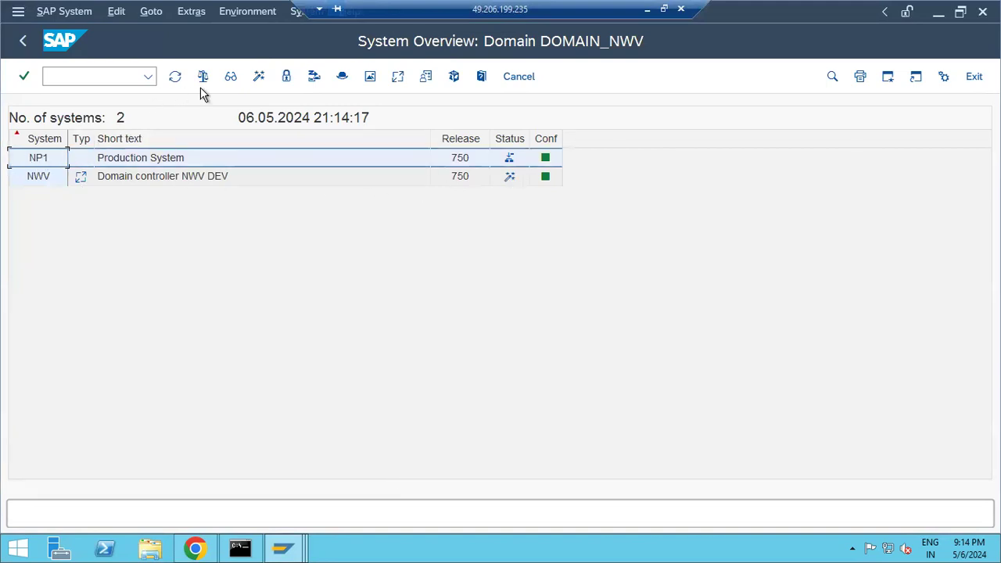
click(63, 13)
click(88, 131)
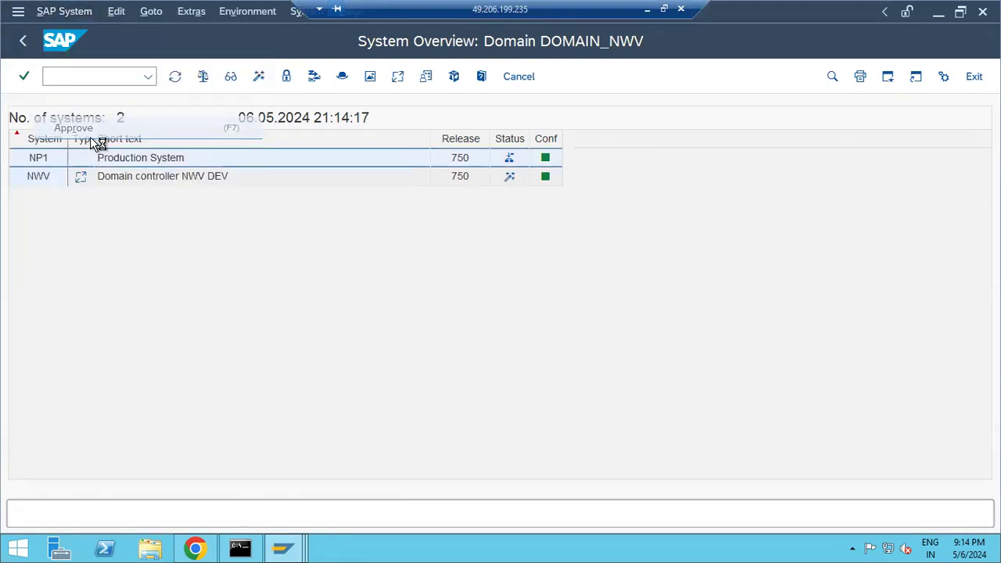
click(238, 388)
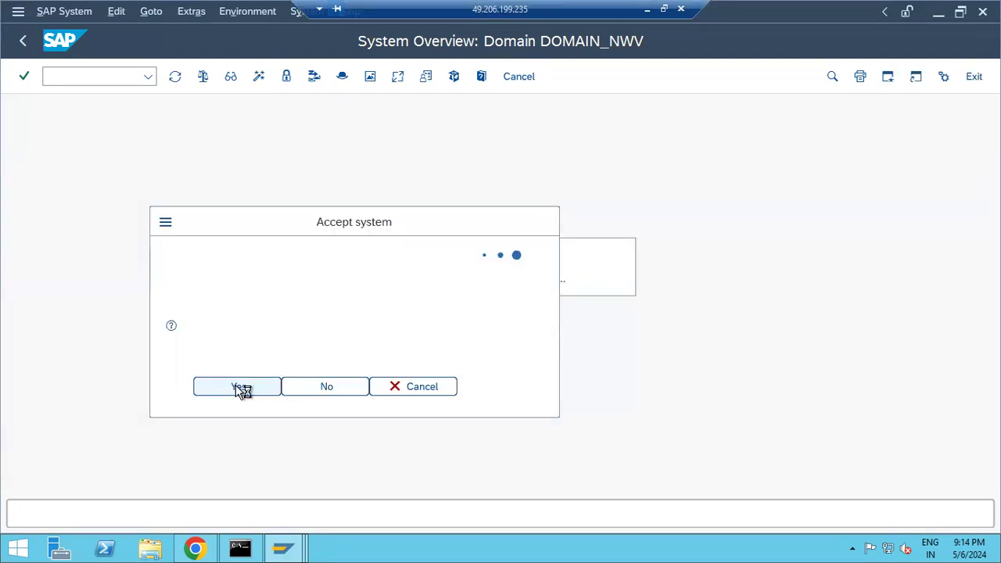
click(22, 40)
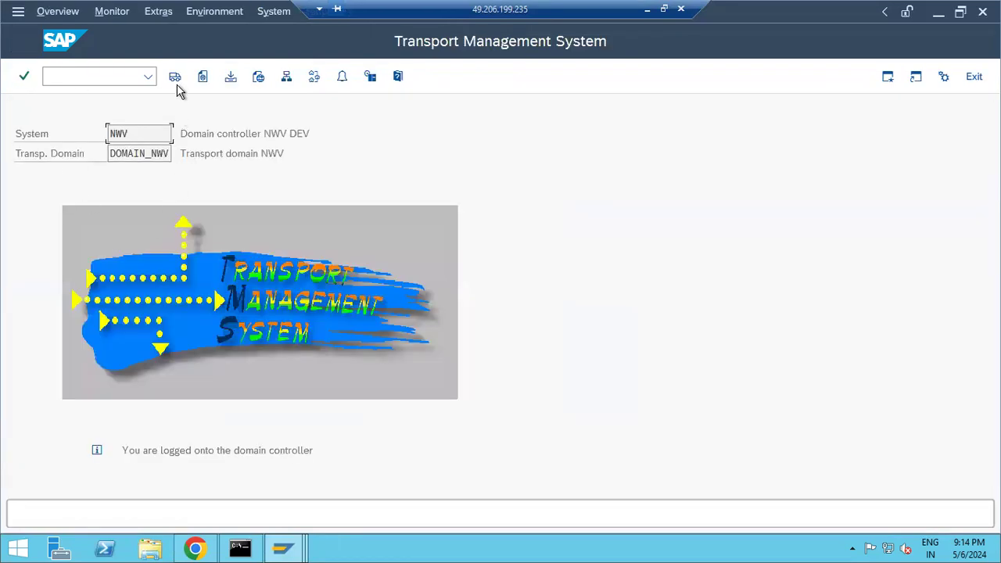
Refresh the DOMAIN_NWV import overview, then return the System Overview session to the STMS start screen
click(174, 76)
click(177, 77)
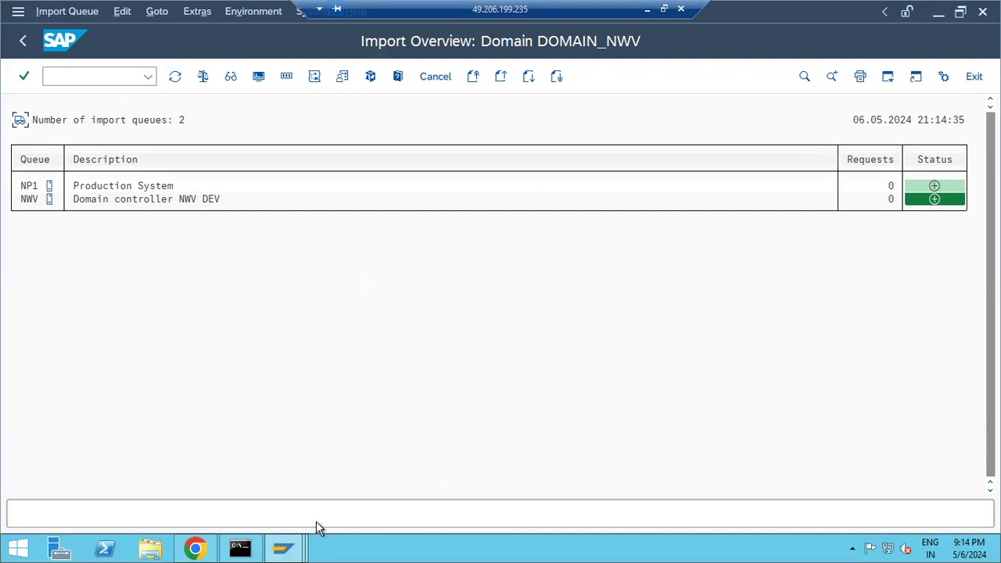
click(272, 550)
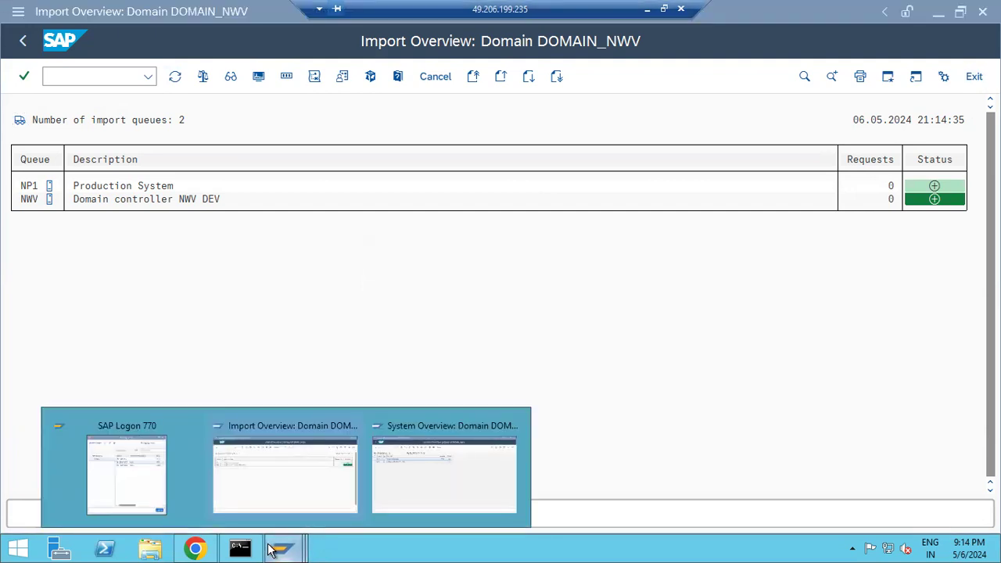
click(435, 499)
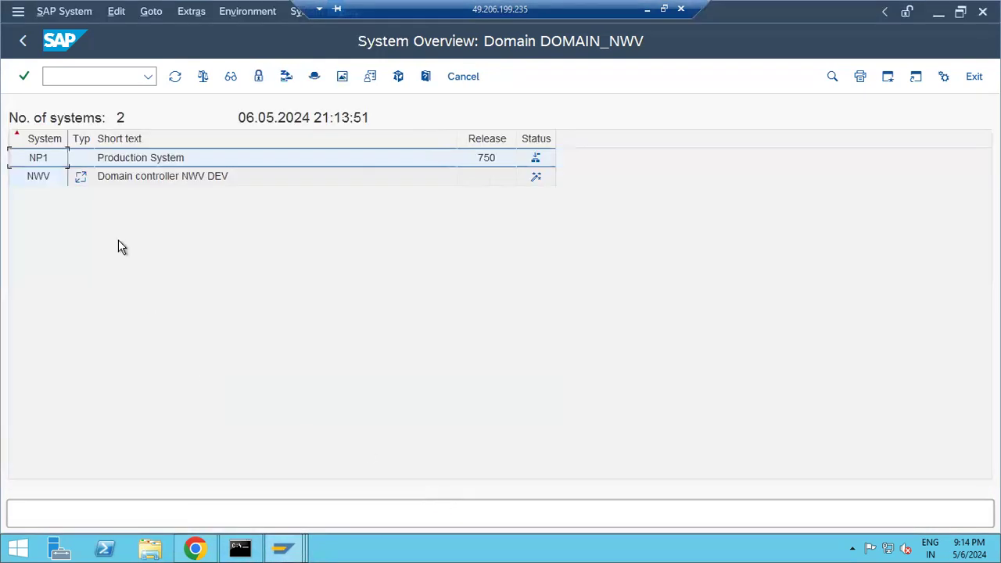
click(23, 41)
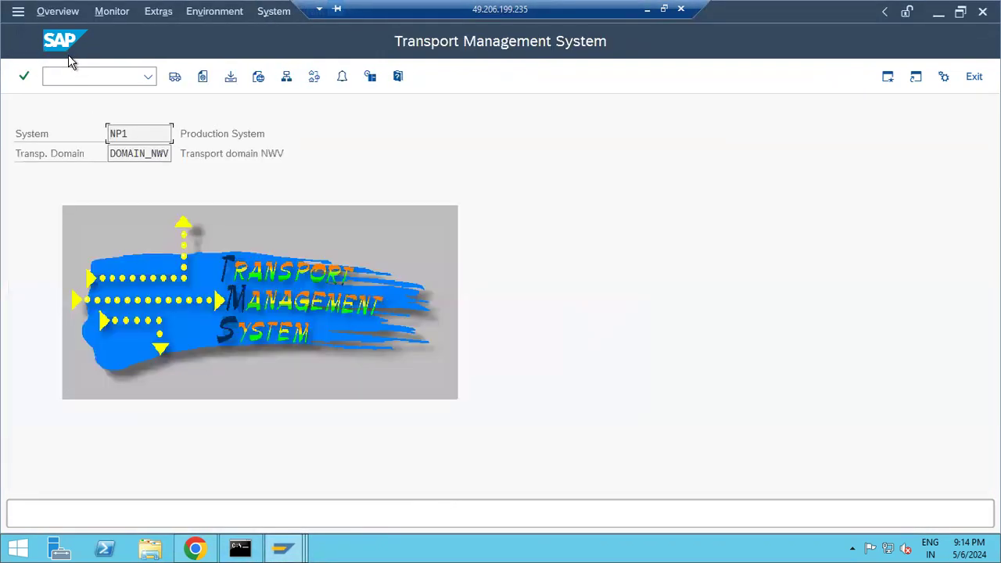
Open the import overview there and refresh the NP1 and NWV queues repeatedly
click(175, 76)
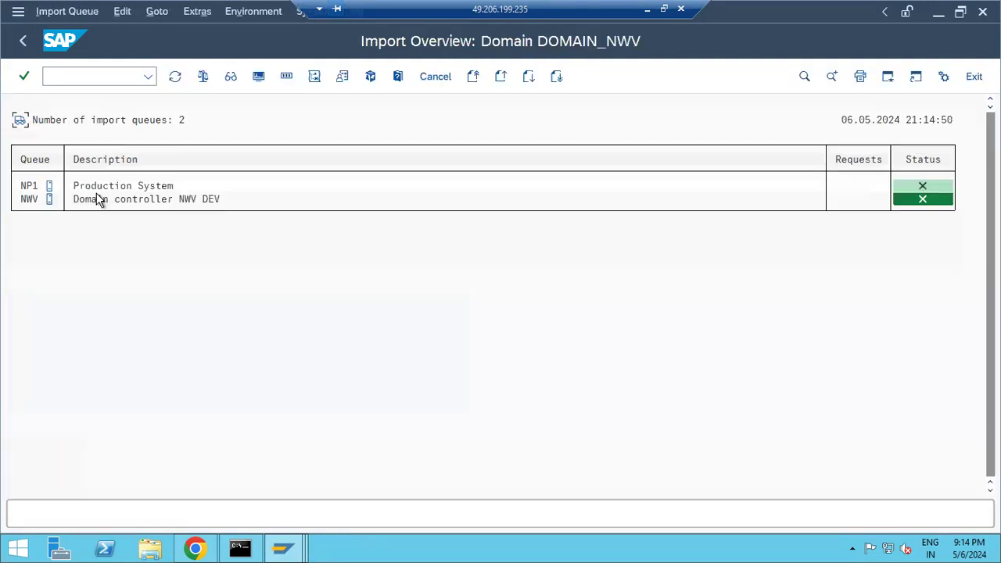
click(174, 78)
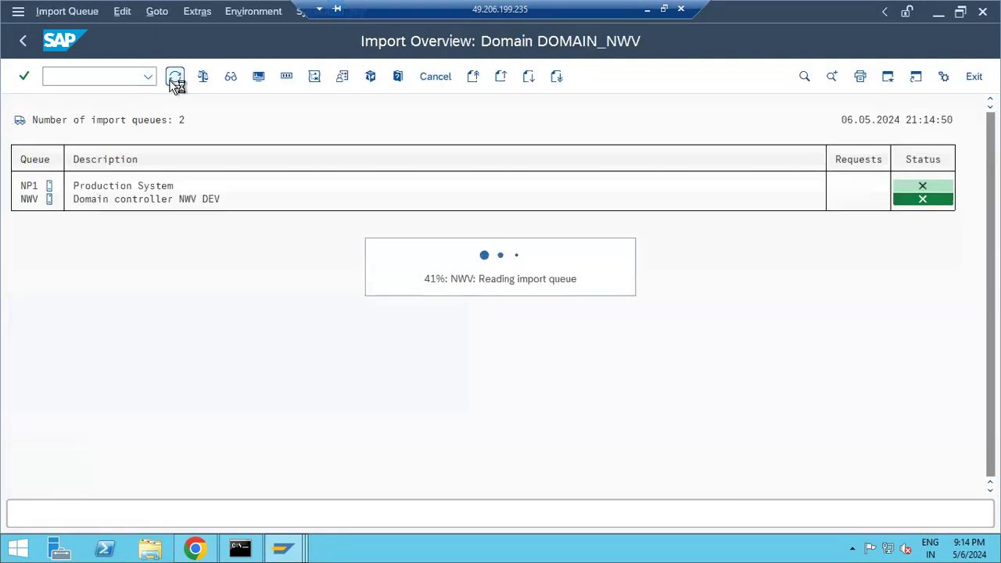
click(171, 81)
click(173, 83)
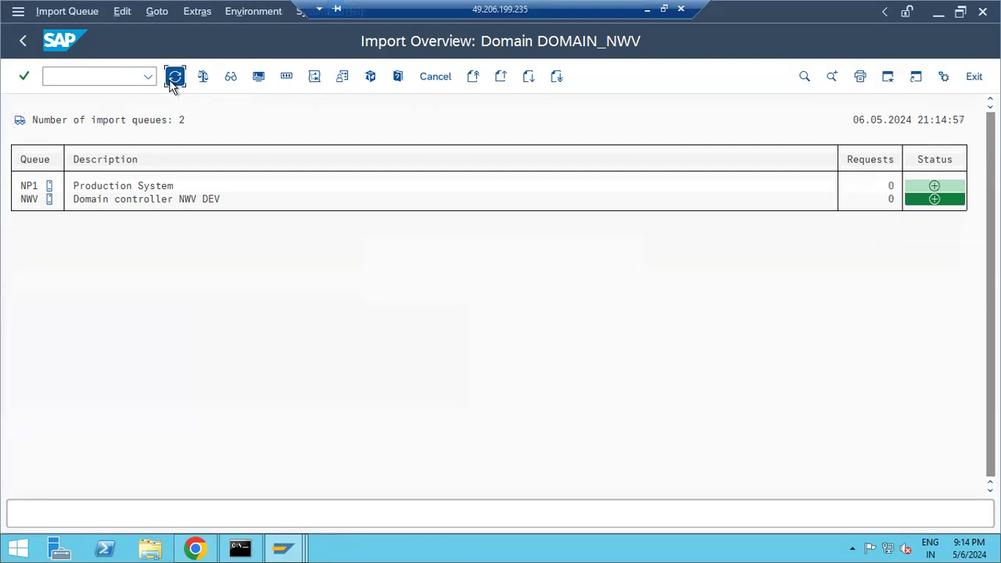
click(173, 81)
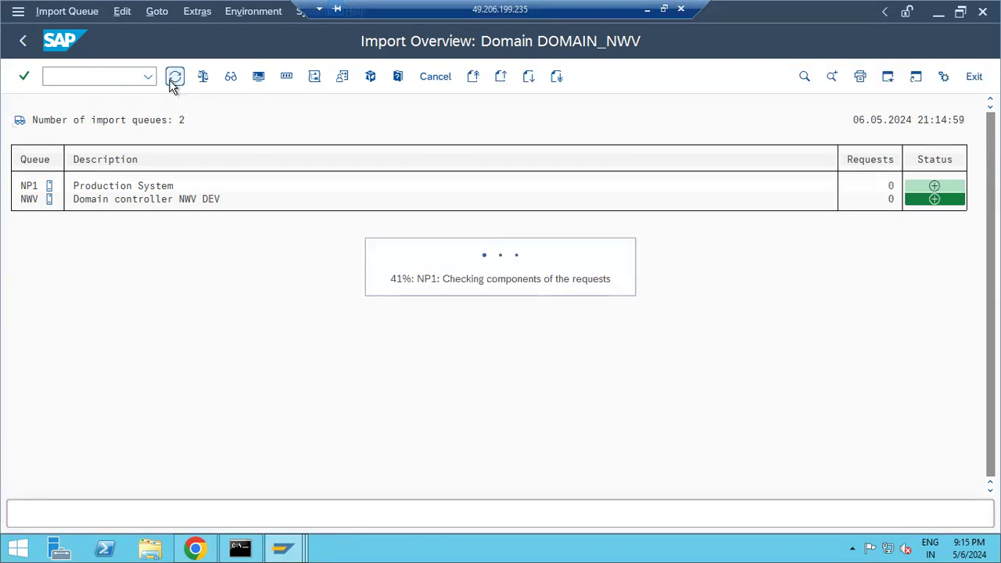
click(173, 81)
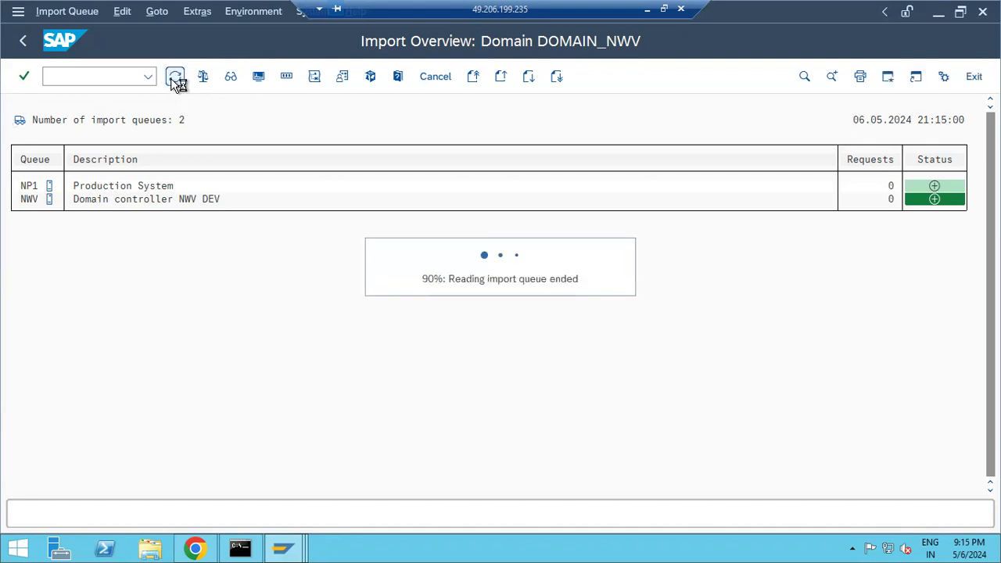
Exit both sessions to SAP Easy Access and start logging off each
click(974, 77)
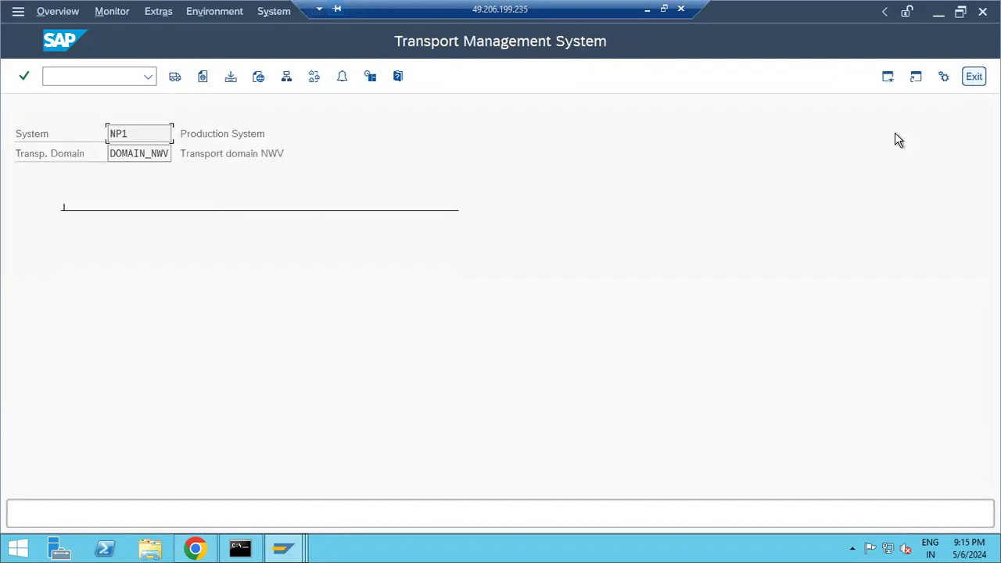
click(973, 77)
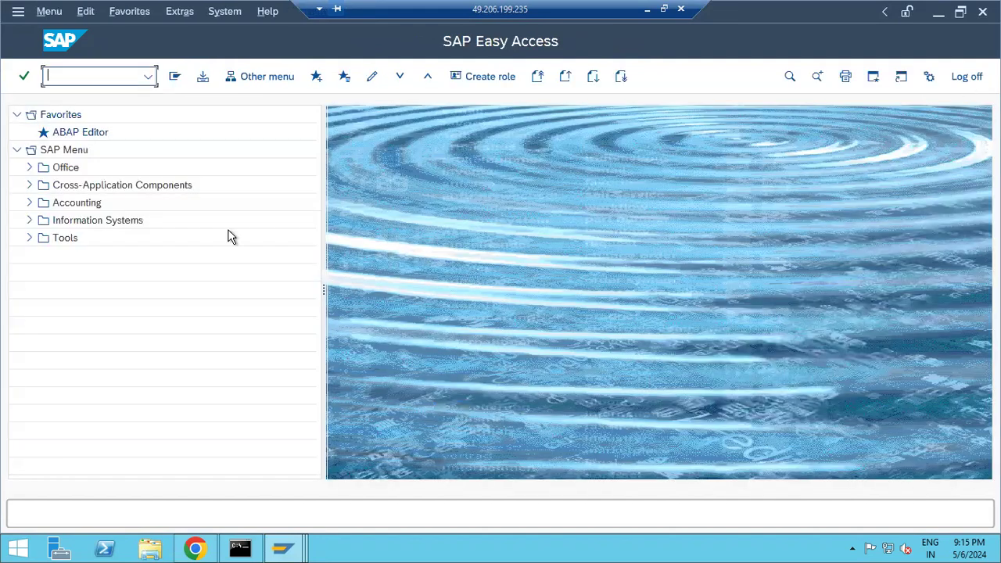
click(978, 86)
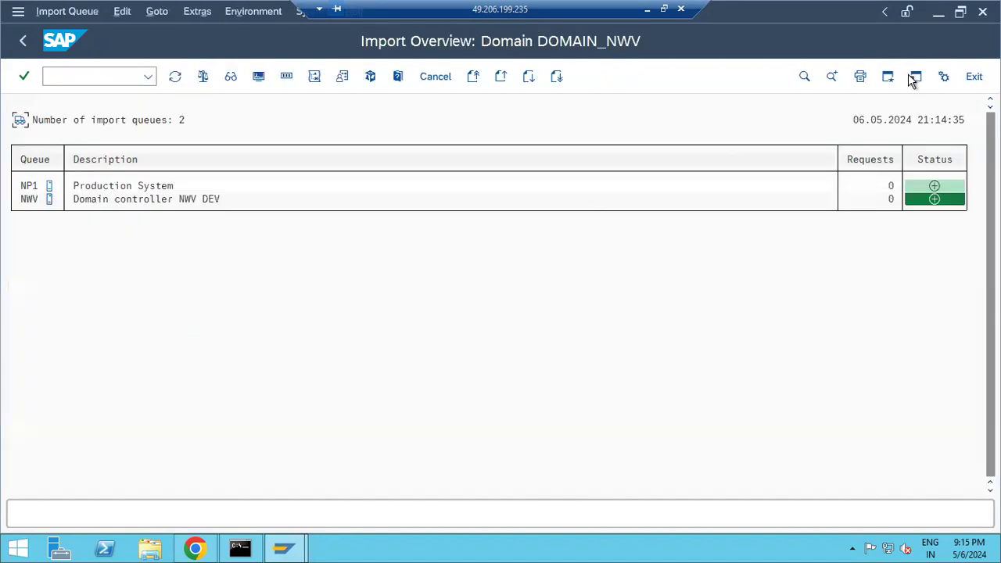
click(974, 76)
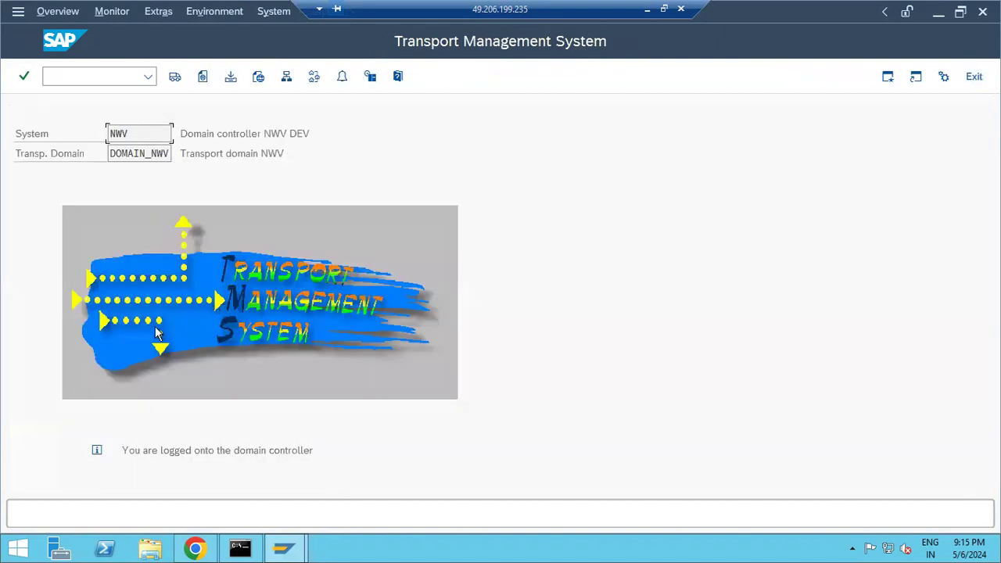
click(975, 81)
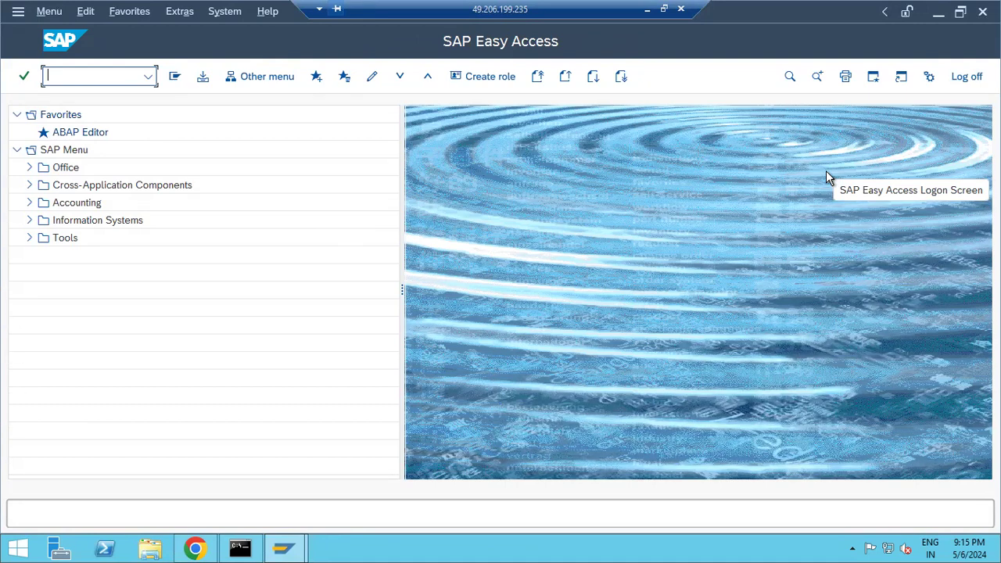
click(967, 76)
Confirm the log-off and refresh the SUM log file list in Chrome
click(176, 328)
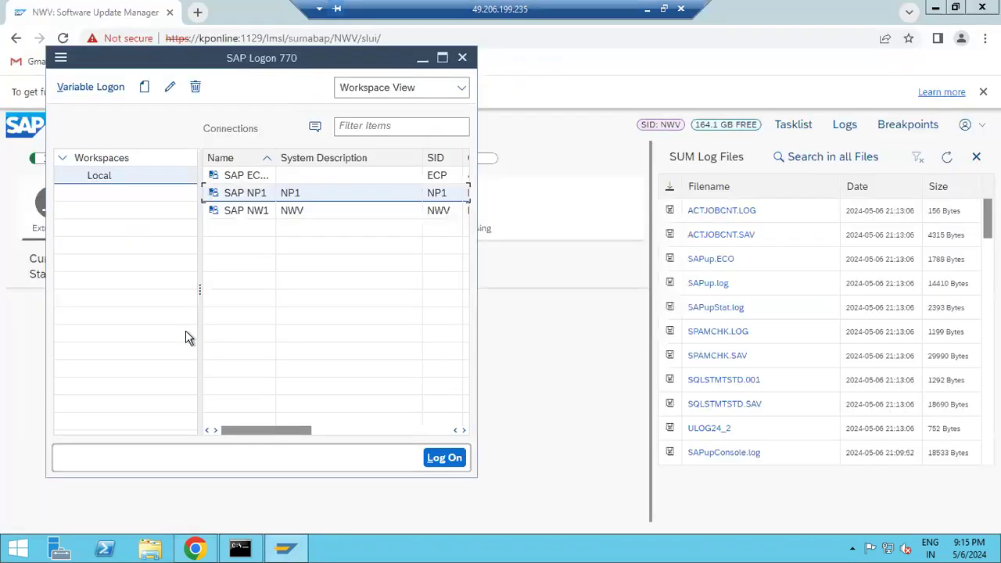
click(589, 169)
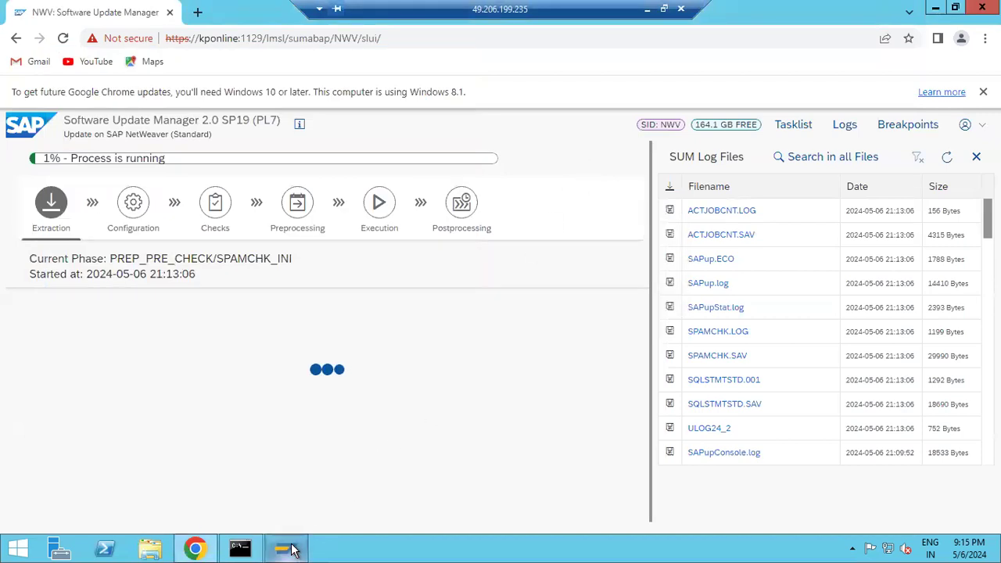
mouse_move(286, 549)
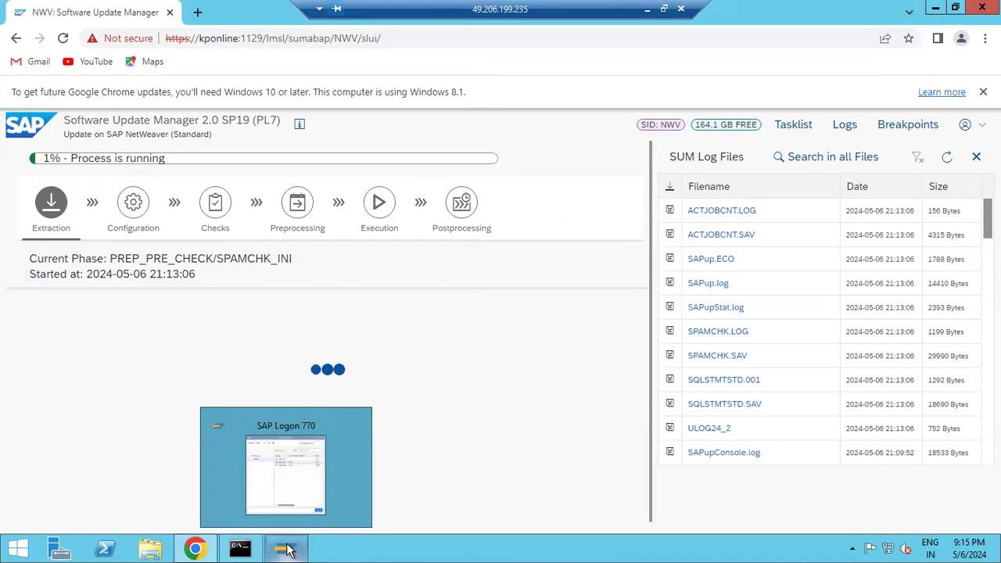
click(947, 160)
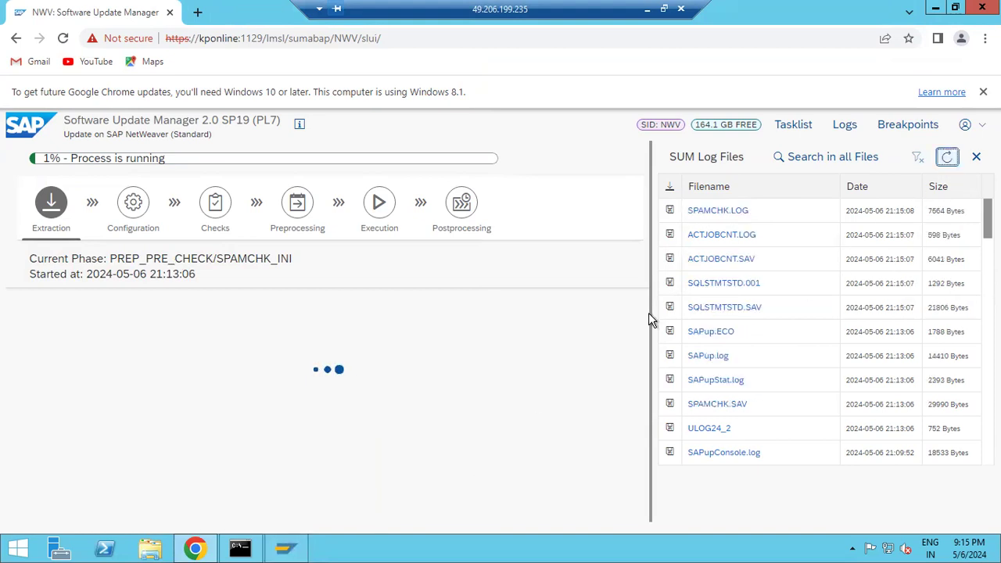
Refresh SUM again and mark the current phase SPAMCHK_INI, now running at 1%
click(286, 549)
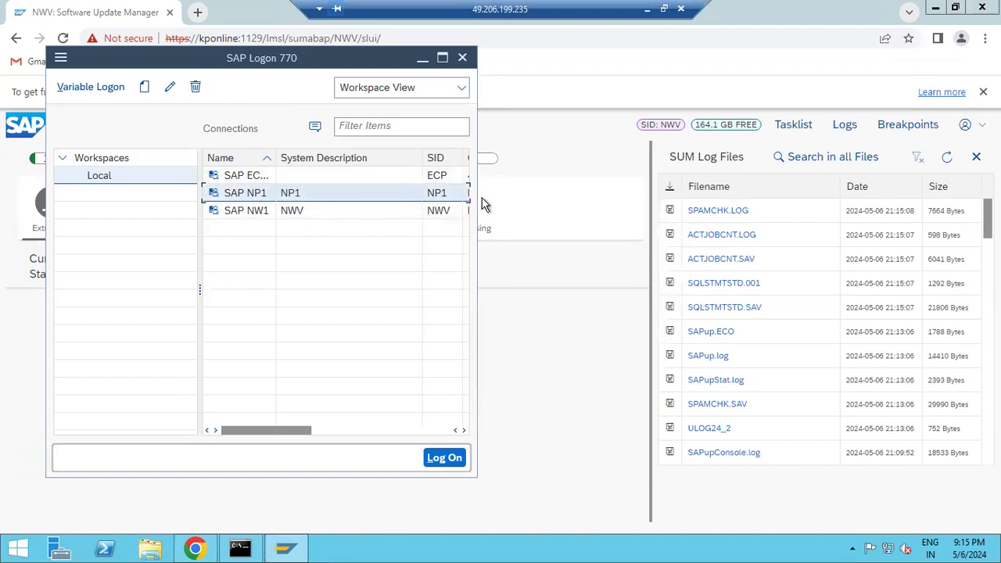
click(582, 188)
click(946, 157)
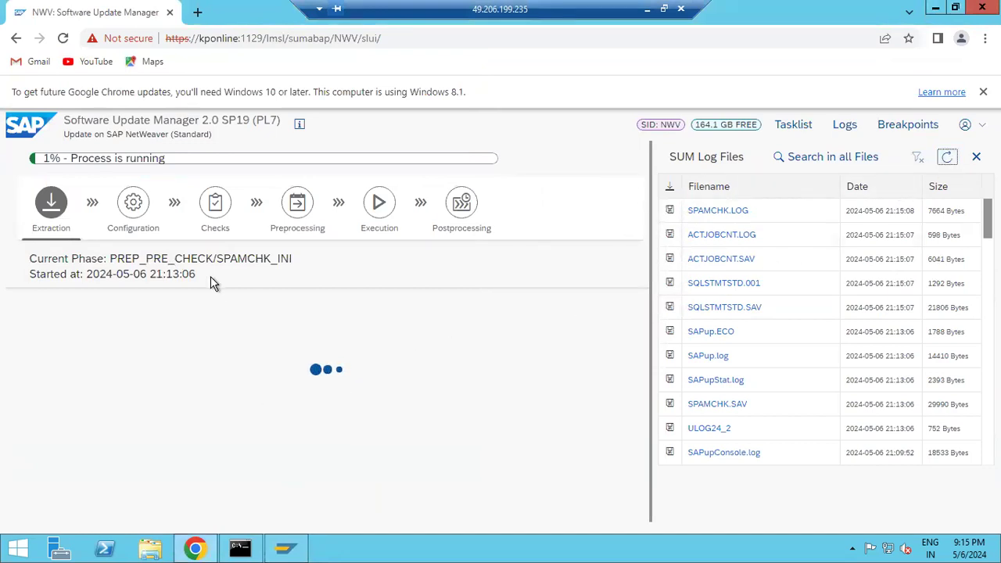
drag(216, 258, 268, 258)
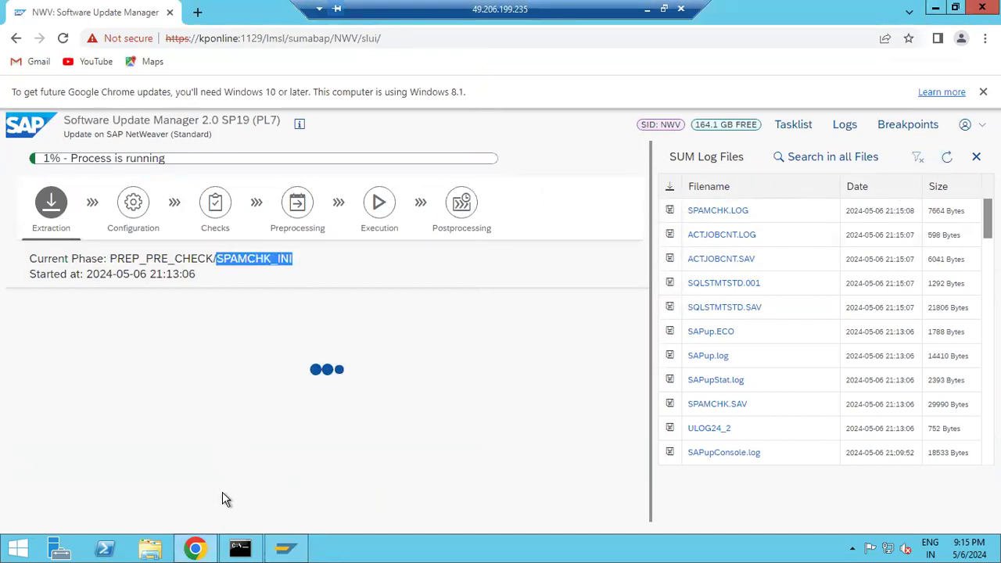
click(202, 549)
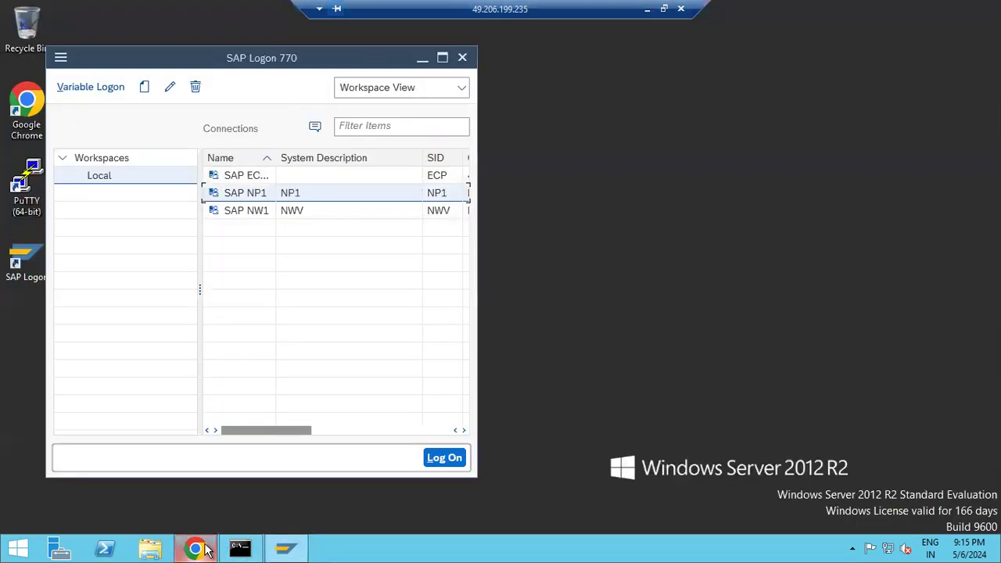
click(202, 549)
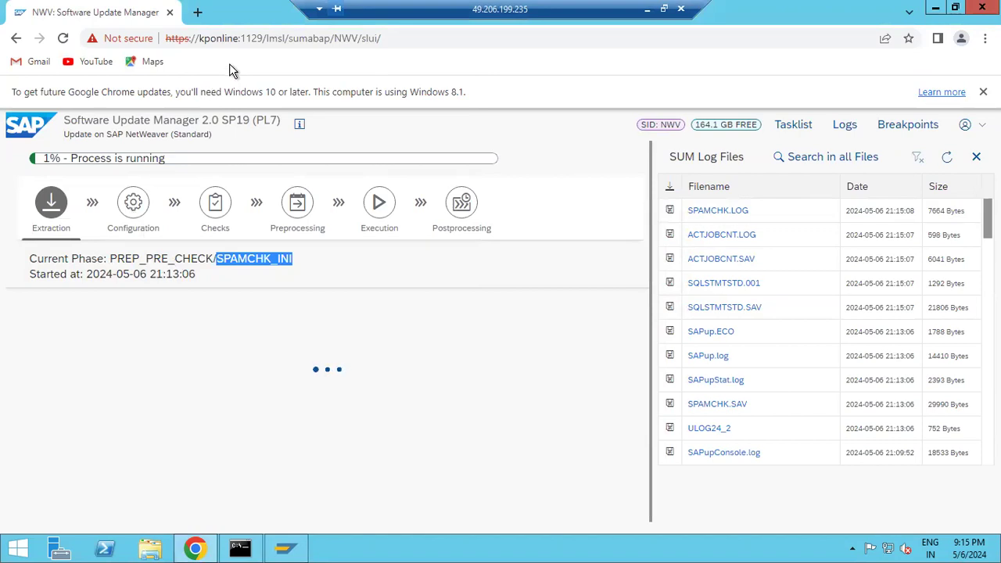
key(ctrl+l)
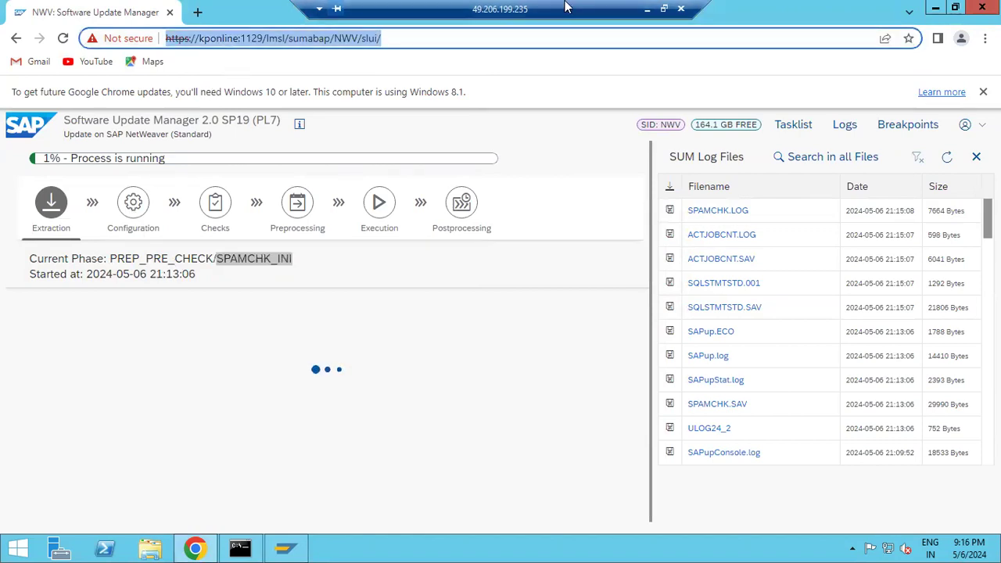